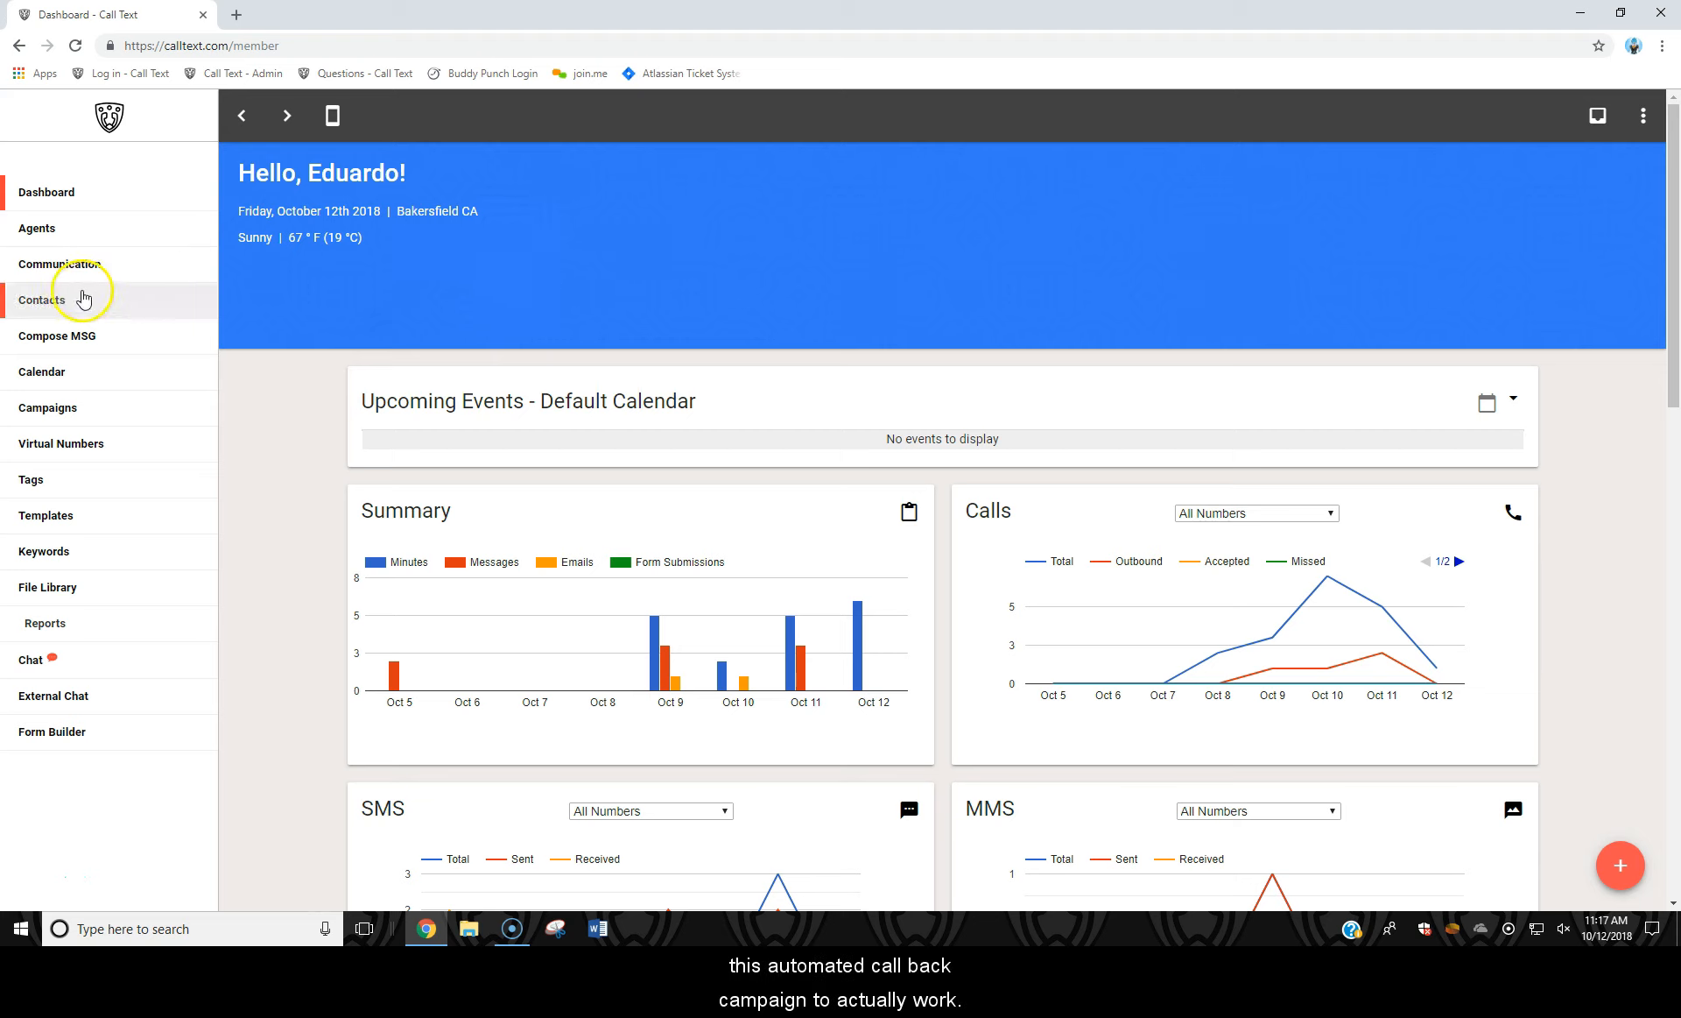
- Open the Contacts page, and open Tags, Templates, Calendar and Campaigns each in its own new browser tab
left_click(55, 307)
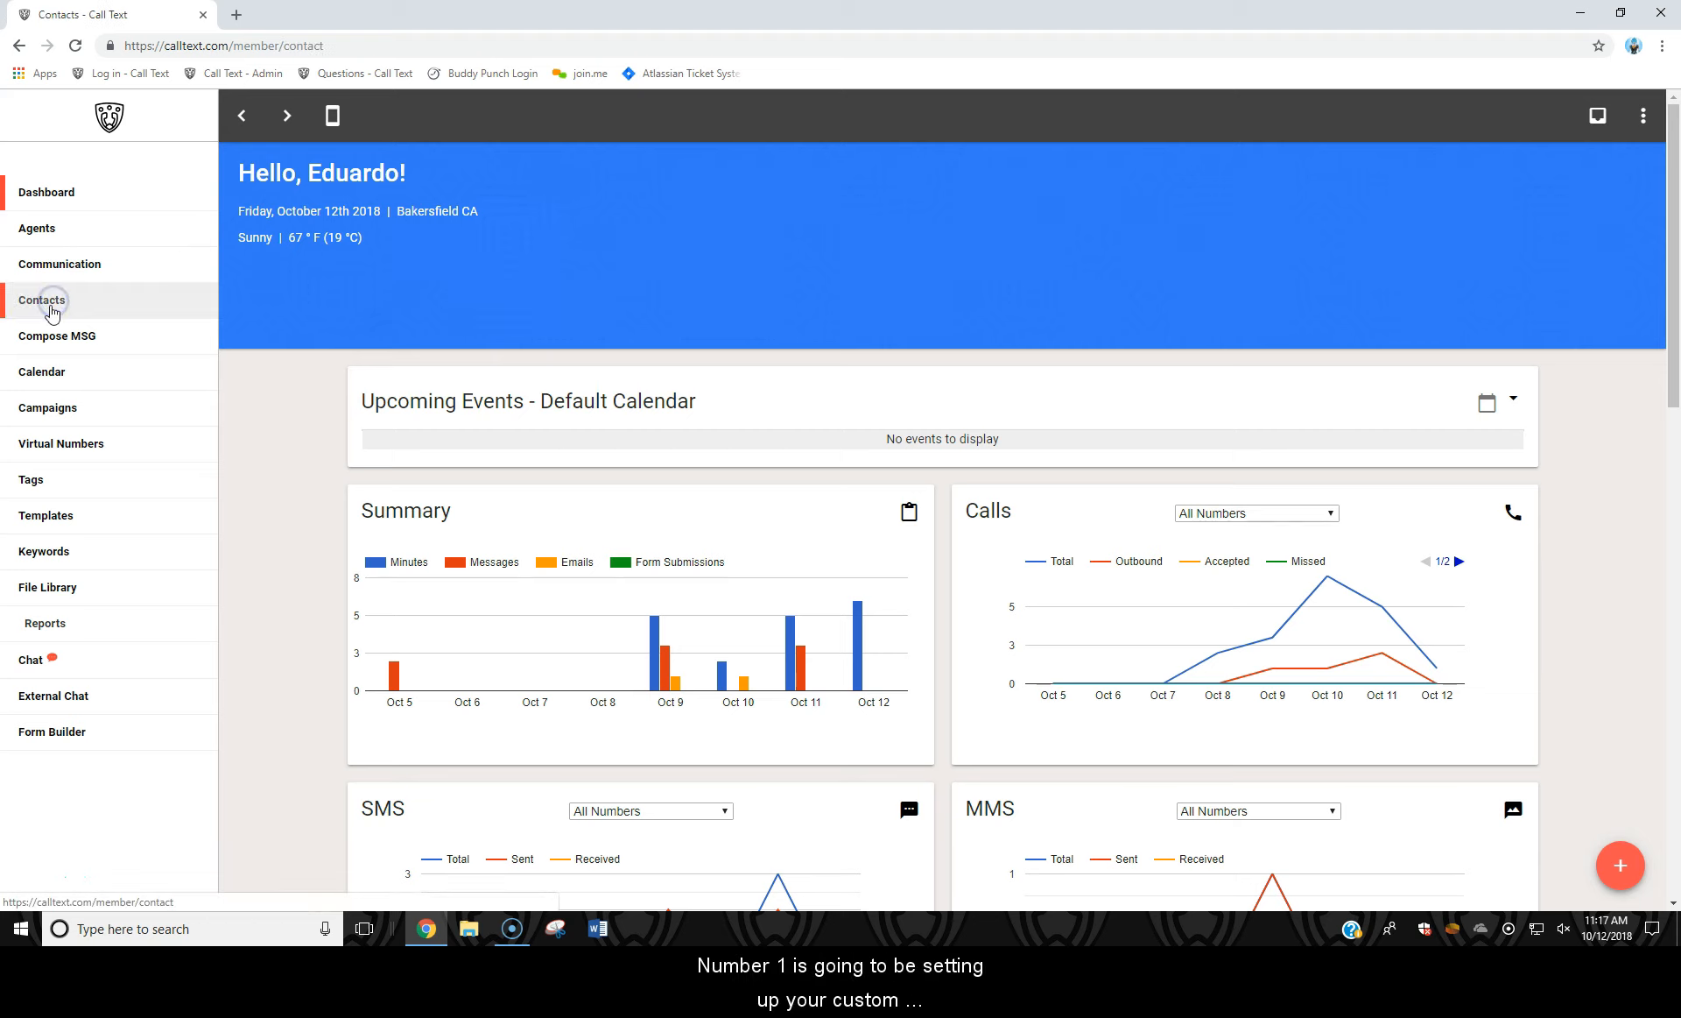
right_click(35, 481)
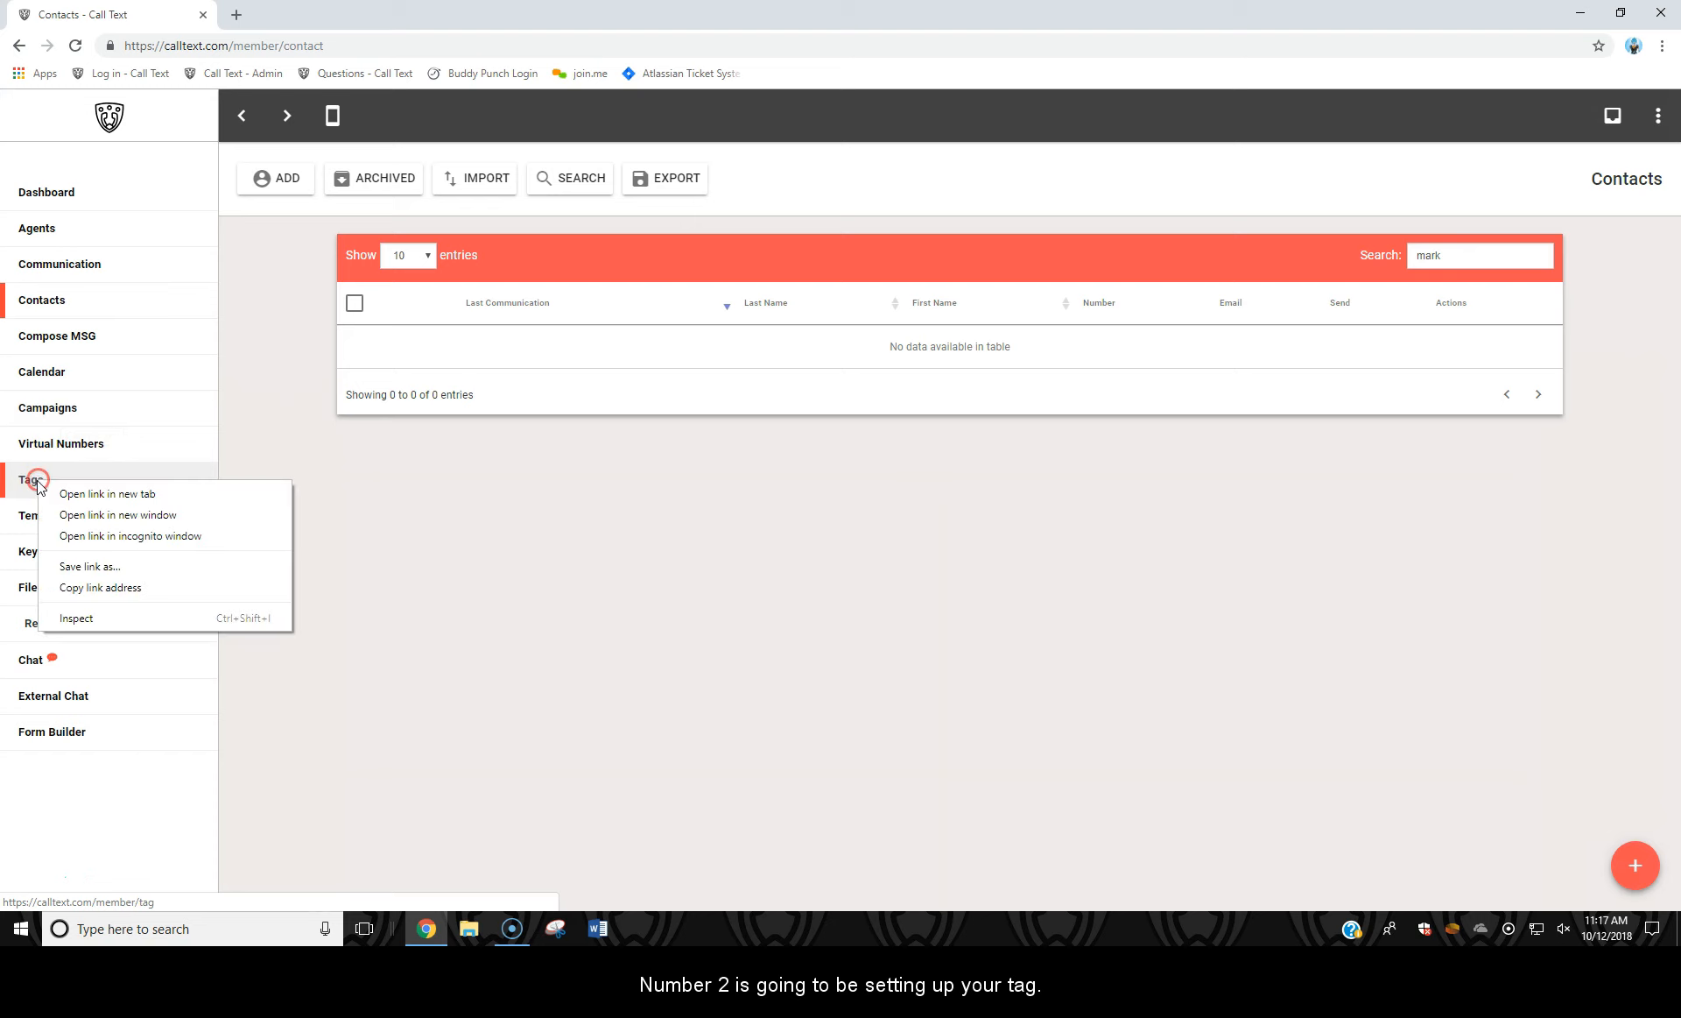
left_click(83, 488)
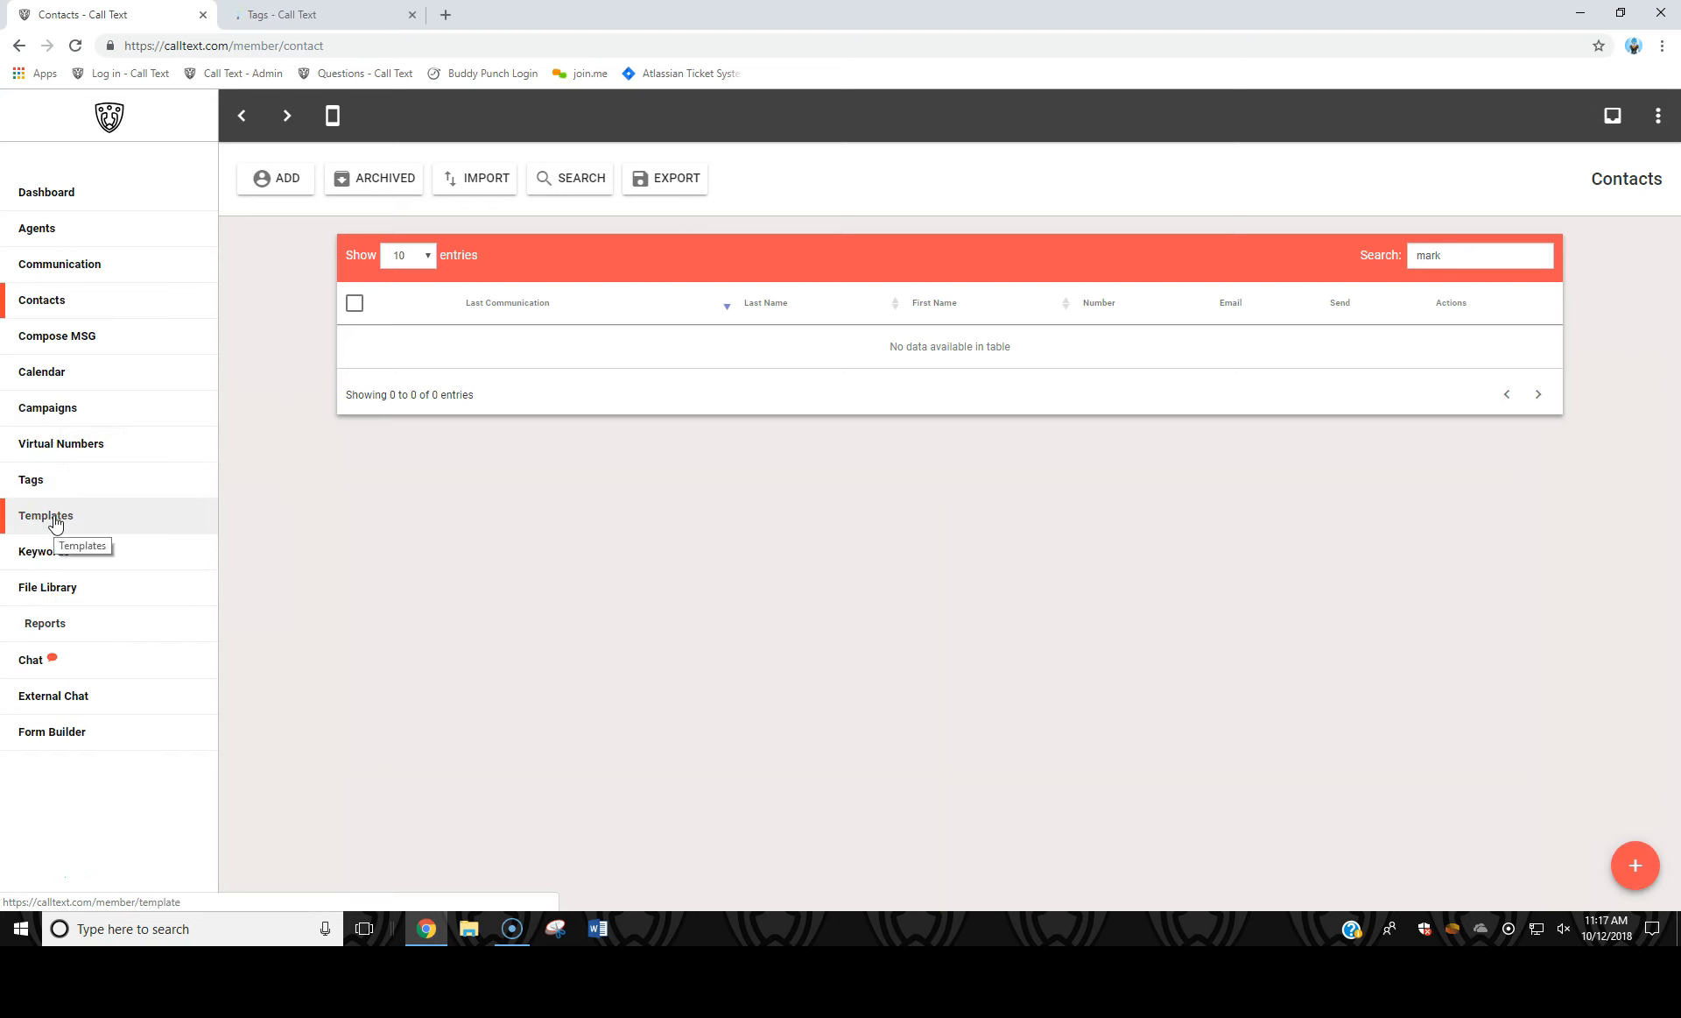
right_click(54, 518)
left_click(98, 530)
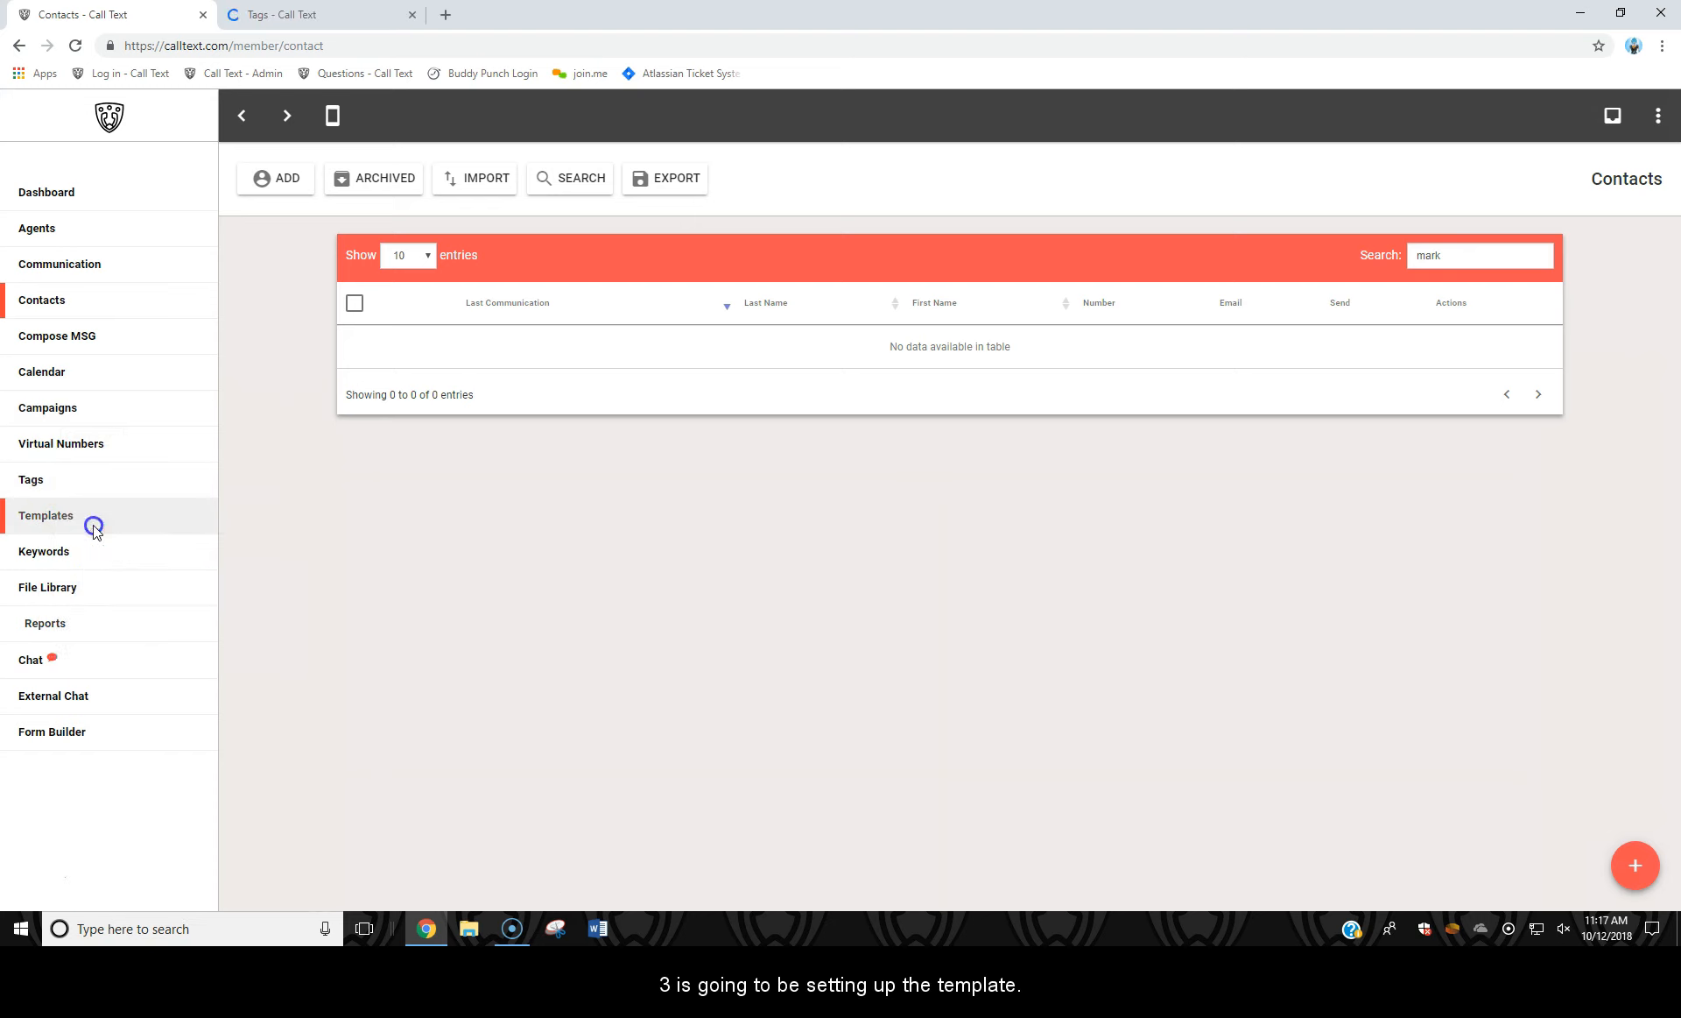
right_click(50, 381)
left_click(97, 390)
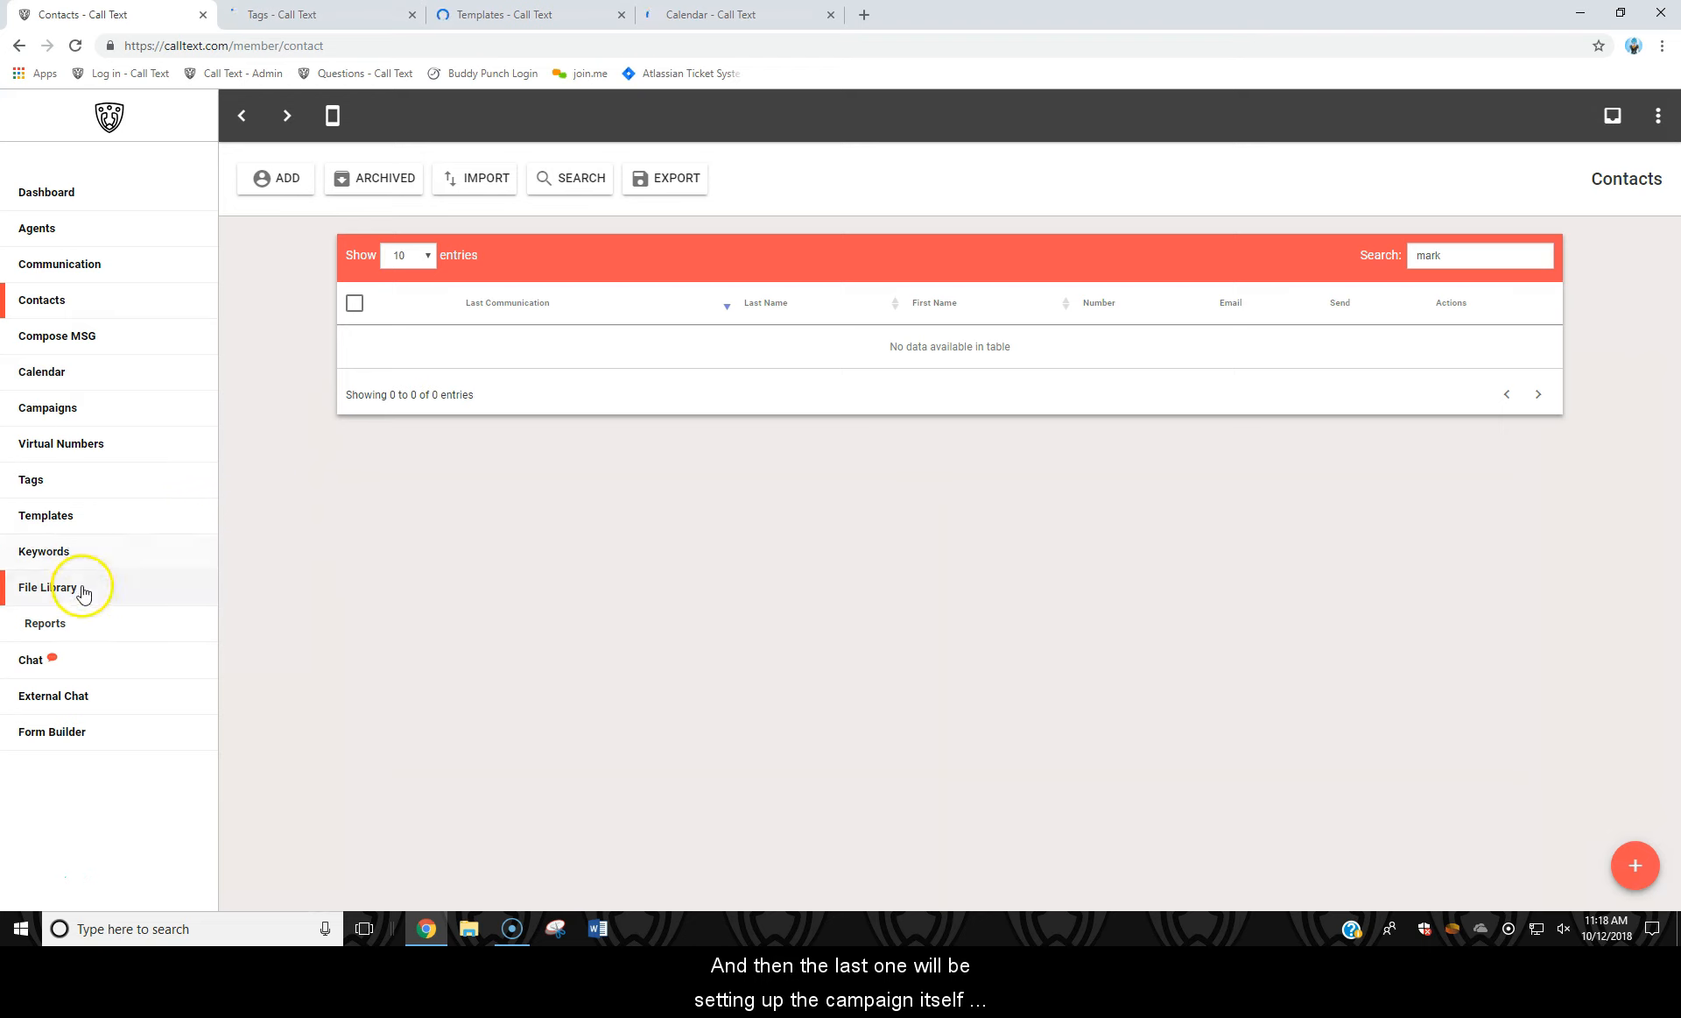
right_click(48, 408)
left_click(84, 426)
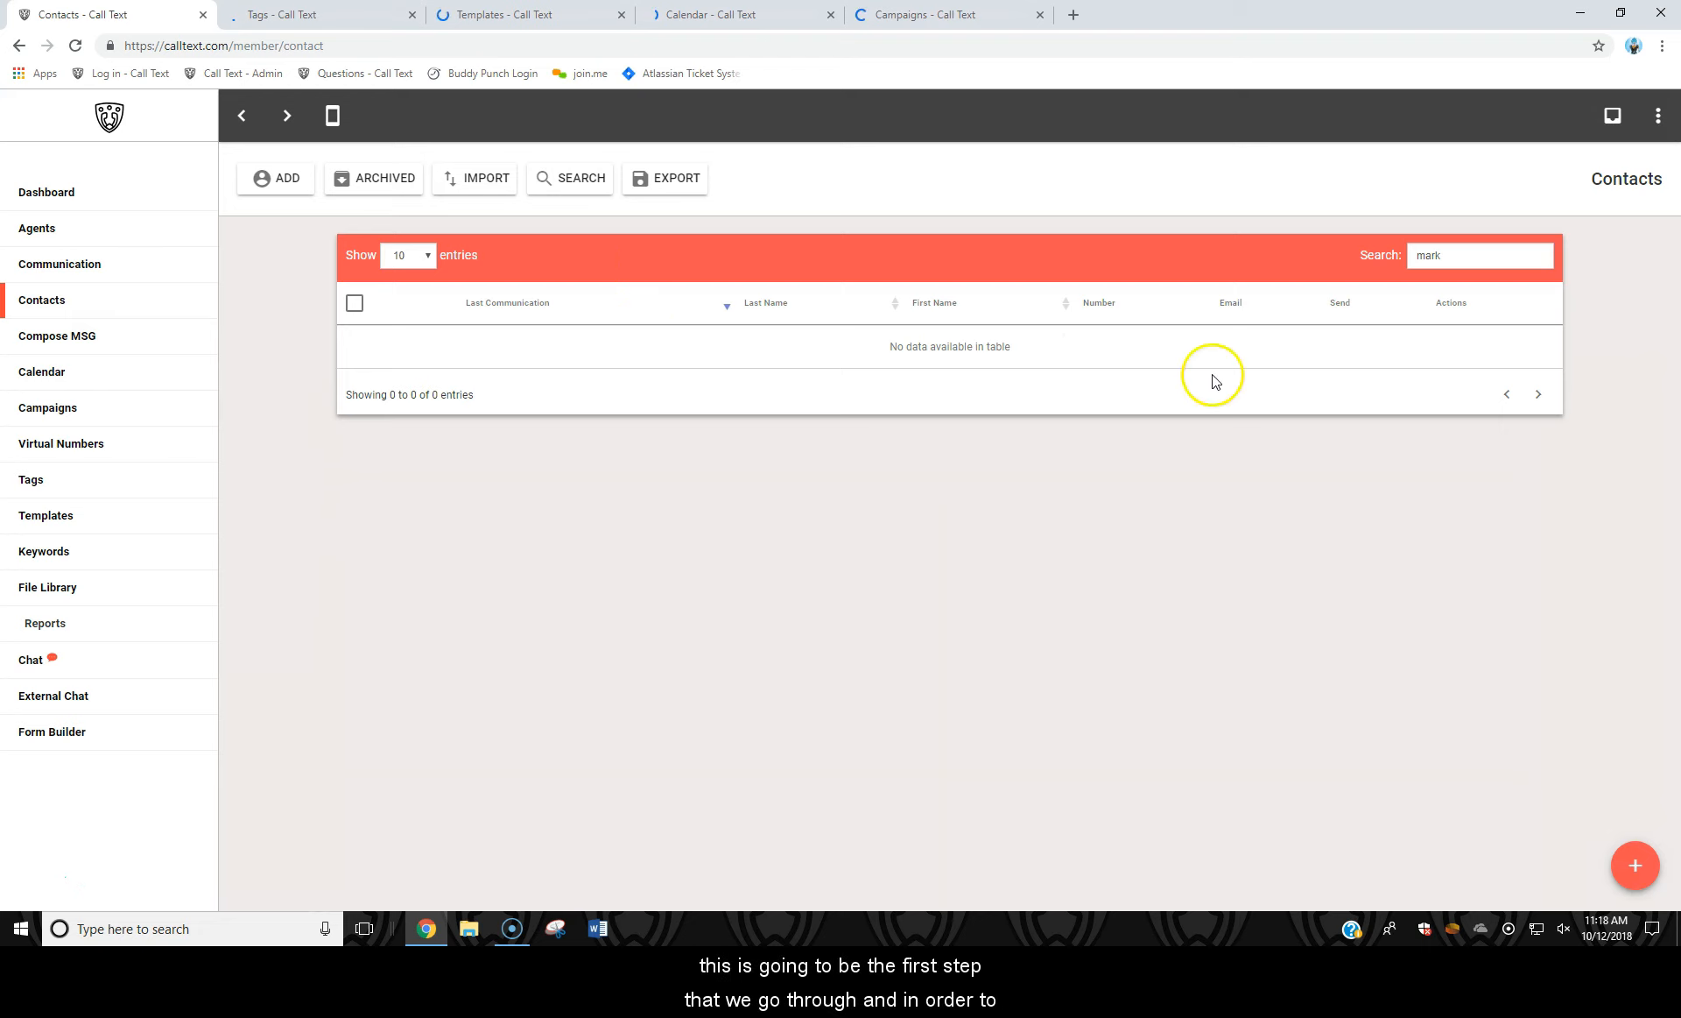
- Clear the contact search filter and open the record of the existing contact that has an e-mail address
left_click_drag(1446, 256, 1353, 254)
key("BackSpace")
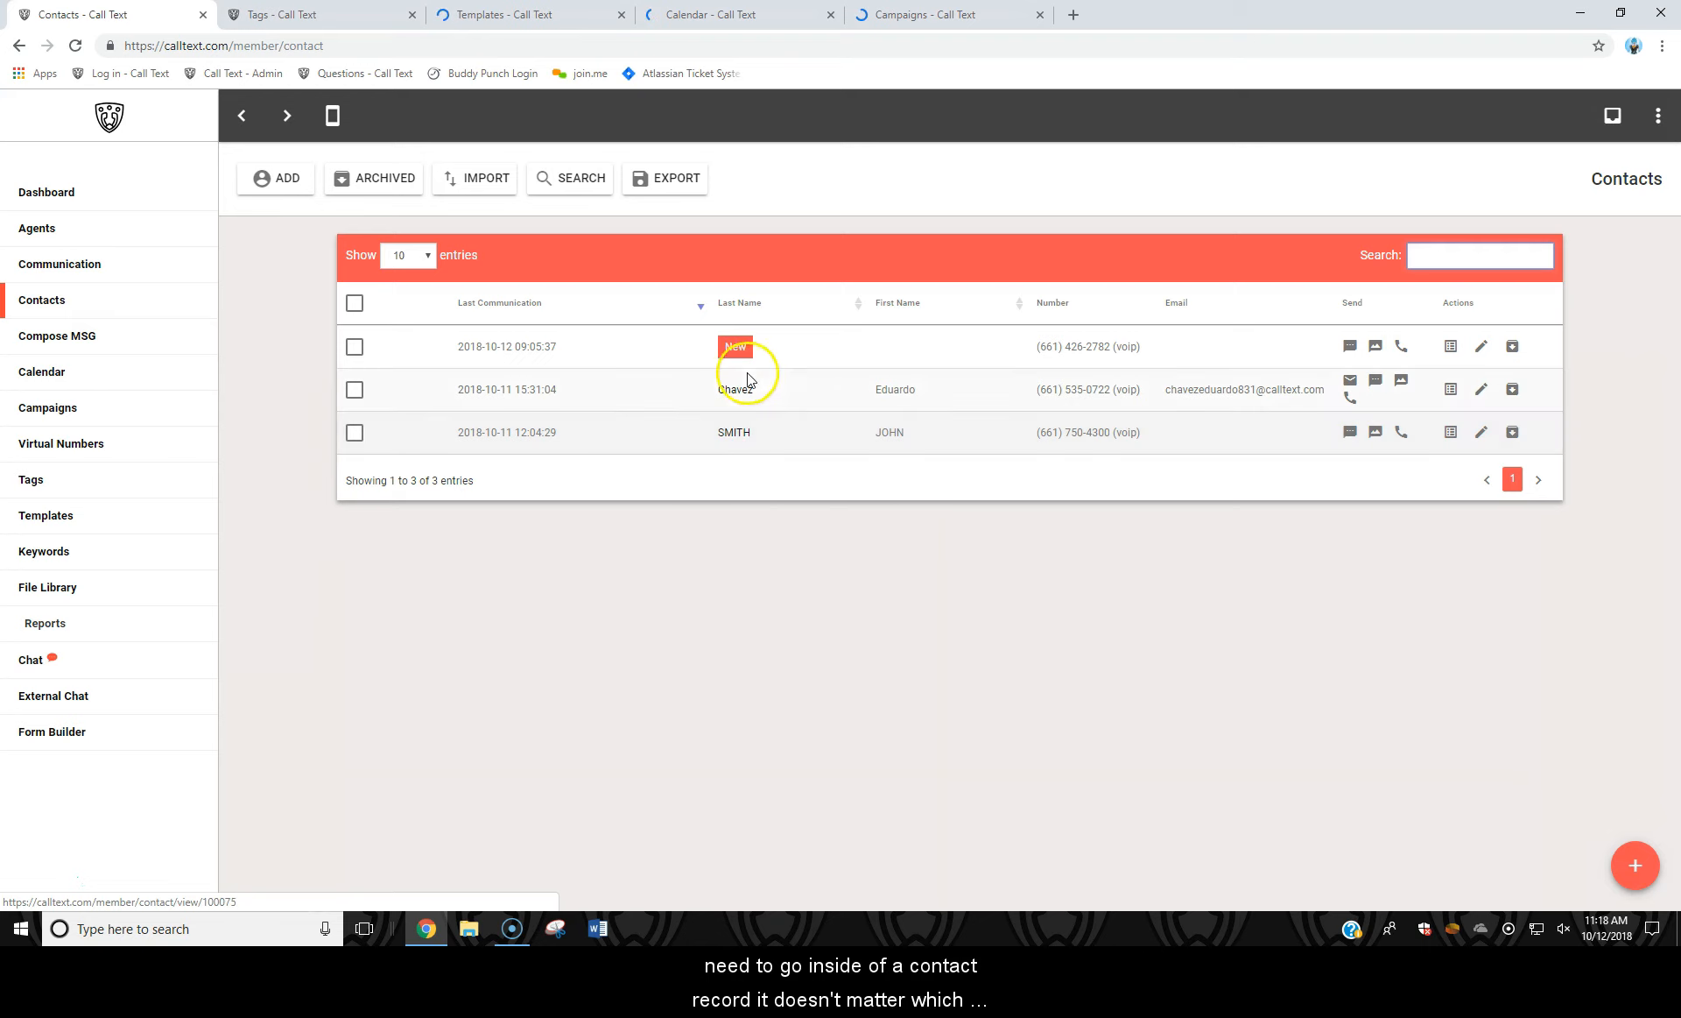
left_click(1481, 391)
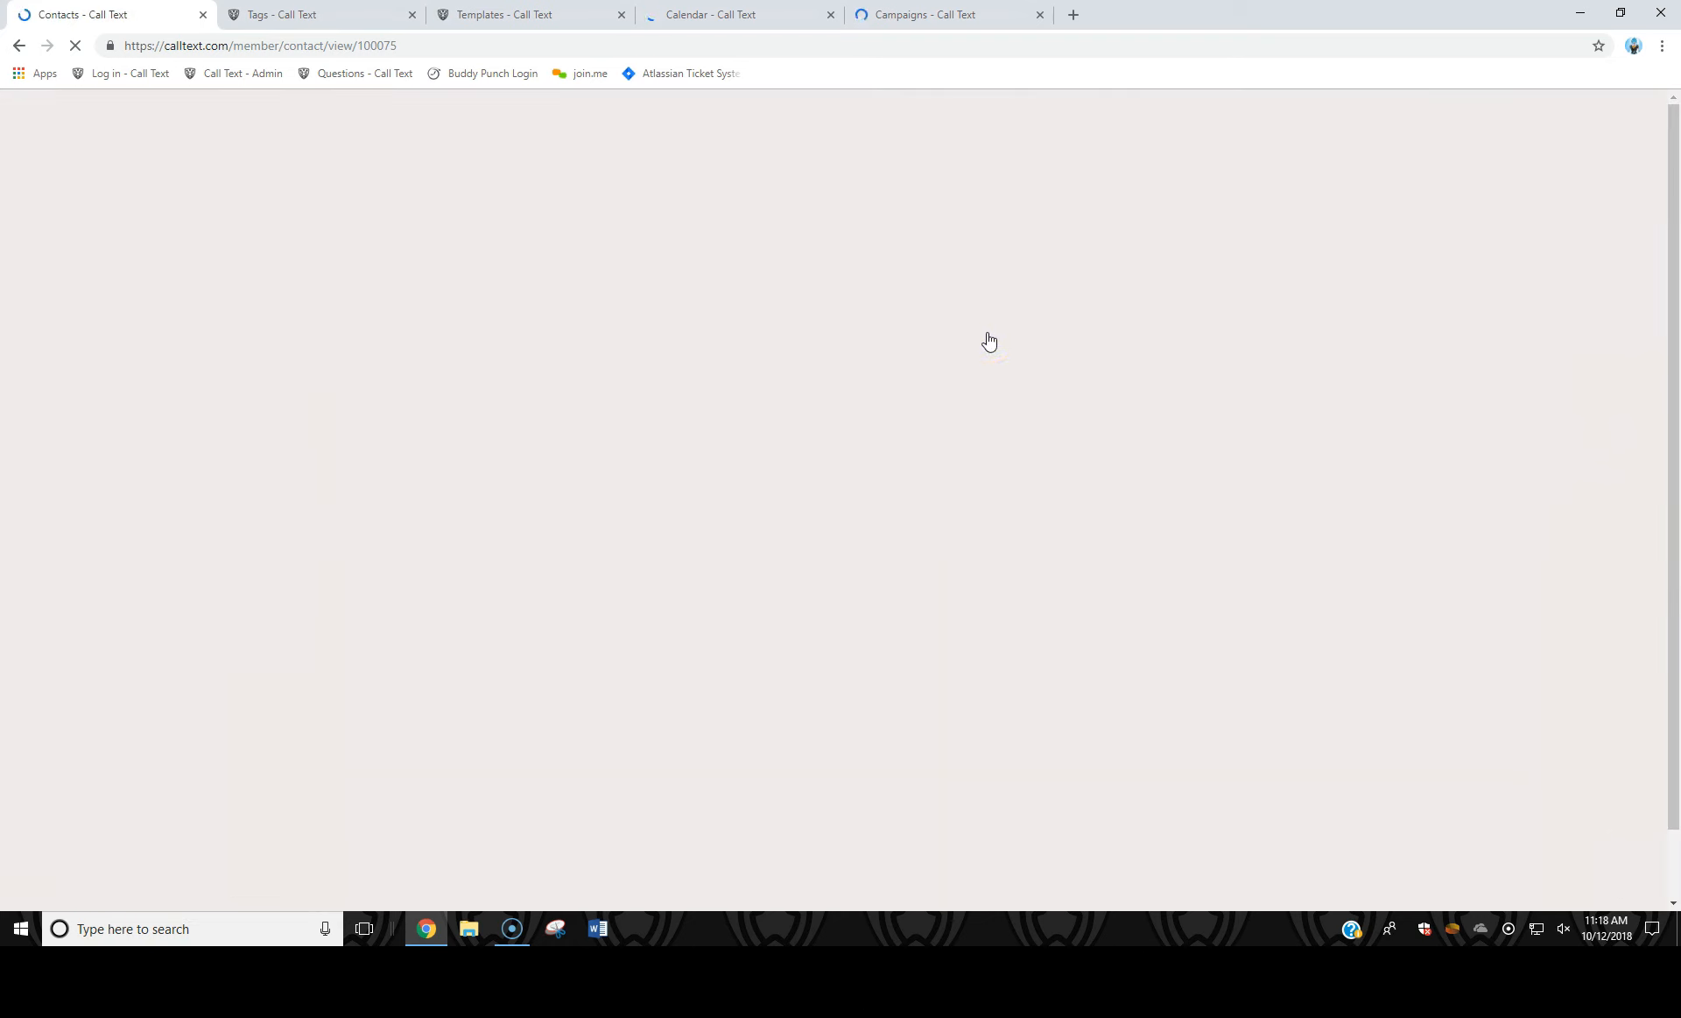
left_click(963, 295)
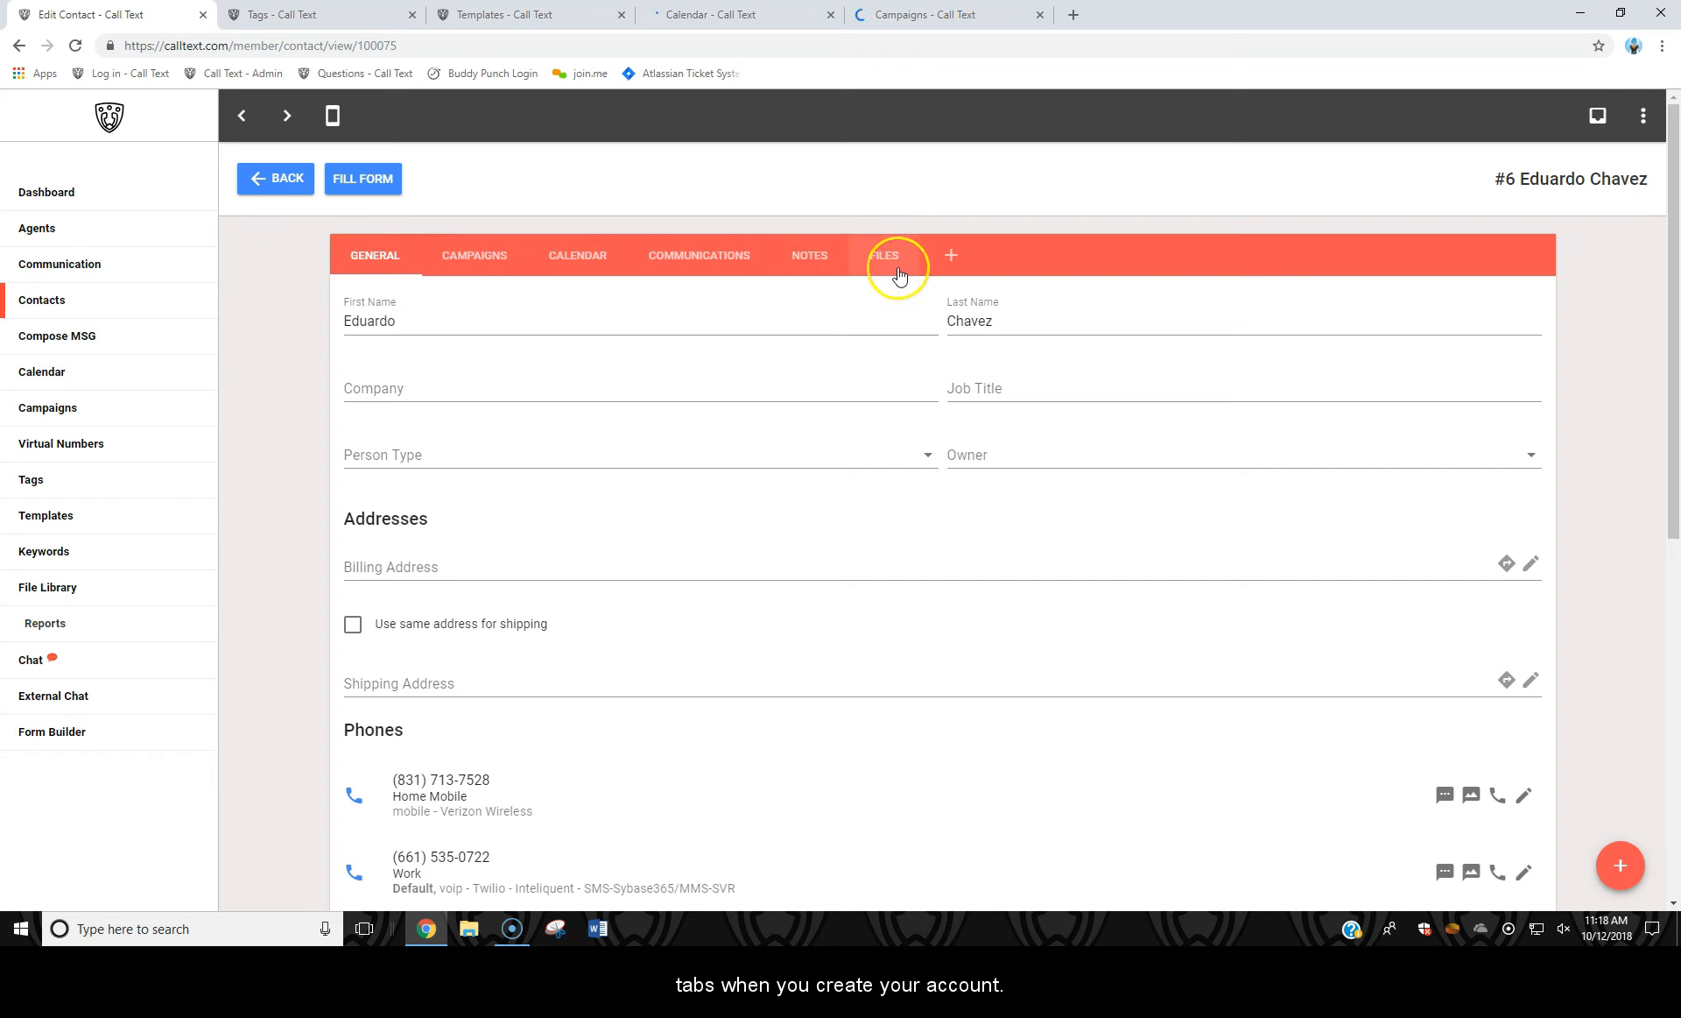
- Create a custom contact tab named Property Information and name its field group Property Address
left_click(954, 257)
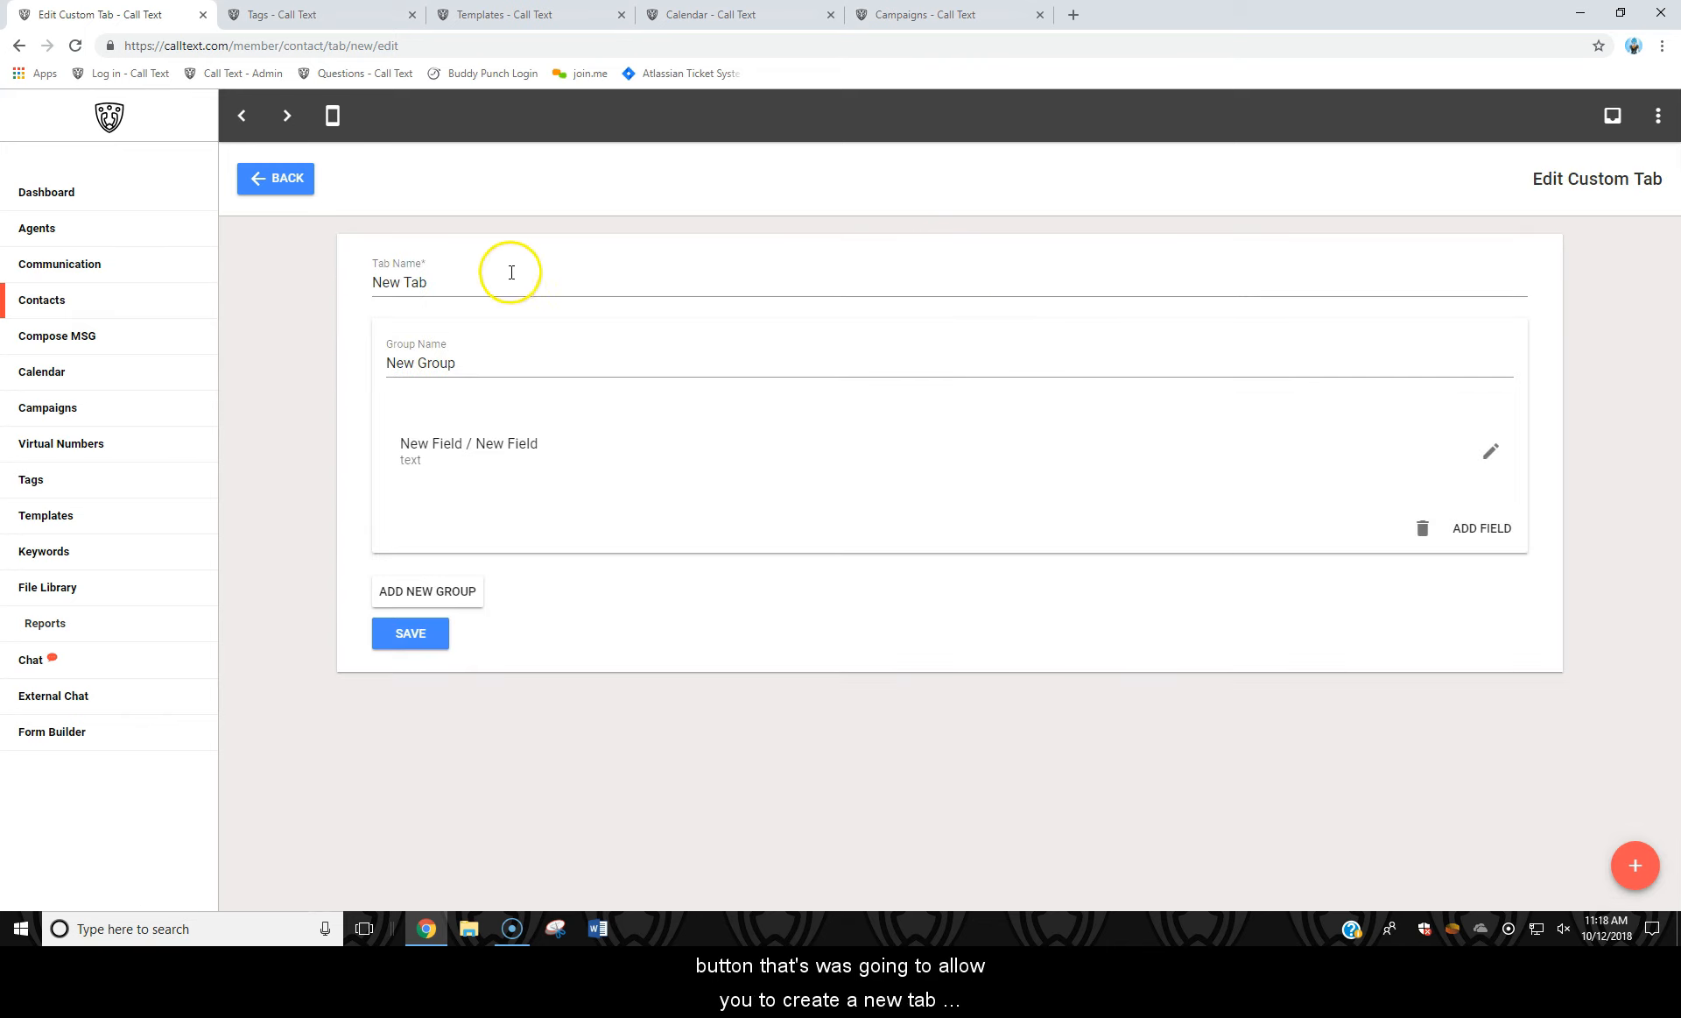
left_click_drag(459, 279, 318, 300)
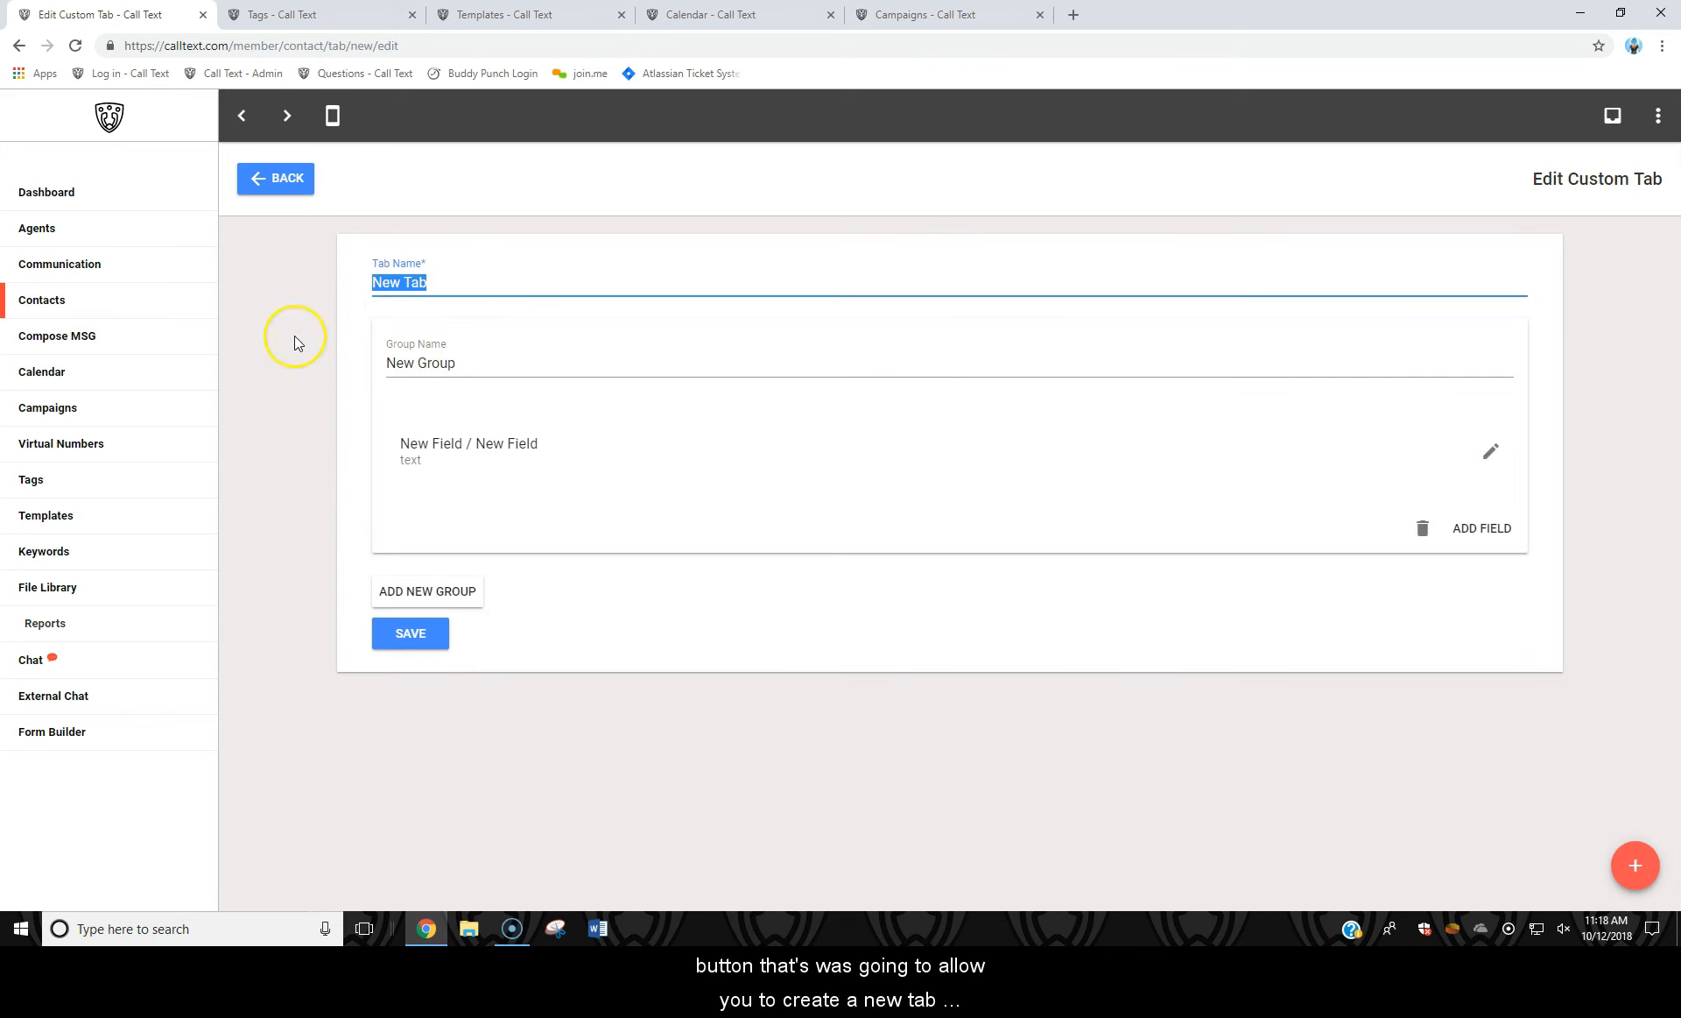
type("Property")
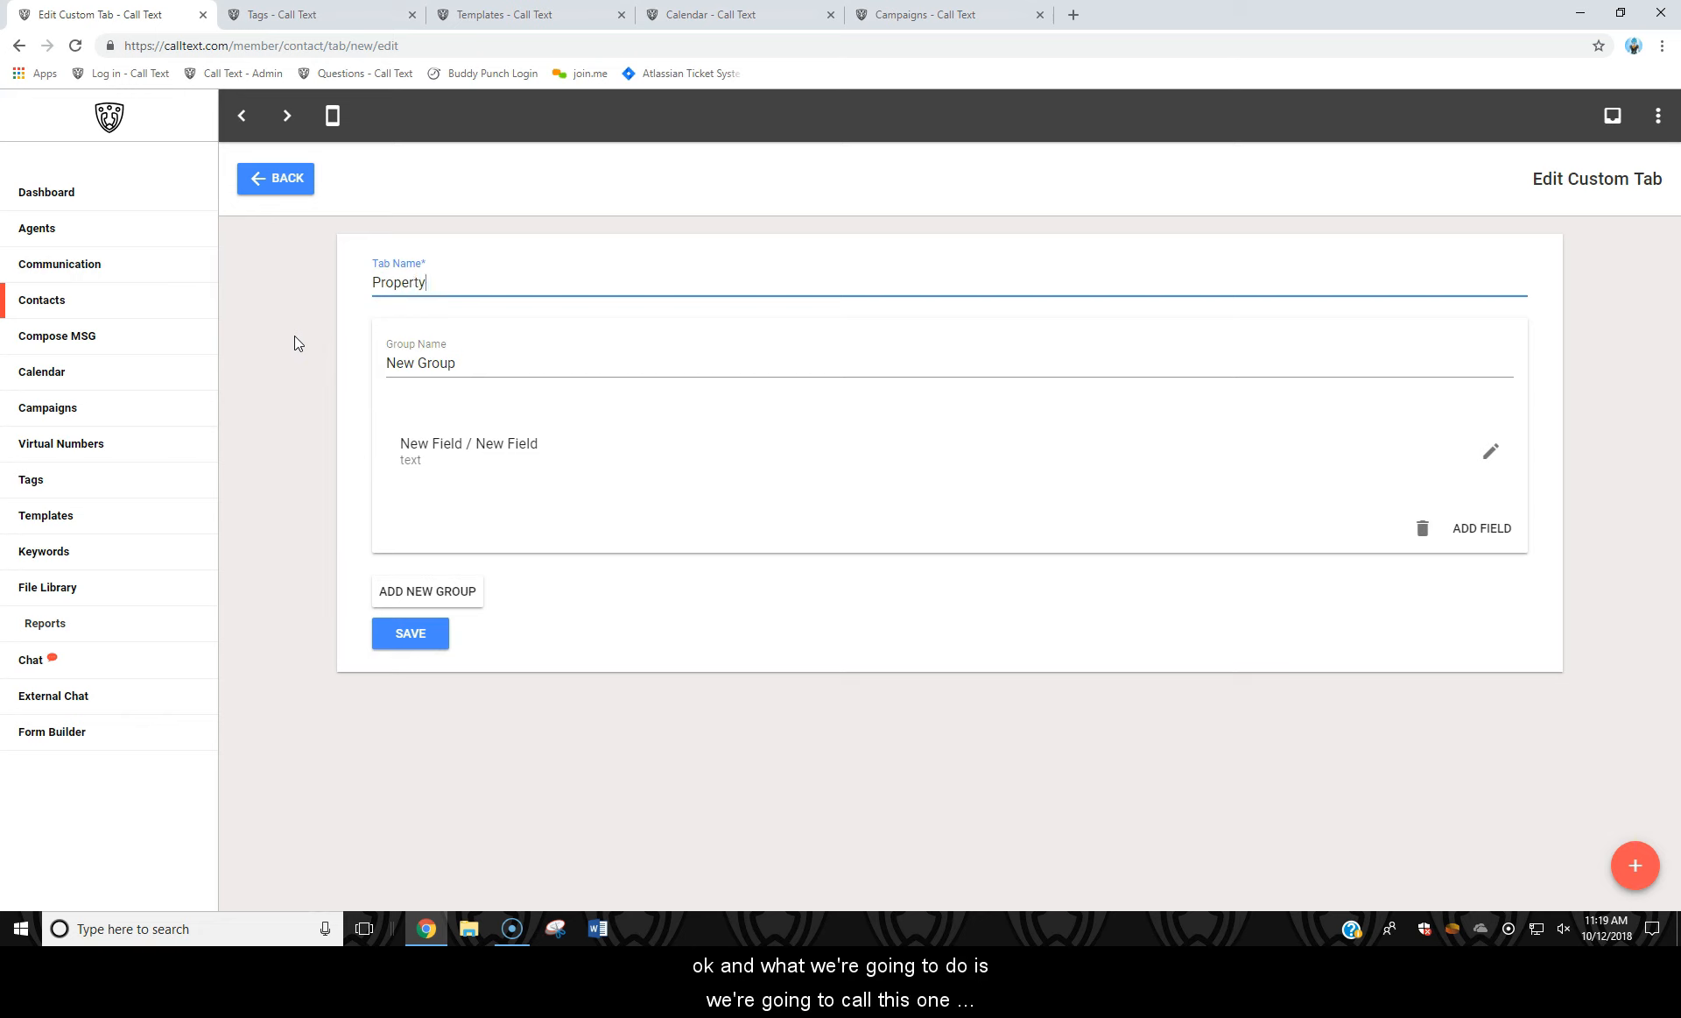
type(" Information")
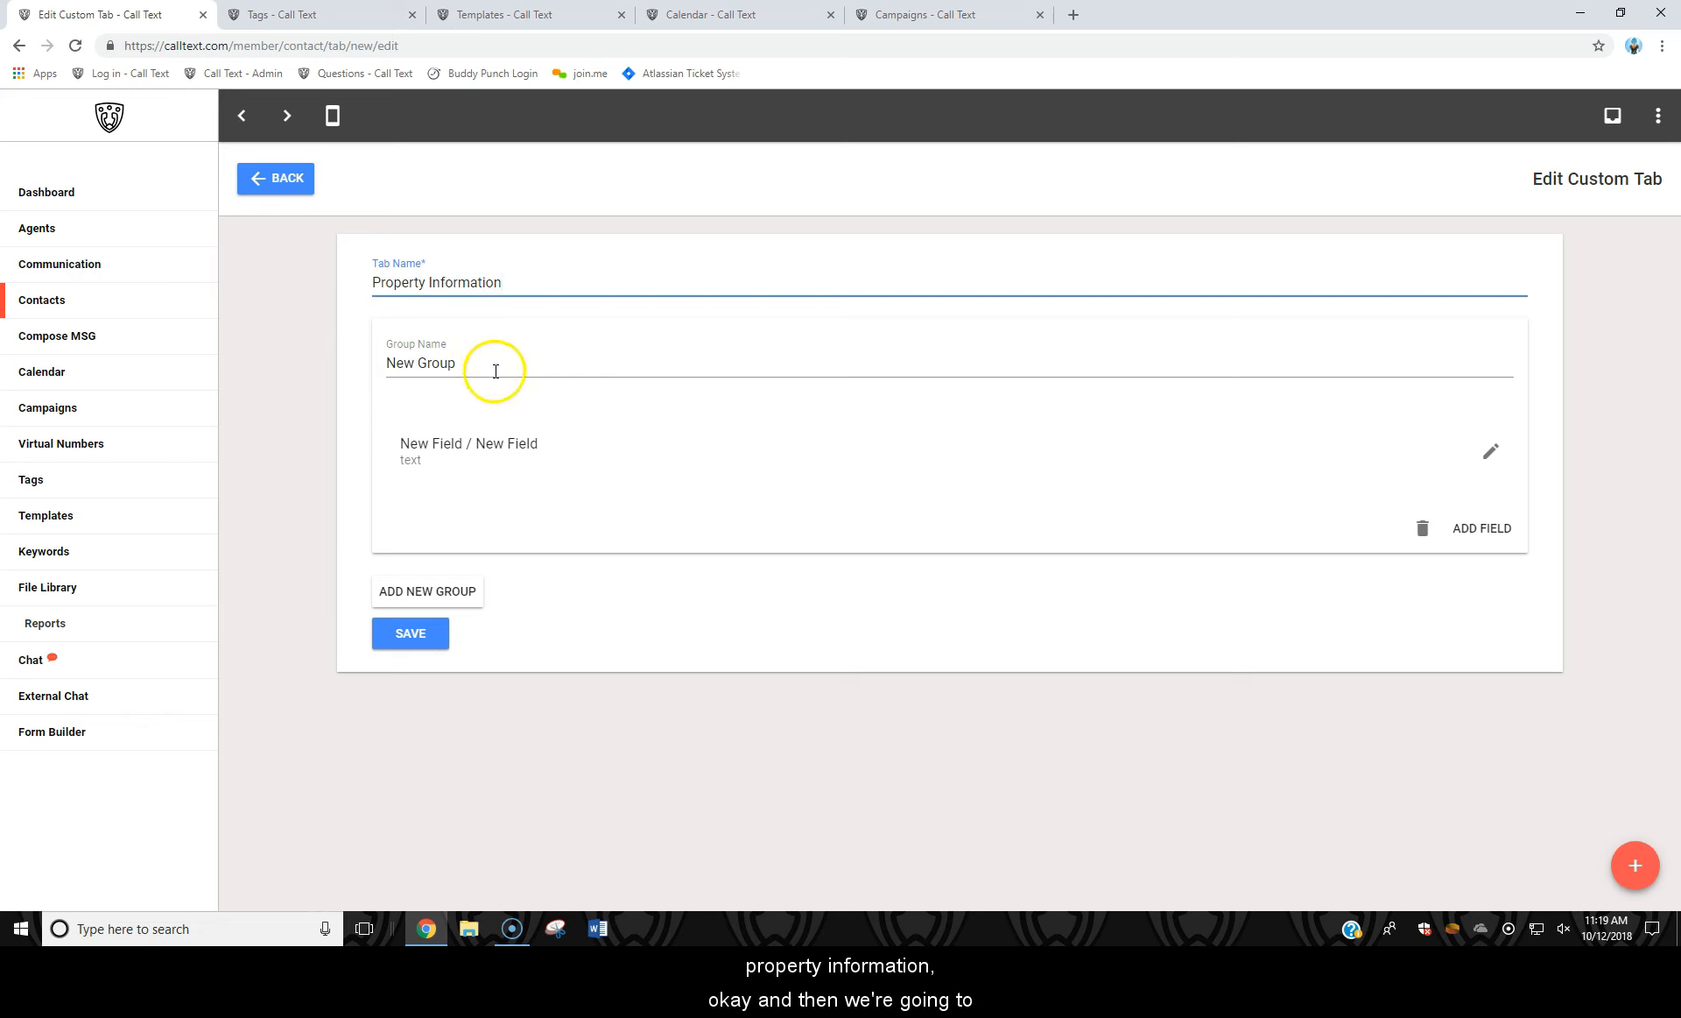
left_click_drag(488, 371, 303, 371)
key("BackSpace")
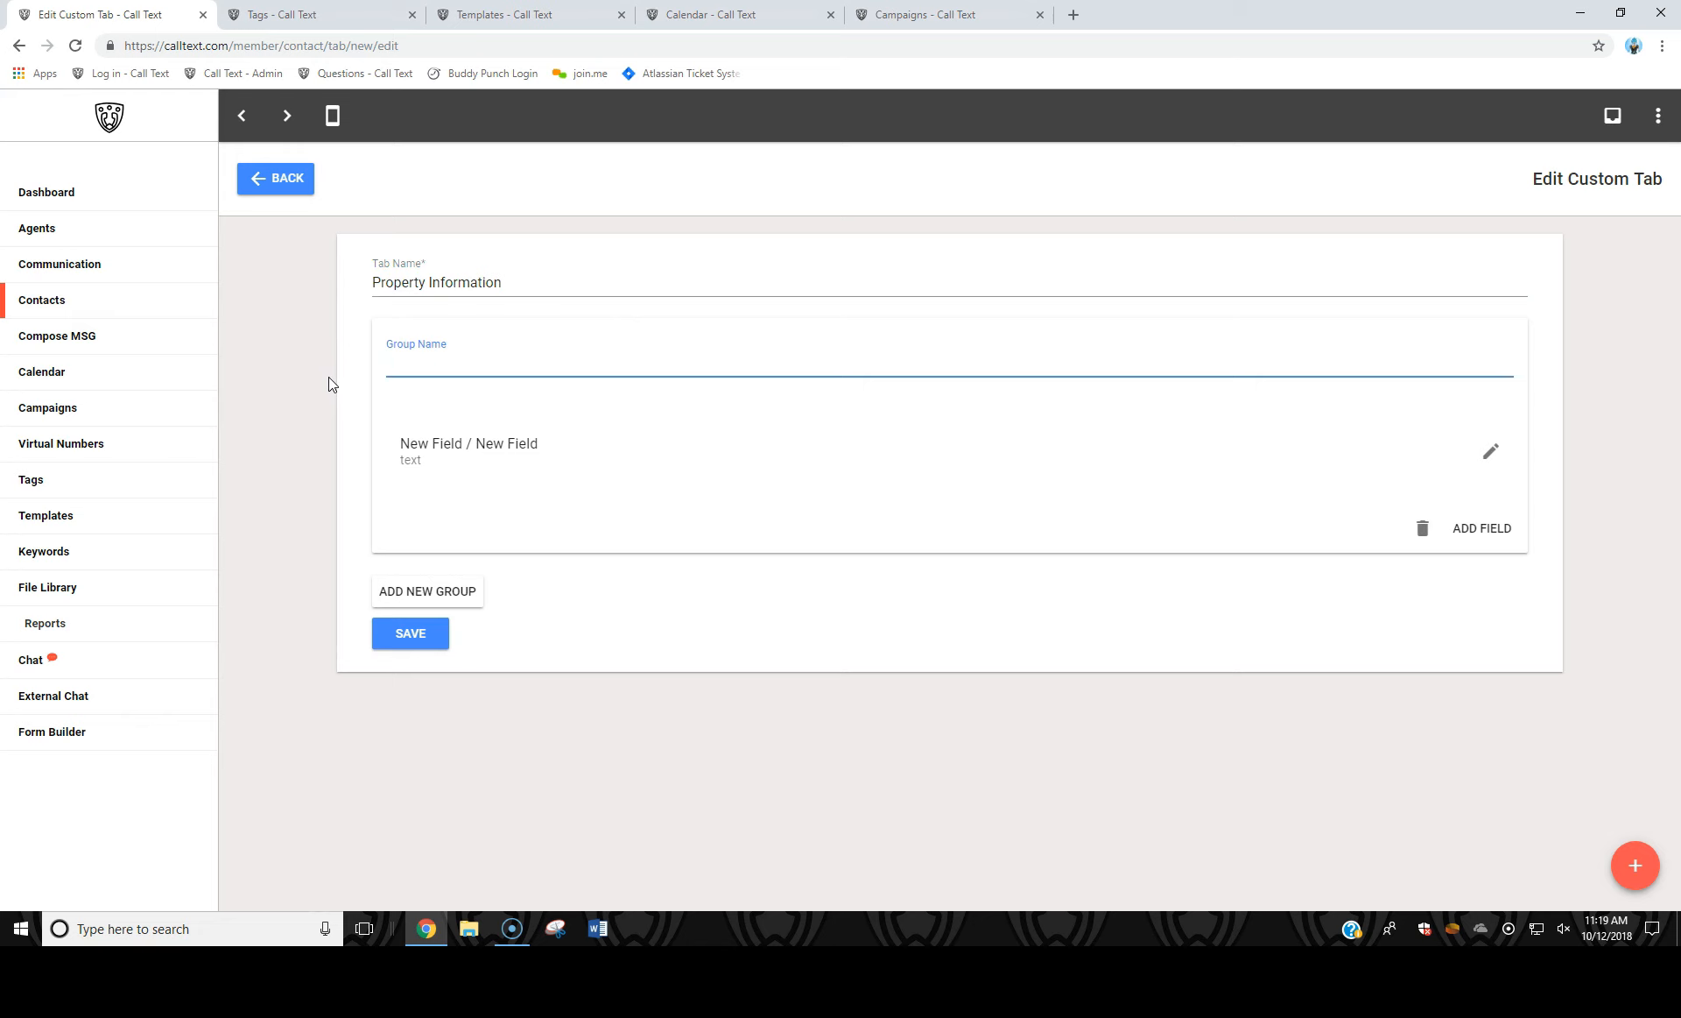
type("Prop")
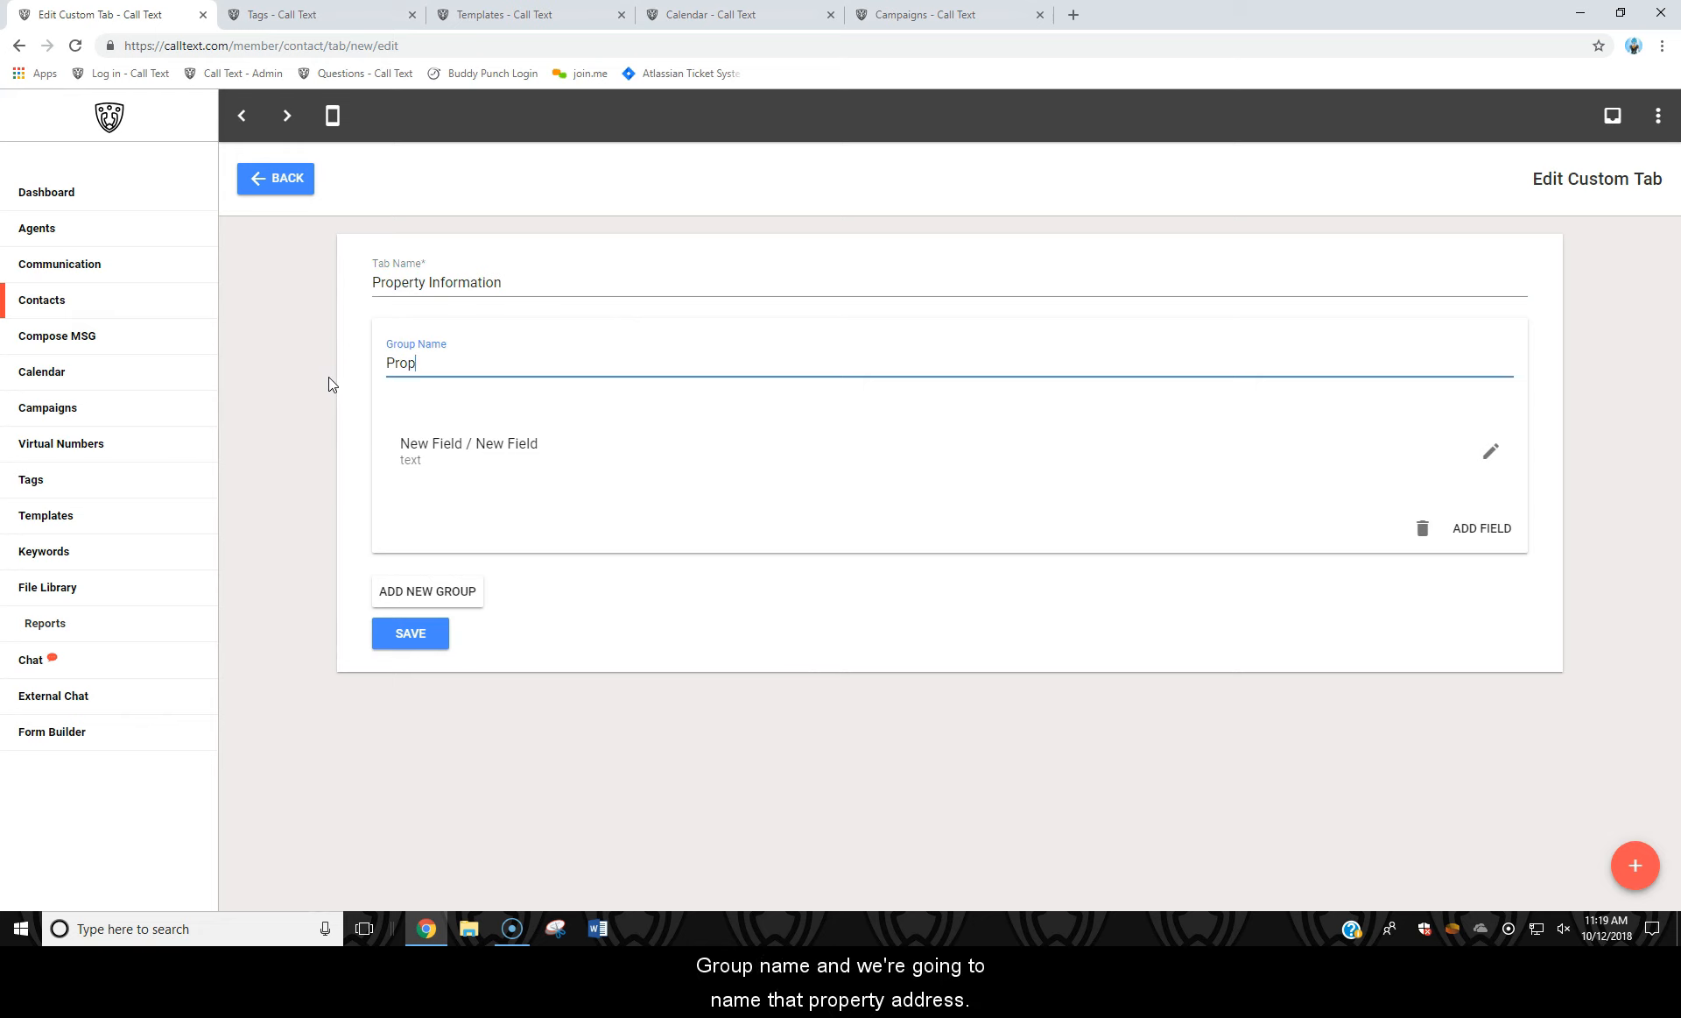
type("erty Address")
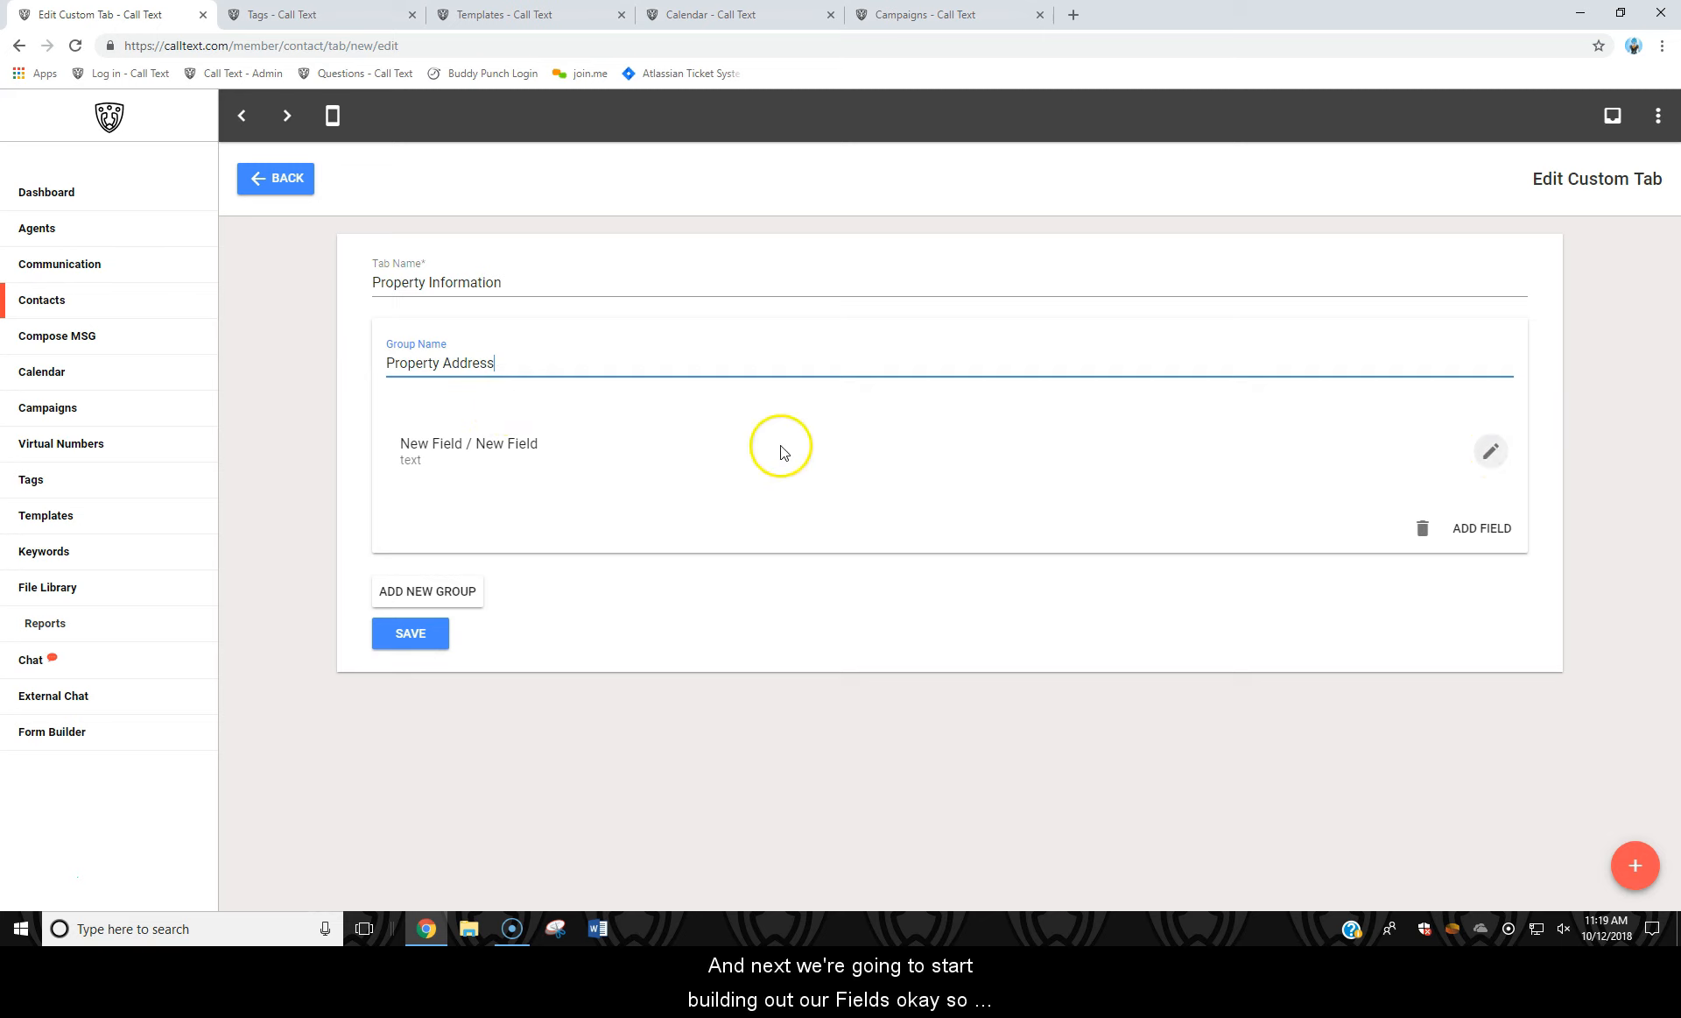
- Set both the title and the name of the group's first field to Property Street and save the field
left_click(1491, 451)
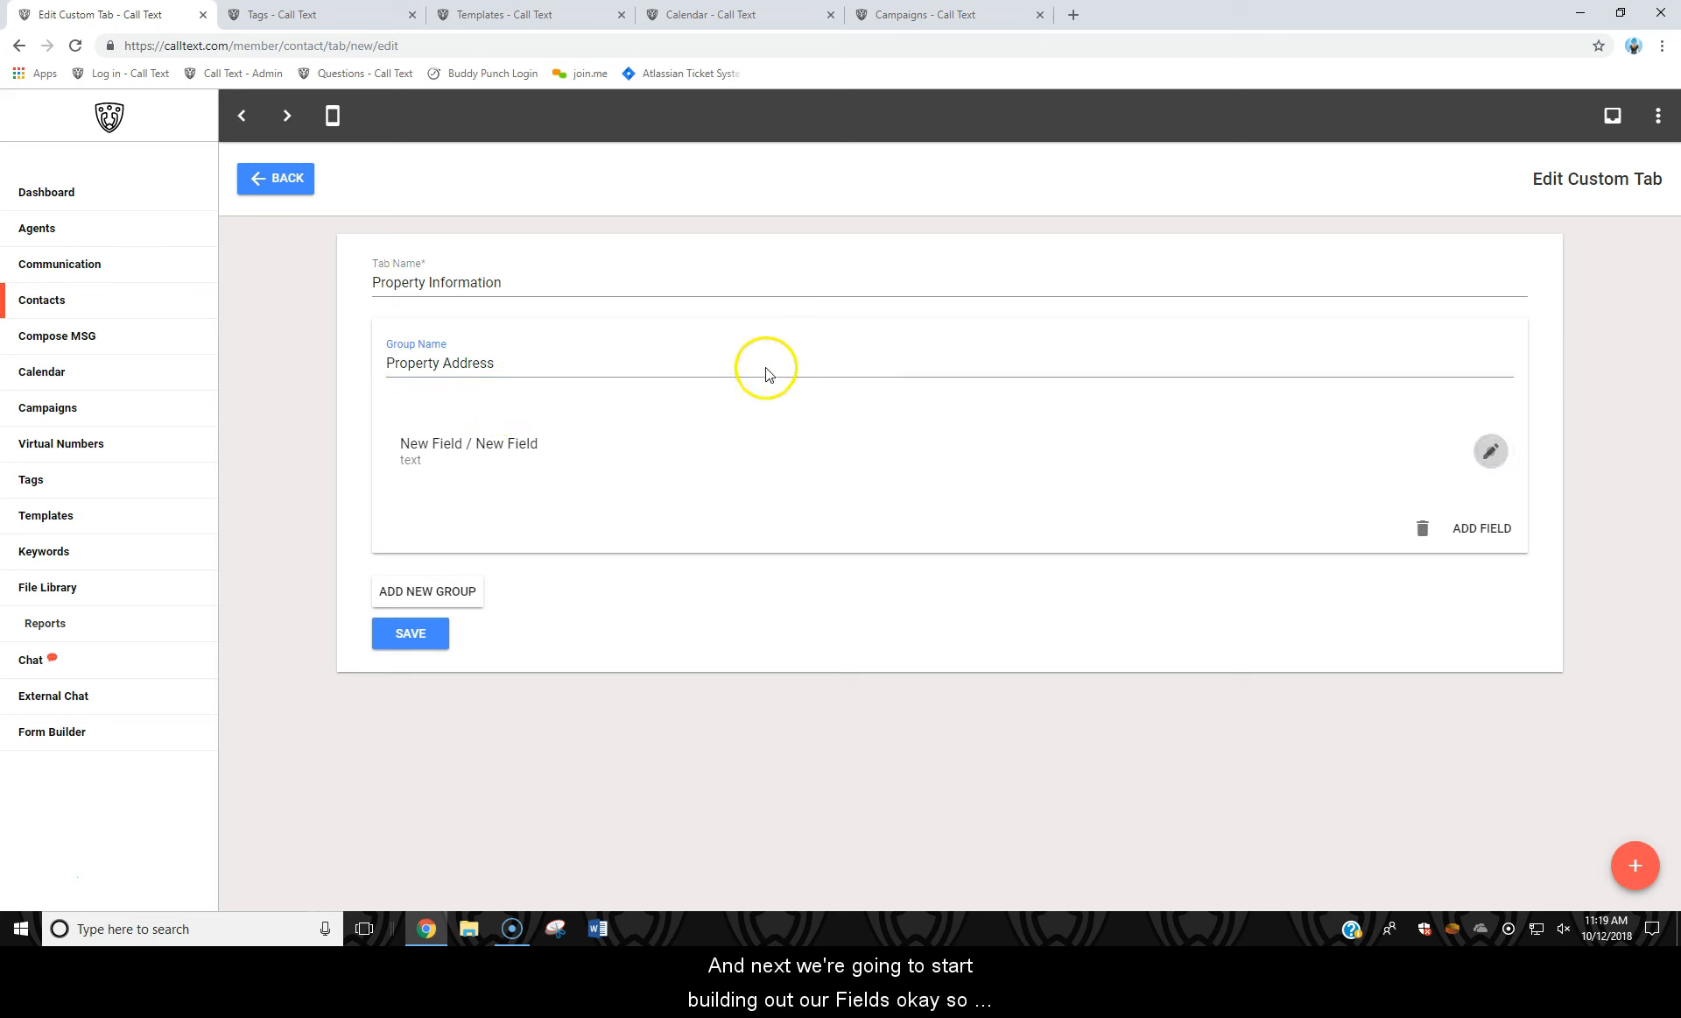
left_click_drag(754, 438, 550, 413)
type("Property Street")
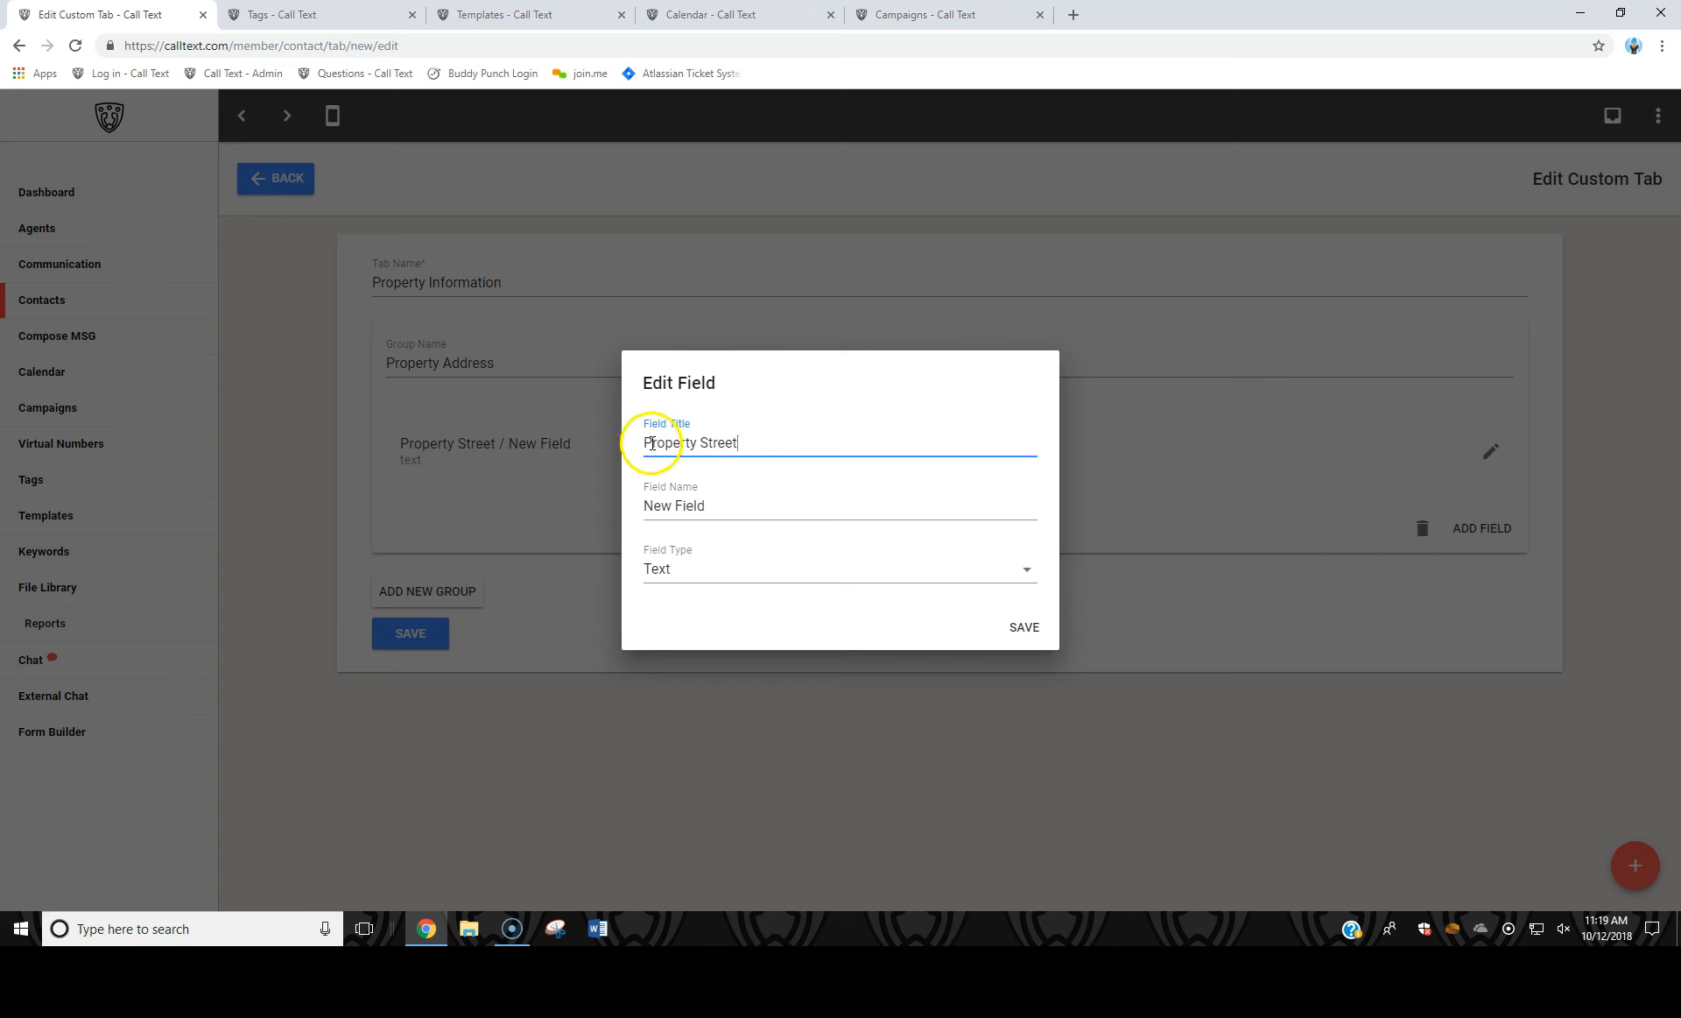
triple_click(621, 443)
right_click(671, 442)
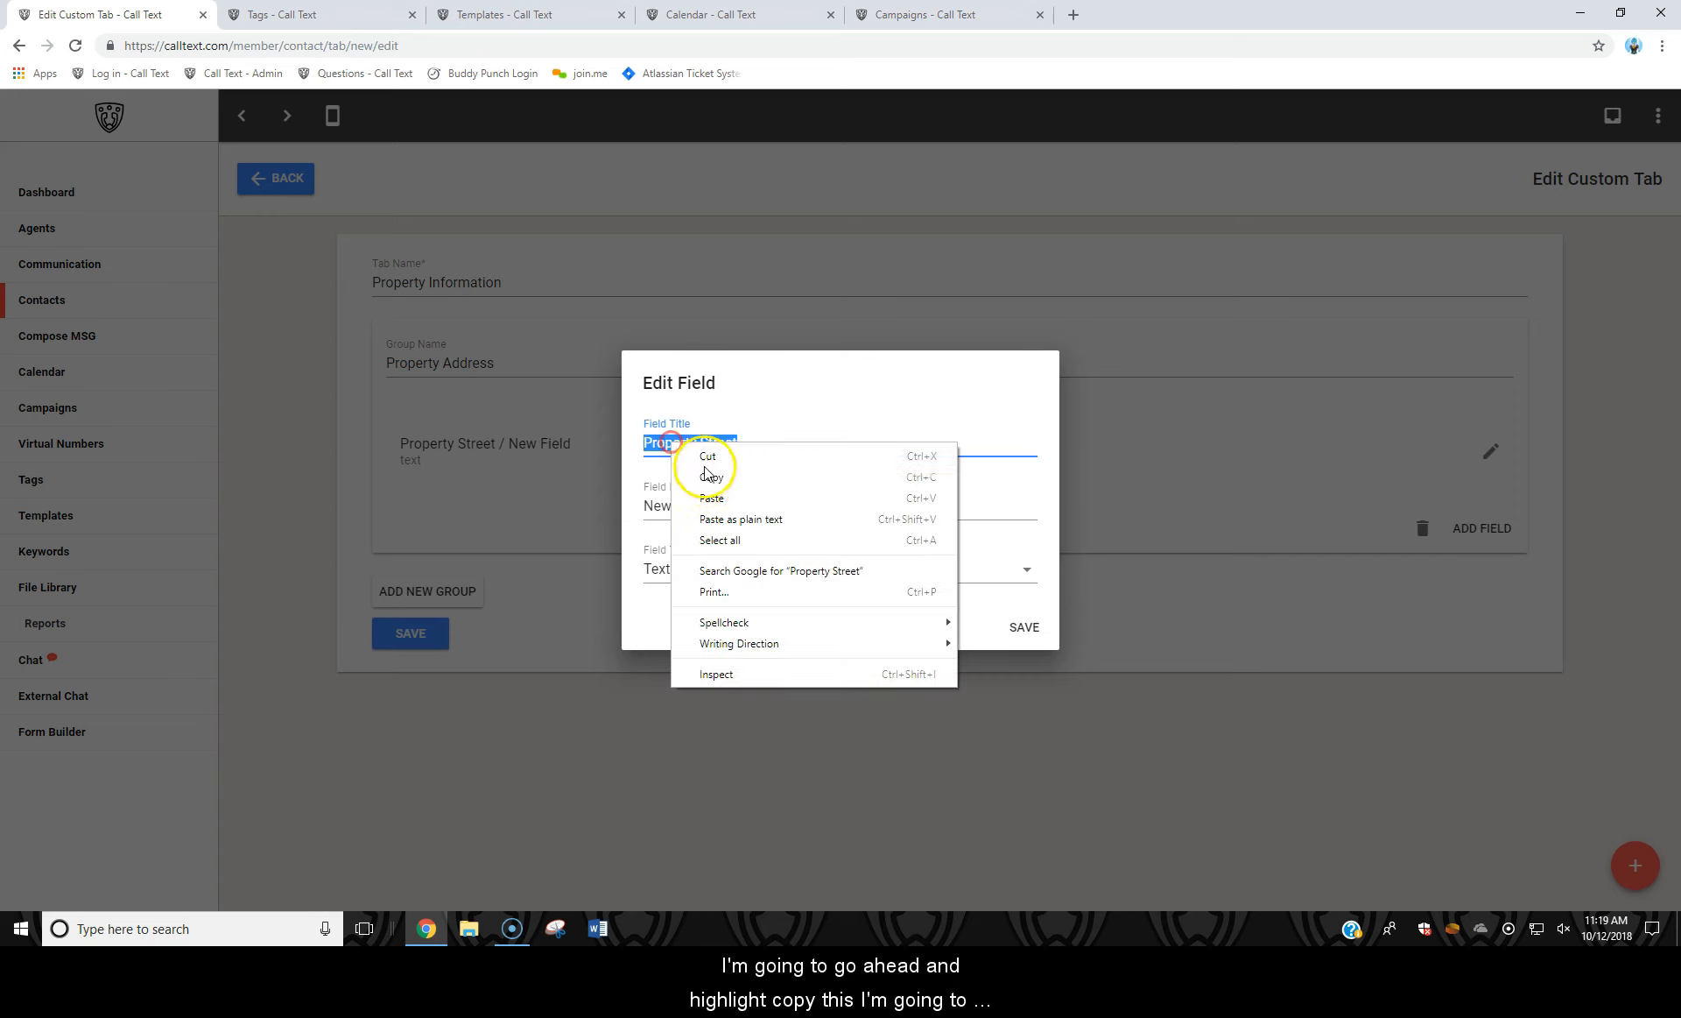
left_click(711, 477)
left_click_drag(720, 507, 598, 493)
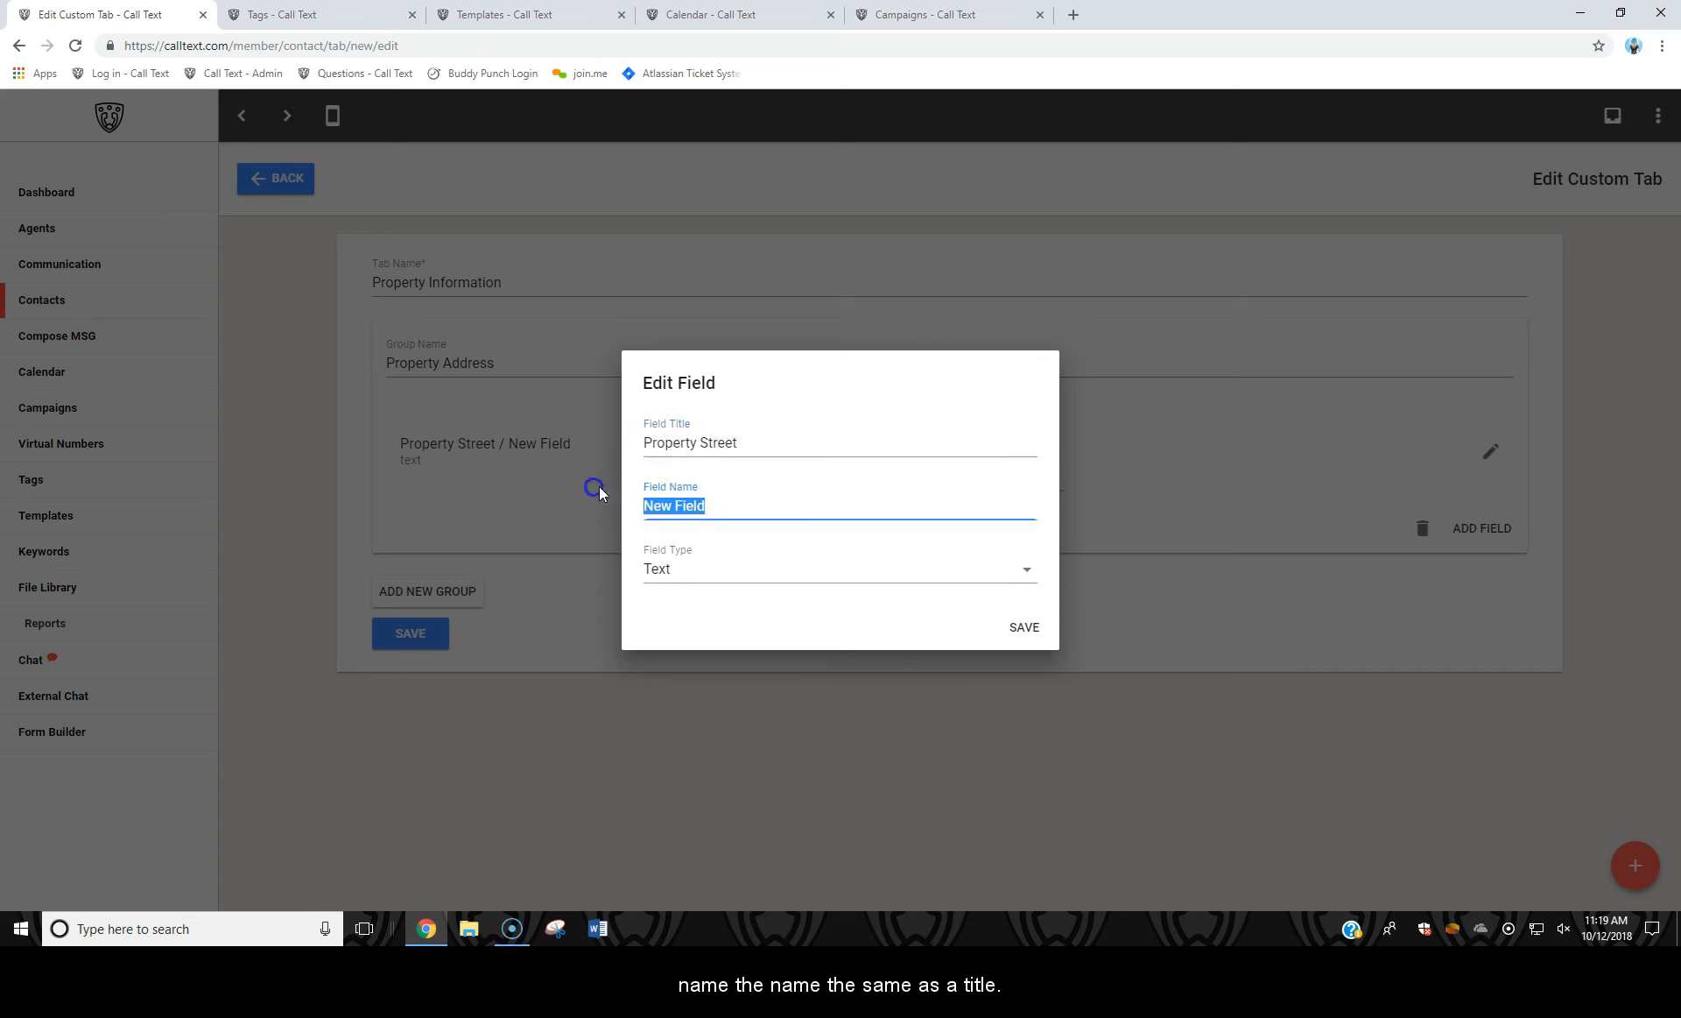
right_click(685, 508)
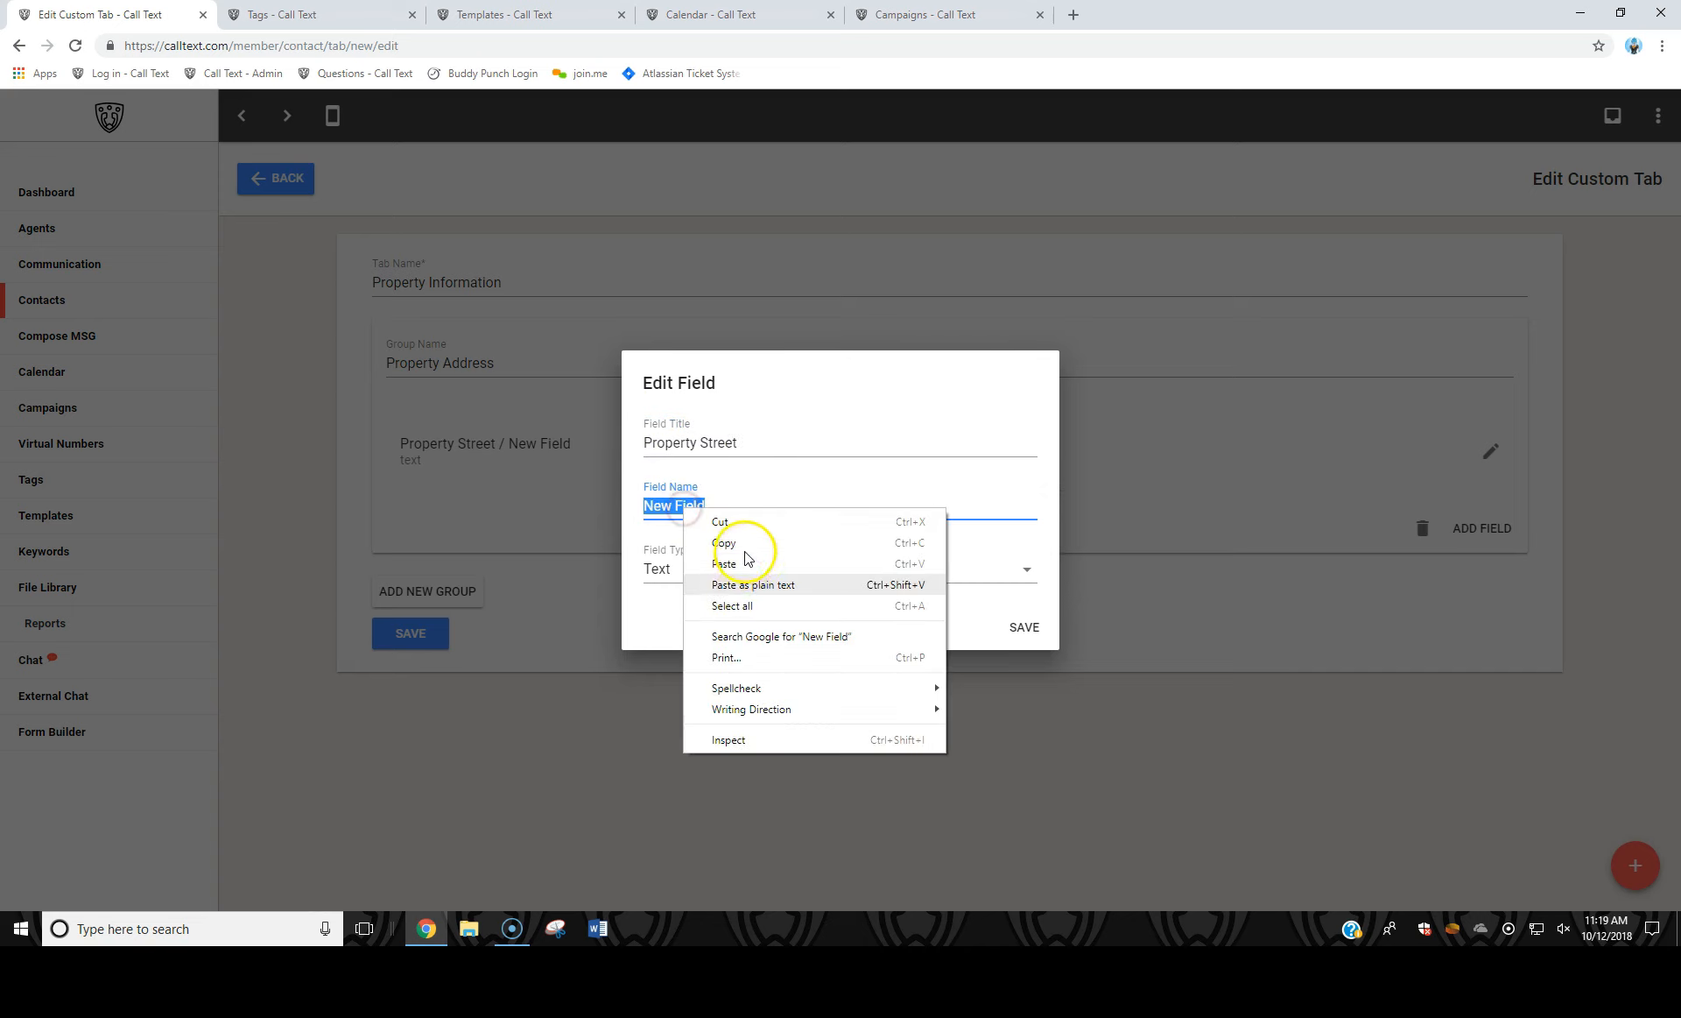
left_click(736, 564)
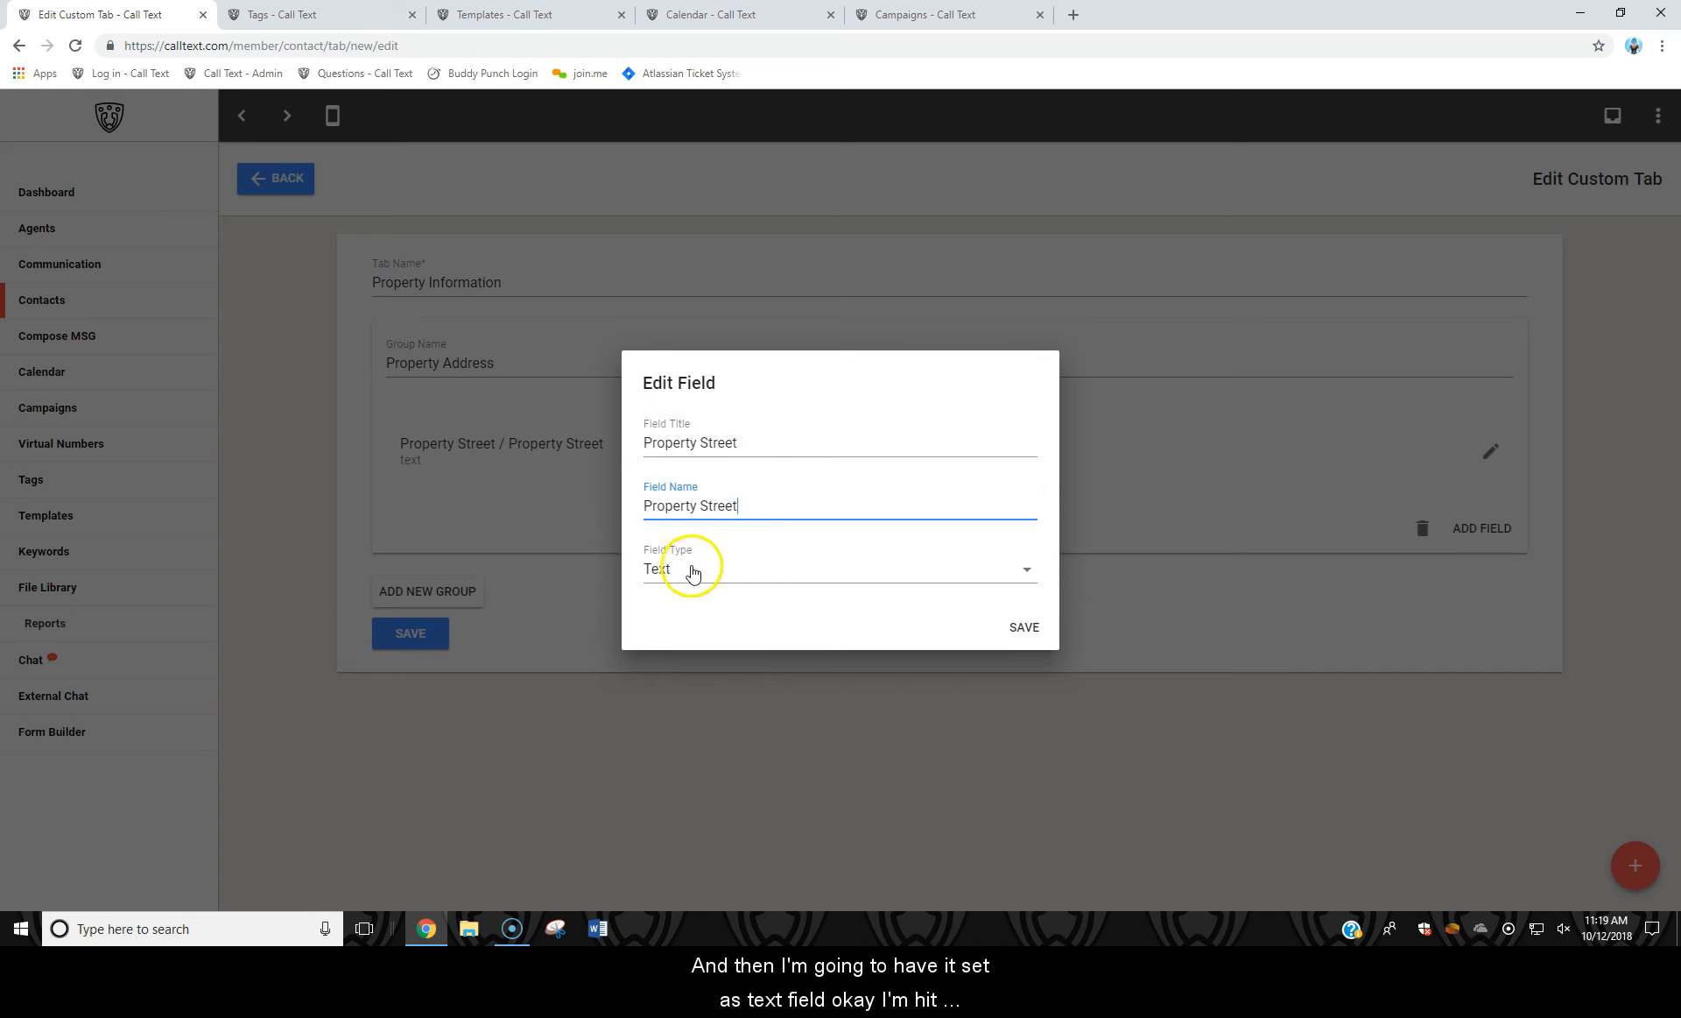
left_click(1014, 628)
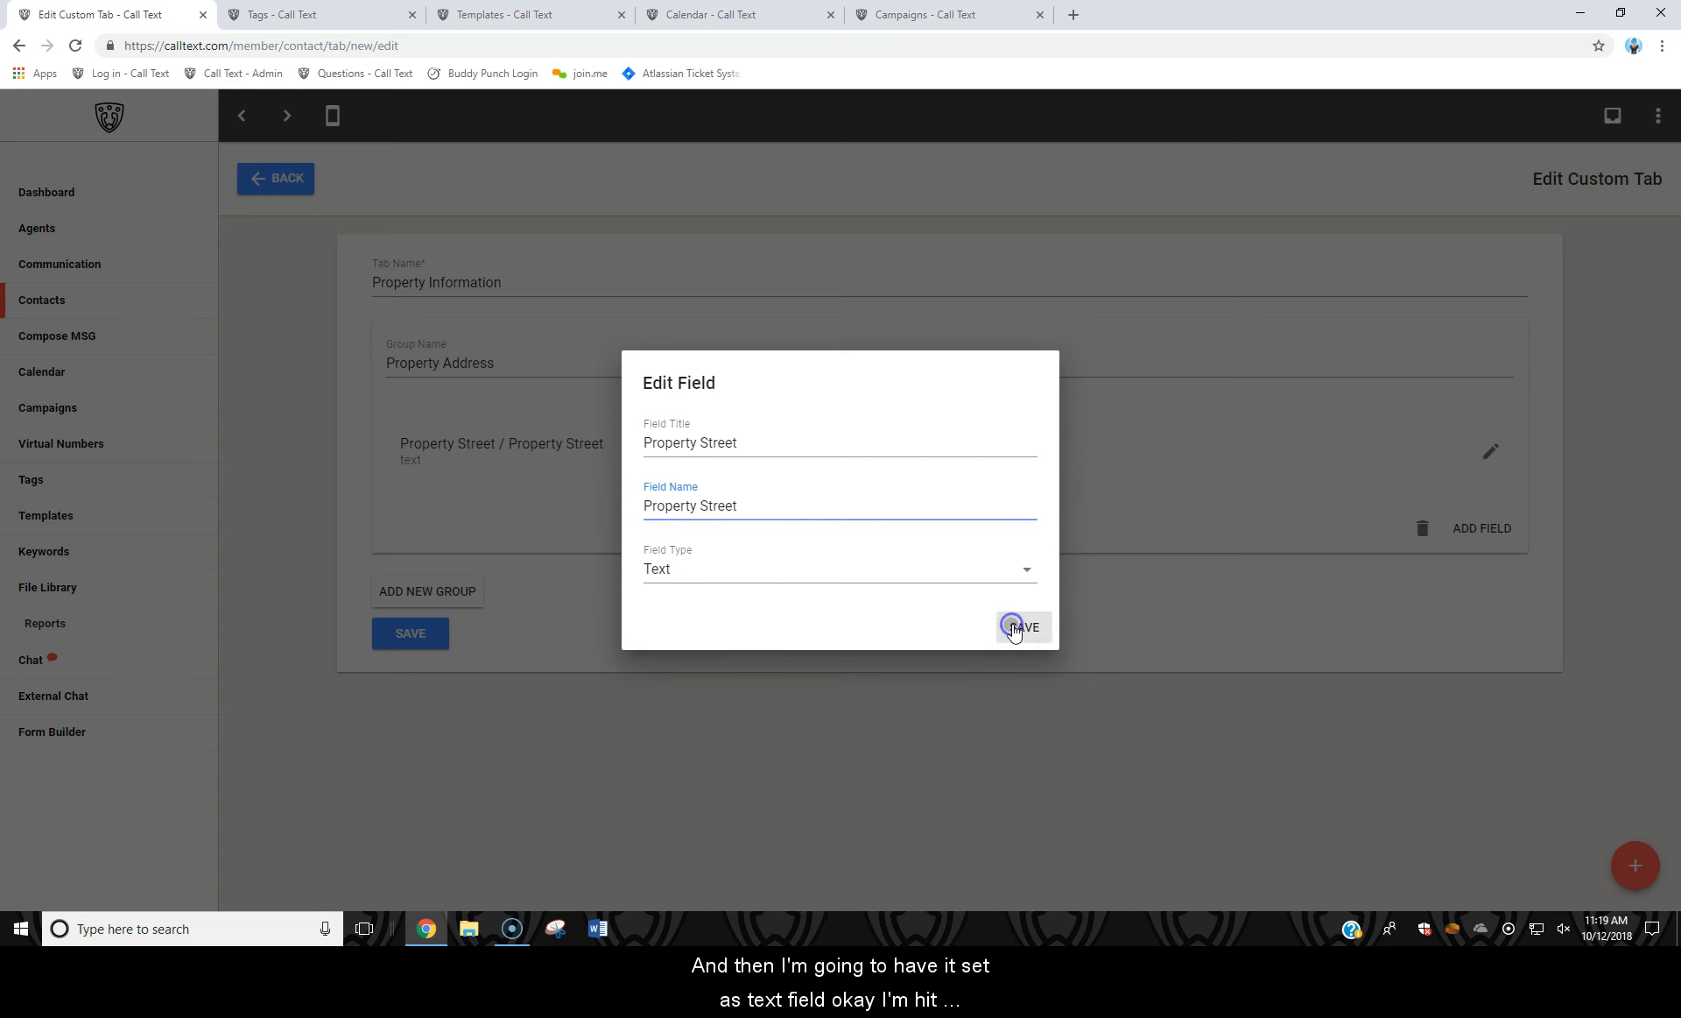
- Add three more fields to the Property Address group
left_click(1458, 528)
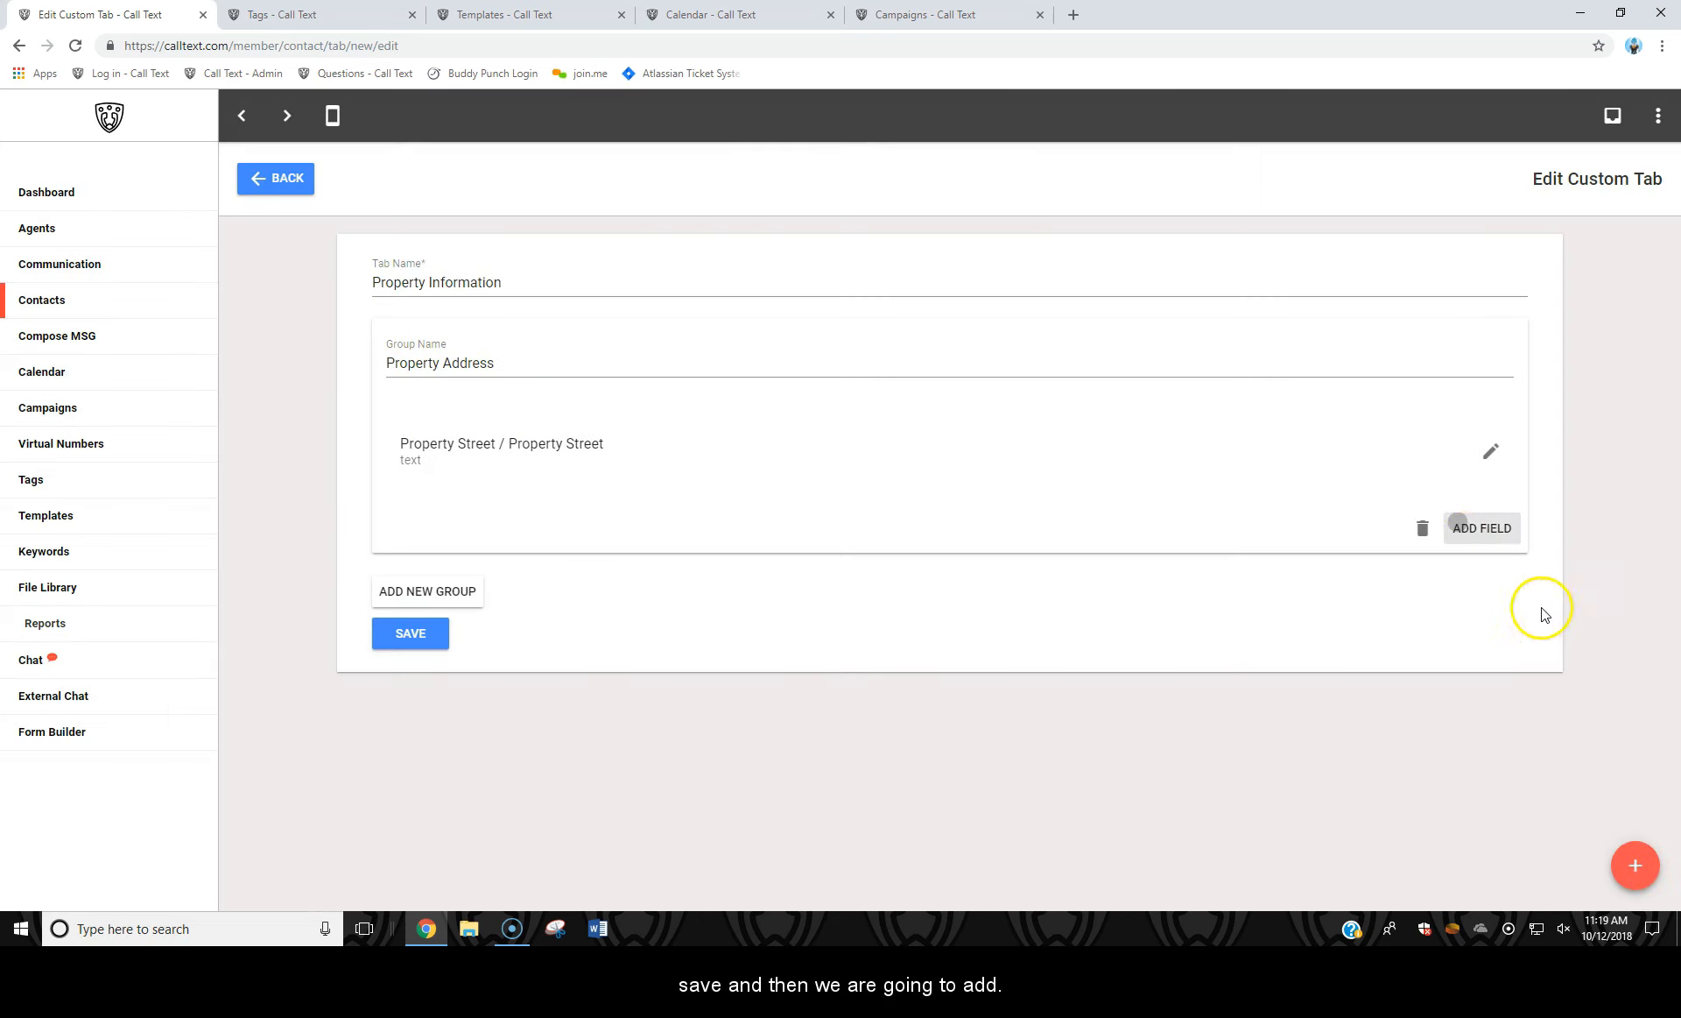
left_click(1488, 589)
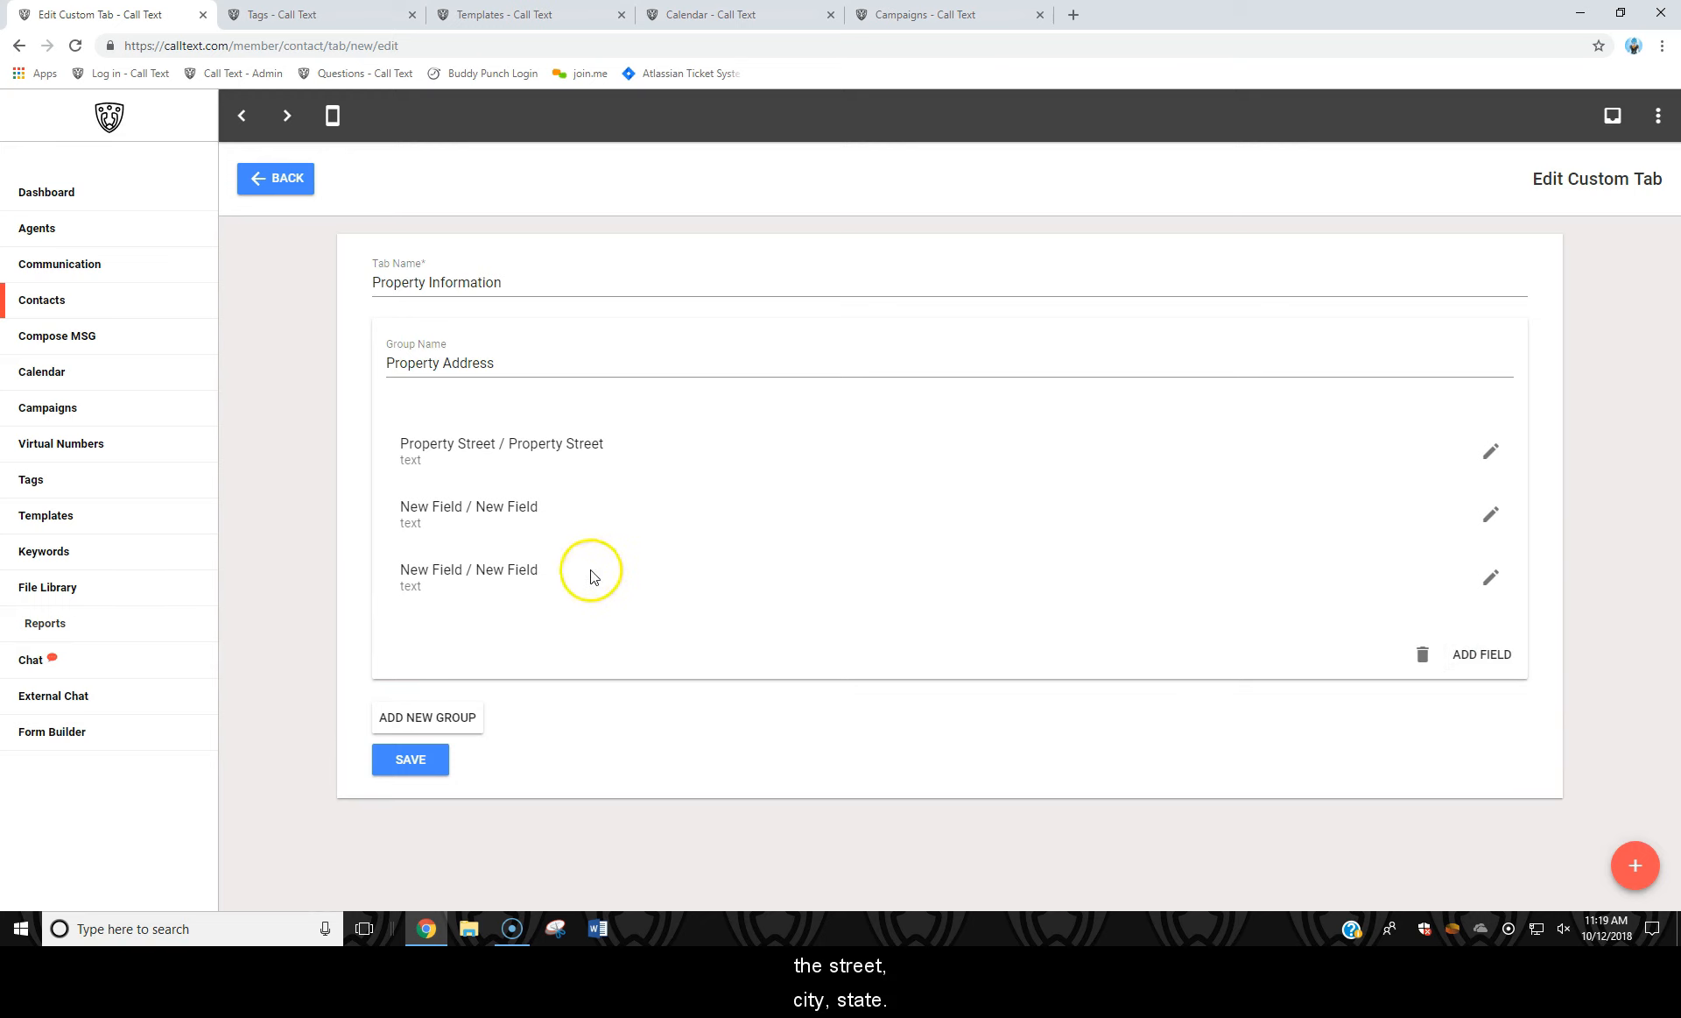
left_click(1484, 655)
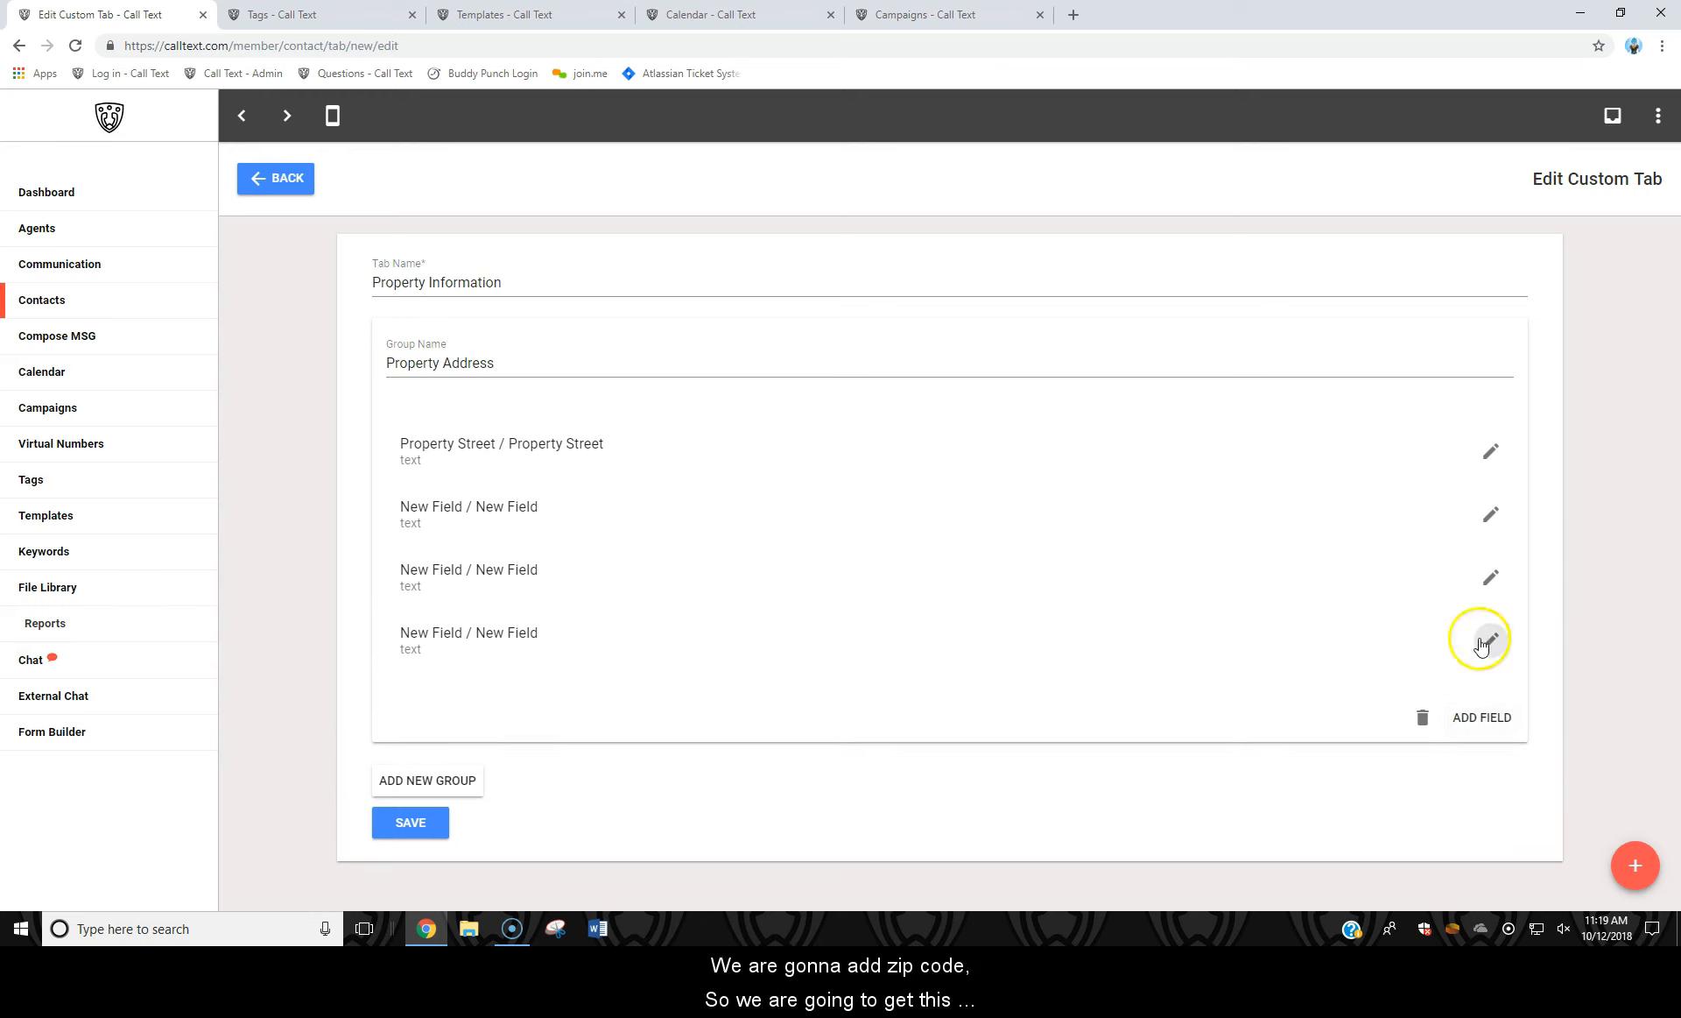
- Set both the title and the name of the second field to Property City and save the field
left_click(1491, 515)
left_click_drag(760, 445, 401, 457)
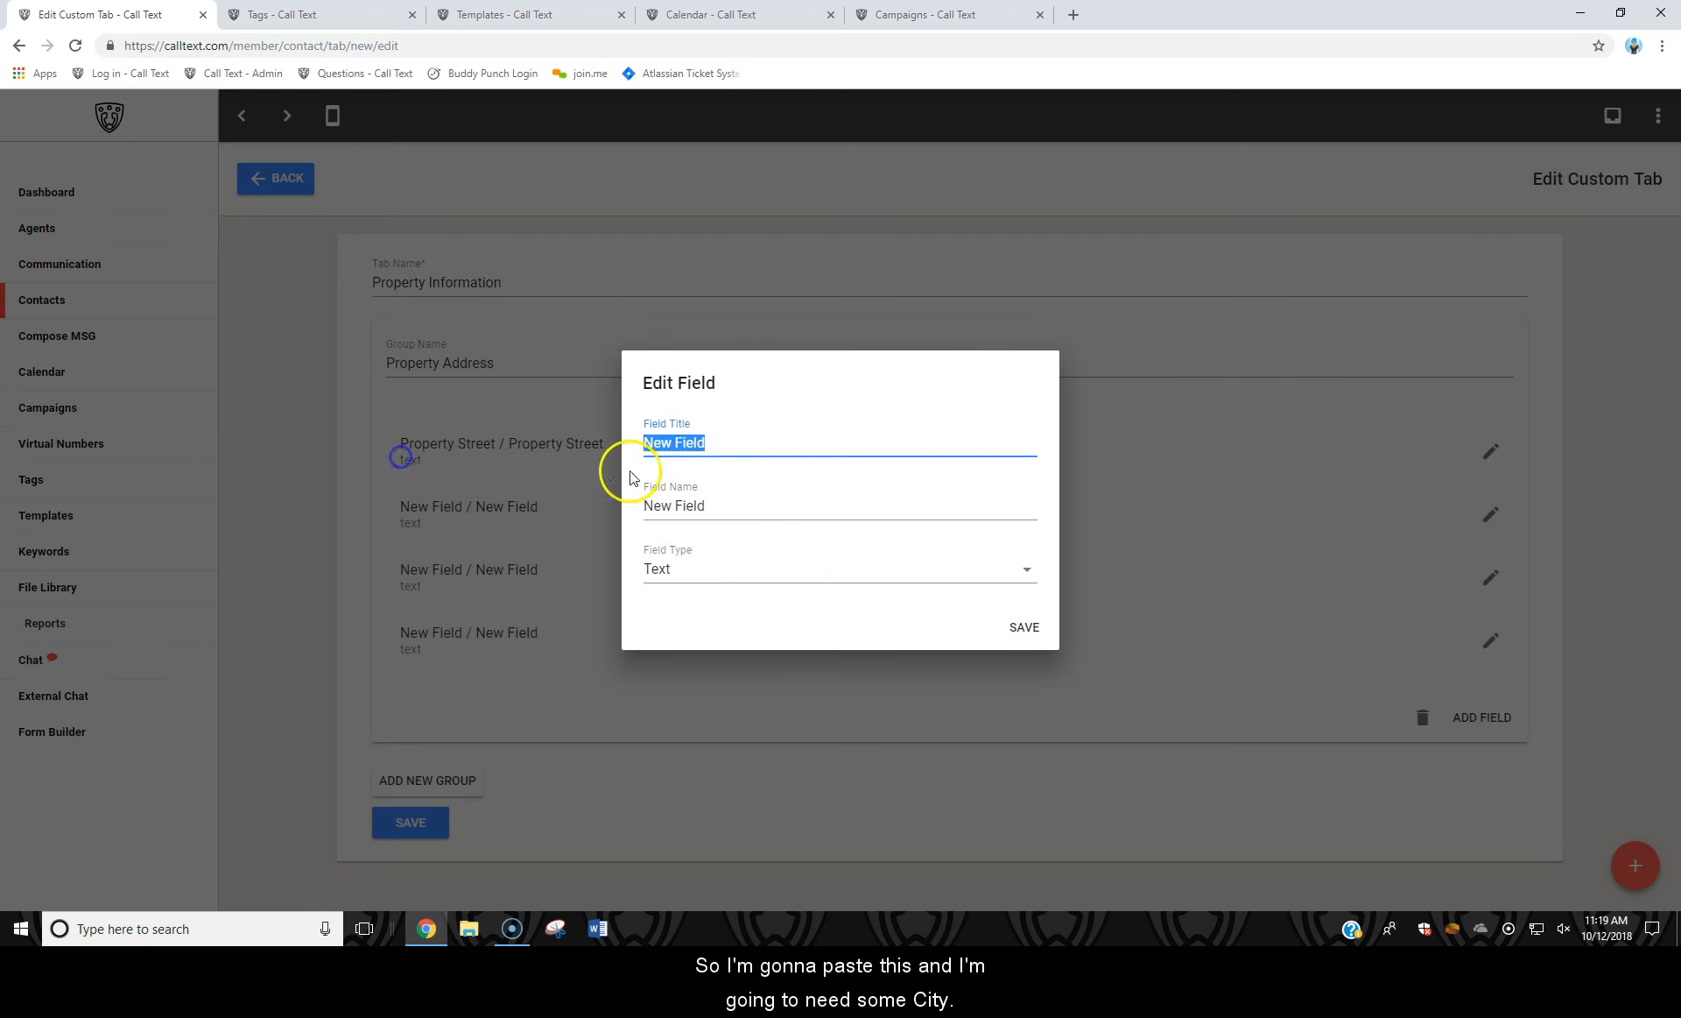
key("ctrl+v")
left_click_drag(702, 444, 969, 495)
type("Cot")
type("y")
key("ctrl+a")
key("ctrl+c")
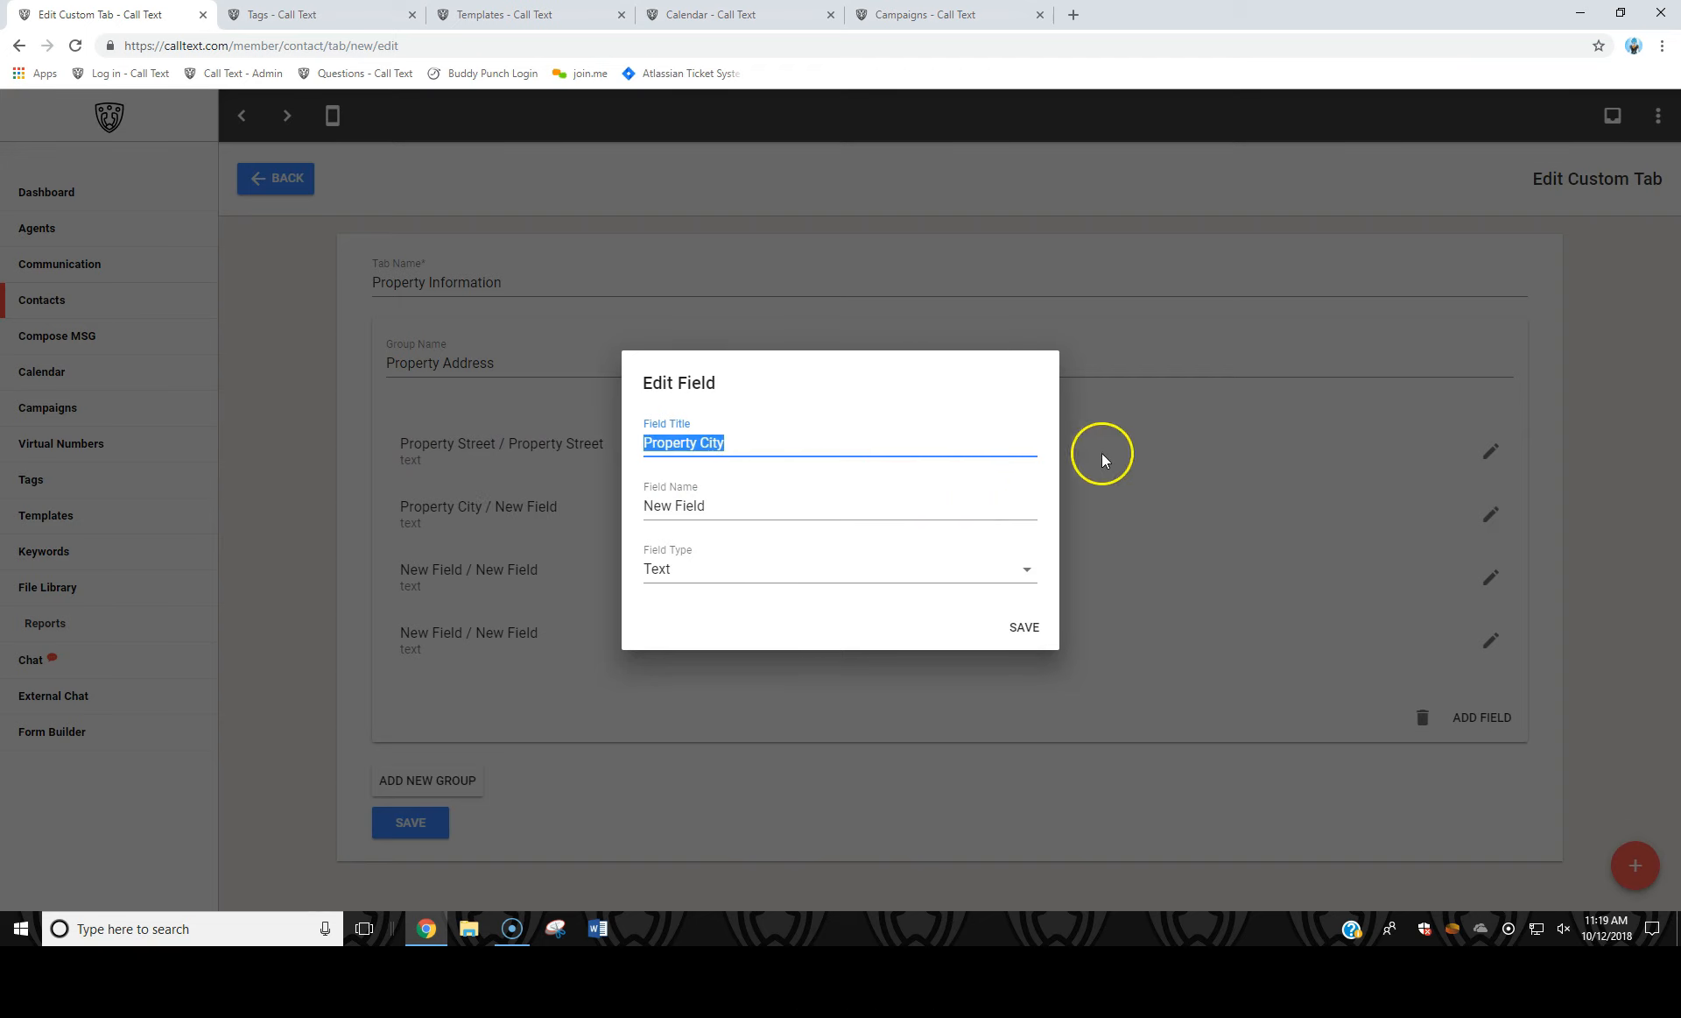
left_click(815, 496)
key("ctrl+a")
key("ctrl+v")
left_click(1020, 624)
- Set both the title and the name of the third field to Property State and save the field
left_click(1491, 577)
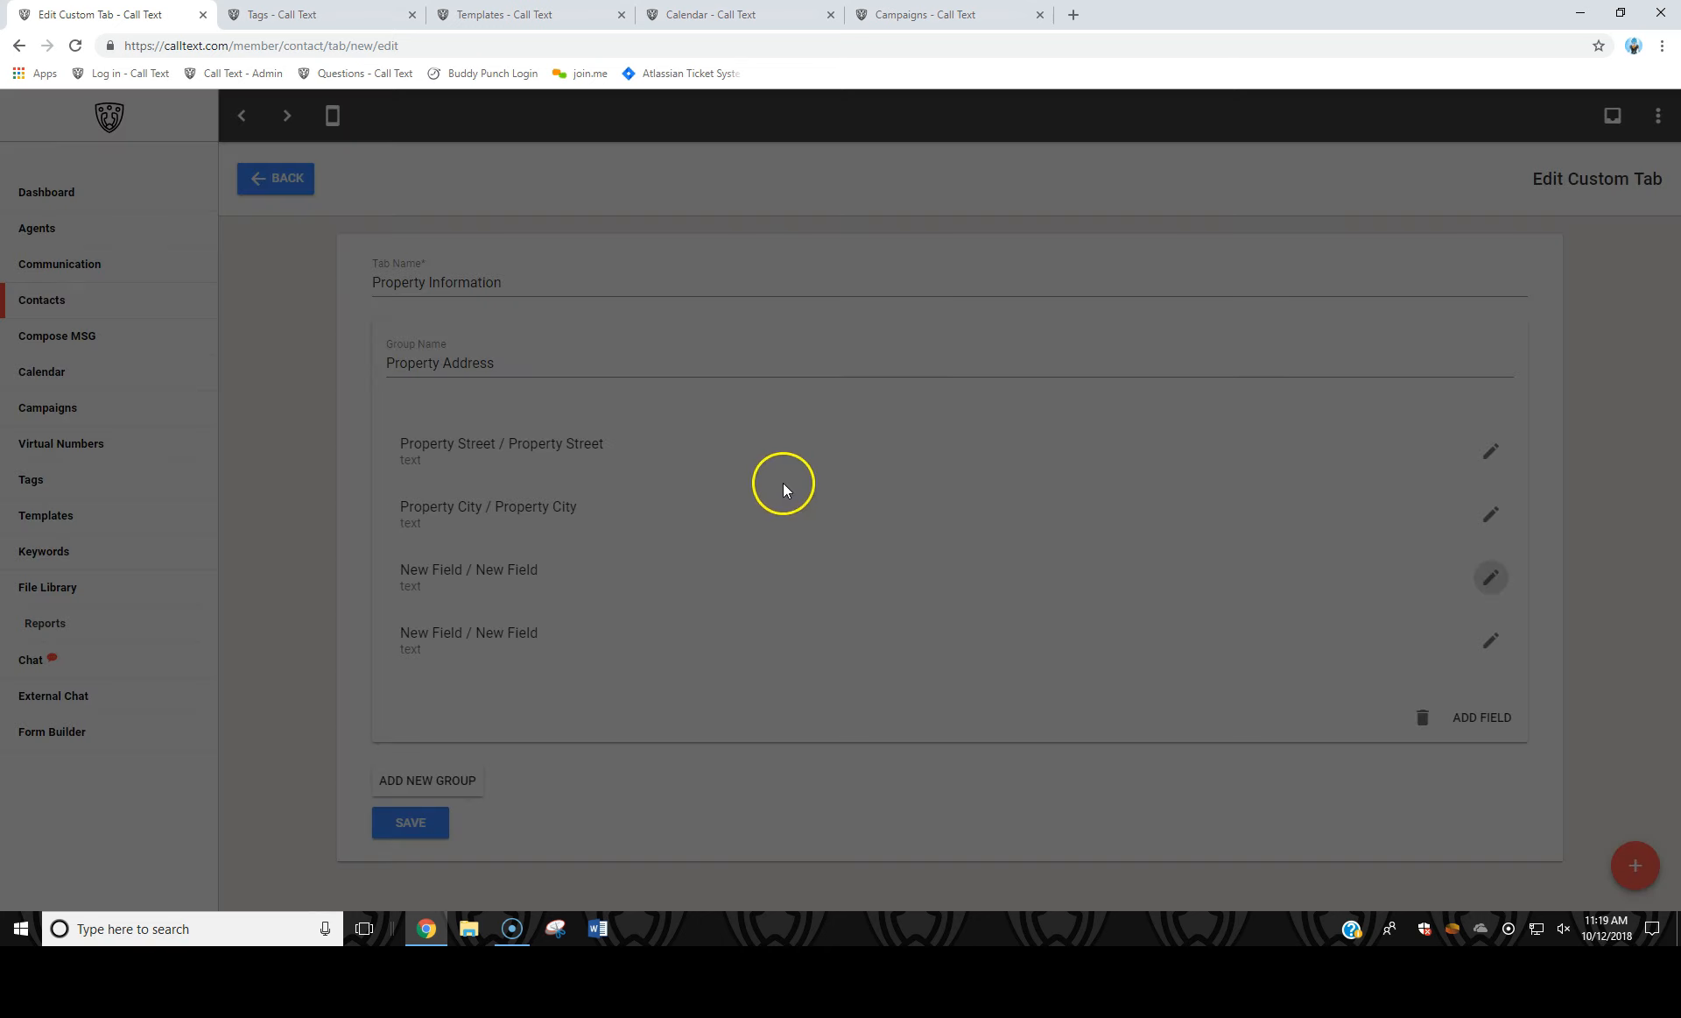
left_click(713, 442)
key("ctrl+a")
key("ctrl+v")
double_click(709, 443)
type("State")
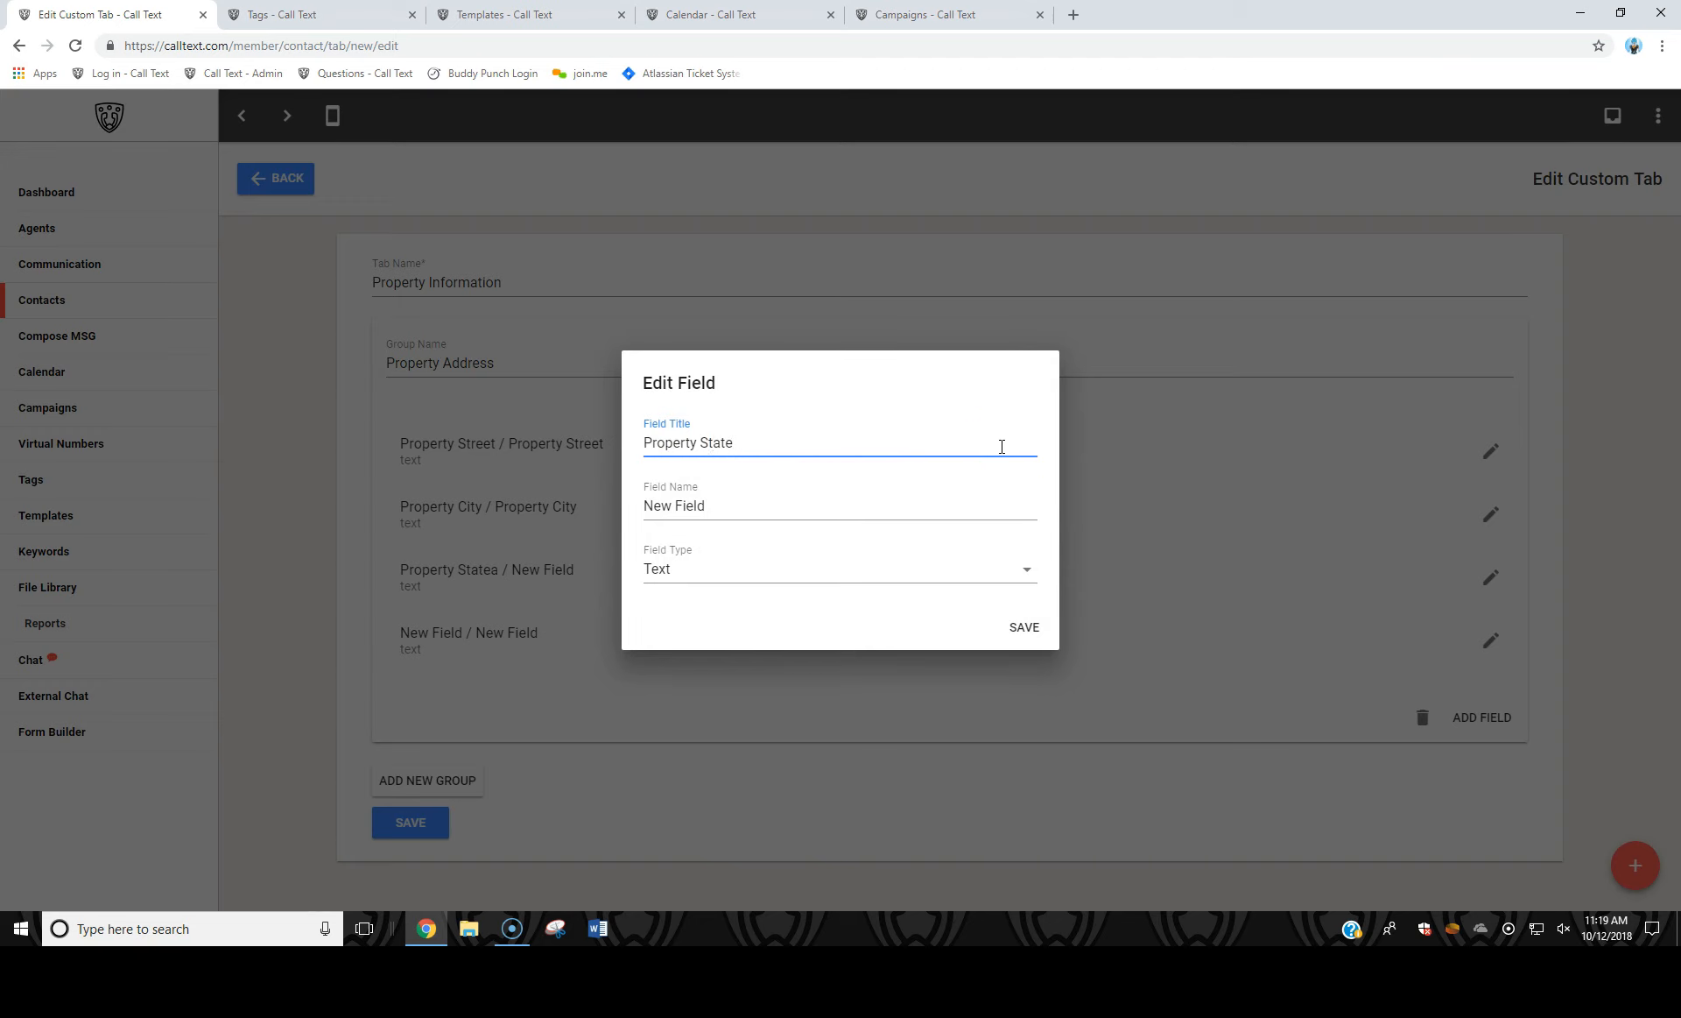
key("ctrl+a")
key("ctrl+c")
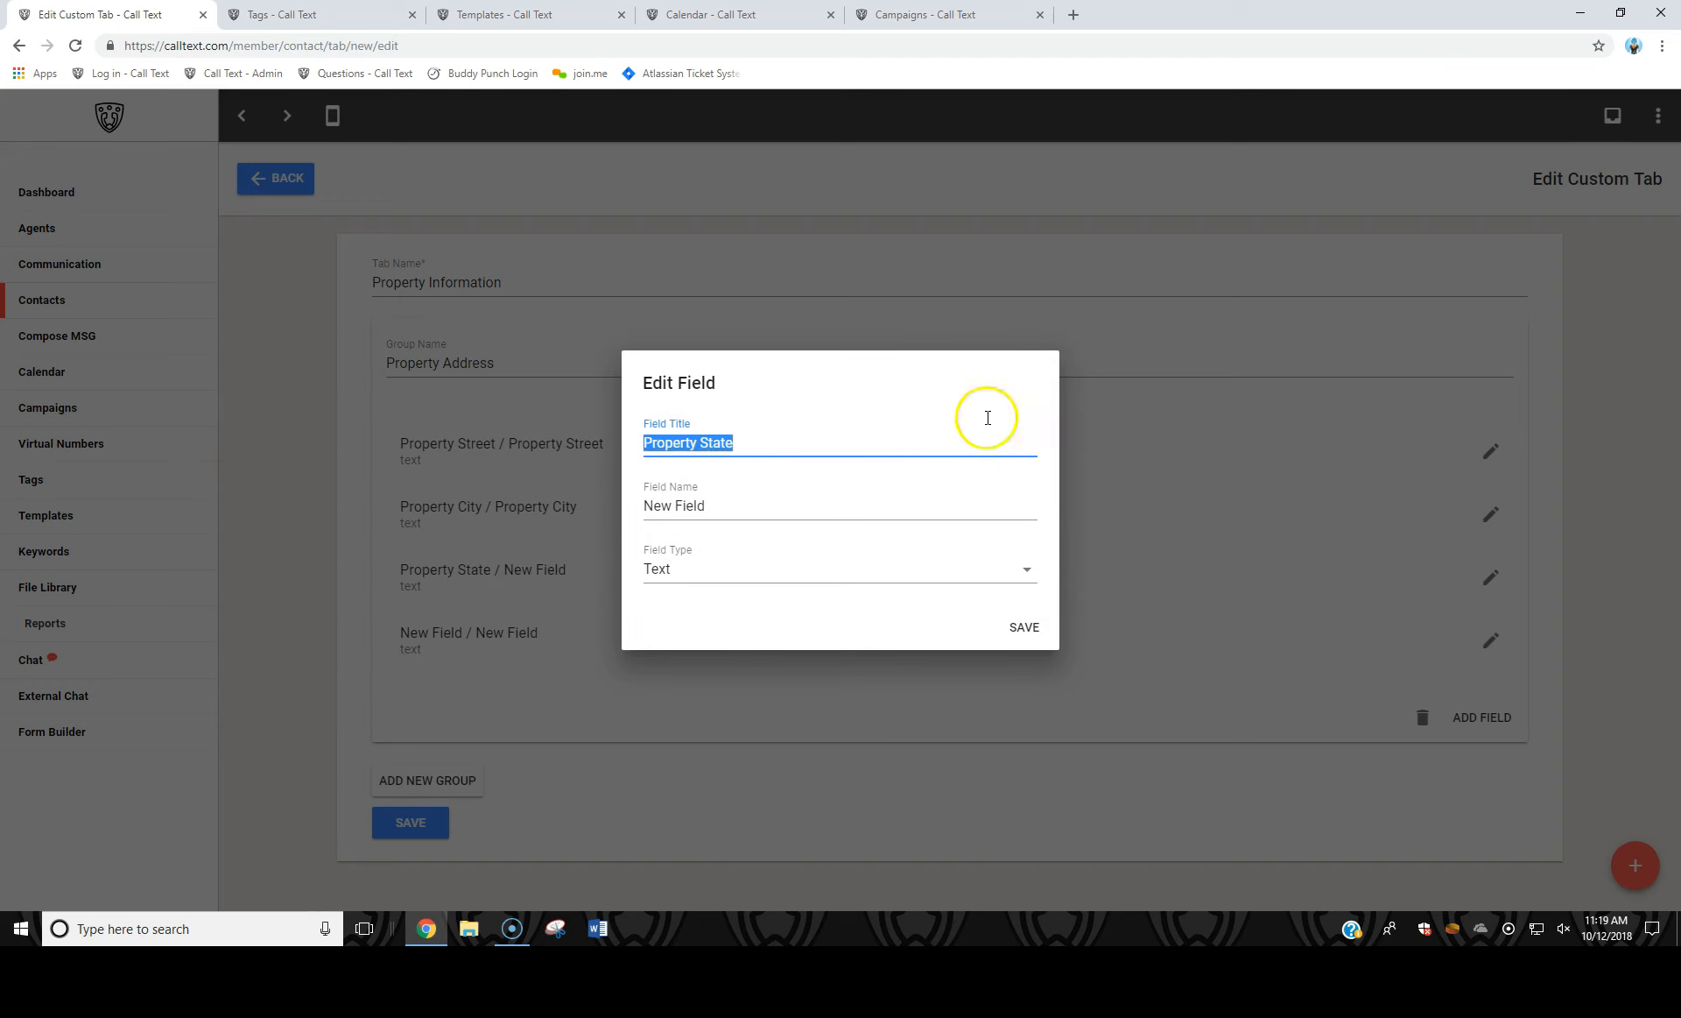
left_click(755, 505)
key("ctrl+a")
key("ctrl+v")
left_click(1016, 626)
- Set the fourth field's title and name to Property Zip and save the custom tab
left_click(1490, 640)
left_click(771, 448)
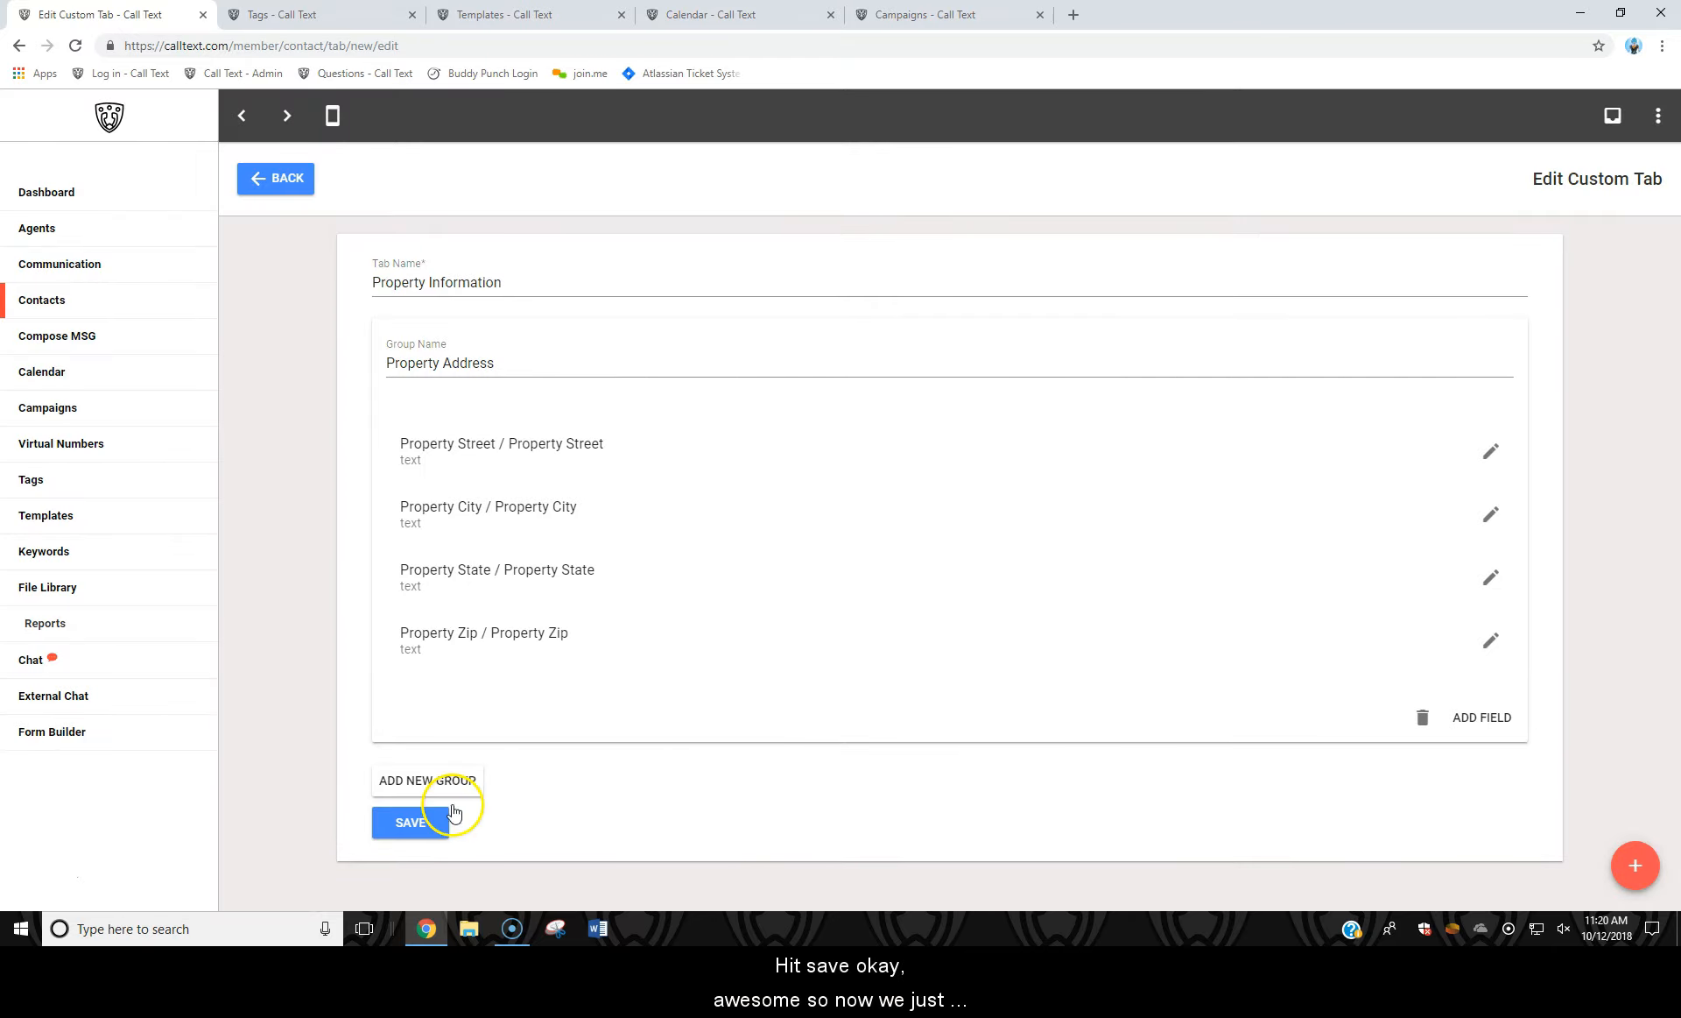
left_click(428, 825)
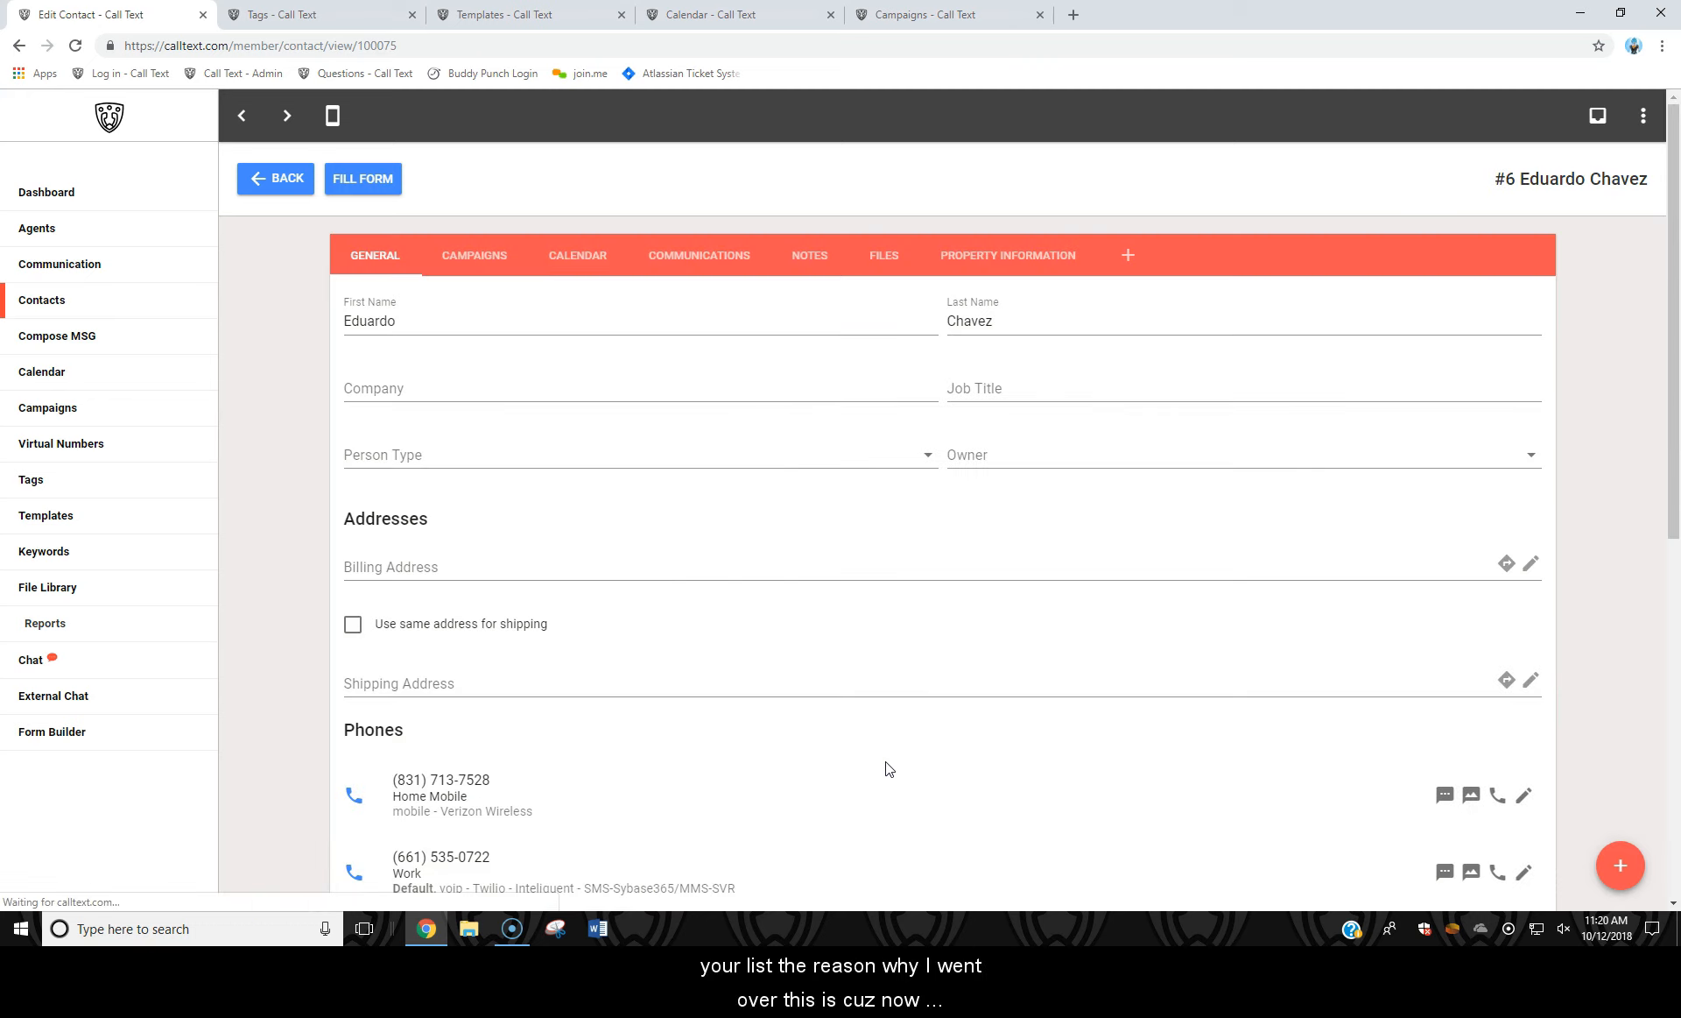
- Check the address fields in the contact's Property Information tab and switch to the Tags page
left_click(993, 272)
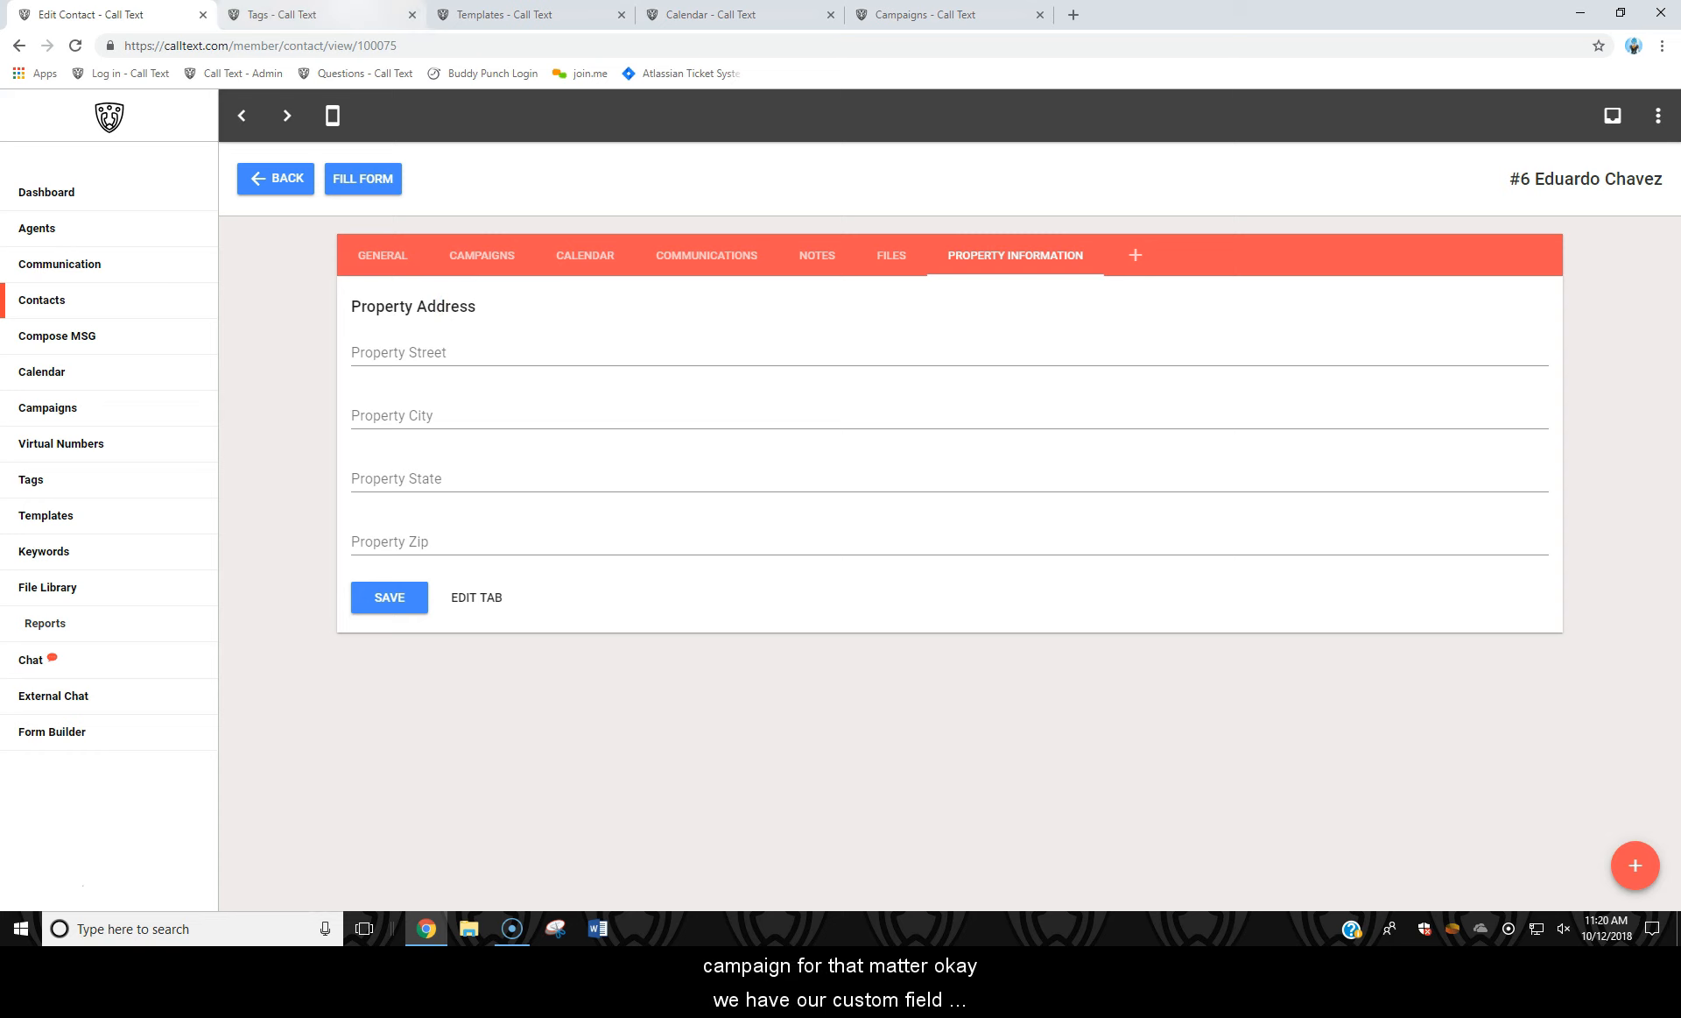
left_click(359, 12)
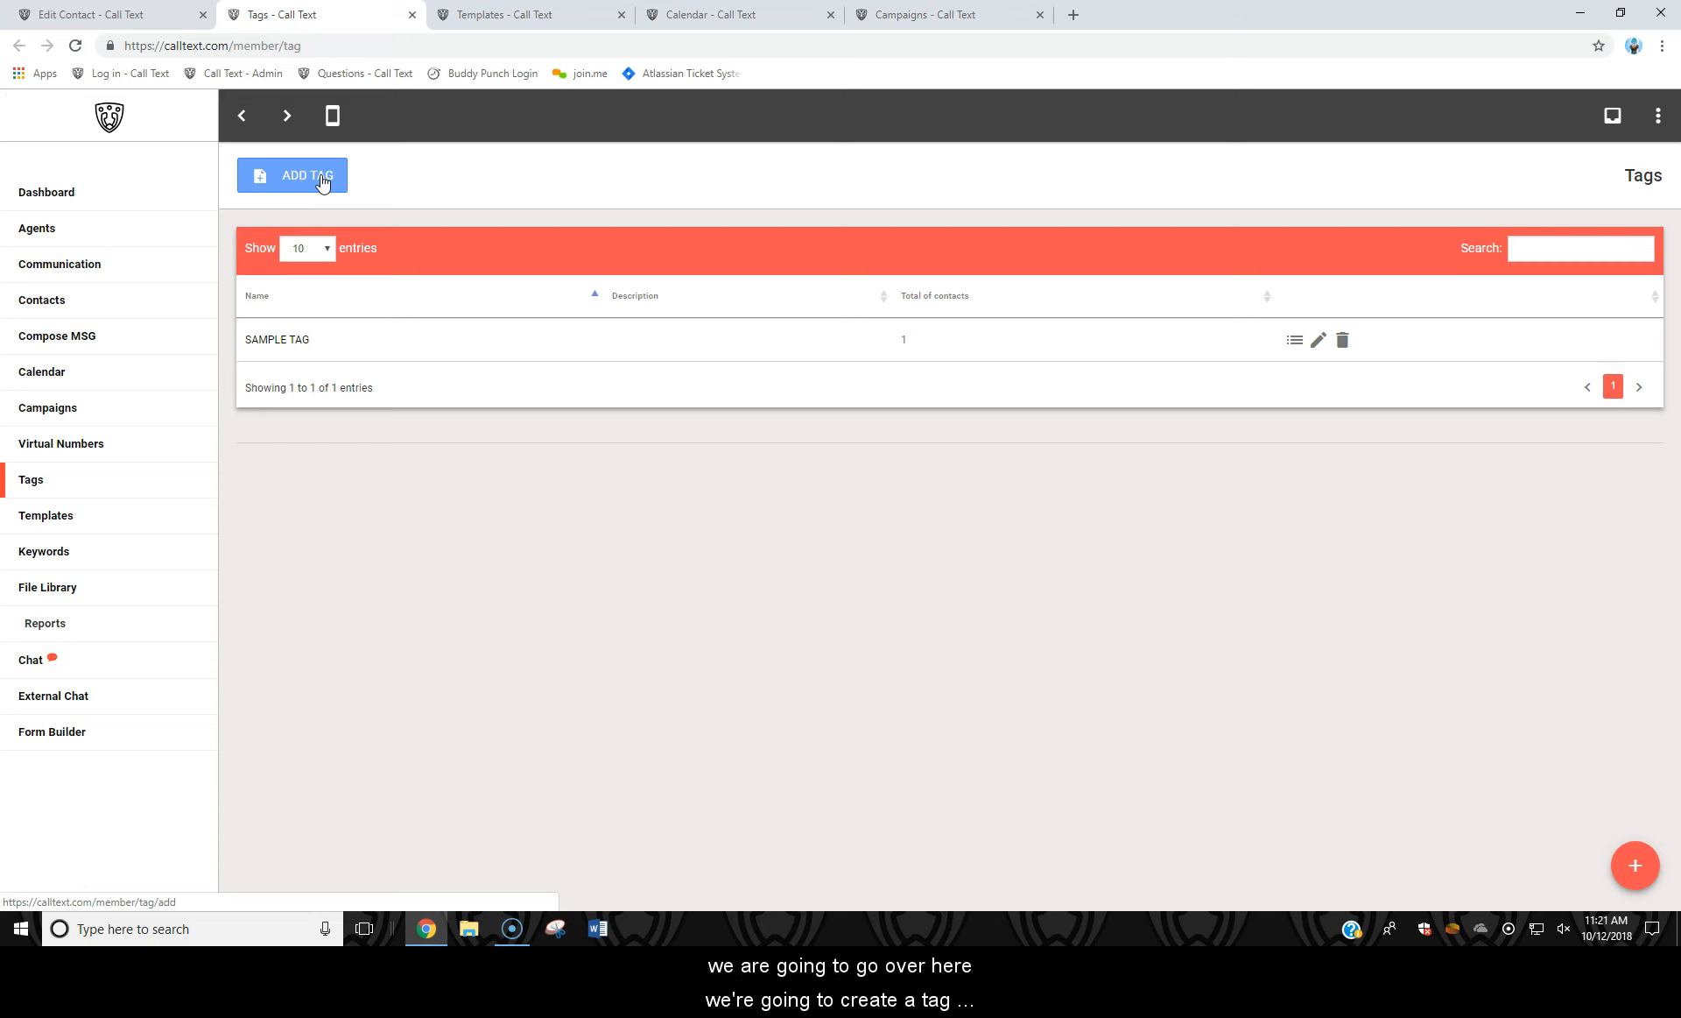
- Create and submit a tag named with the person's first name followed by "- Call Back Campaign", leaving the other settings at their defaults
left_click(291, 176)
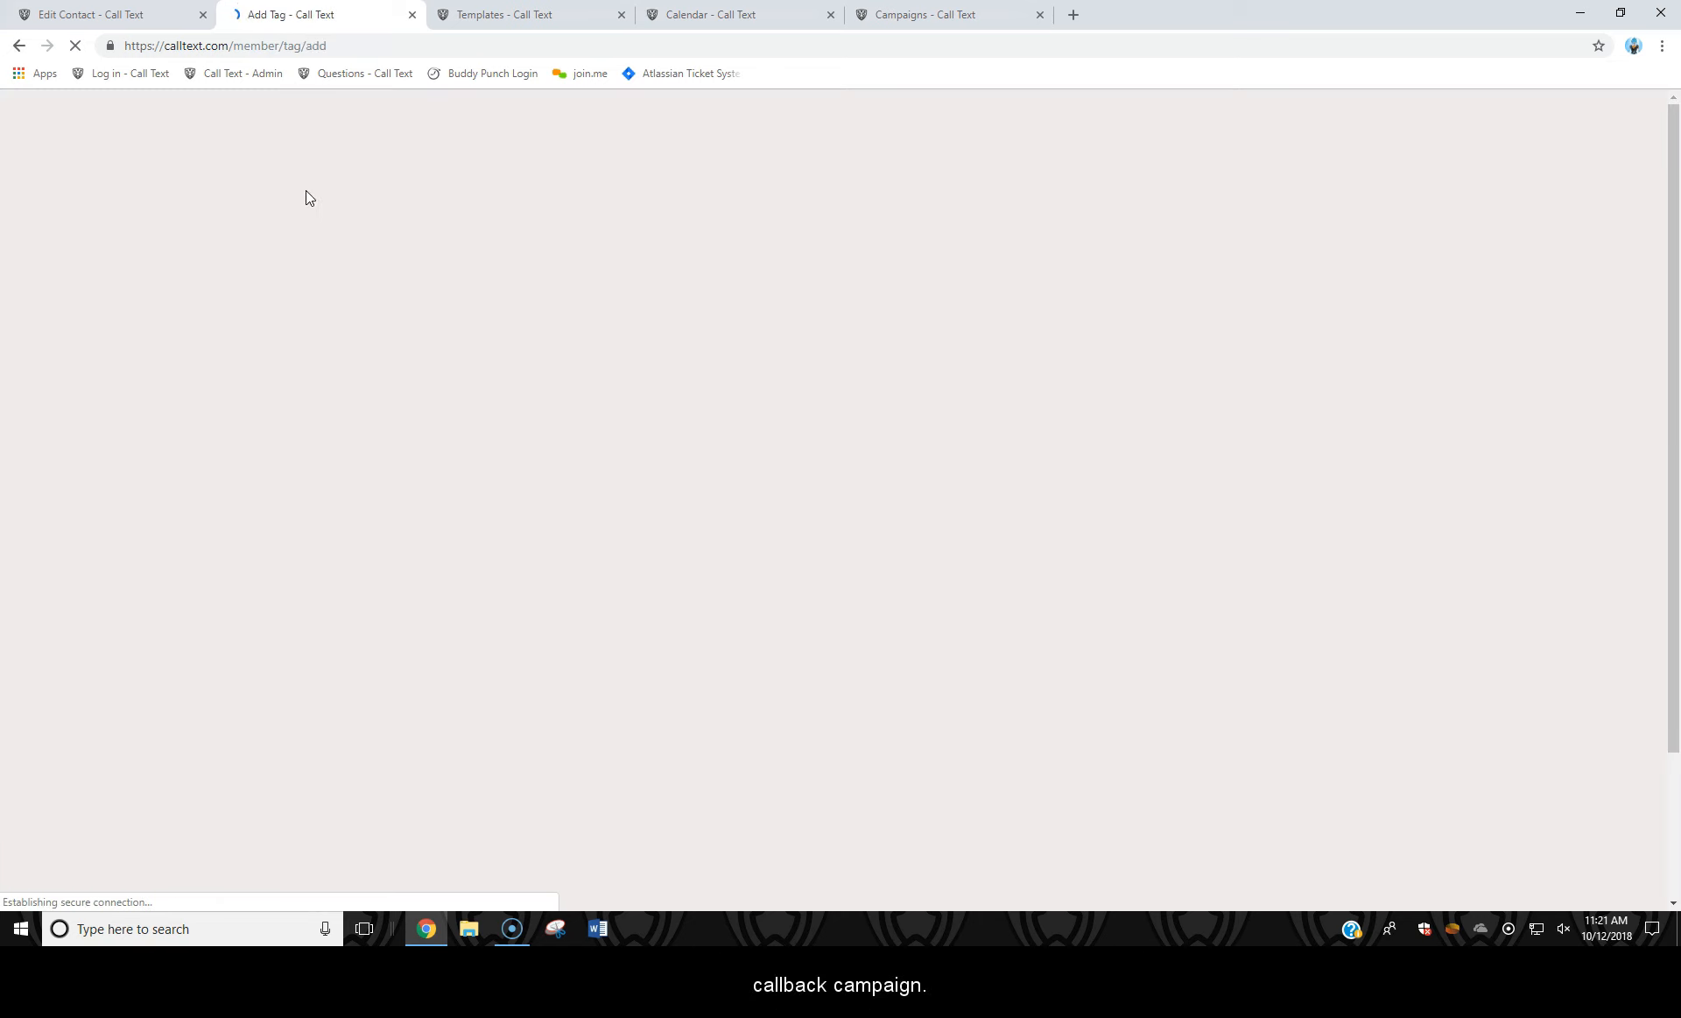
left_click(304, 212)
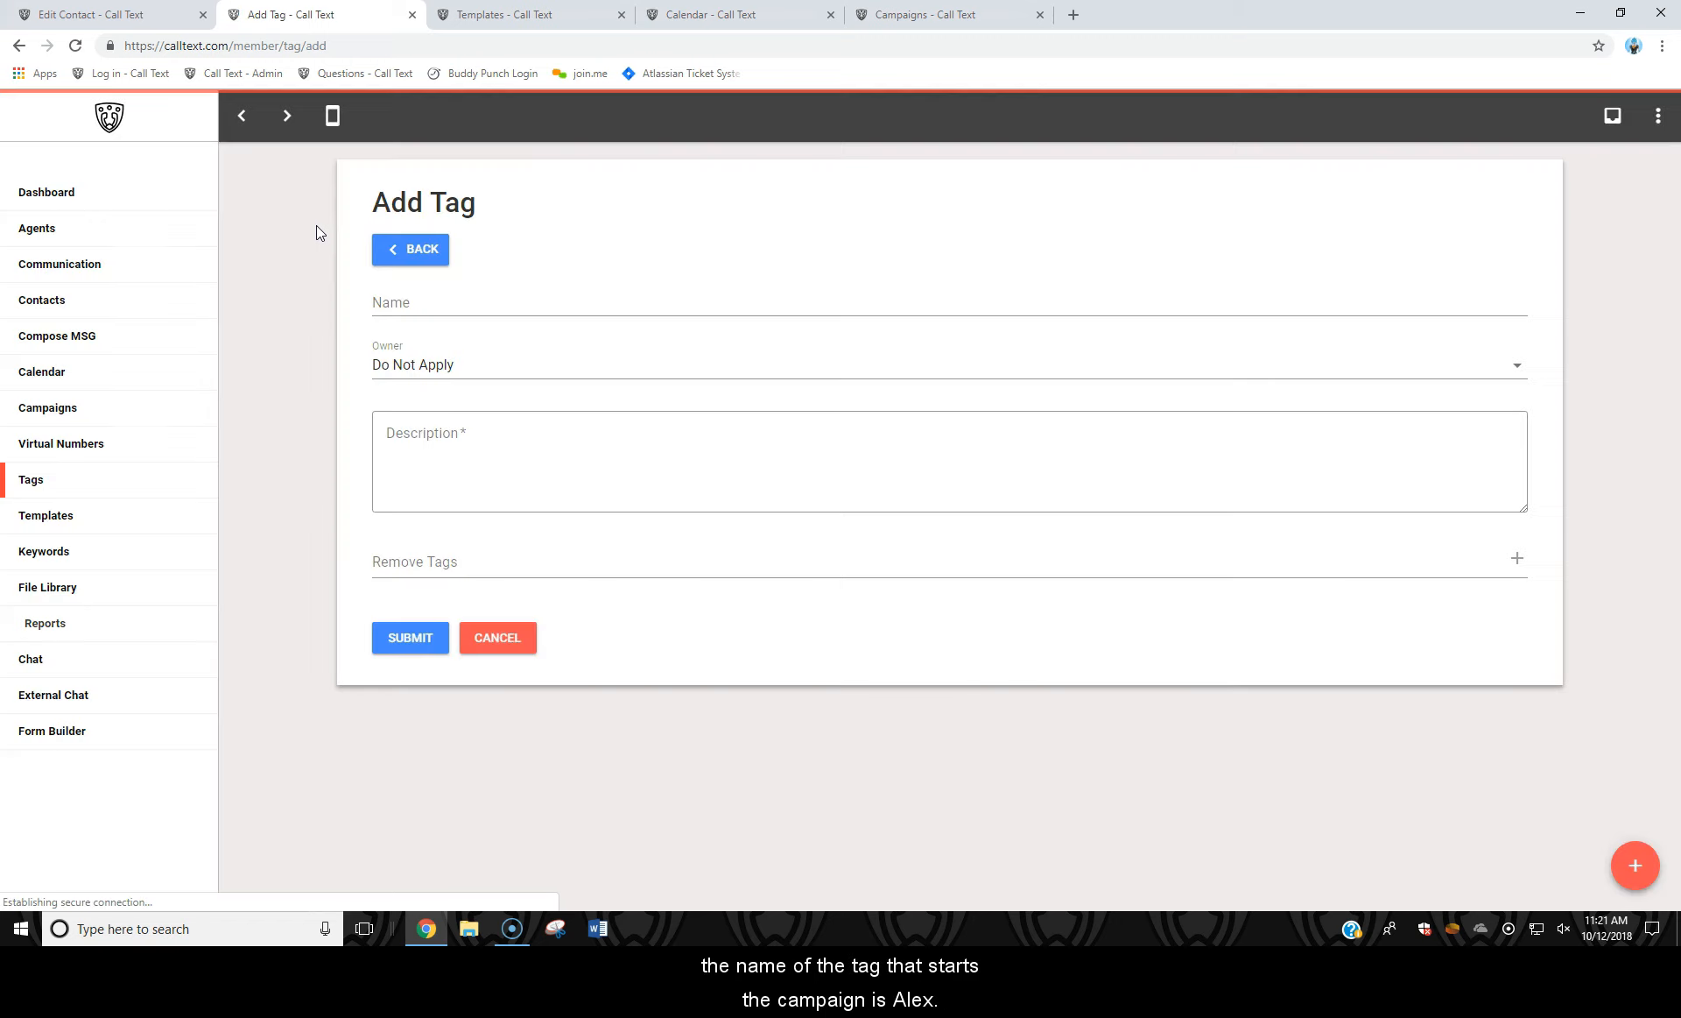
left_click(428, 309)
type("Alex - Call Back Cam")
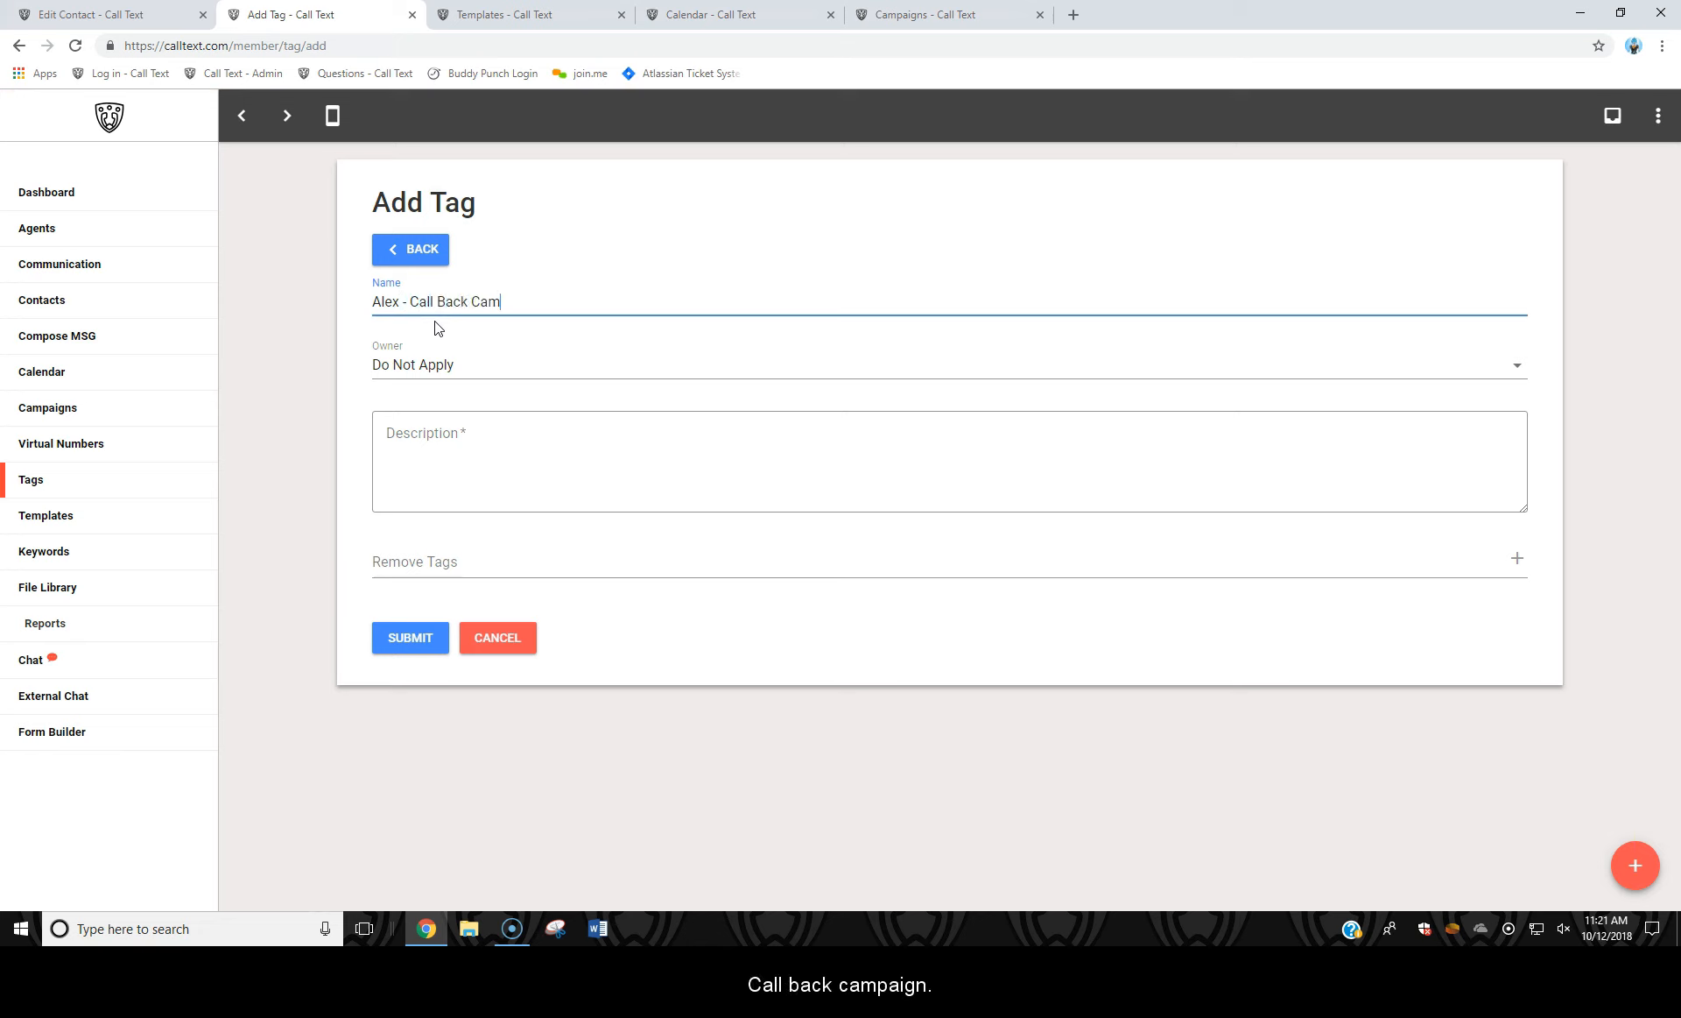
type("paign")
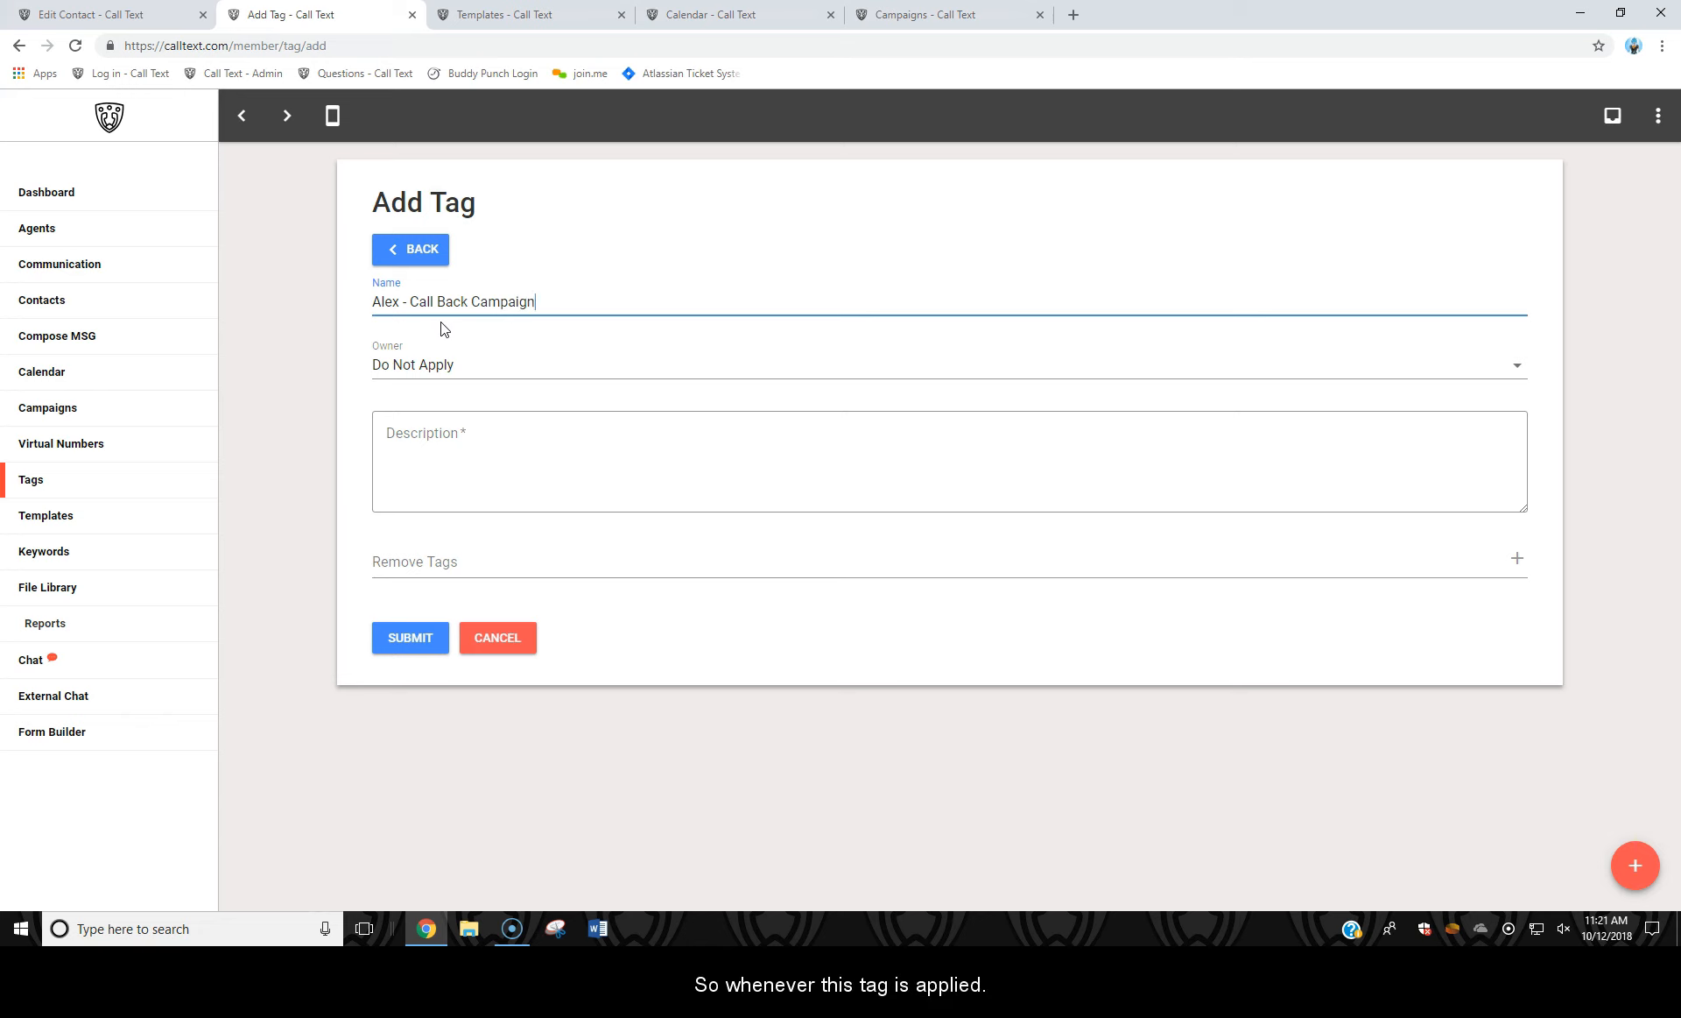
left_click_drag(583, 301, 683, 320)
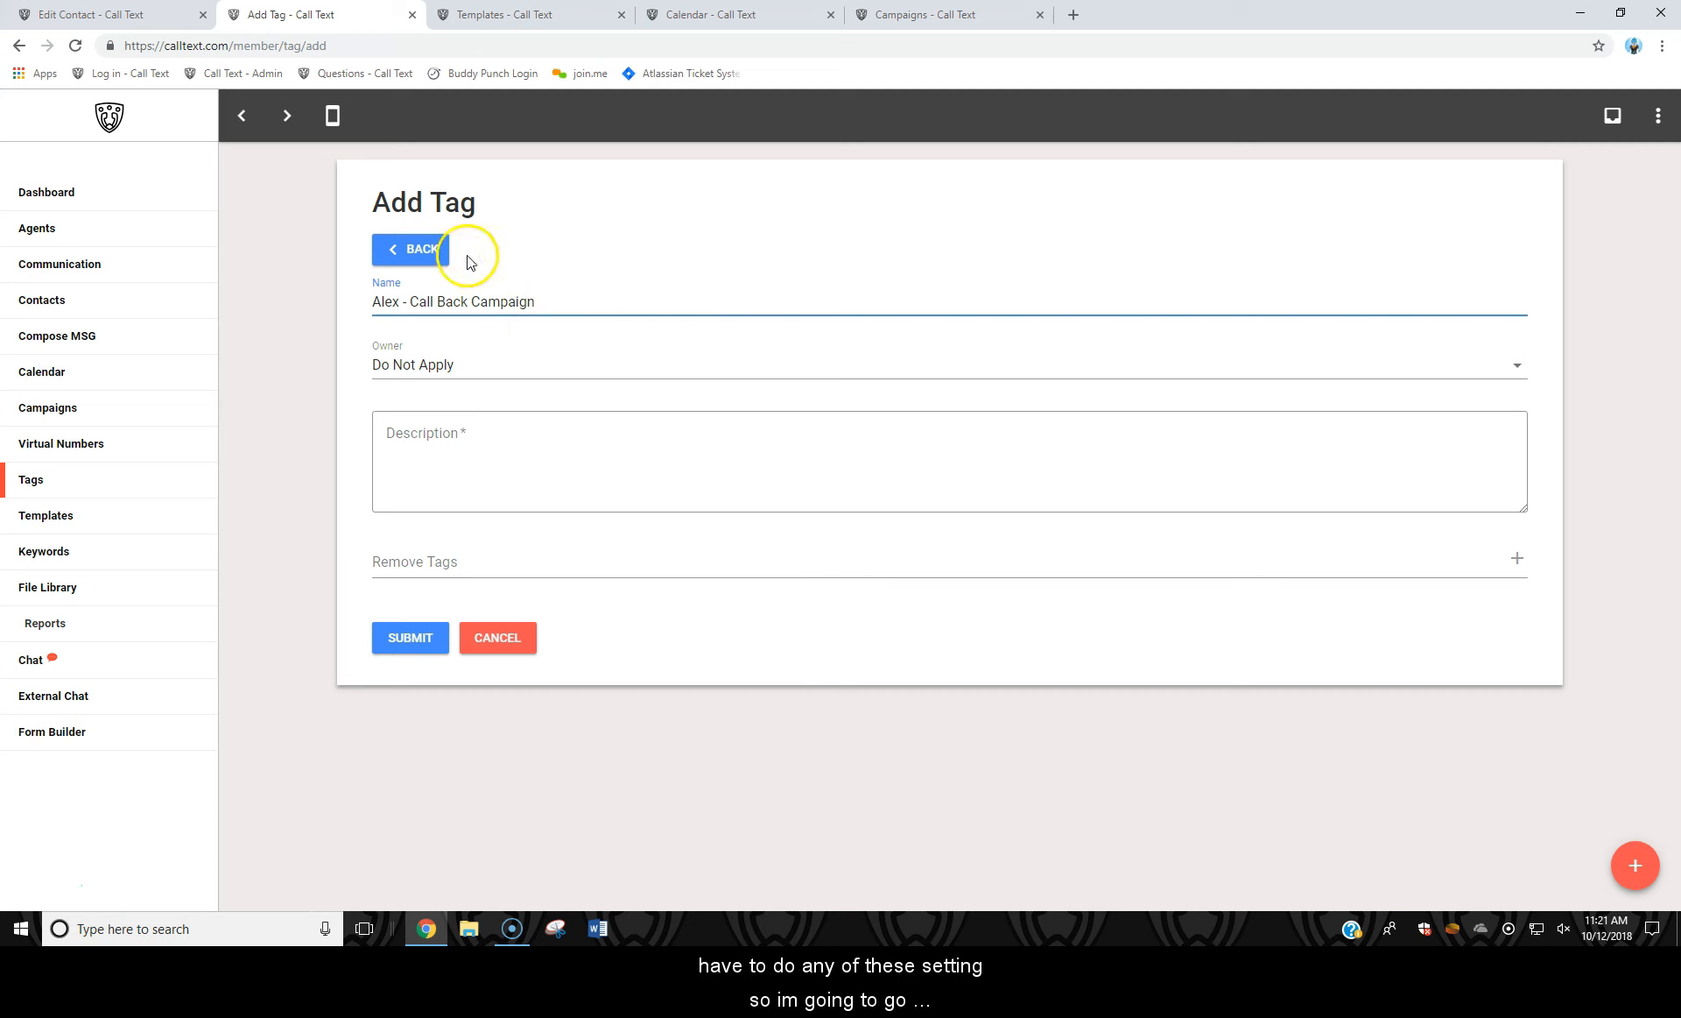
left_click(420, 646)
left_click(414, 642)
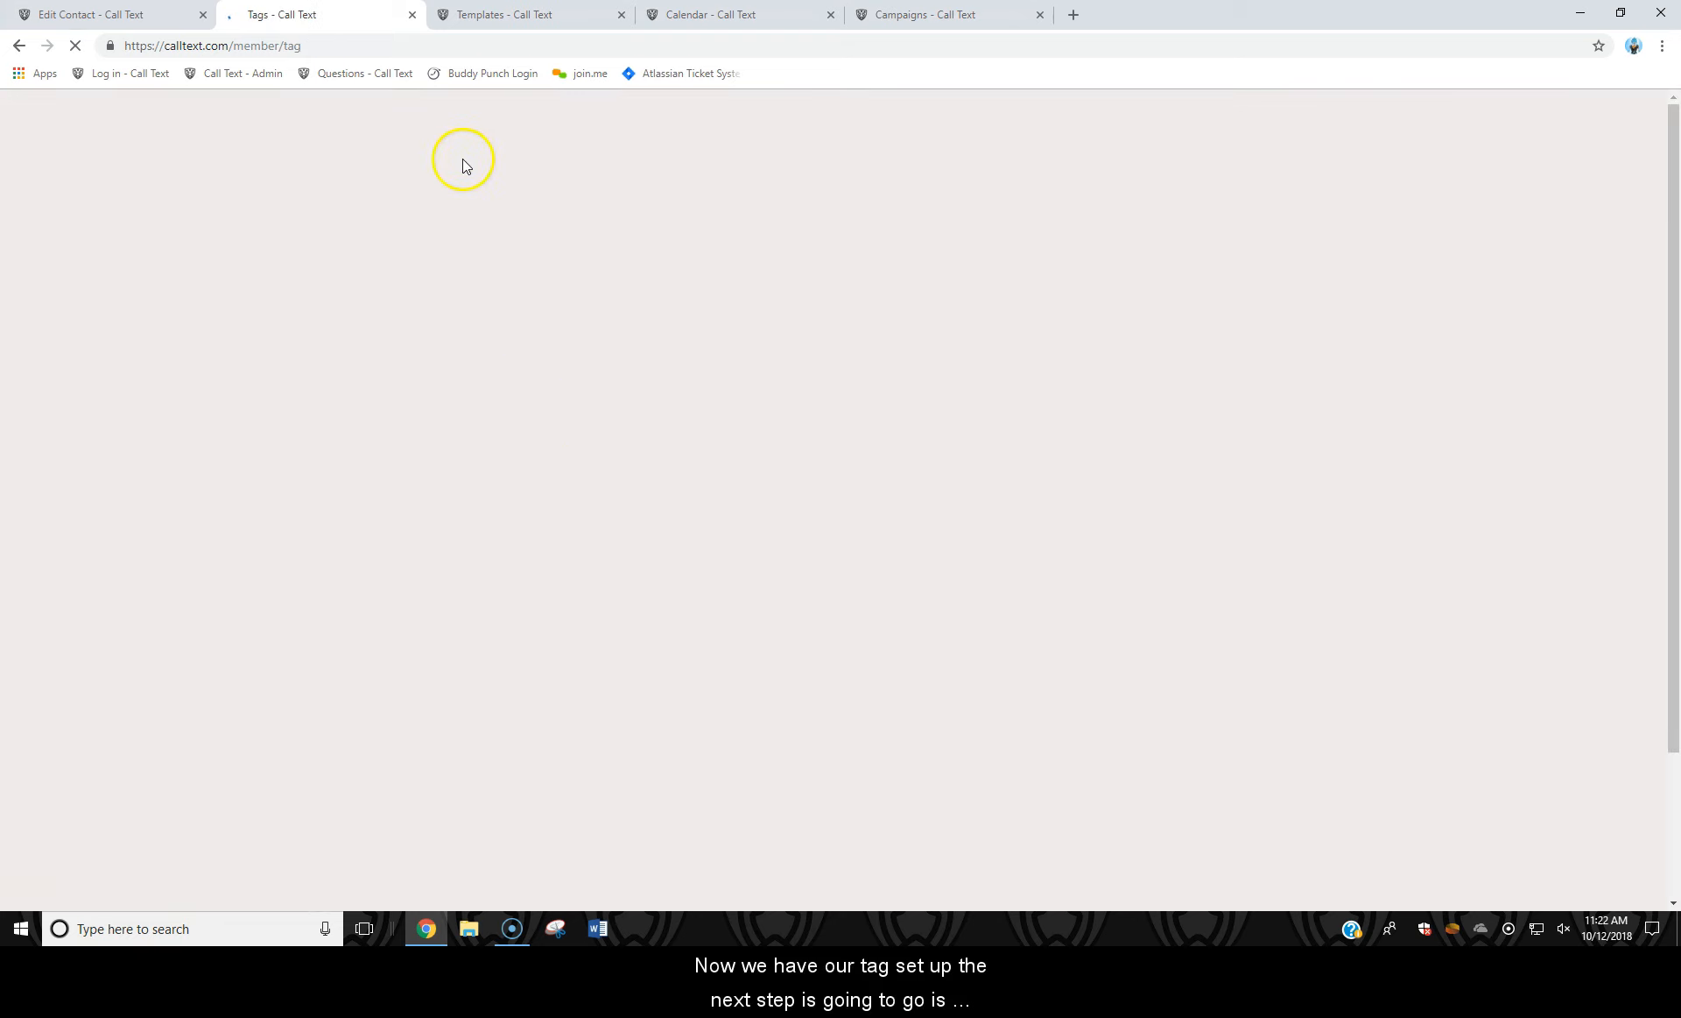
- Add a new calendar named Call Back Calendar and save it
left_click(683, 16)
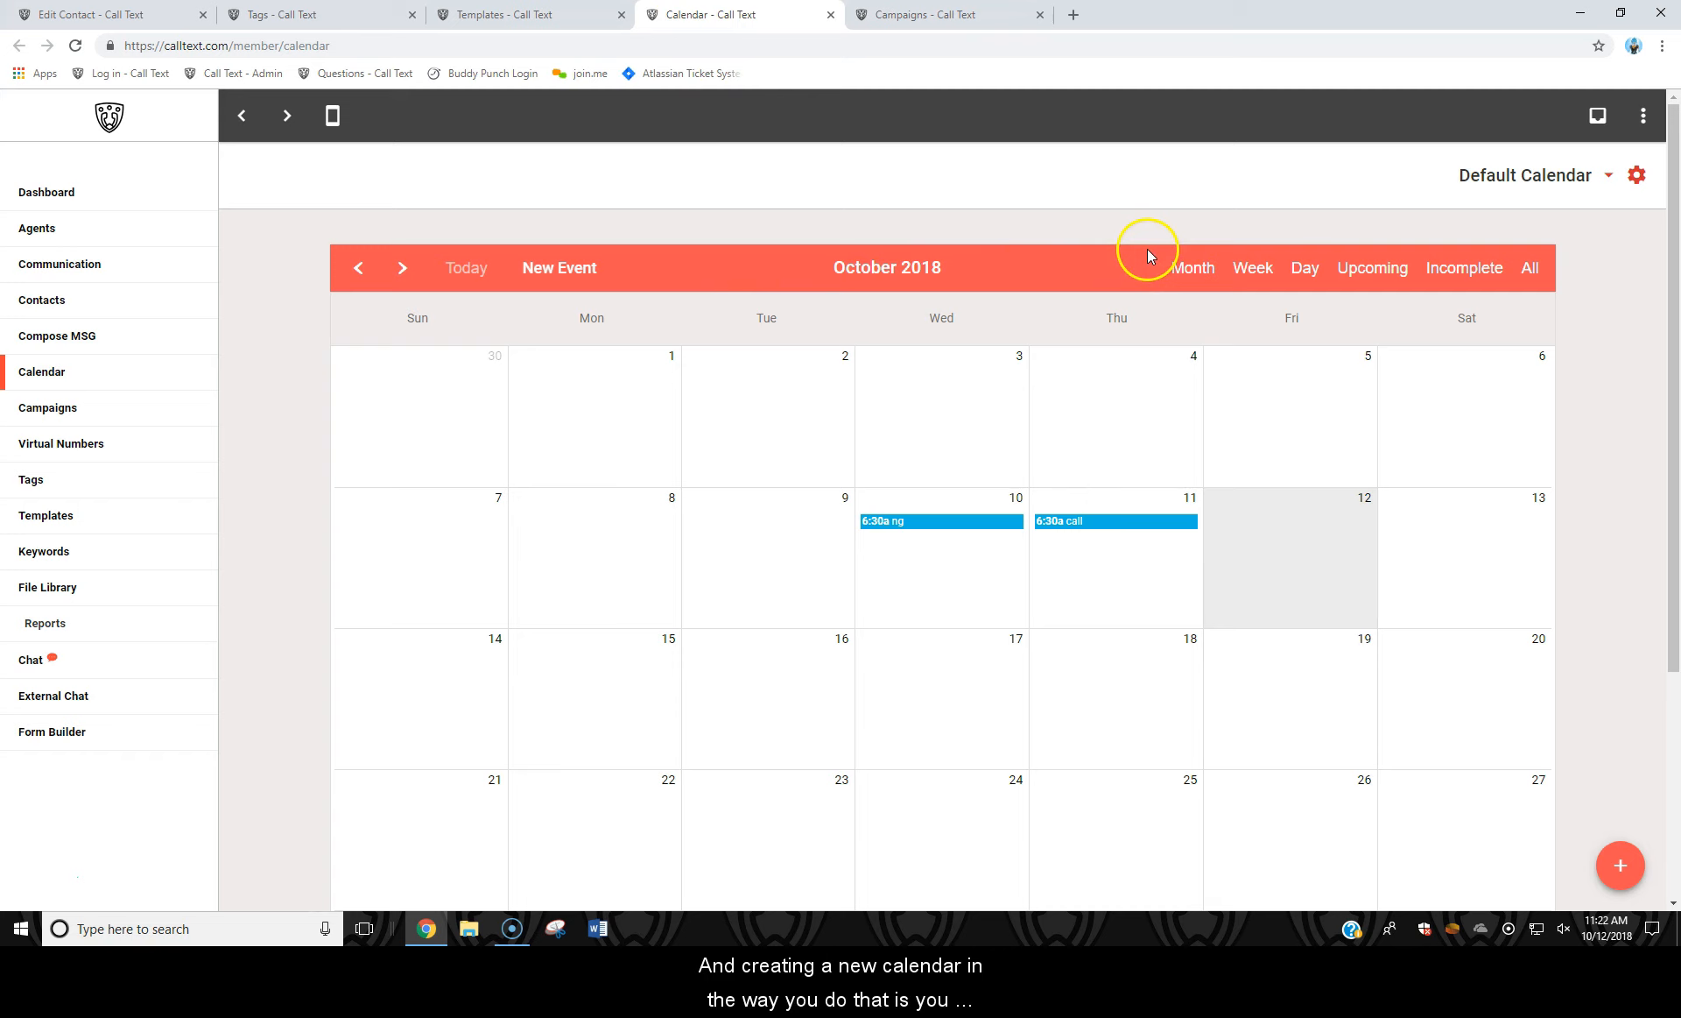
left_click(1637, 175)
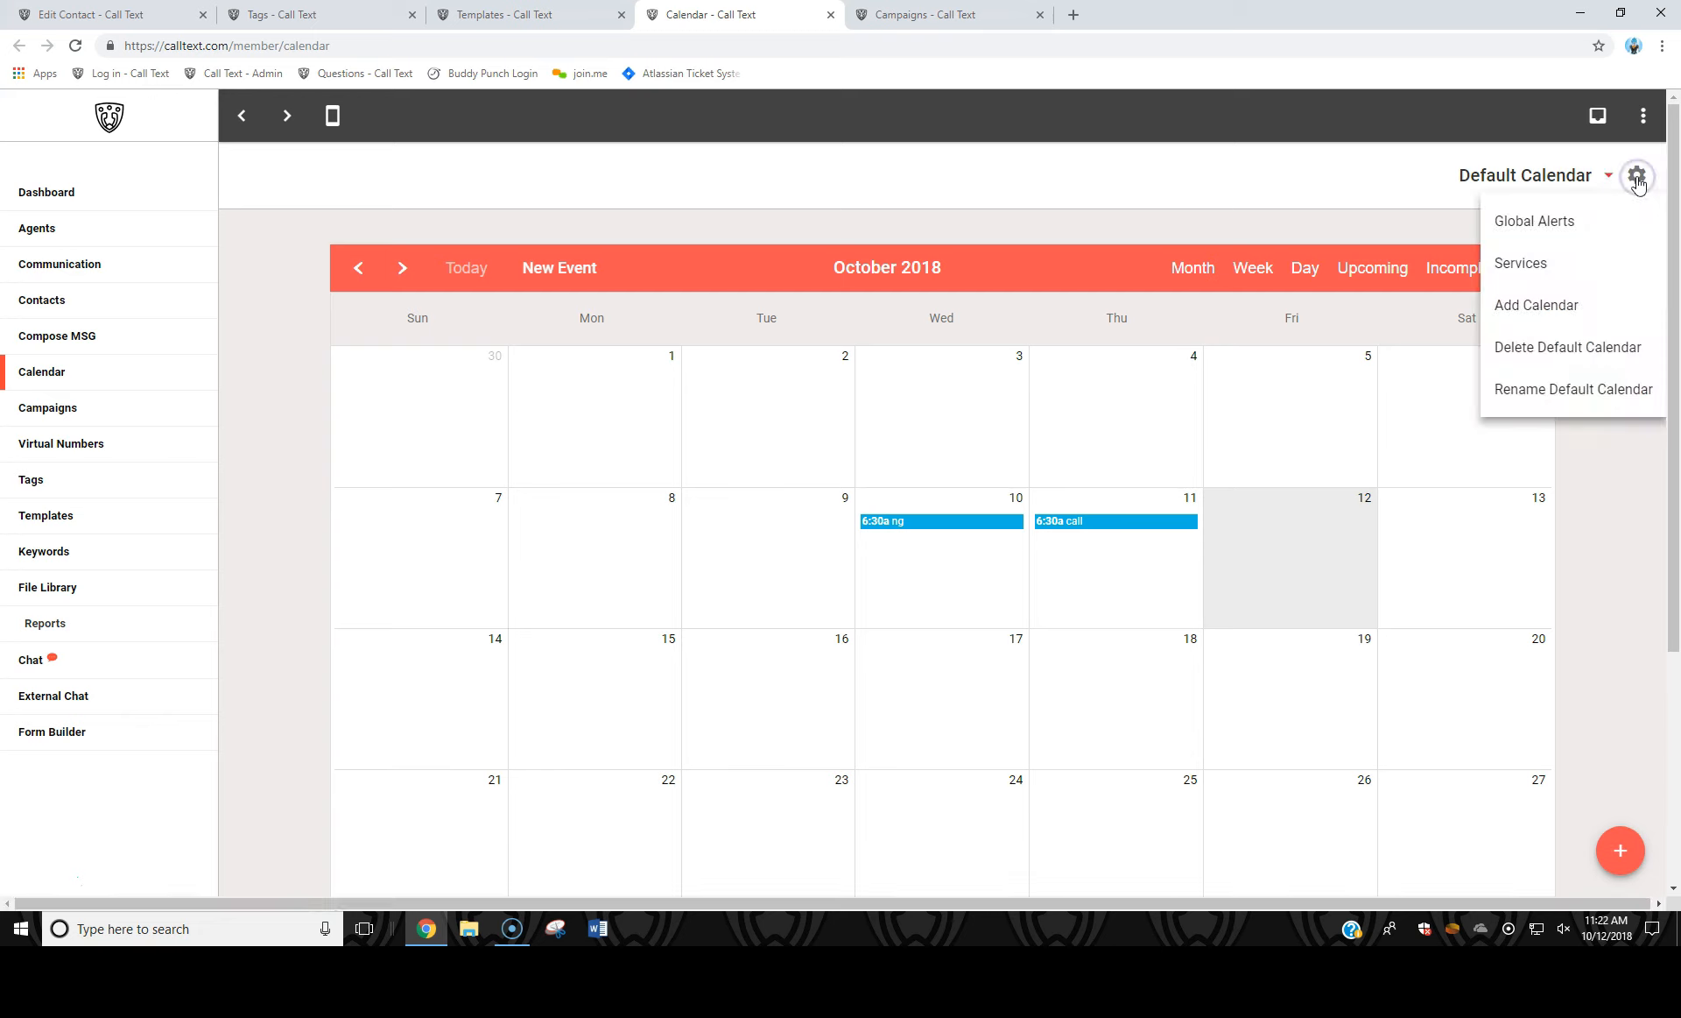
left_click(1519, 307)
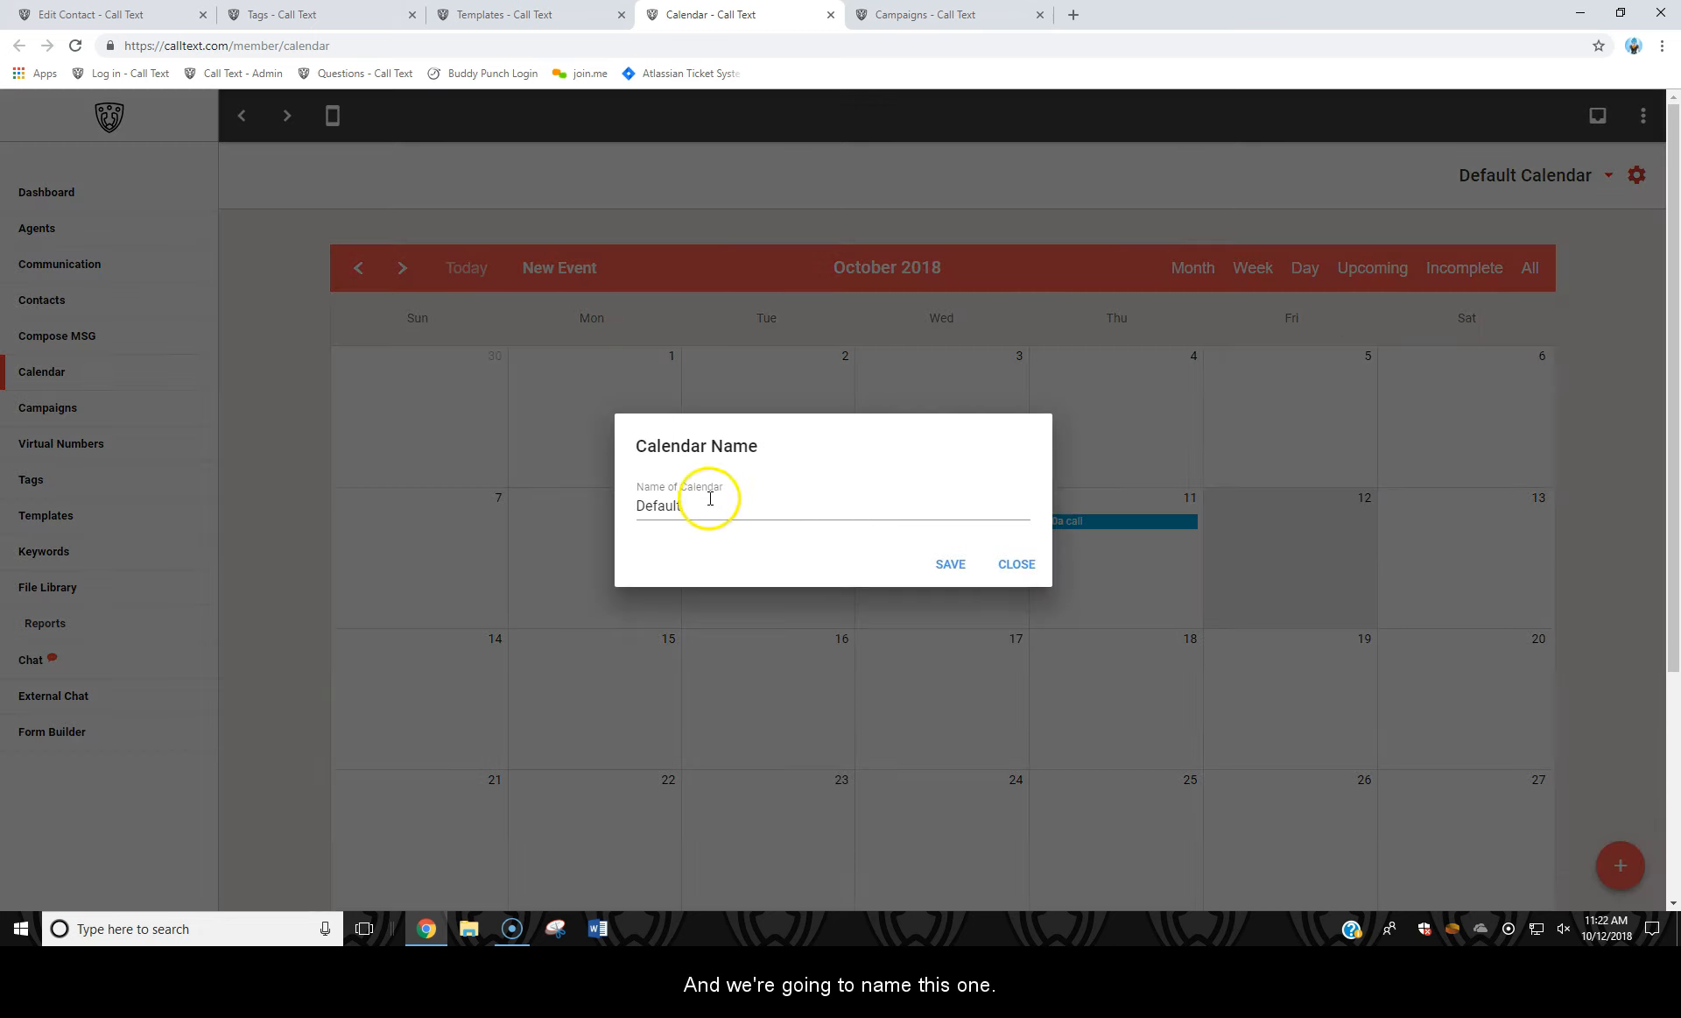
left_click_drag(713, 501, 641, 537)
type("Call Ba")
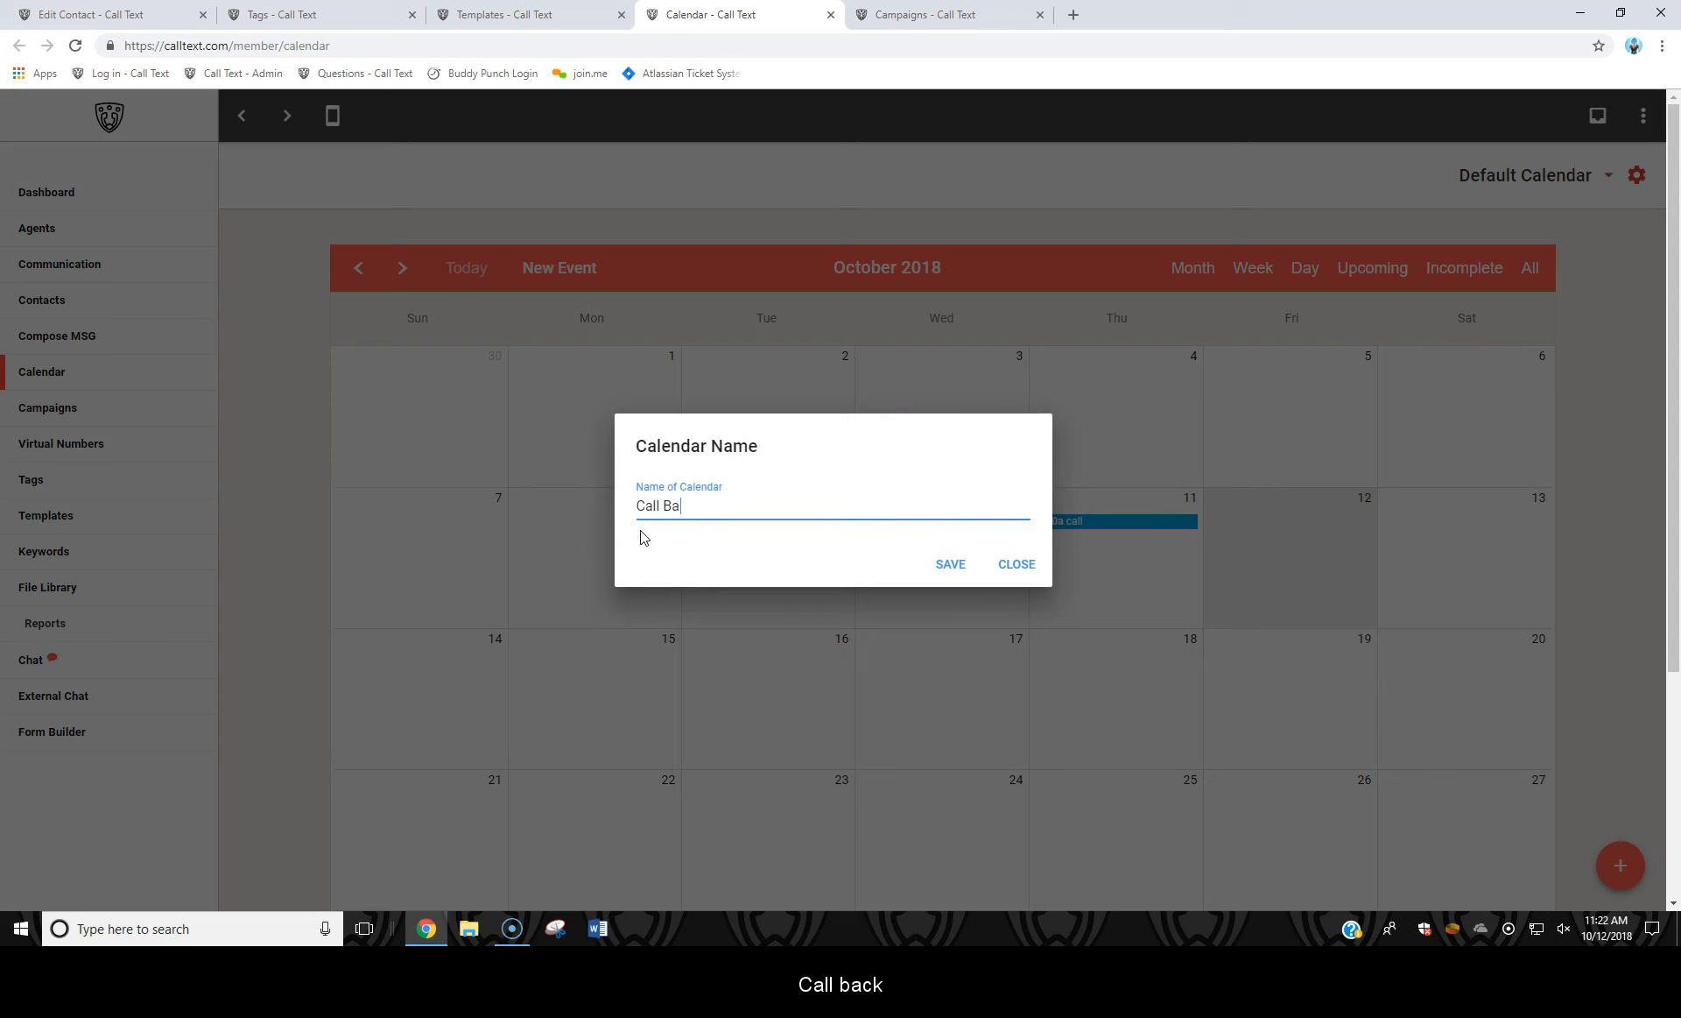
type("ck Calendar")
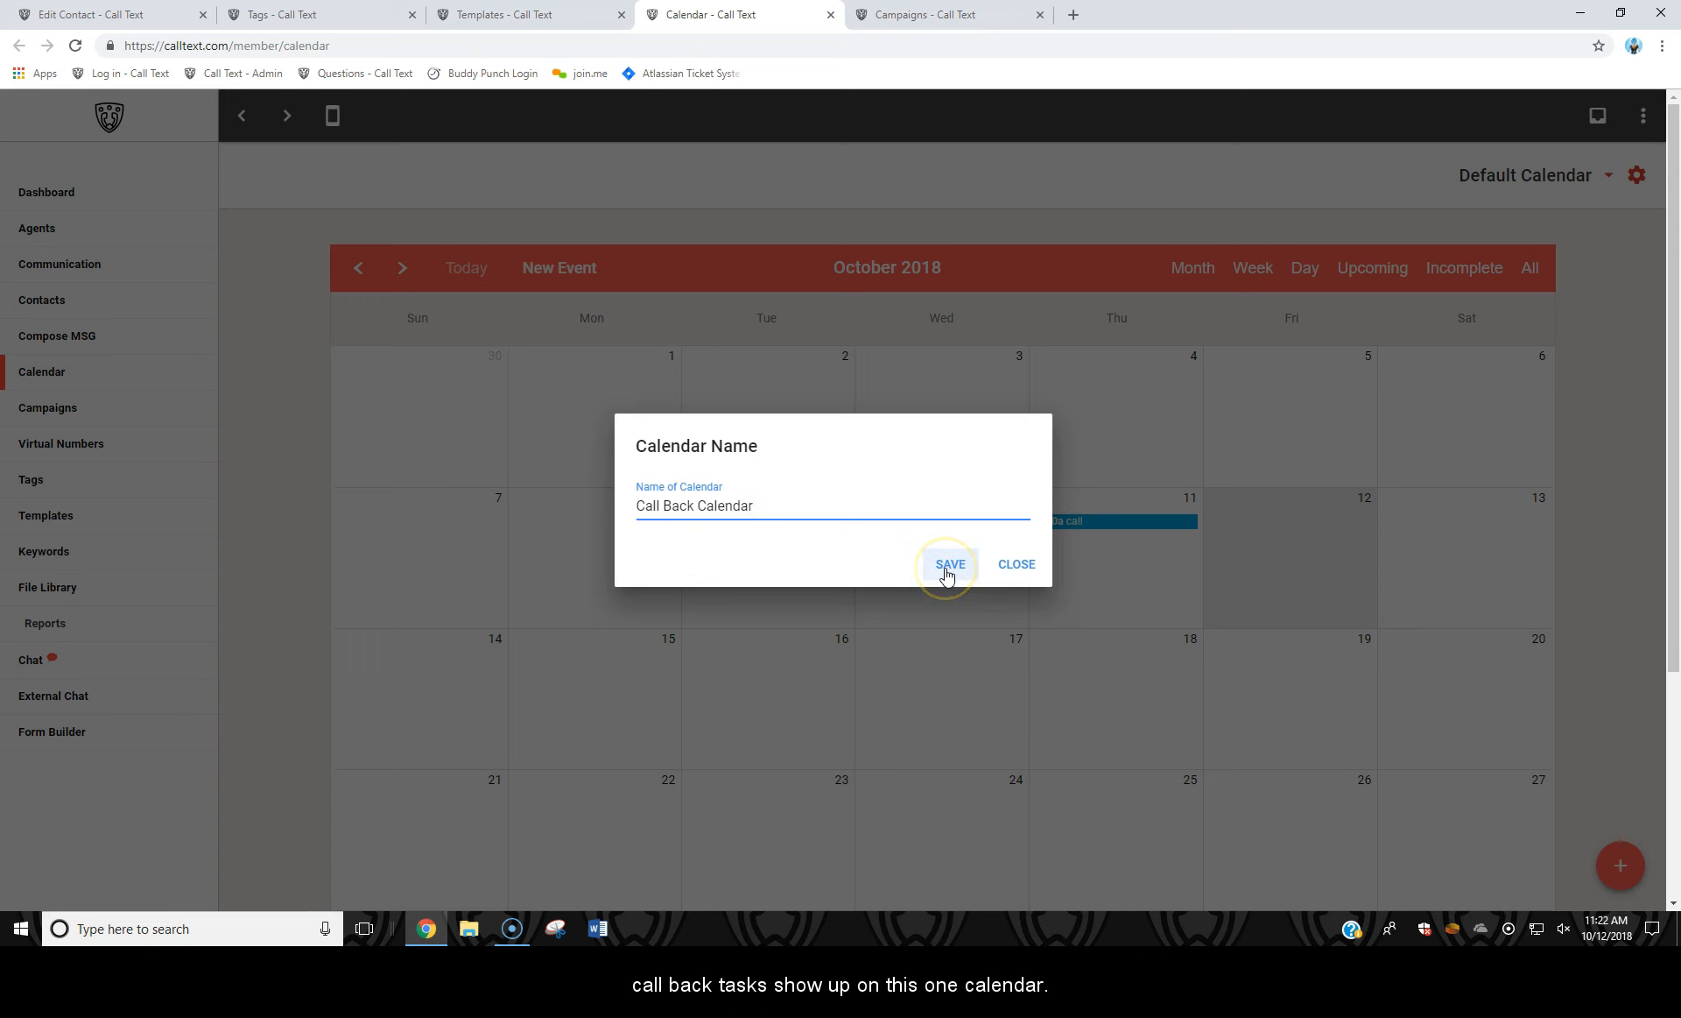
left_click(951, 571)
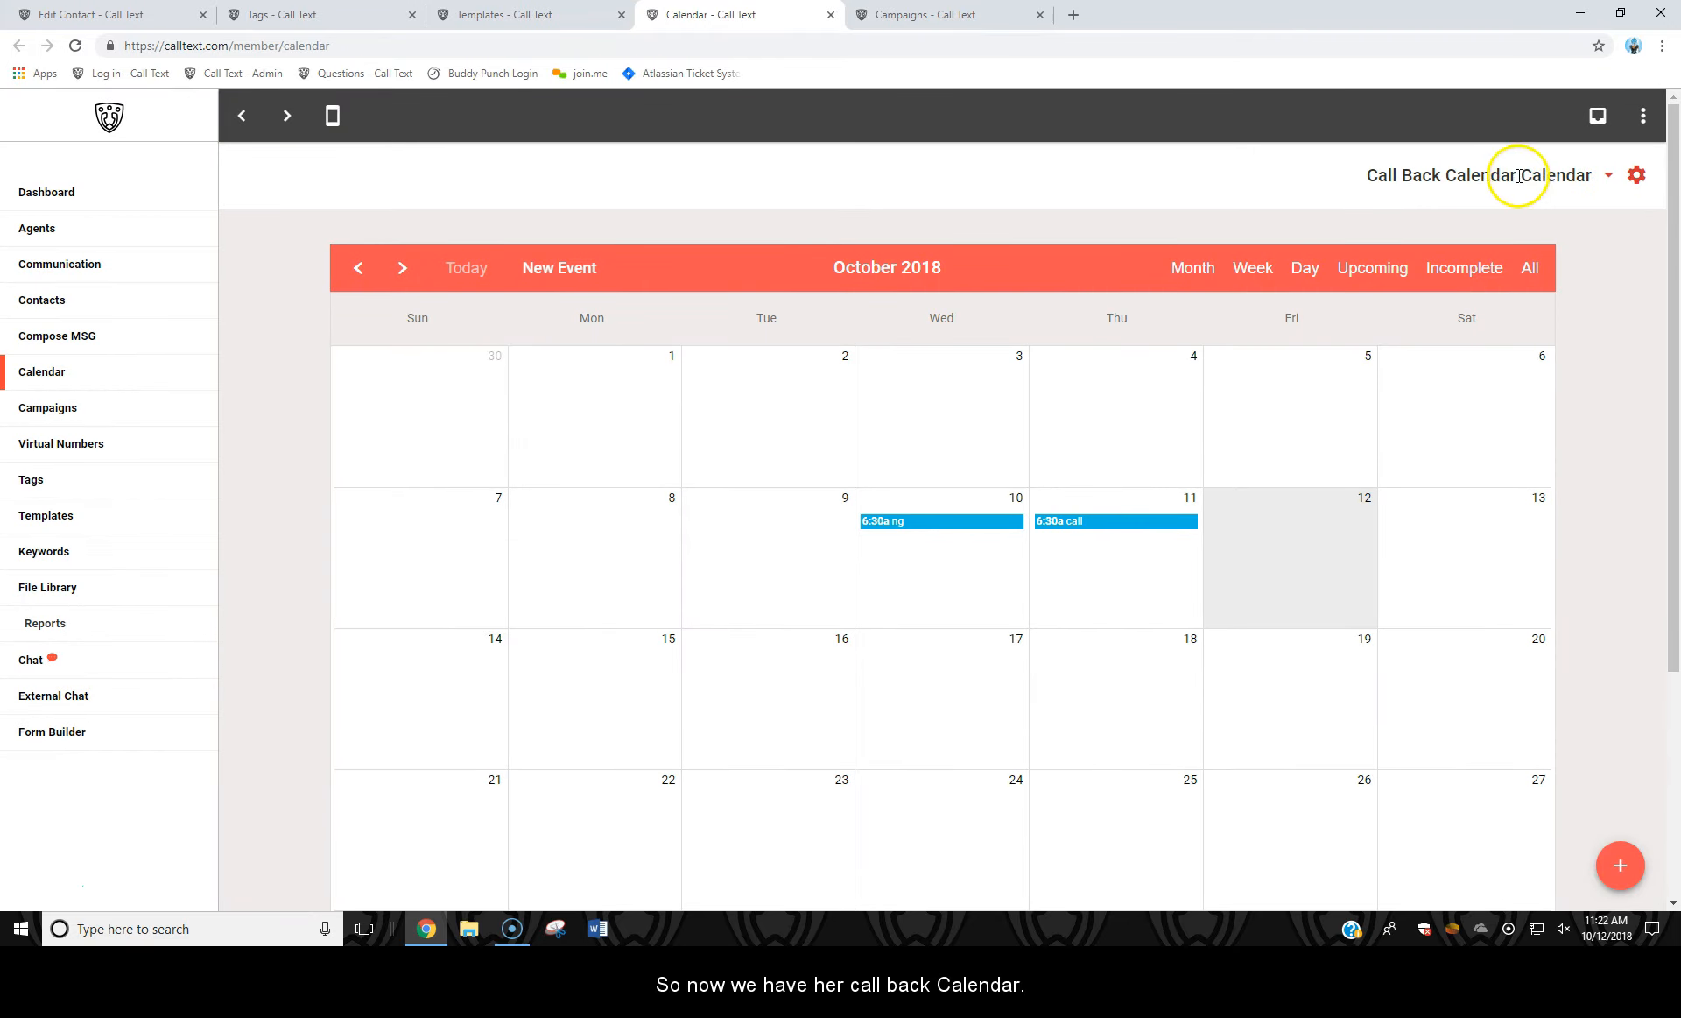
- Start a new Call template and name it Call Back Campaign - Day 1
left_click(516, 14)
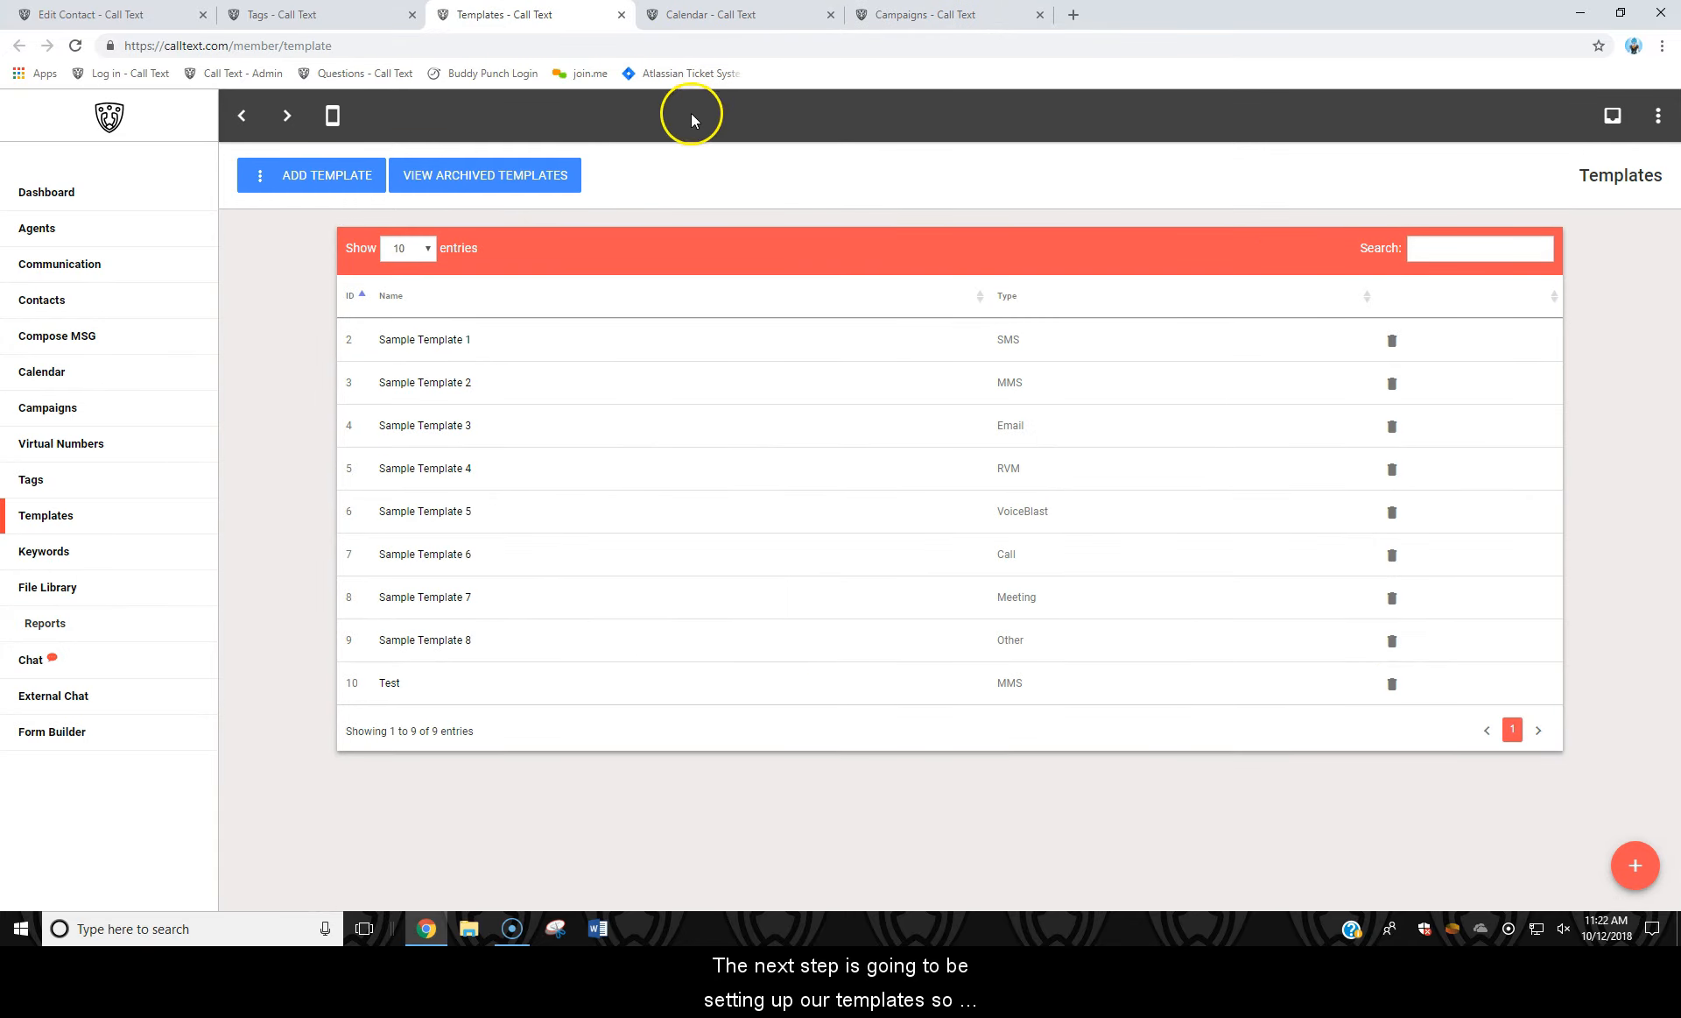
left_click(298, 193)
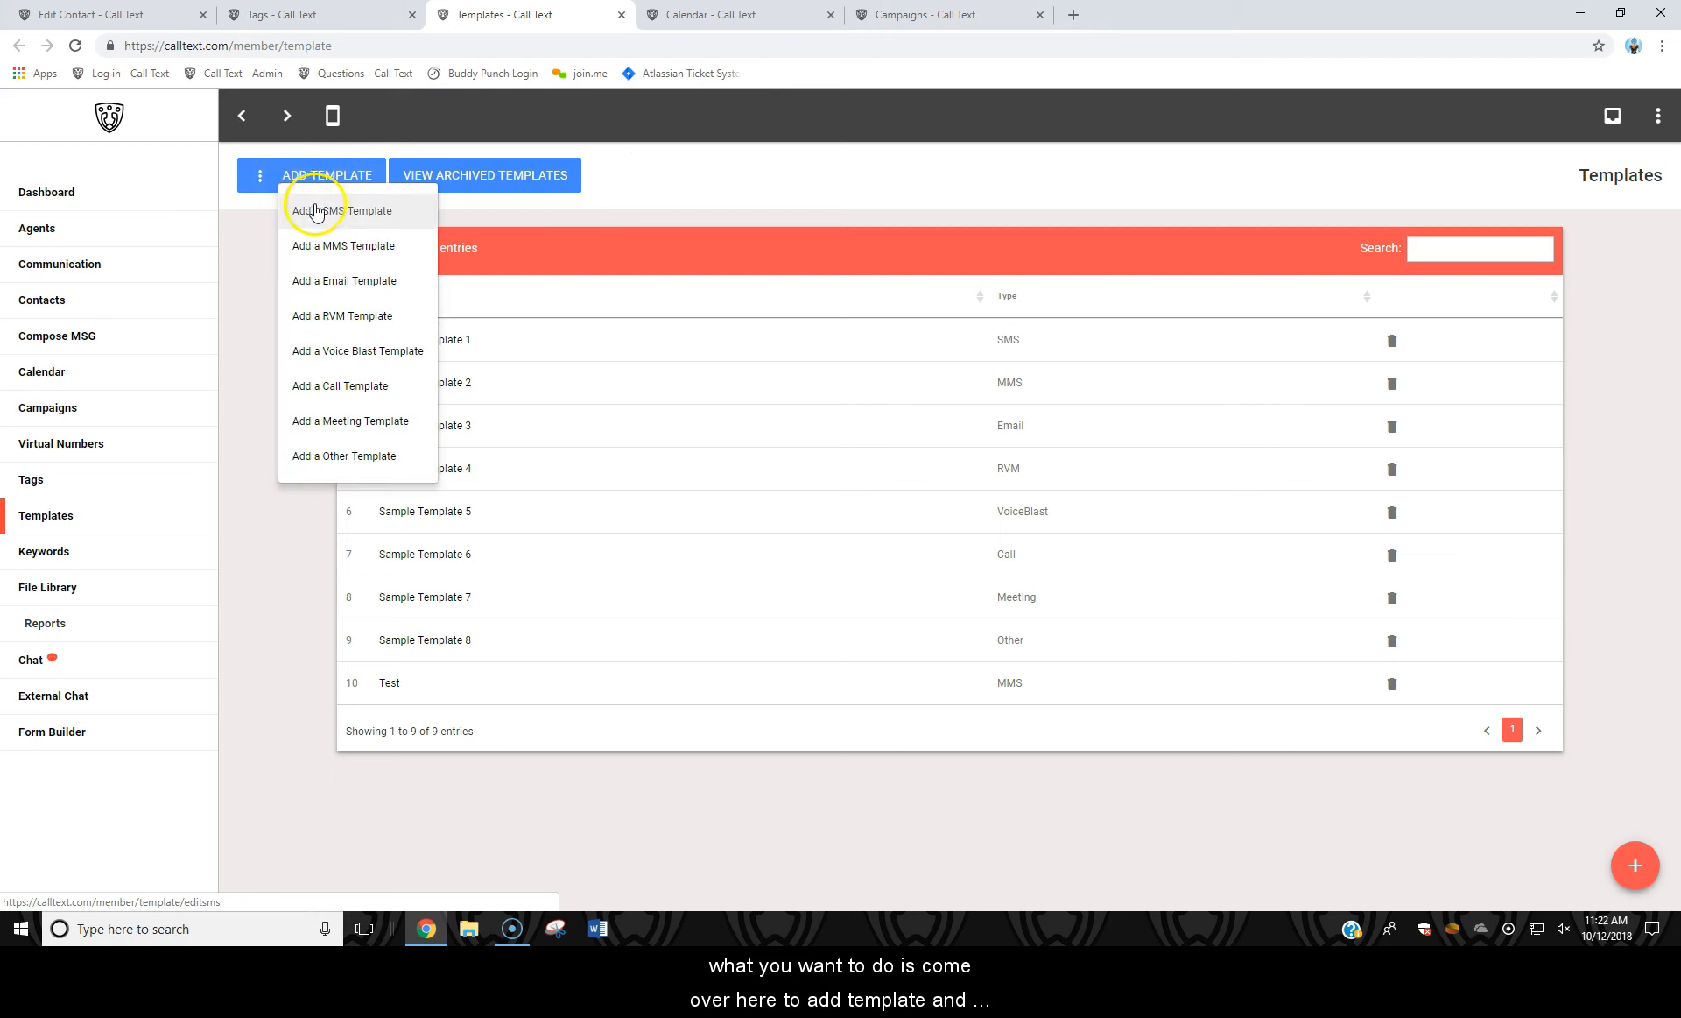
left_click(344, 386)
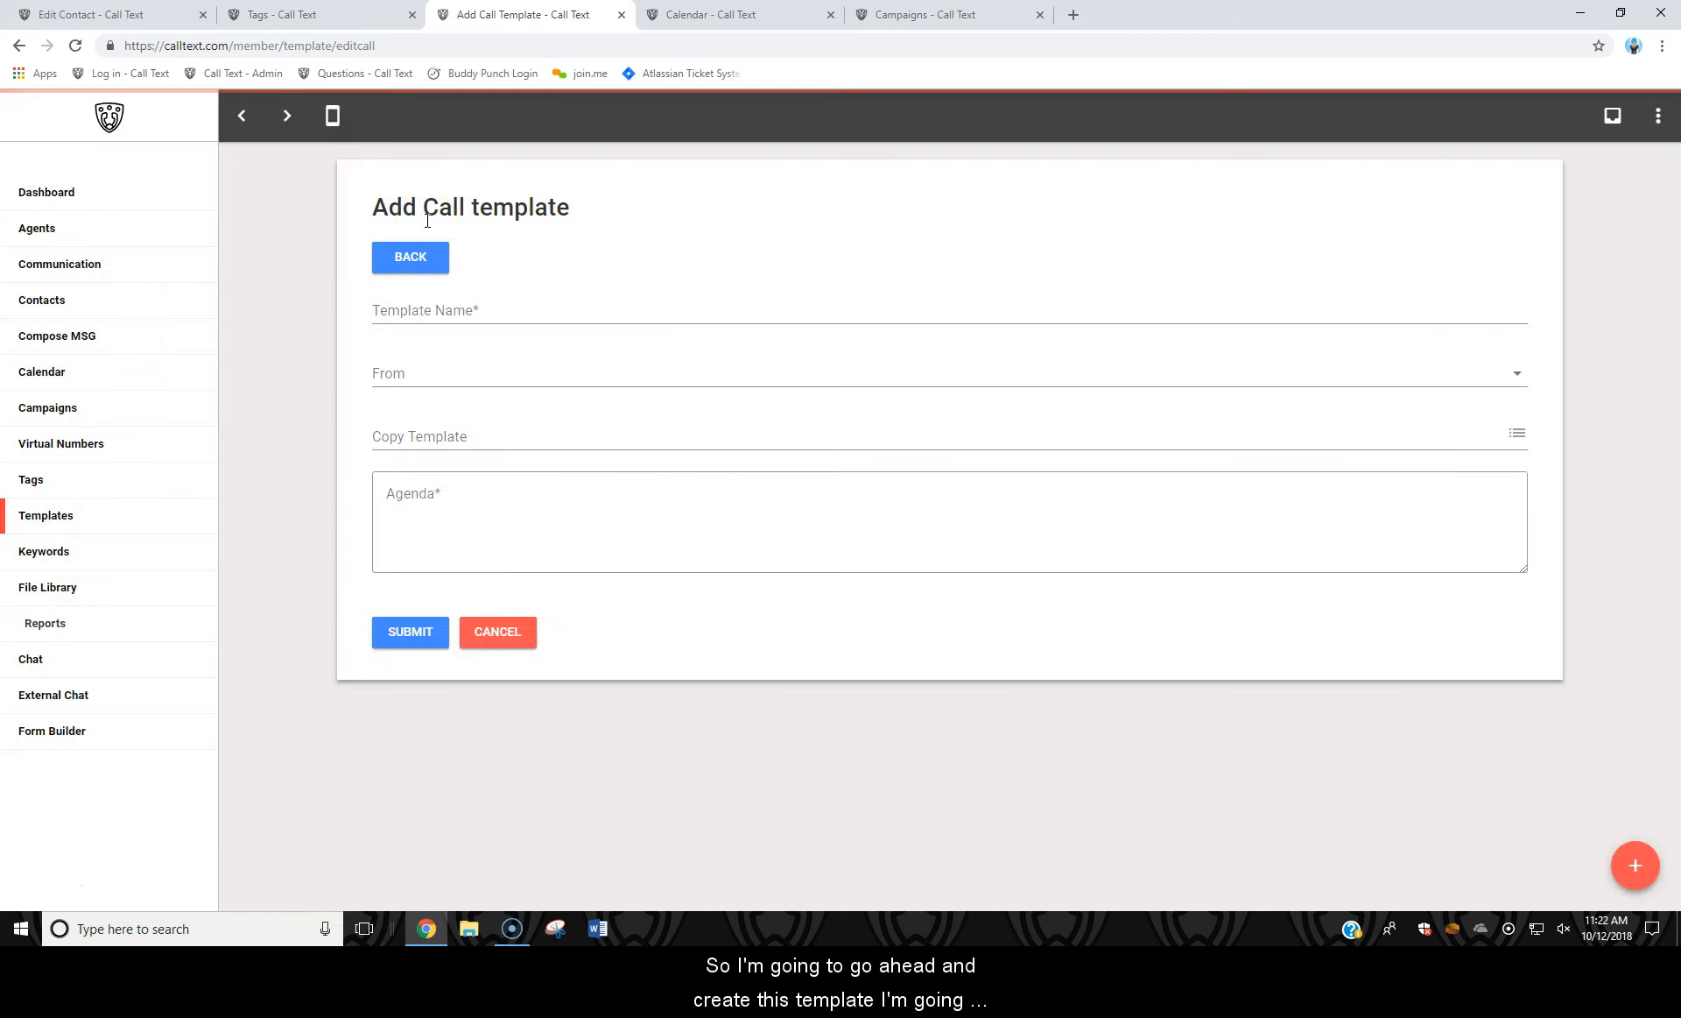
left_click(524, 311)
type("Call Back")
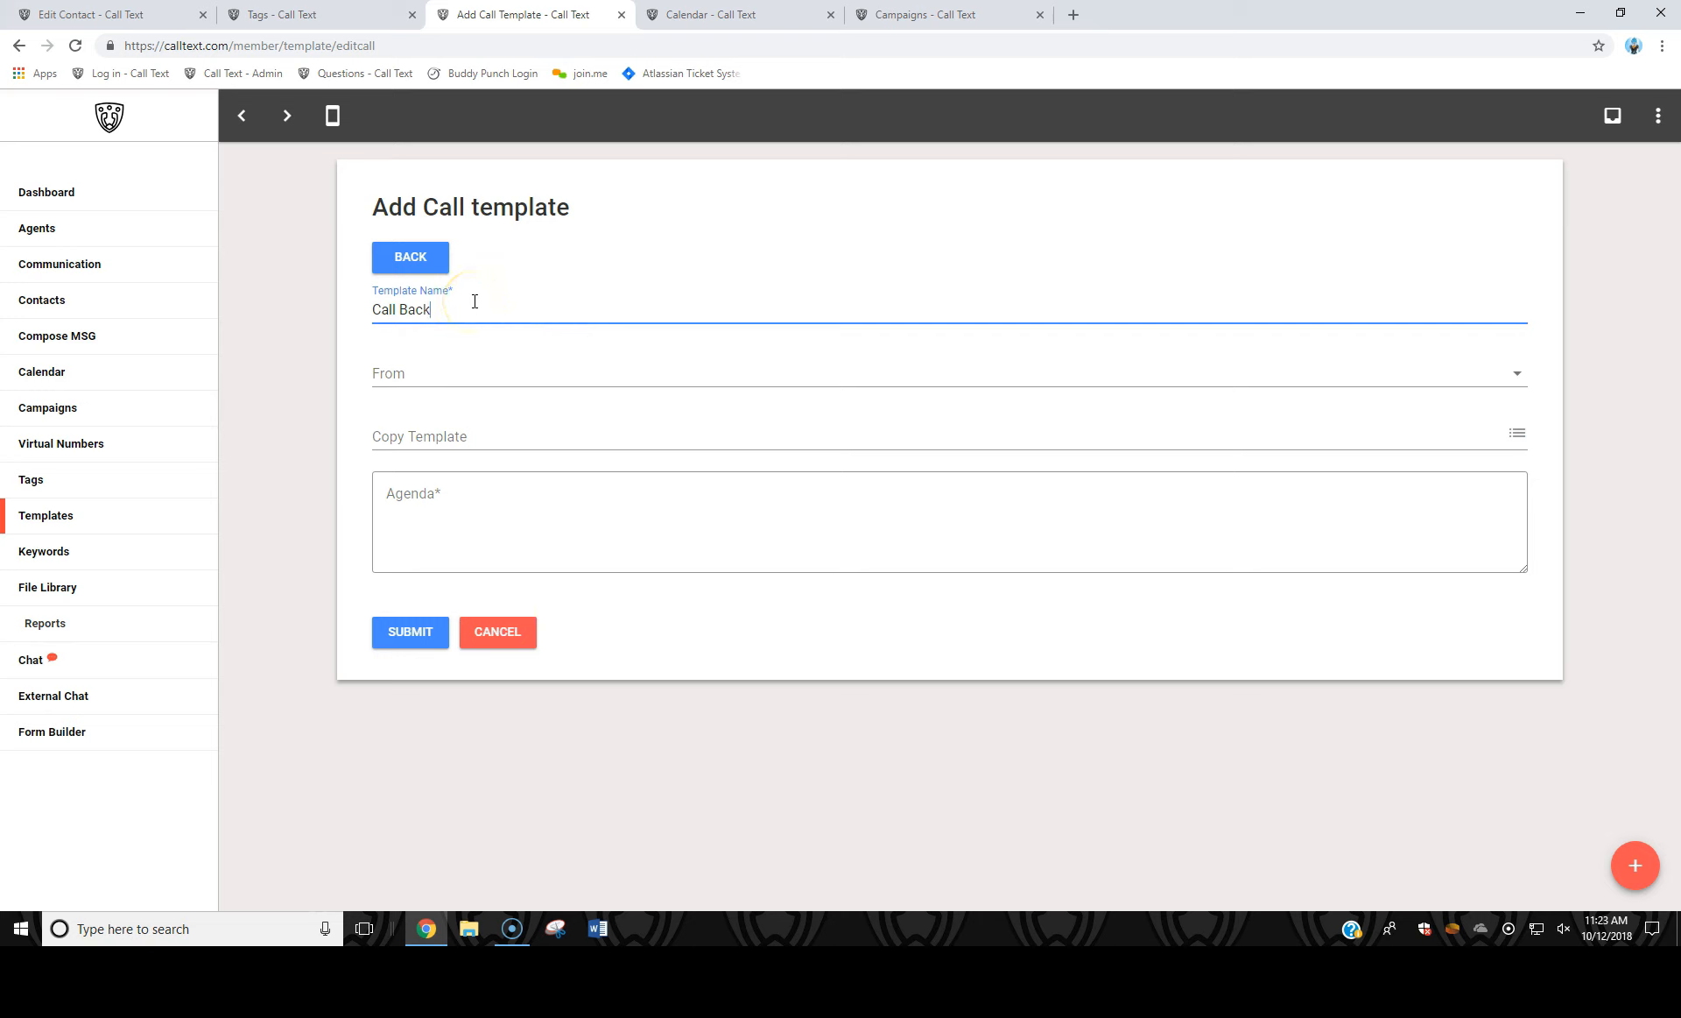
type(" Campaign - D")
key("BackSpace")
left_click_drag(550, 311, 328, 291)
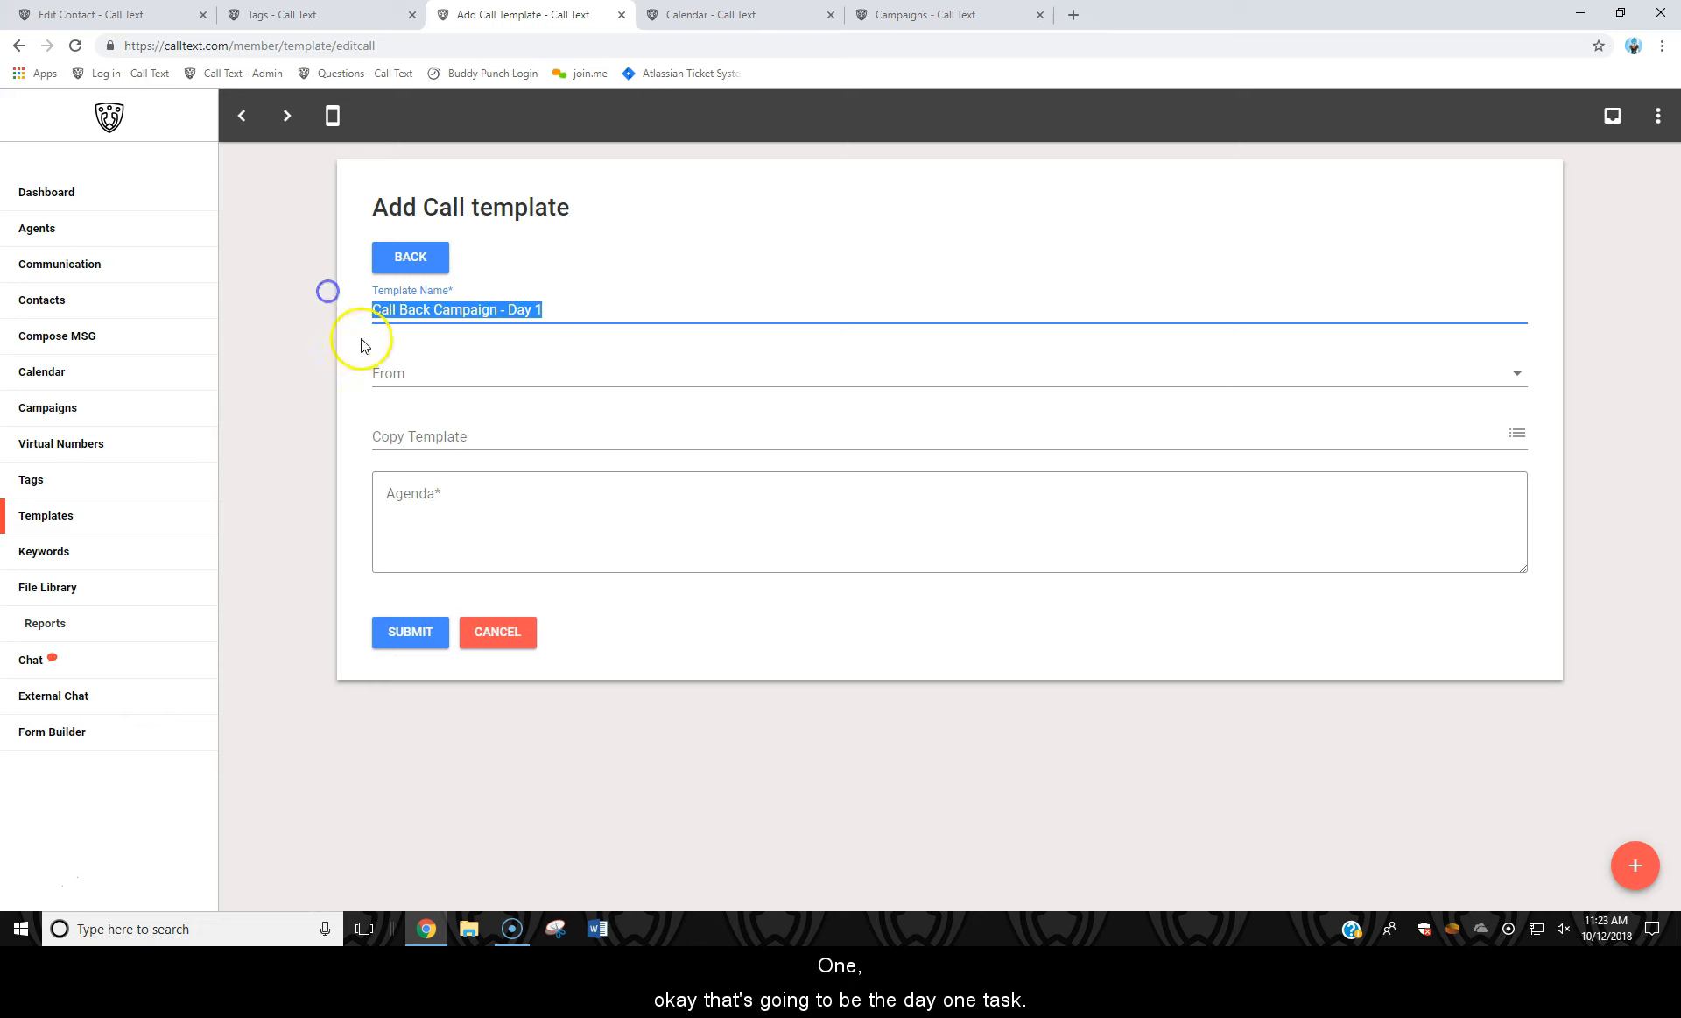
- Set the template to call from the Main # number, enter the agenda Call Back Seller Lead and submit it
left_click(417, 384)
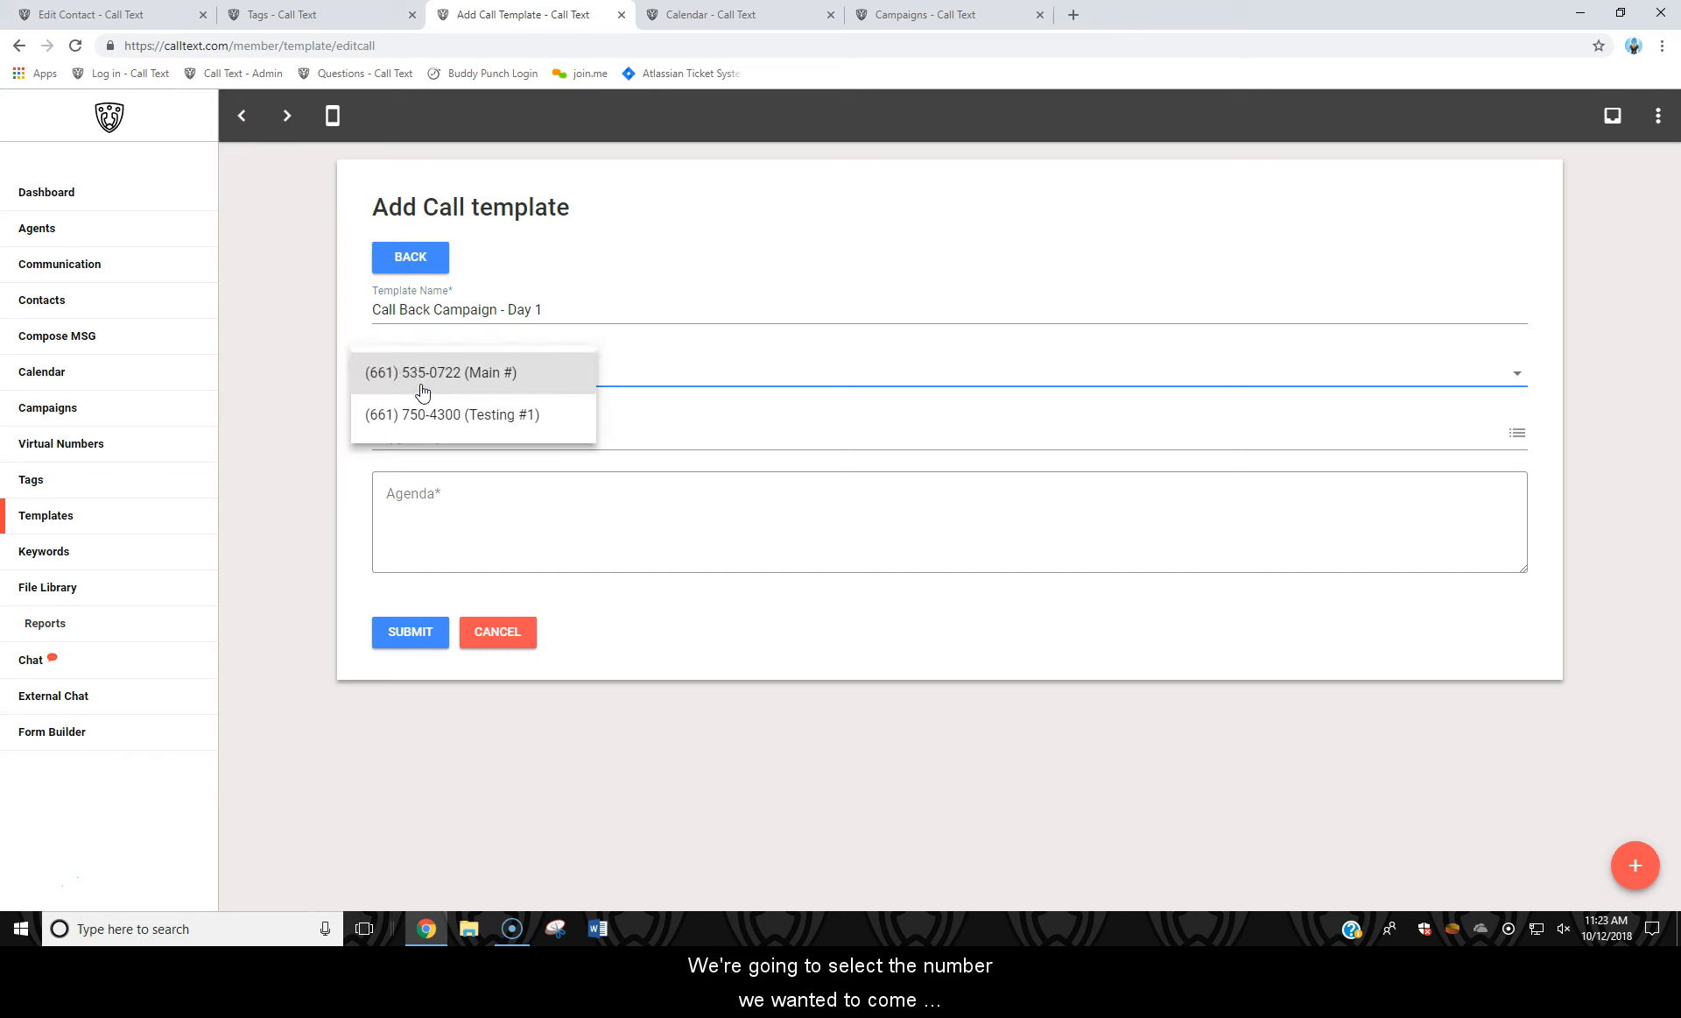
left_click(417, 375)
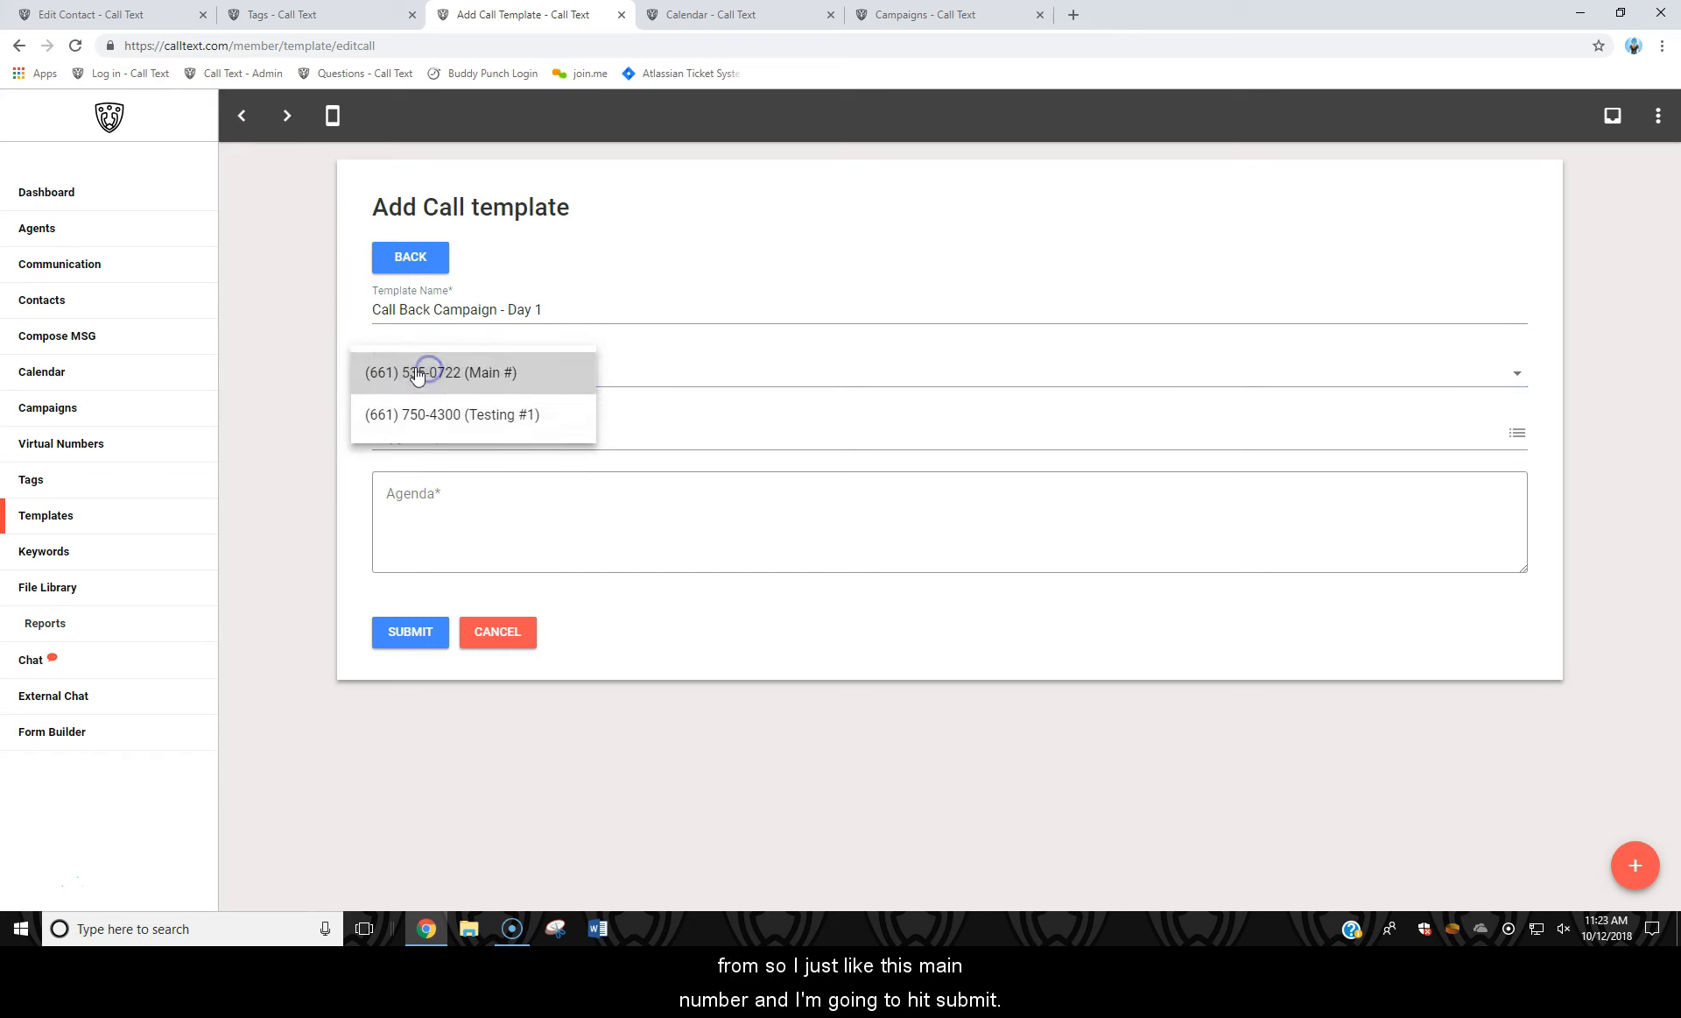
left_click(416, 636)
left_click(455, 488)
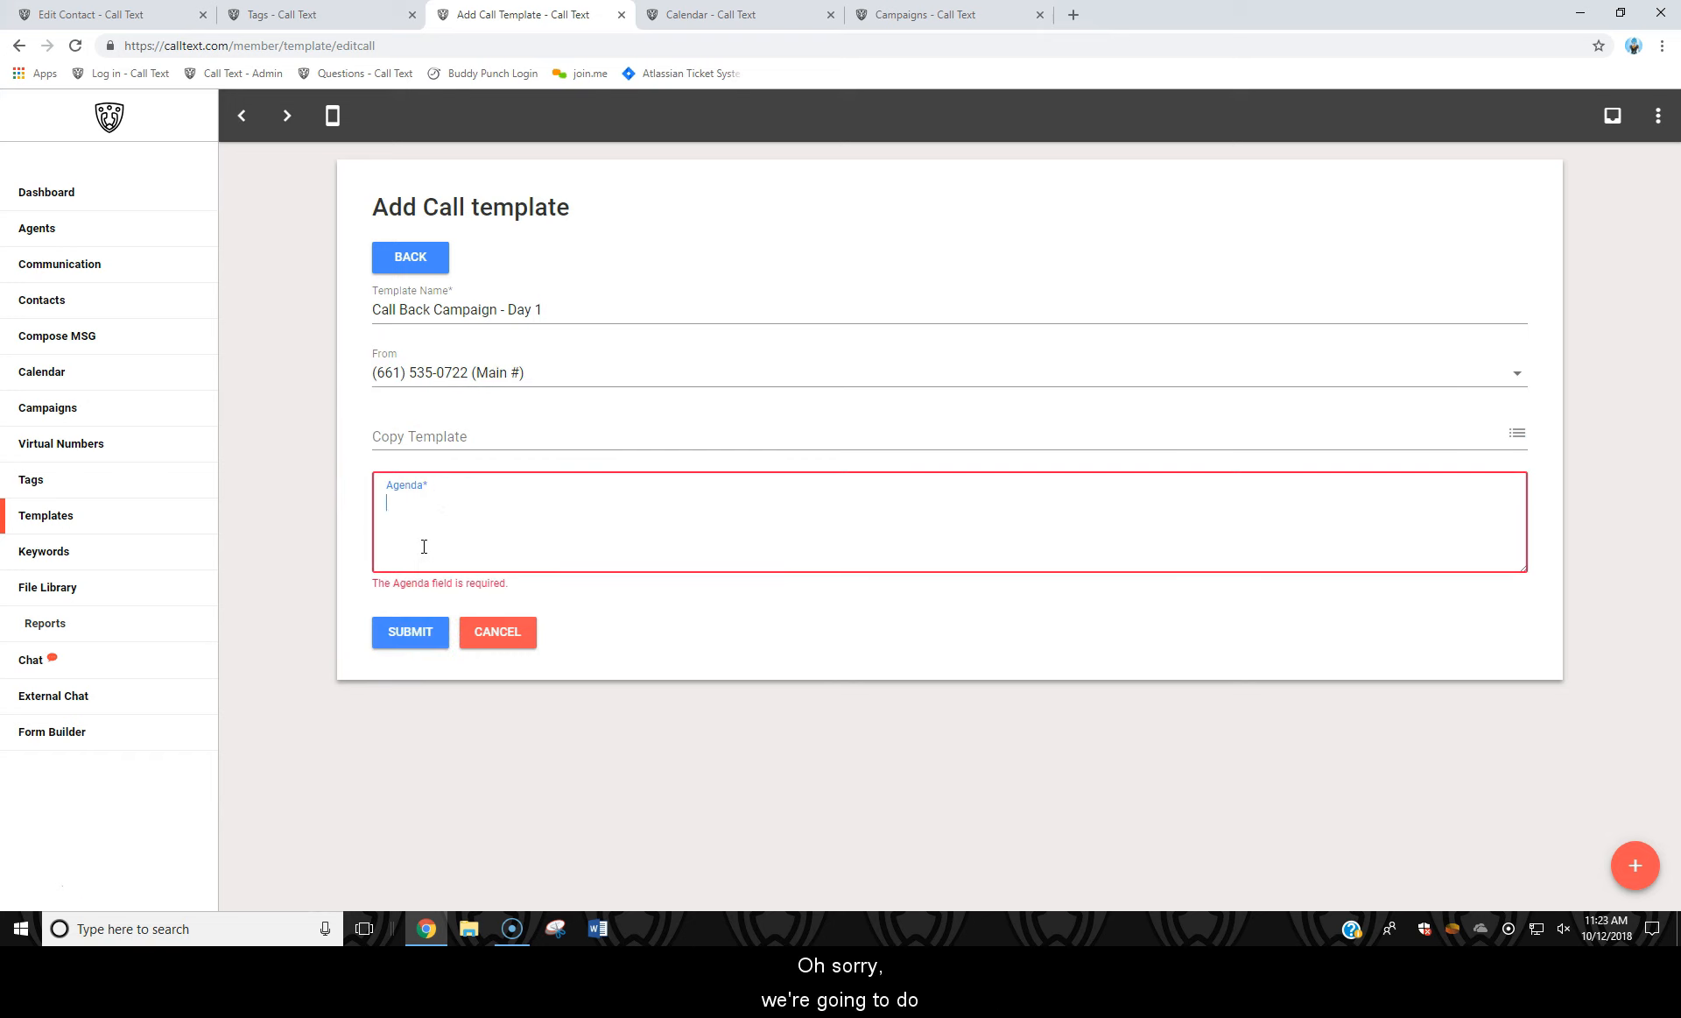
type("Call Back Seller Lead")
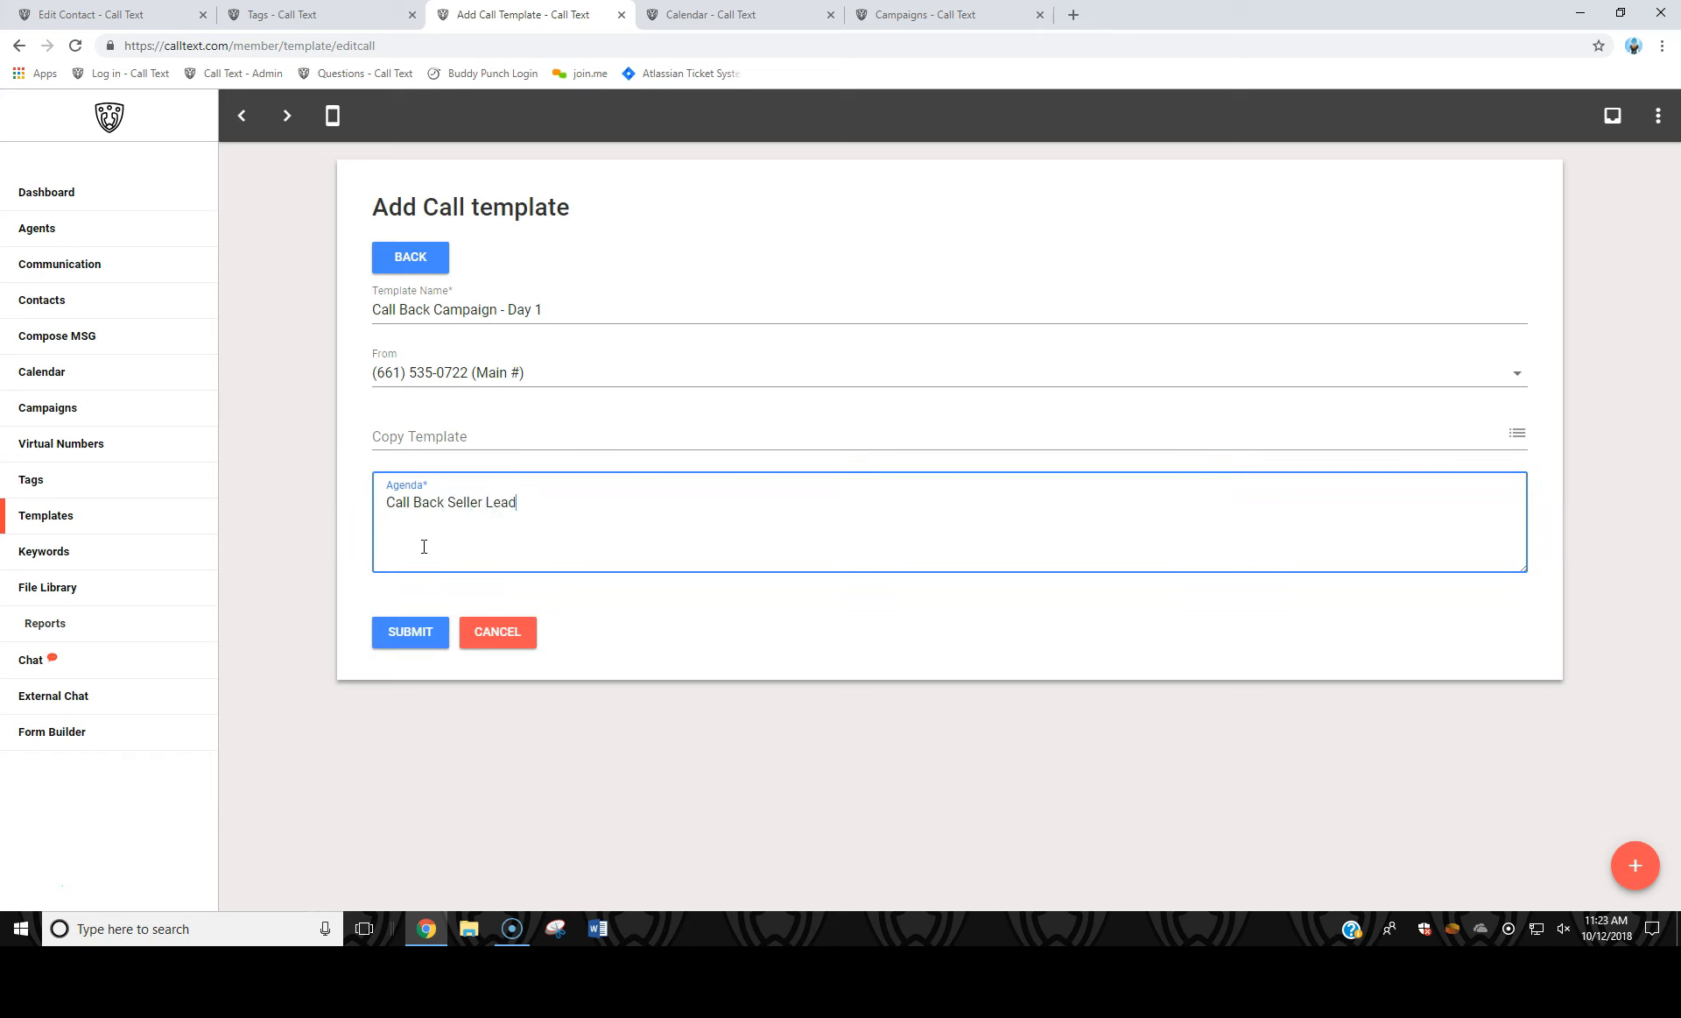
left_click(415, 637)
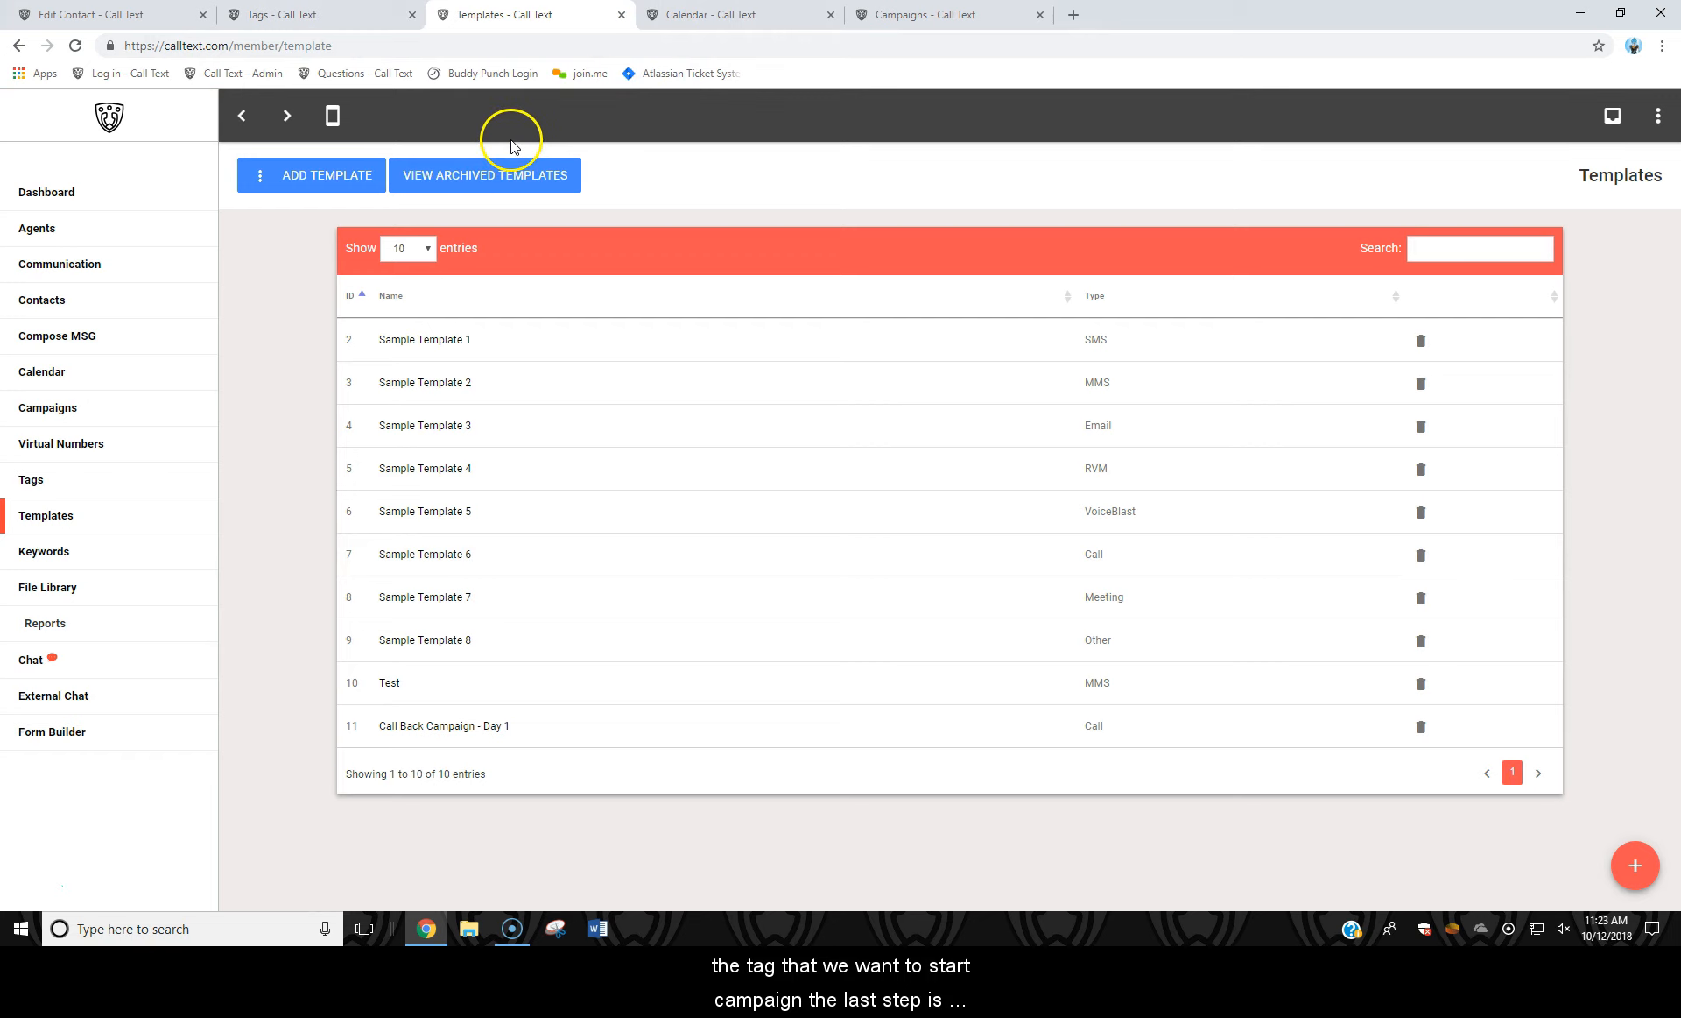
- Start a new campaign and name it by copying the name of the call-back tag from the Tags list
left_click(854, 13)
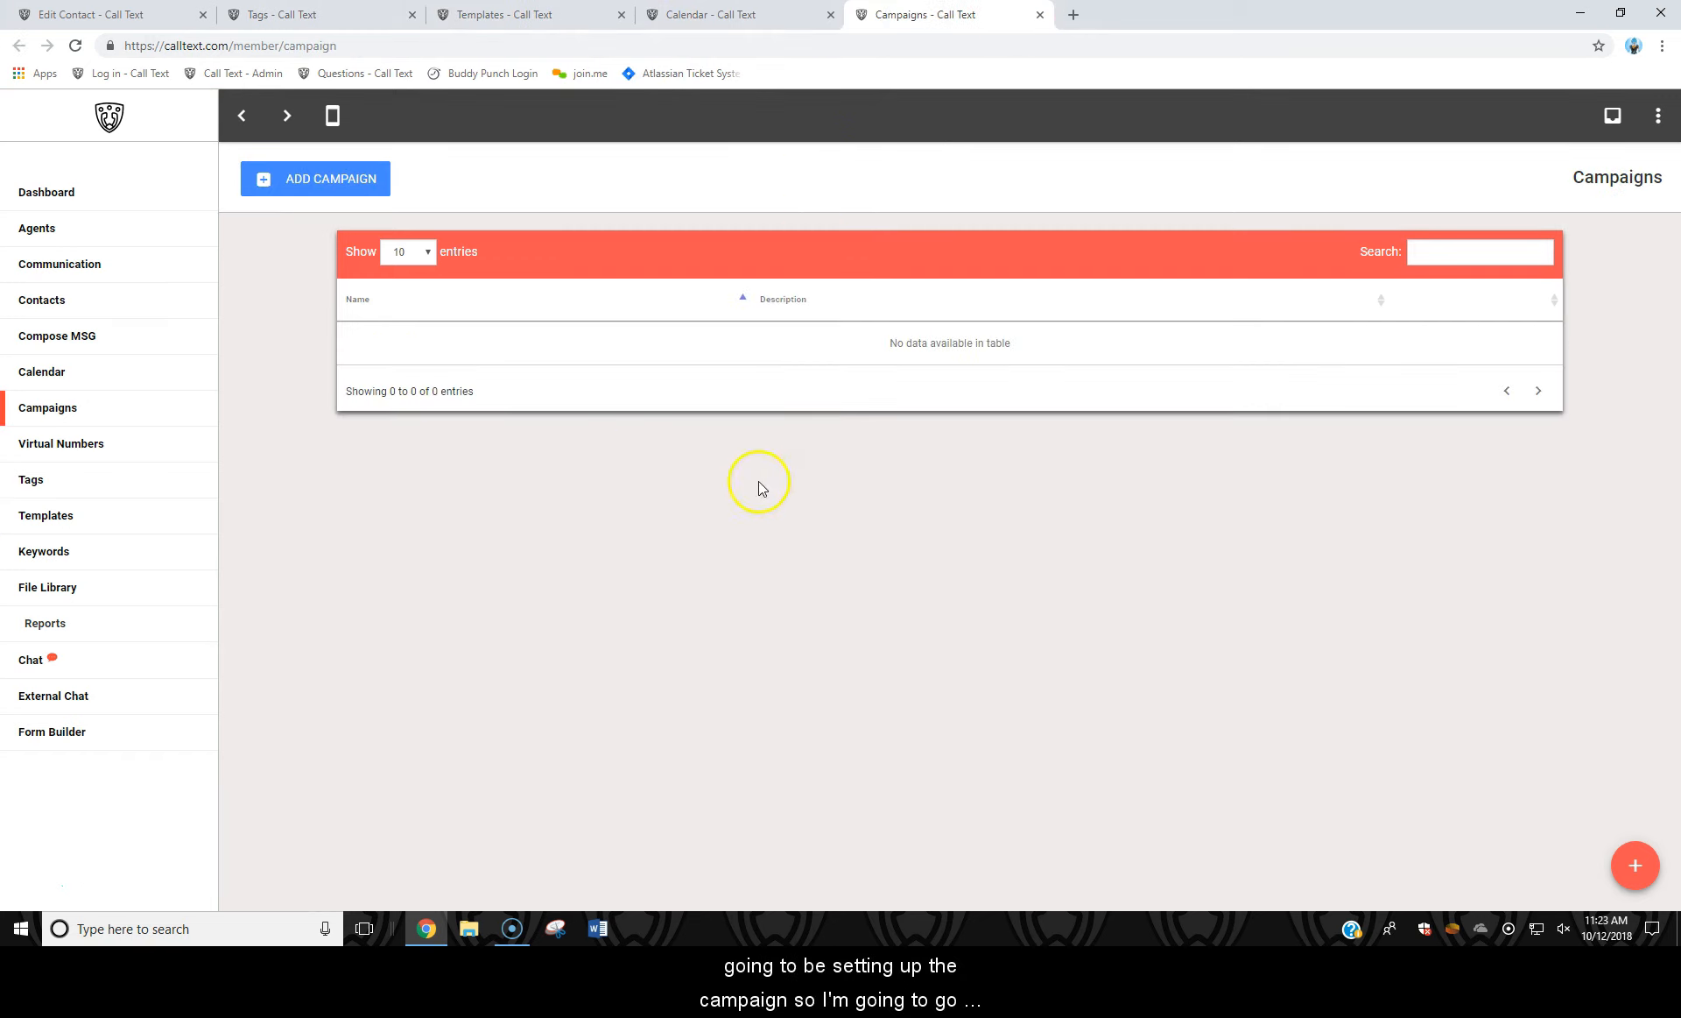
left_click(329, 184)
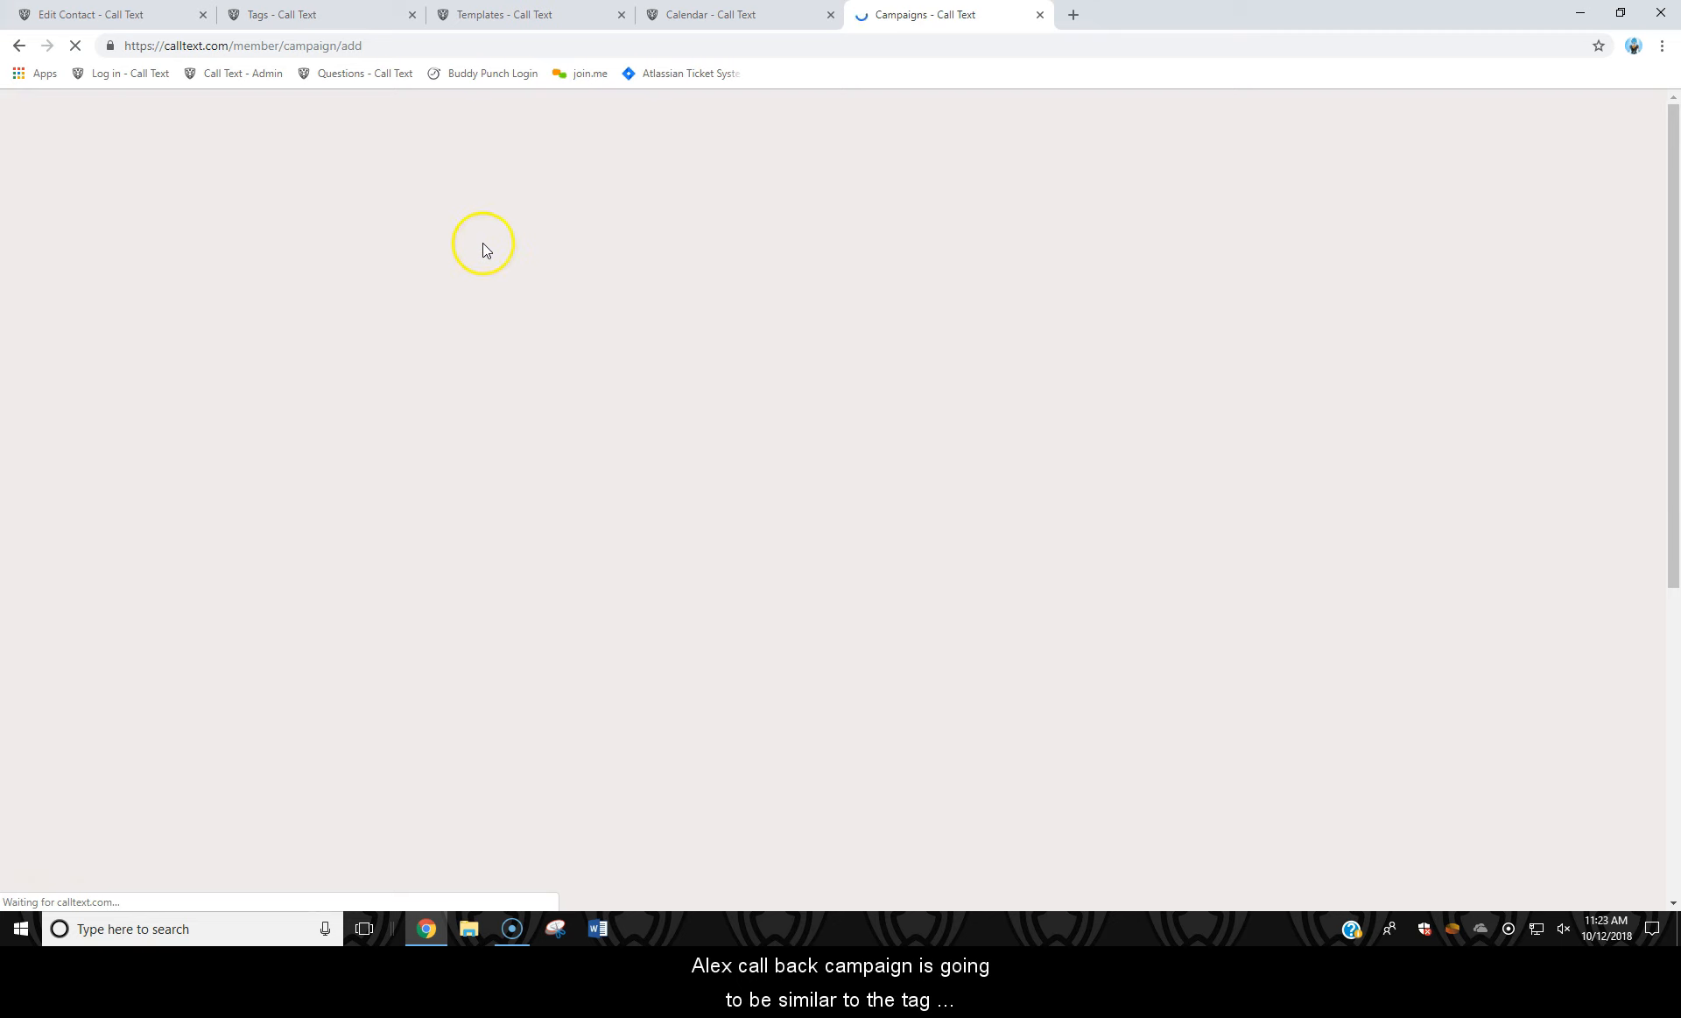
left_click(289, 14)
left_click_drag(371, 341, 244, 359)
key("ctrl+c")
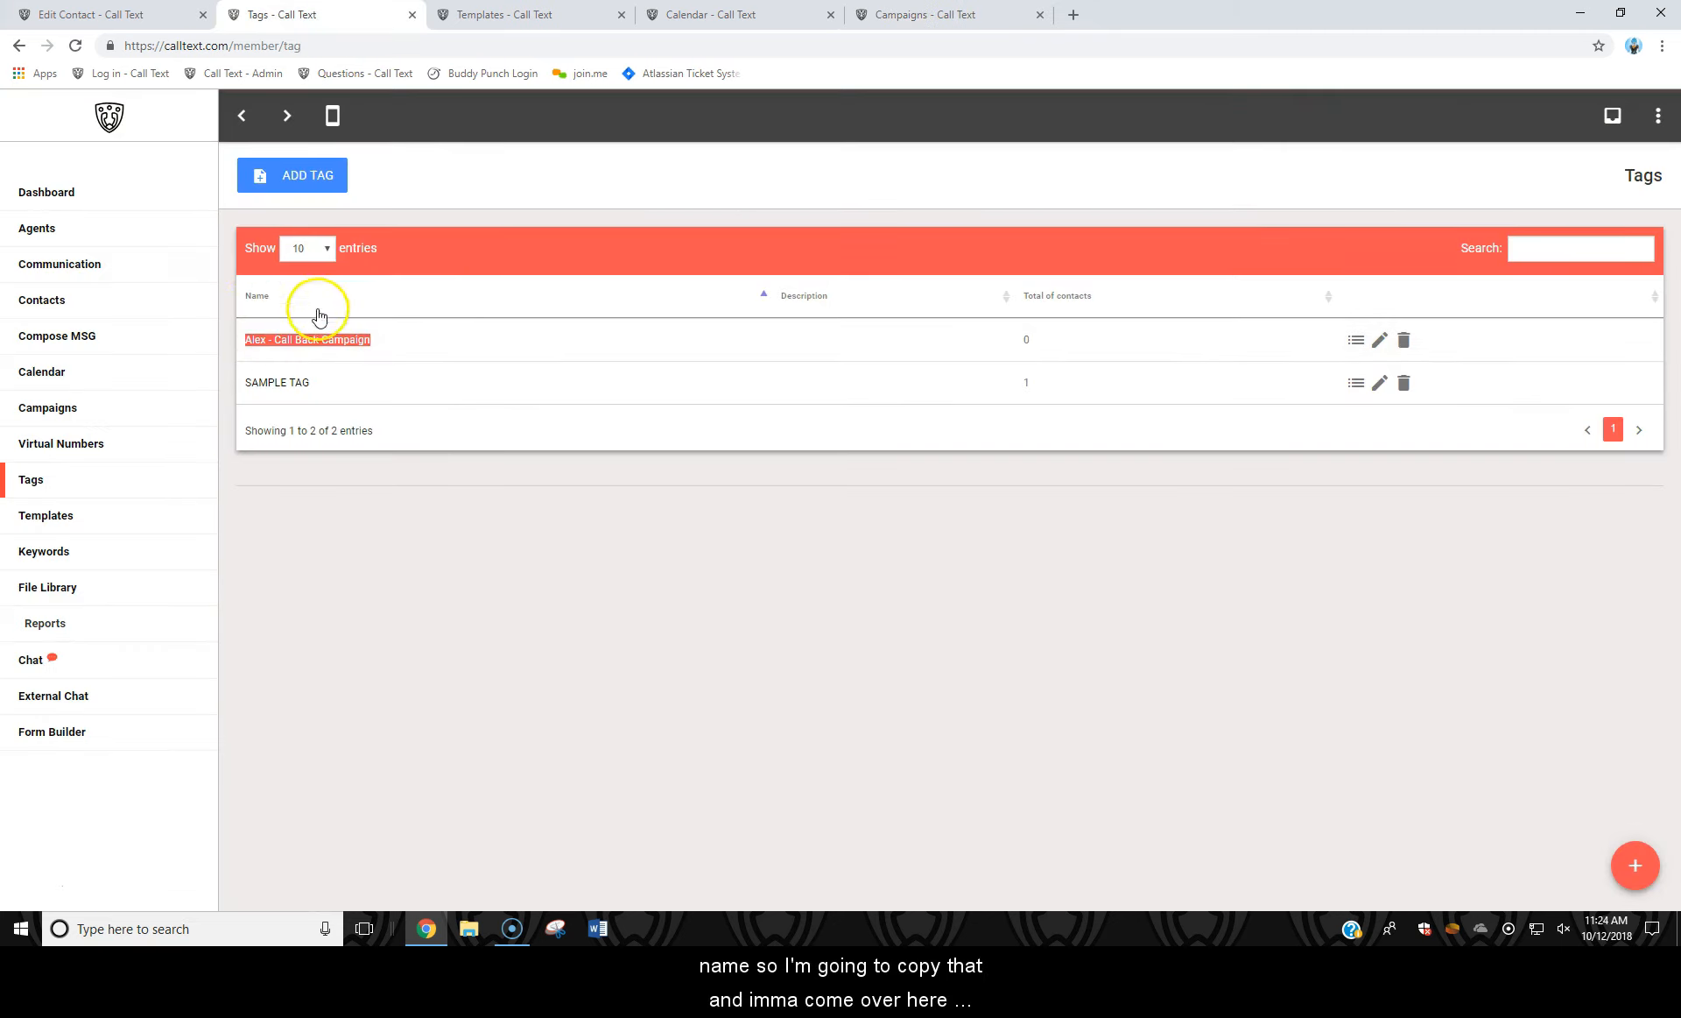
left_click(911, 14)
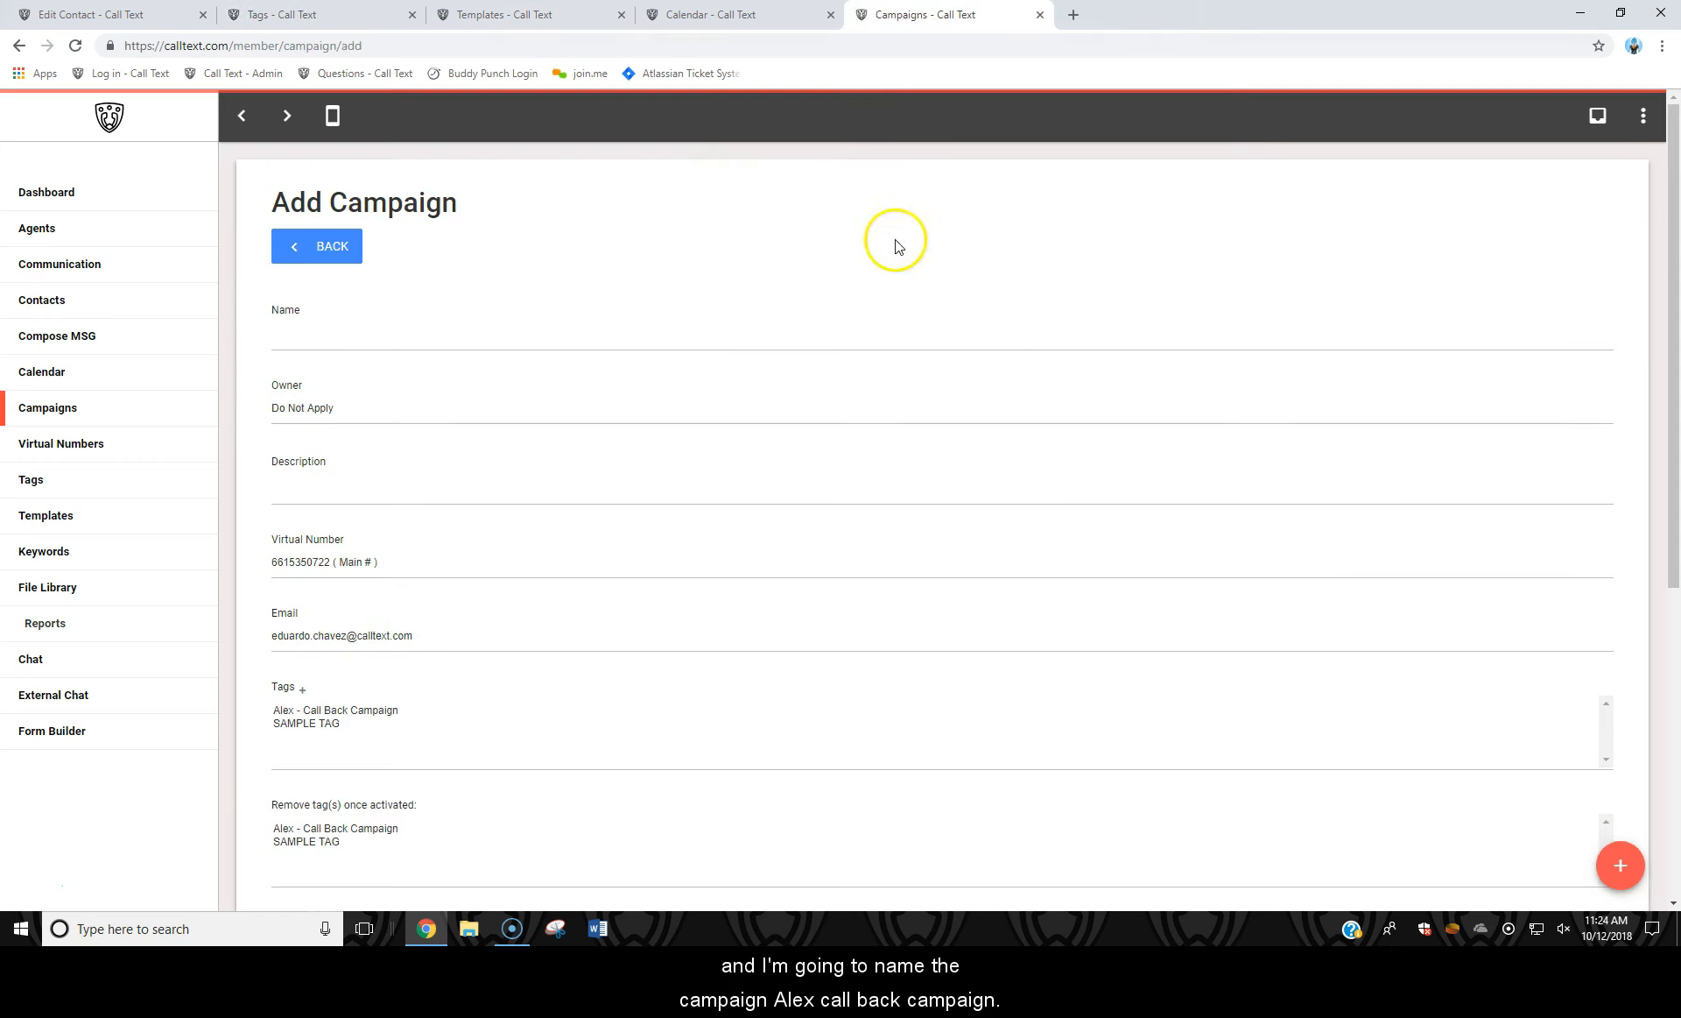
left_click(382, 333)
key("ctrl+v")
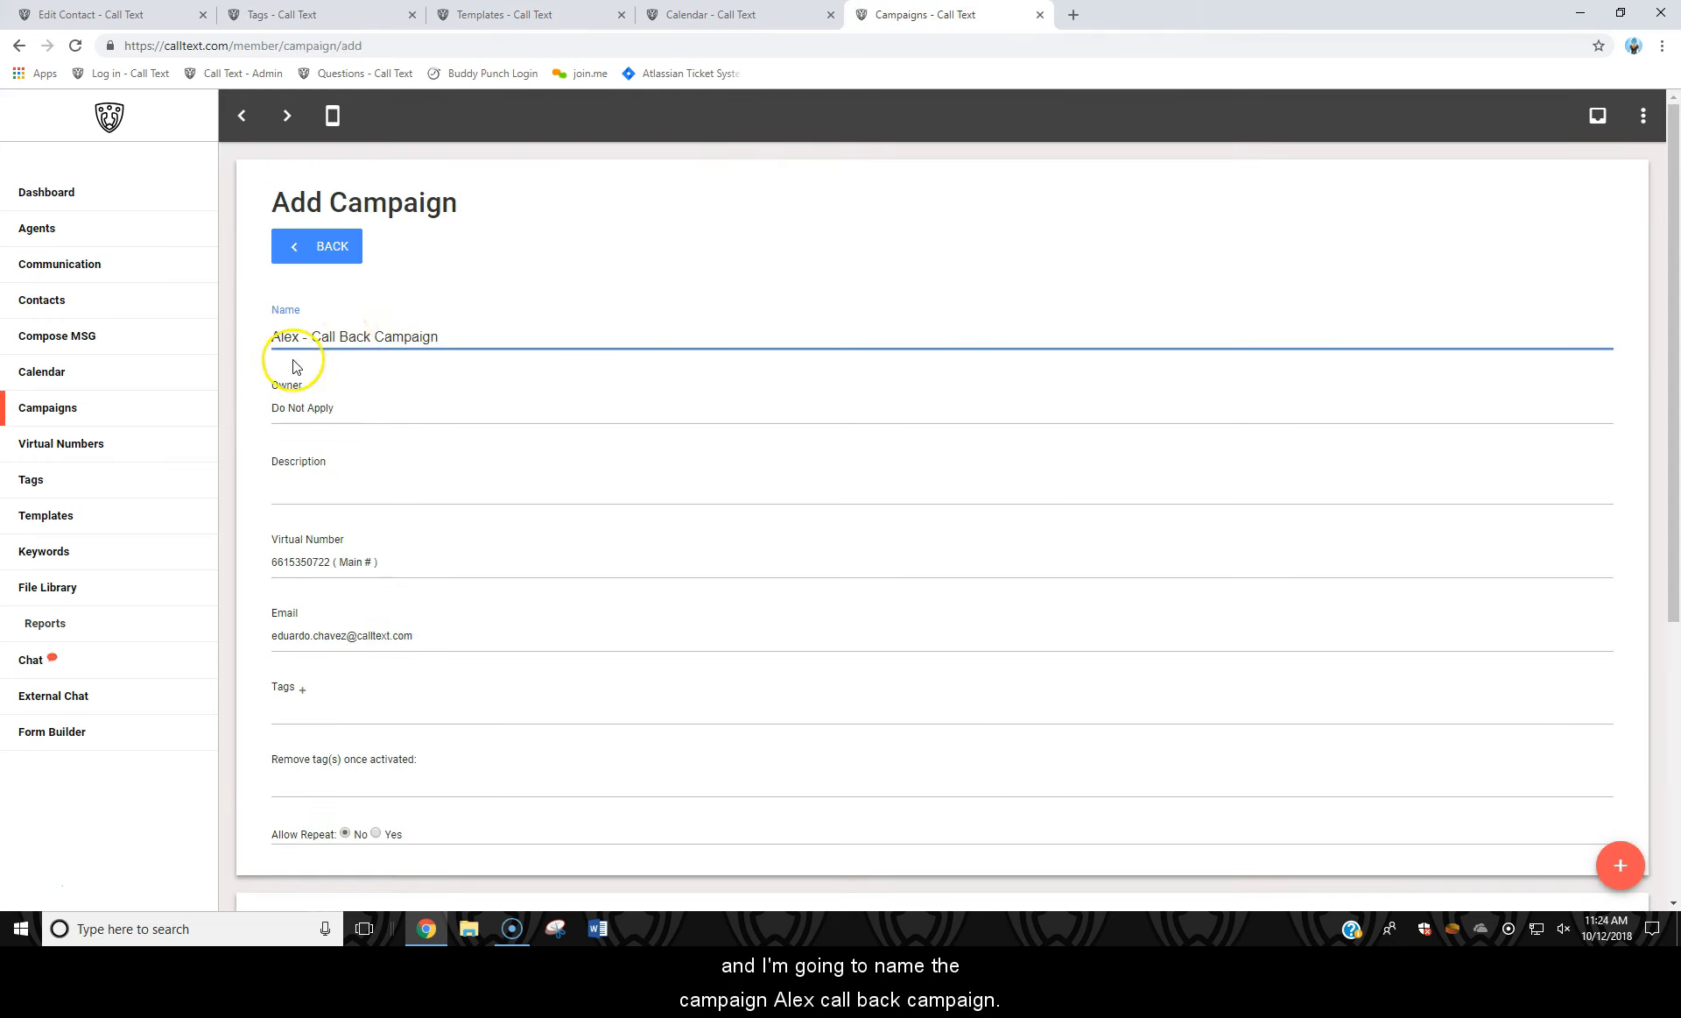
- Try the agent test as the campaign's owner and return the owner to Do Not Apply
scroll(426, 364, "down", 1)
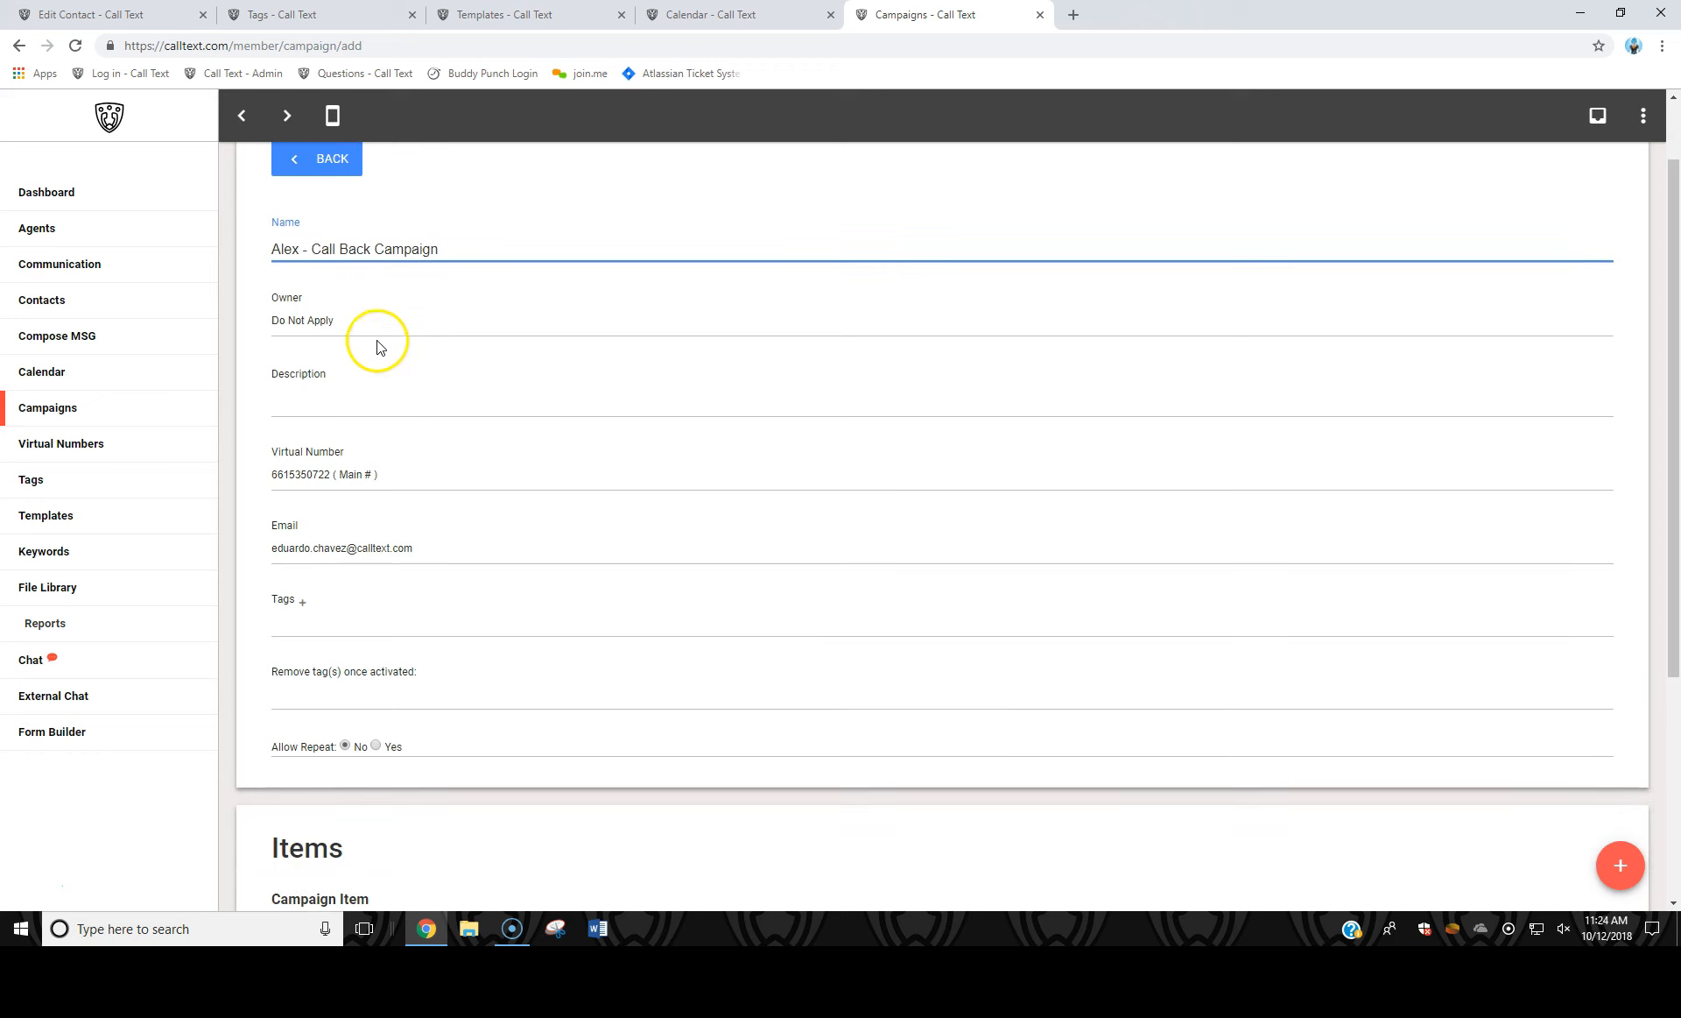
left_click(308, 326)
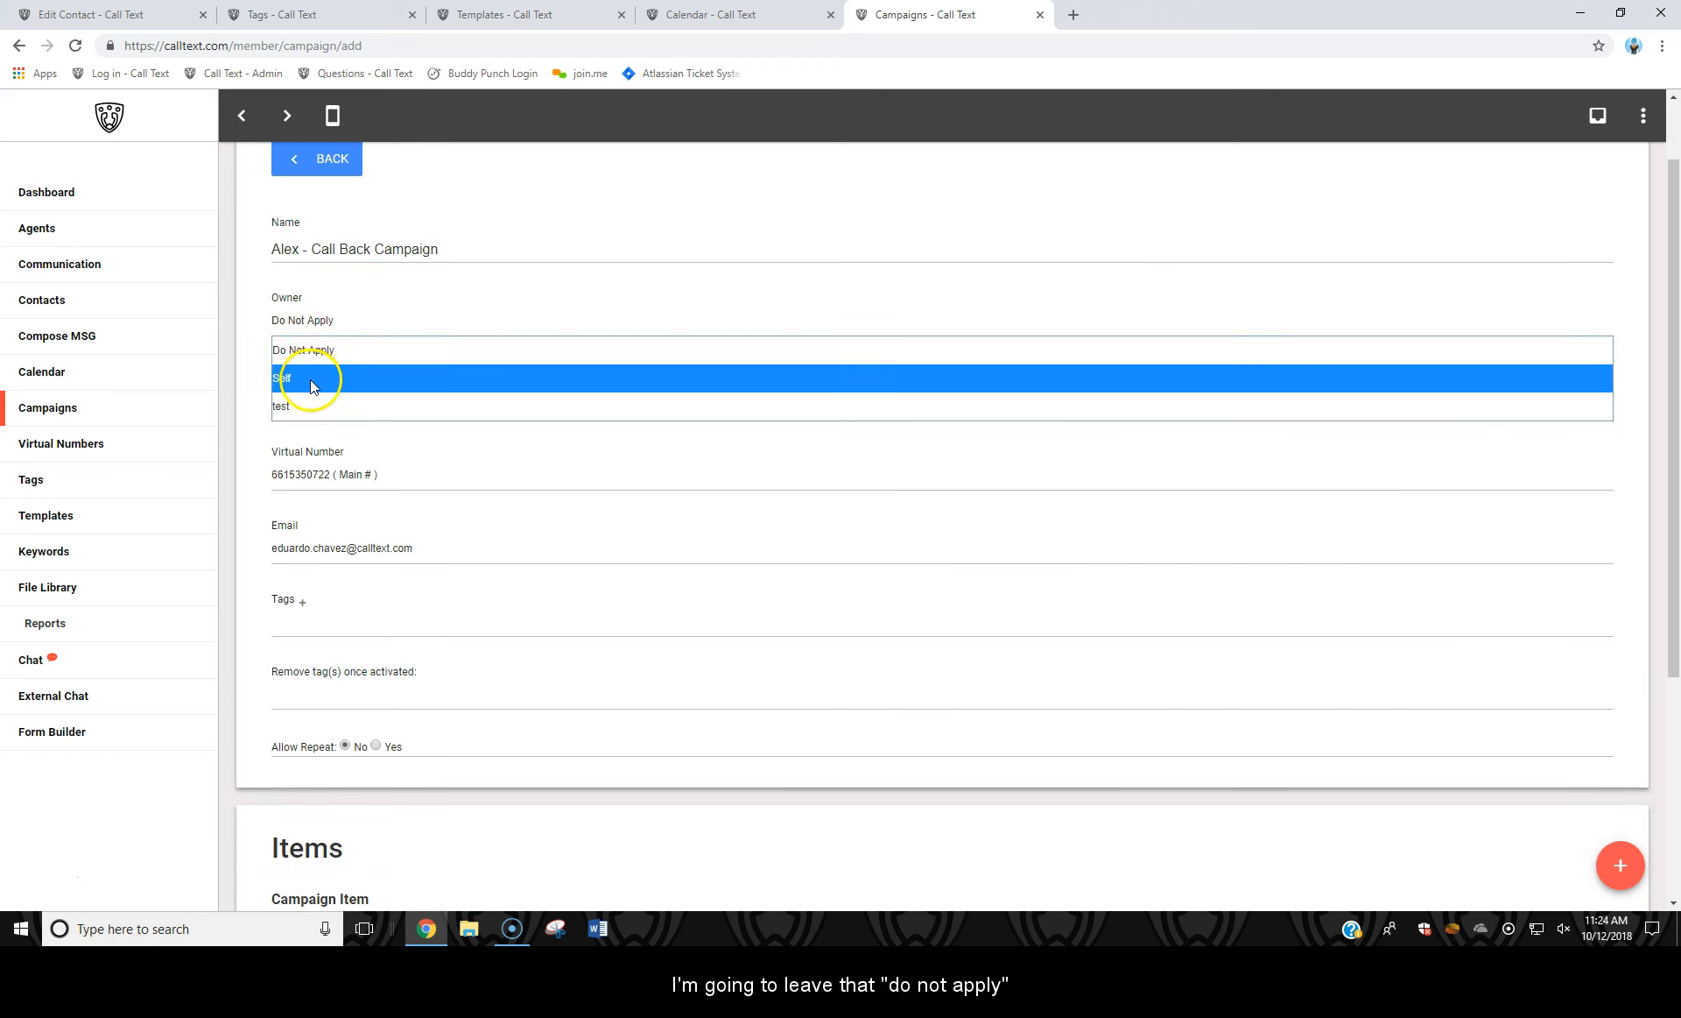
left_click(302, 349)
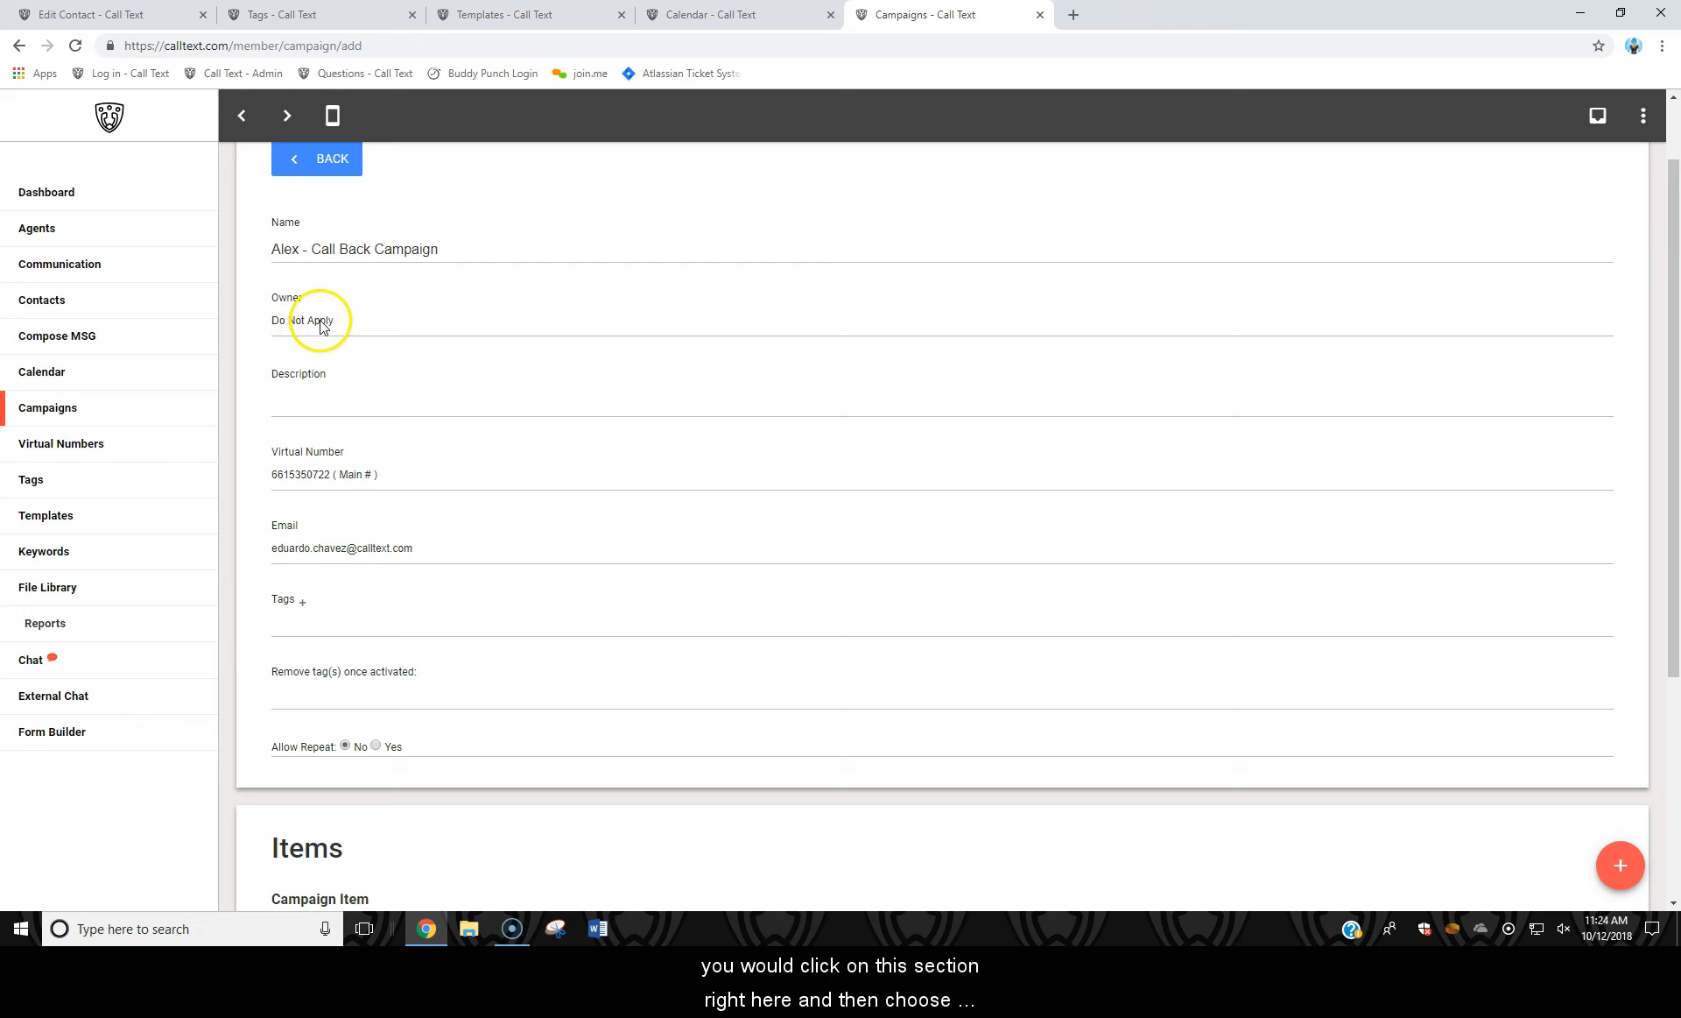
left_click(319, 322)
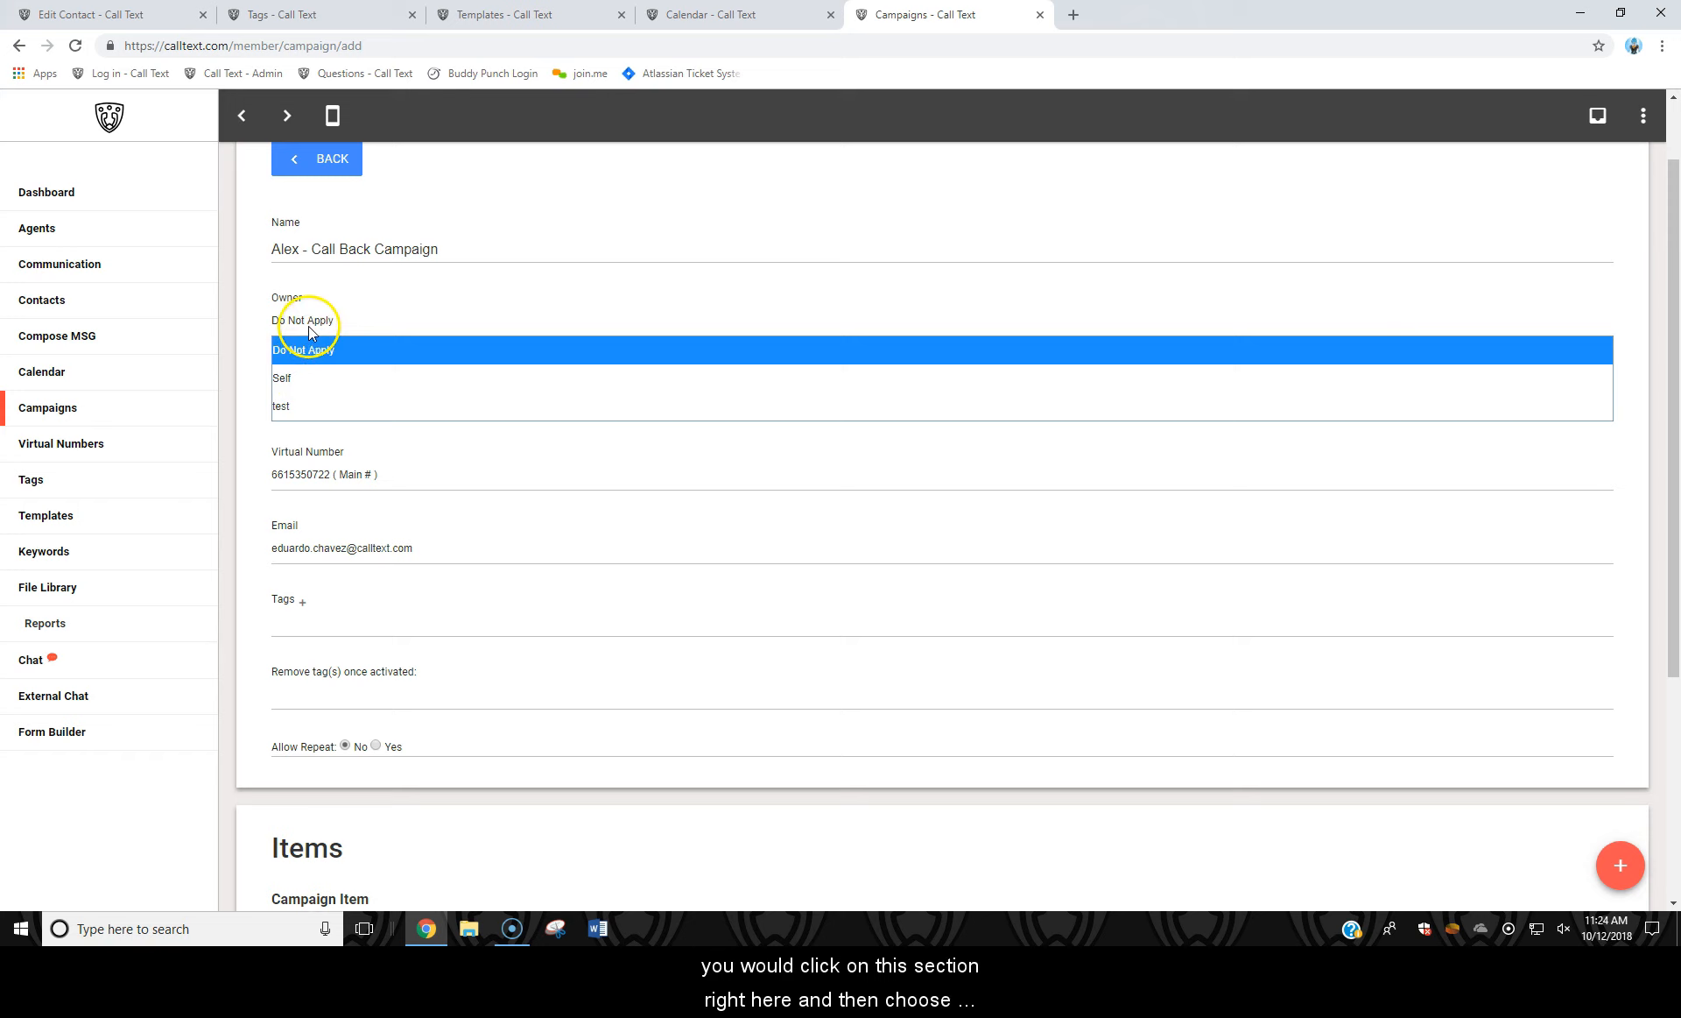
left_click(333, 320)
left_click(326, 317)
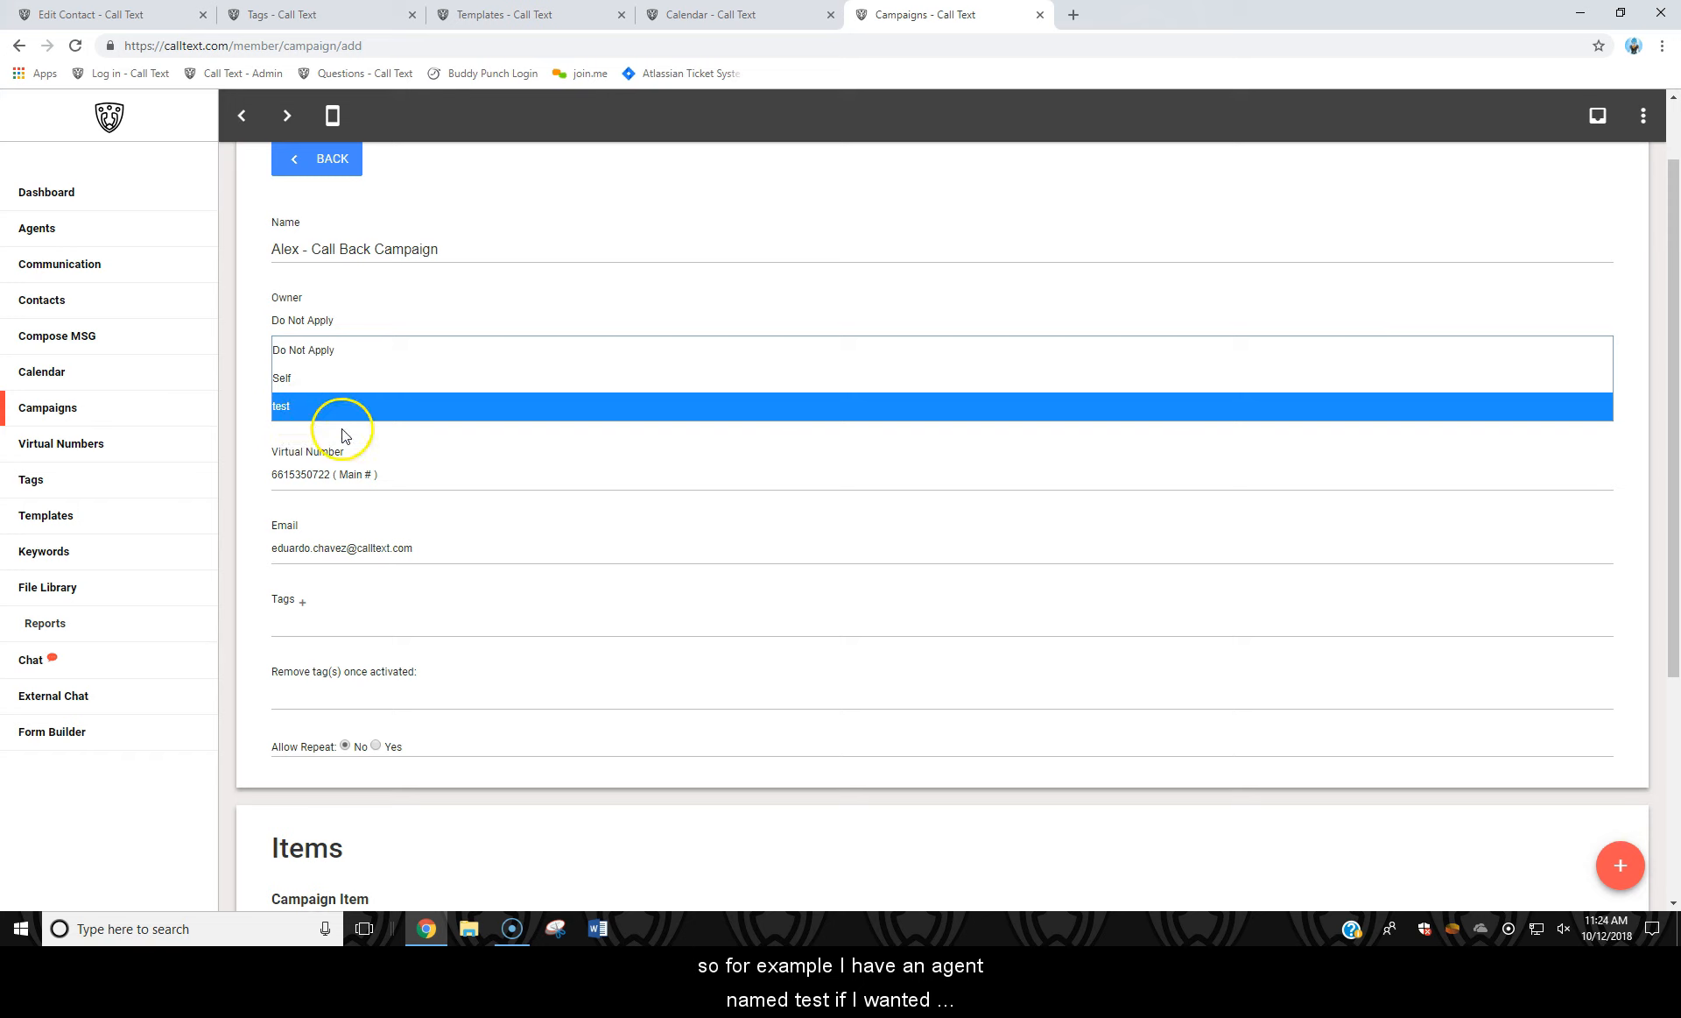
left_click(298, 409)
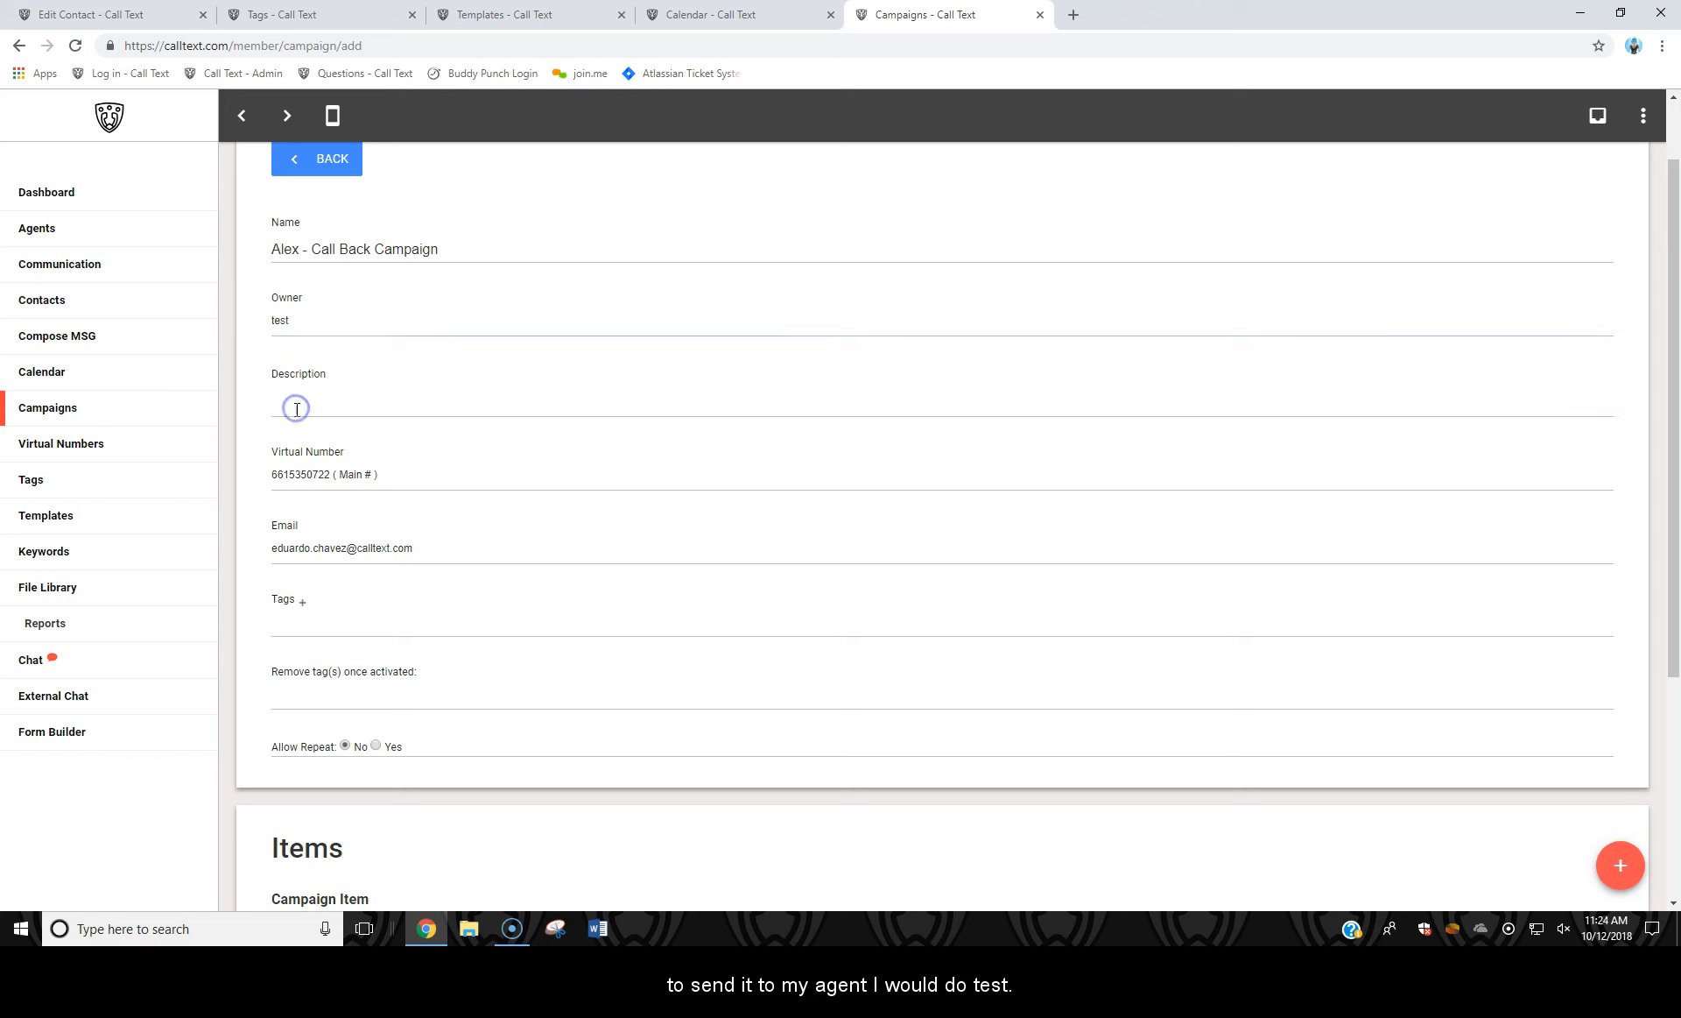
left_click(295, 321)
left_click(296, 349)
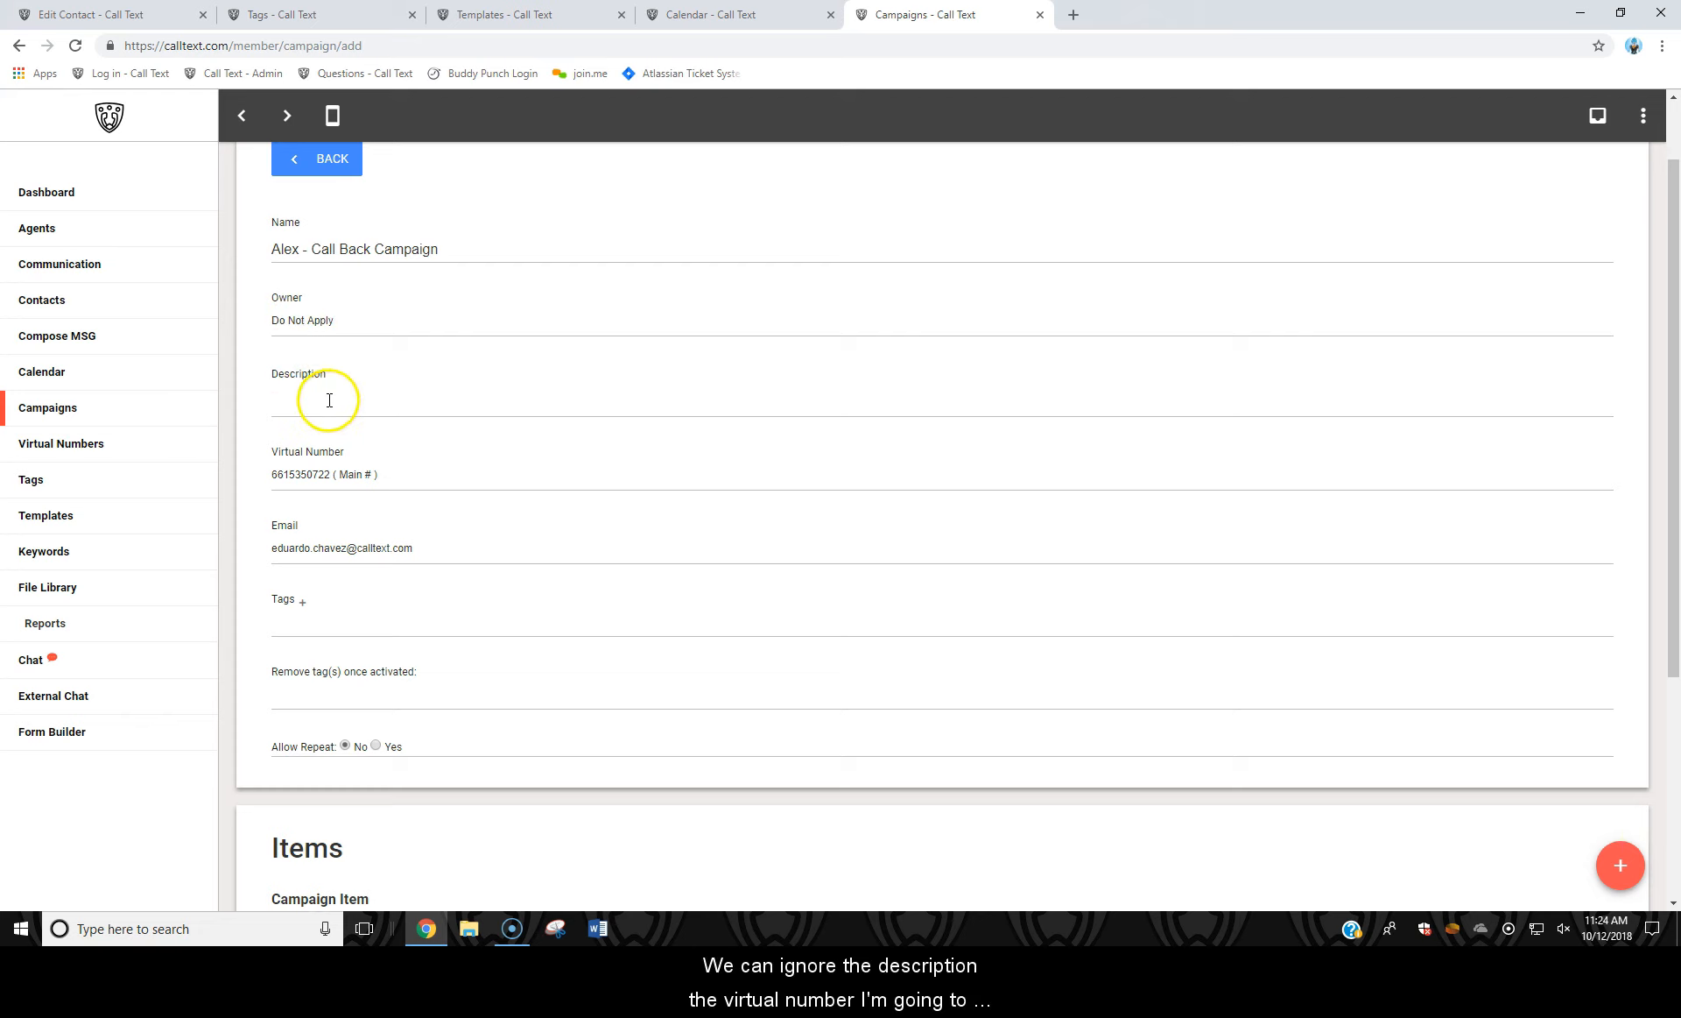
- Choose the Main # virtual number for the campaign and keep the preselected e-mail account
scroll(327, 386, "down", 2)
left_click(330, 325)
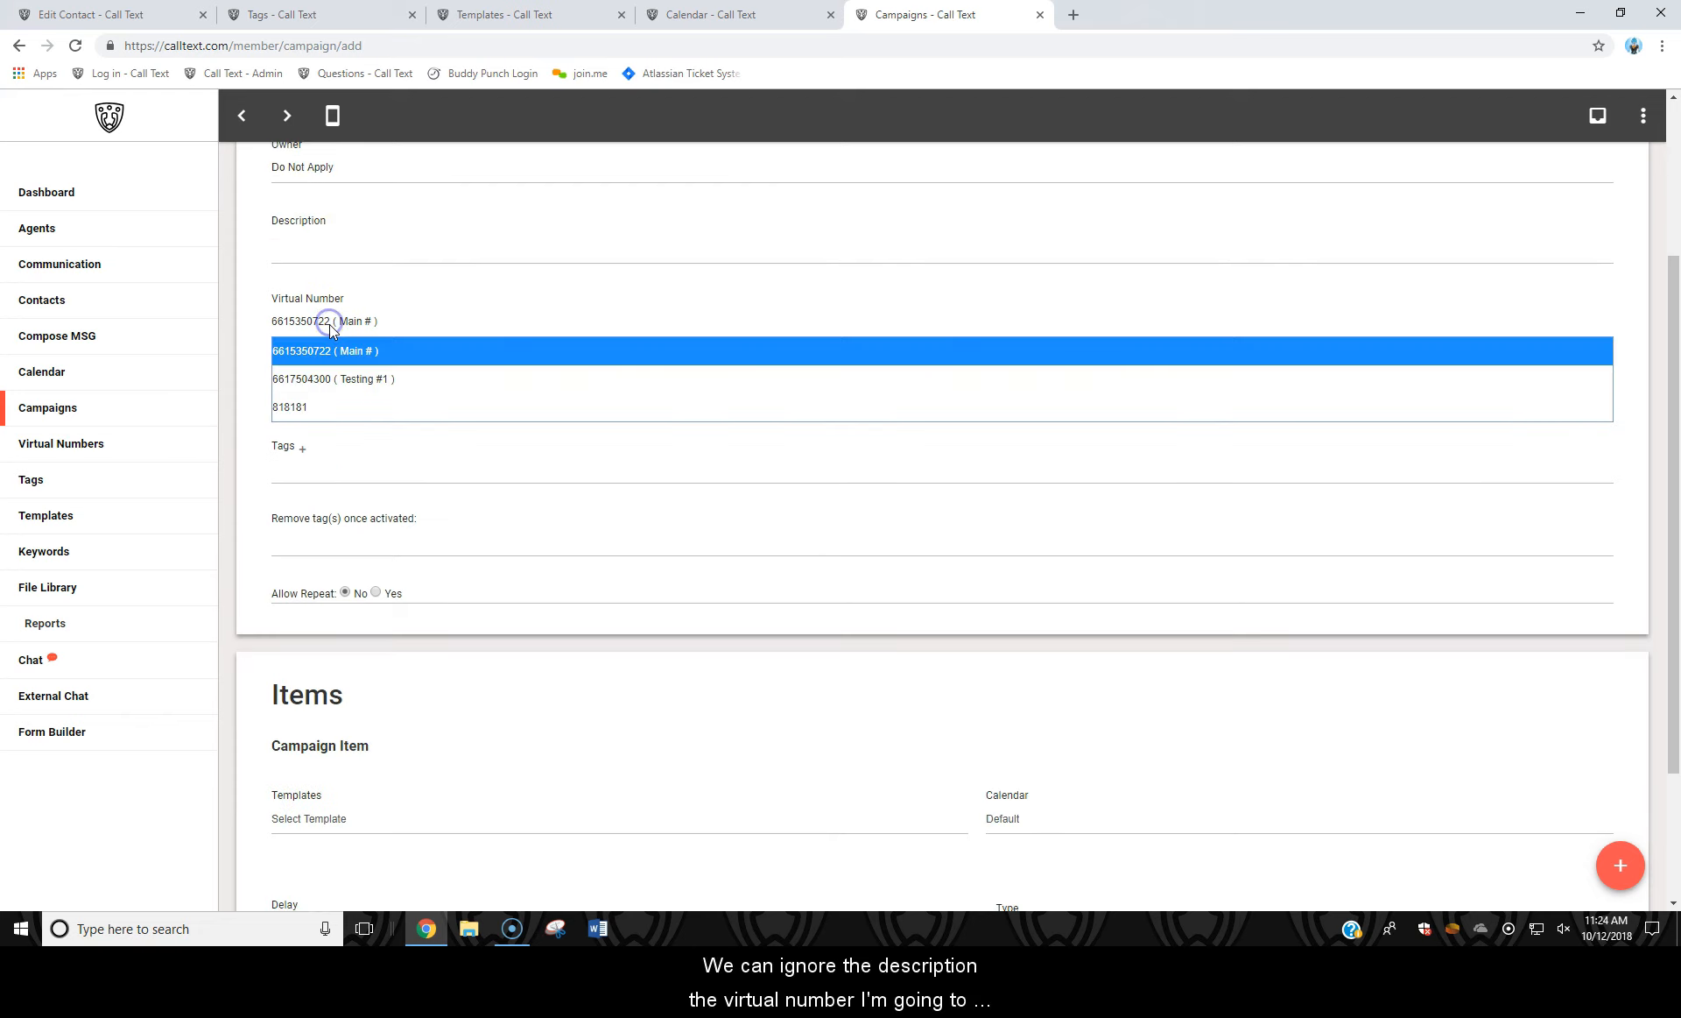
left_click(341, 350)
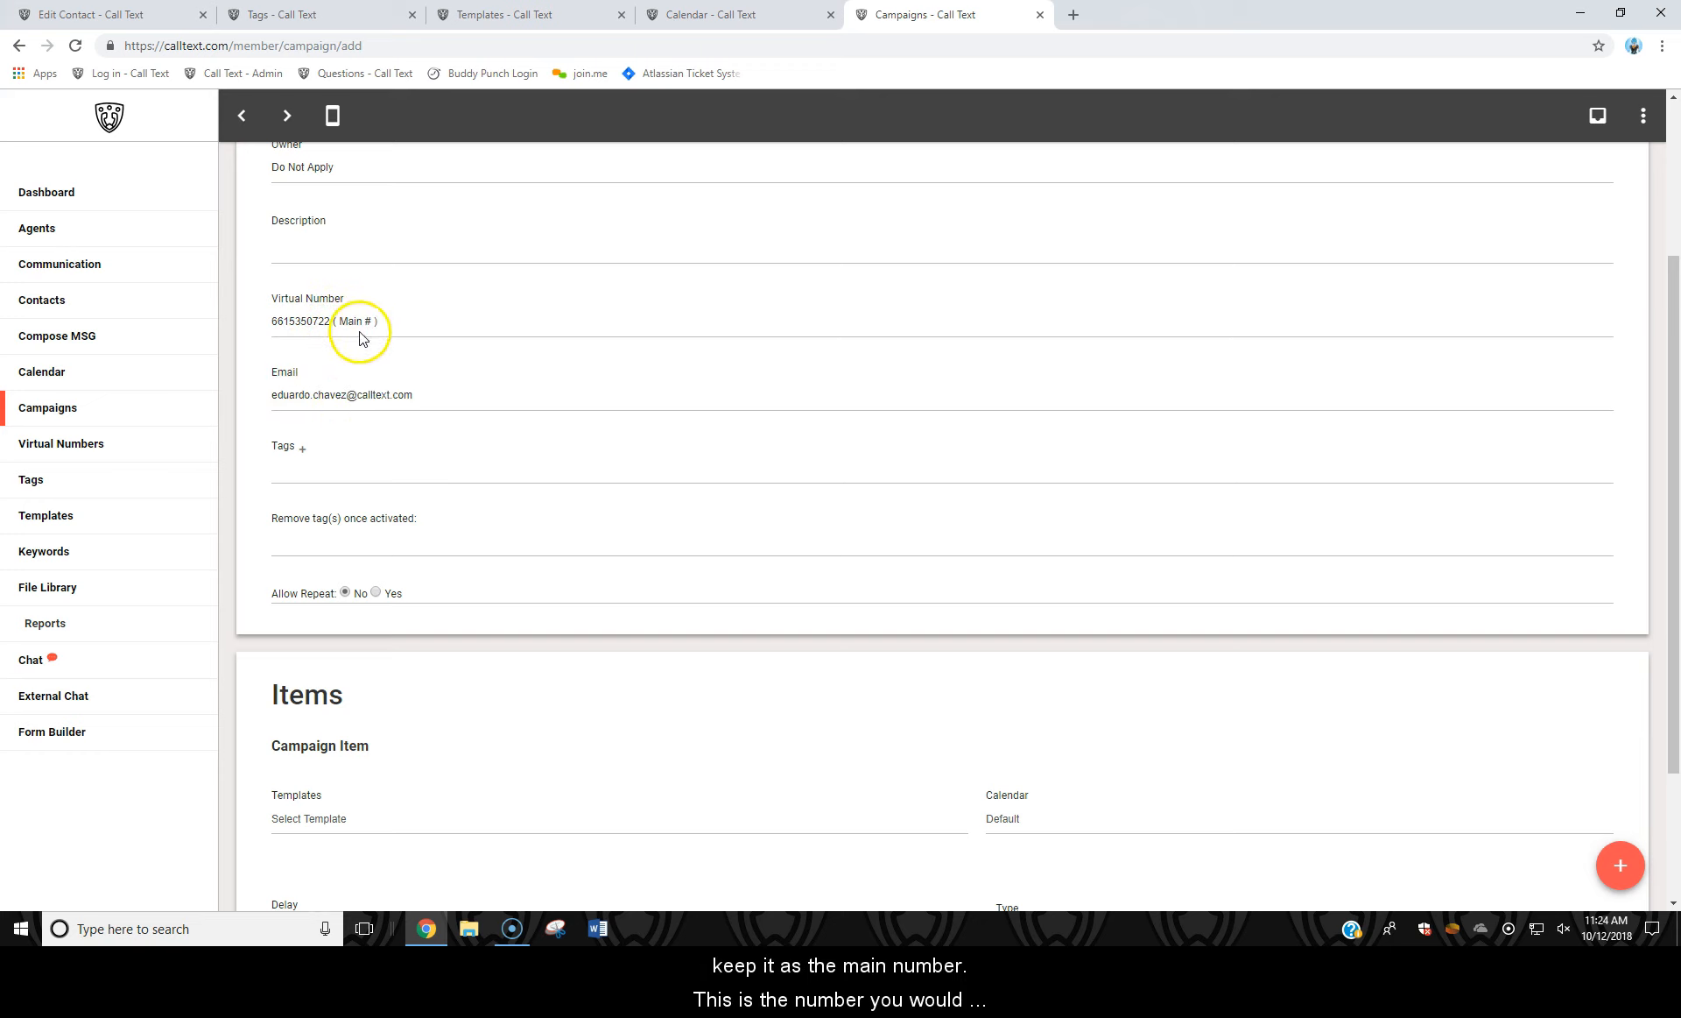
scroll(367, 333, "down", 1)
scroll(372, 336, "down", 1)
left_click(354, 267)
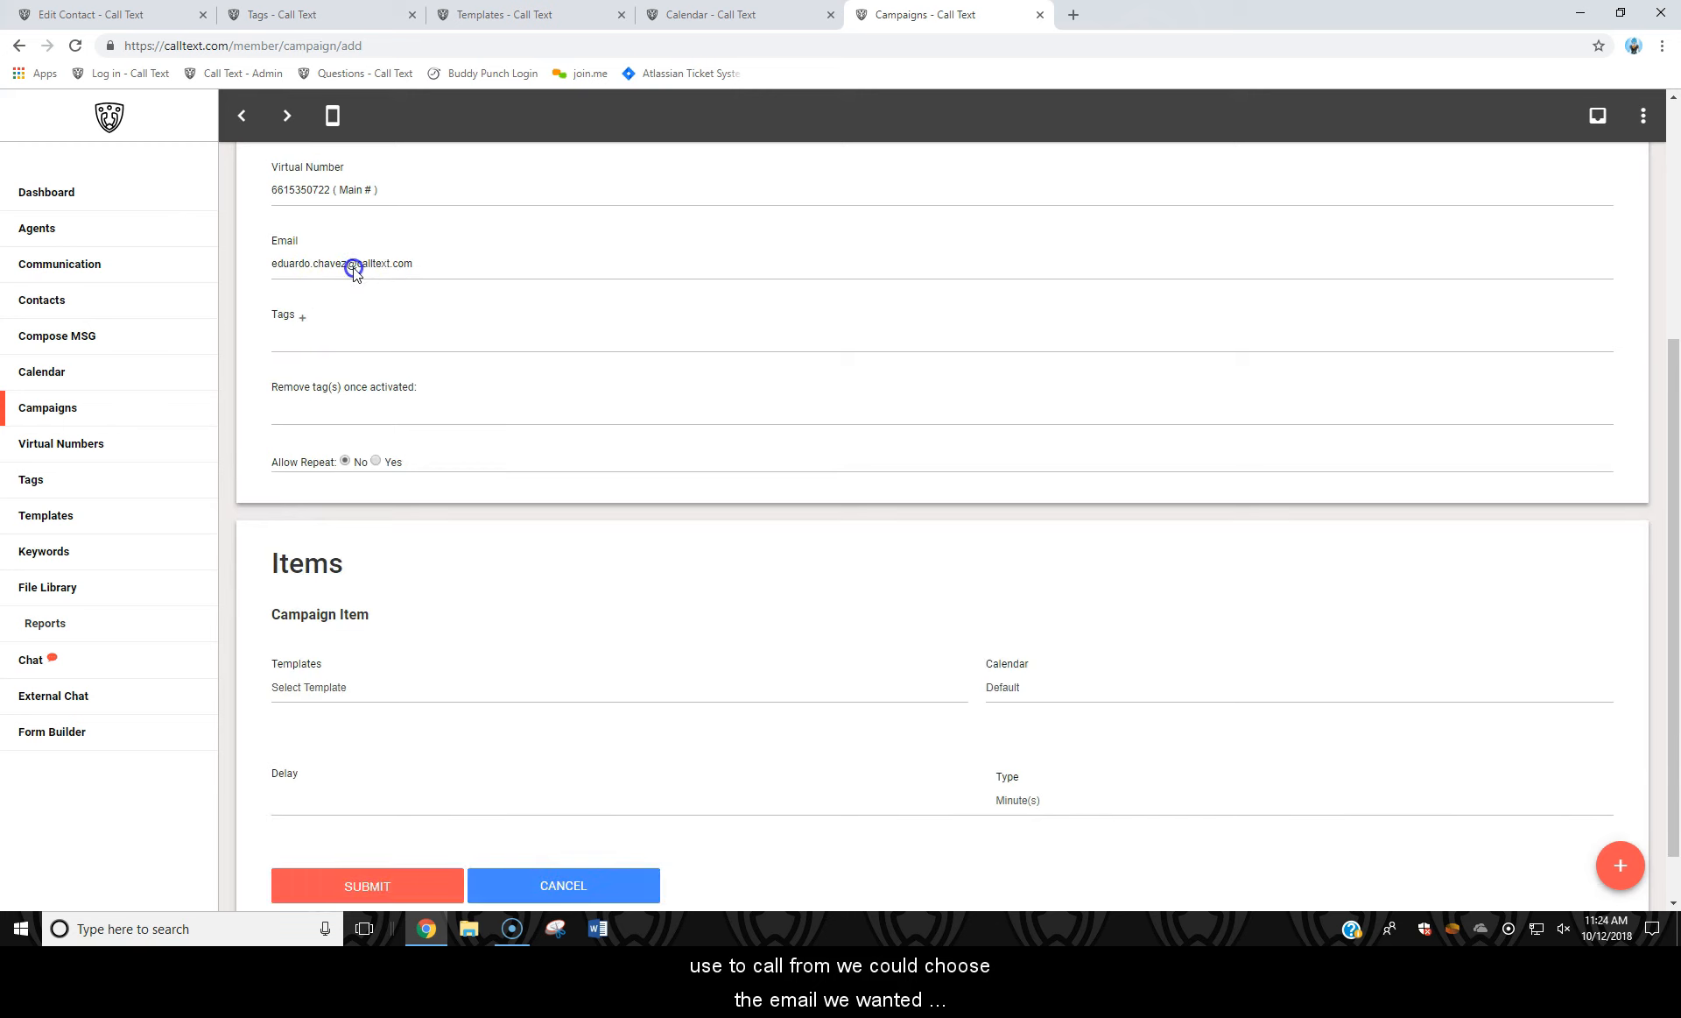
left_click(308, 278)
left_click(307, 267)
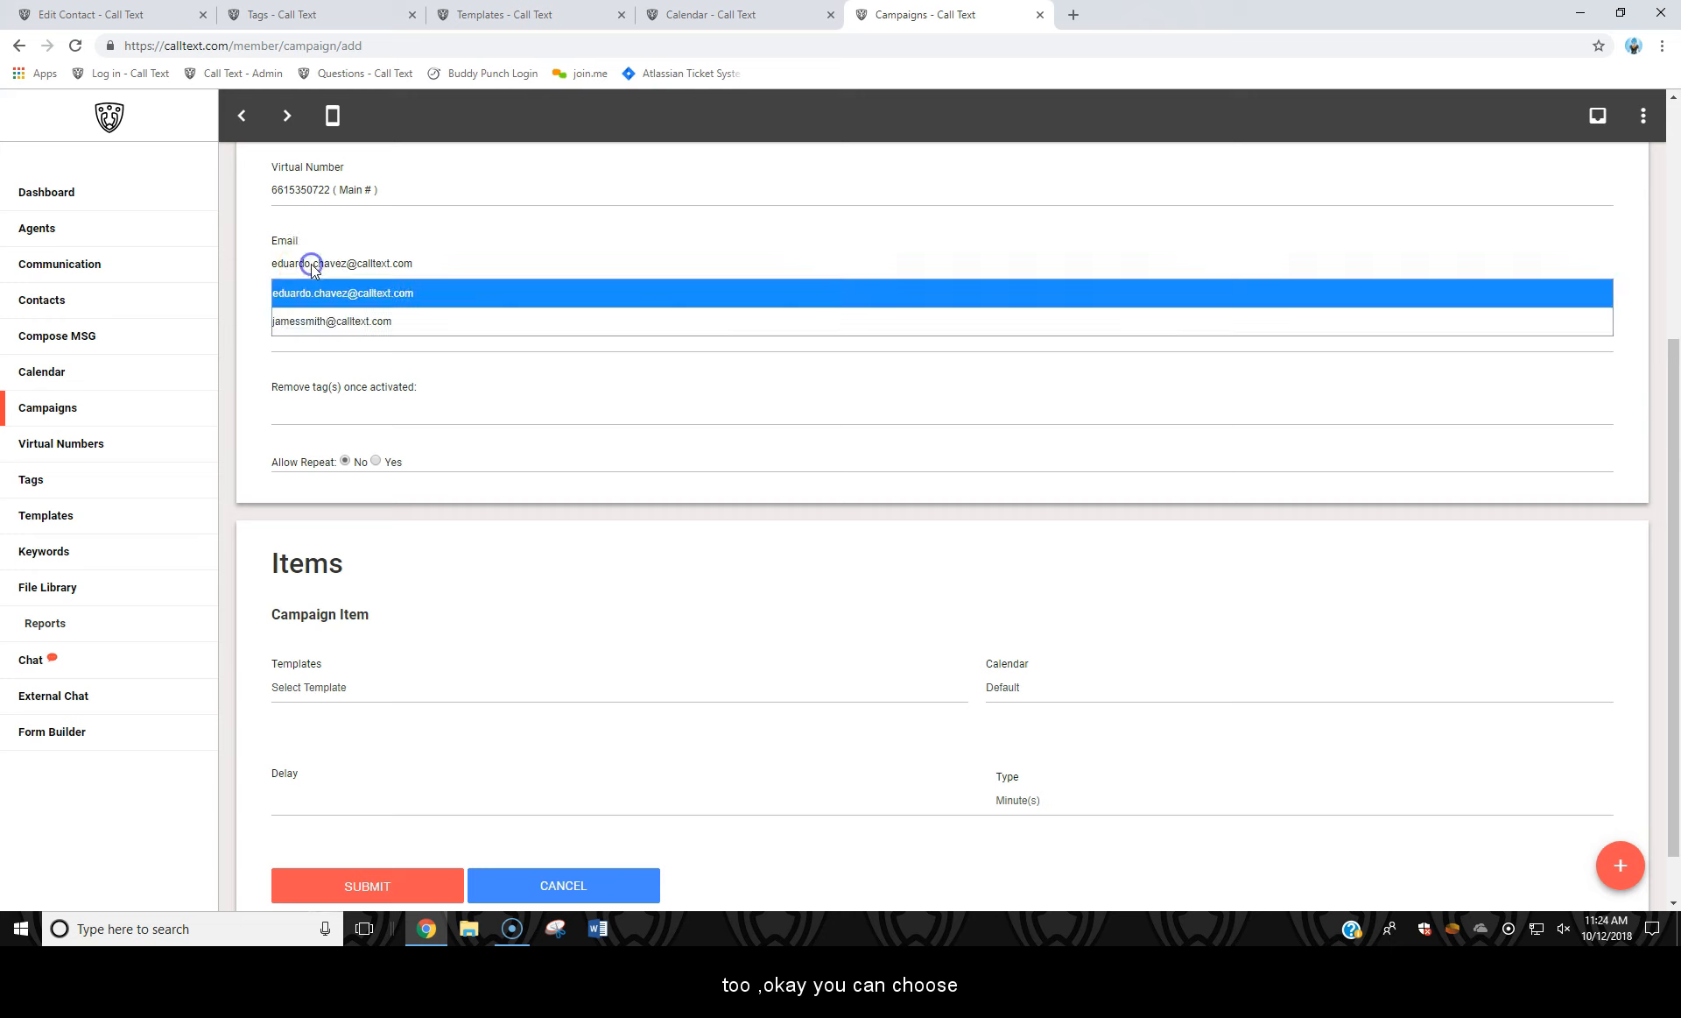
left_click(310, 275)
left_click(265, 273)
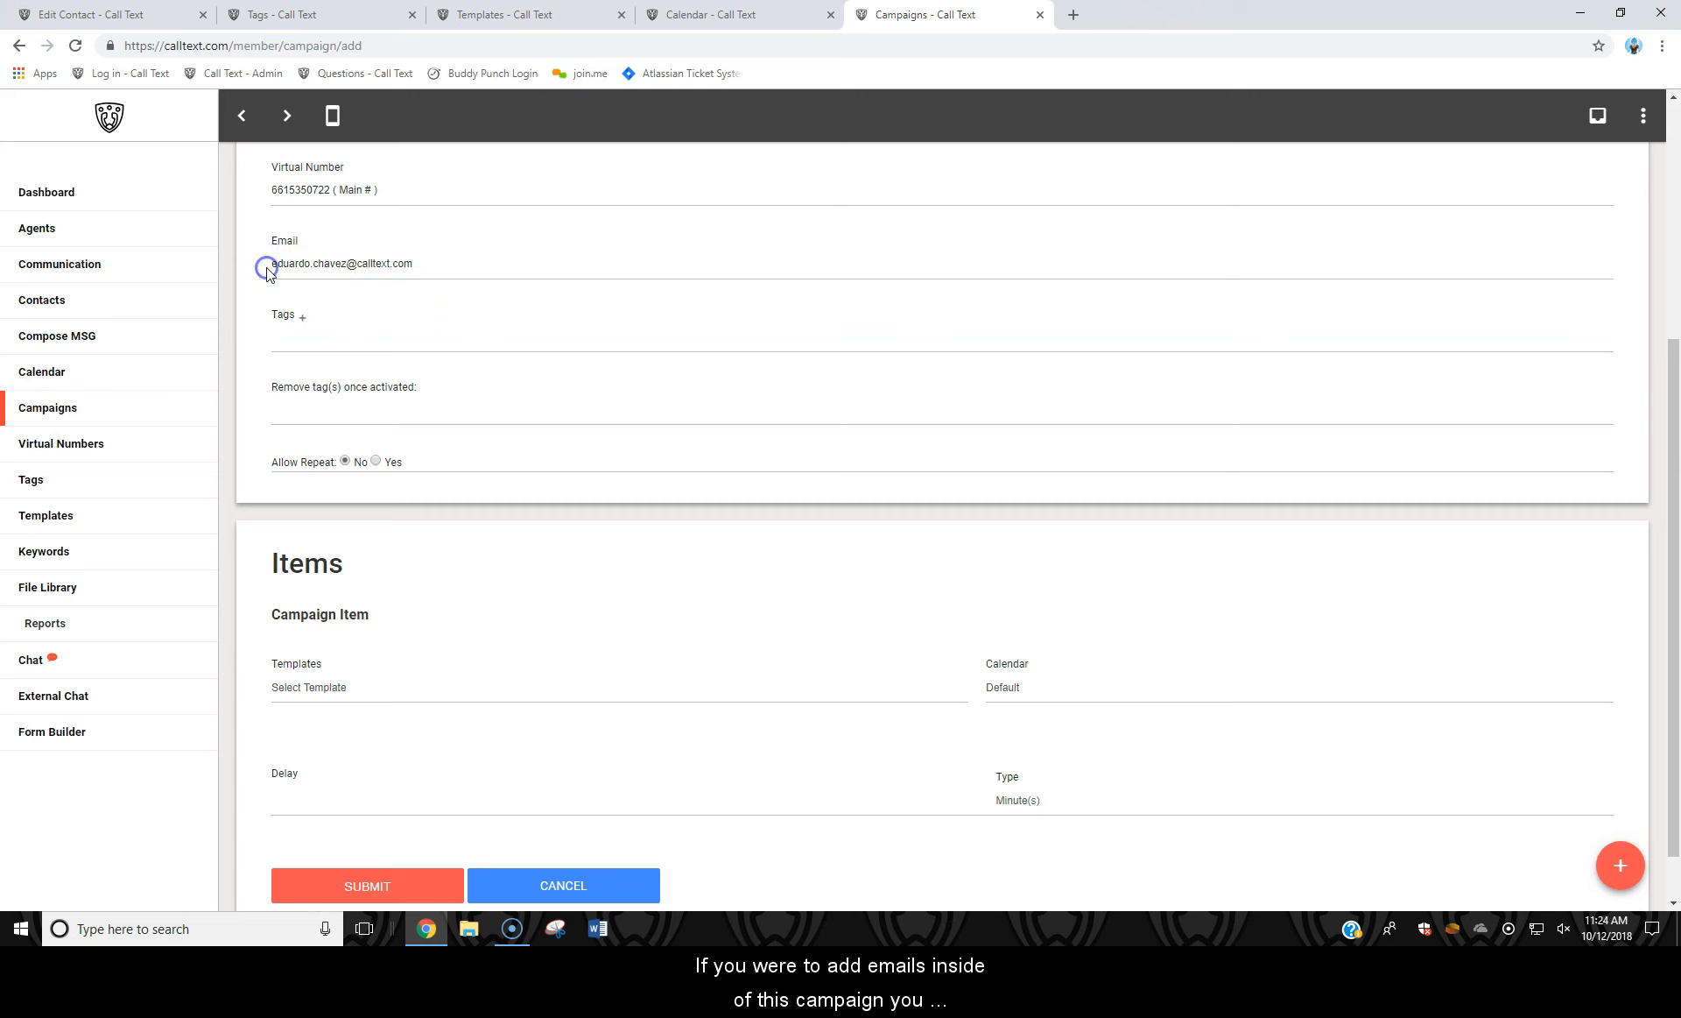
- Add the call-back campaign tag as the campaign's trigger tag and set Allow Repeat to No
left_click(294, 331)
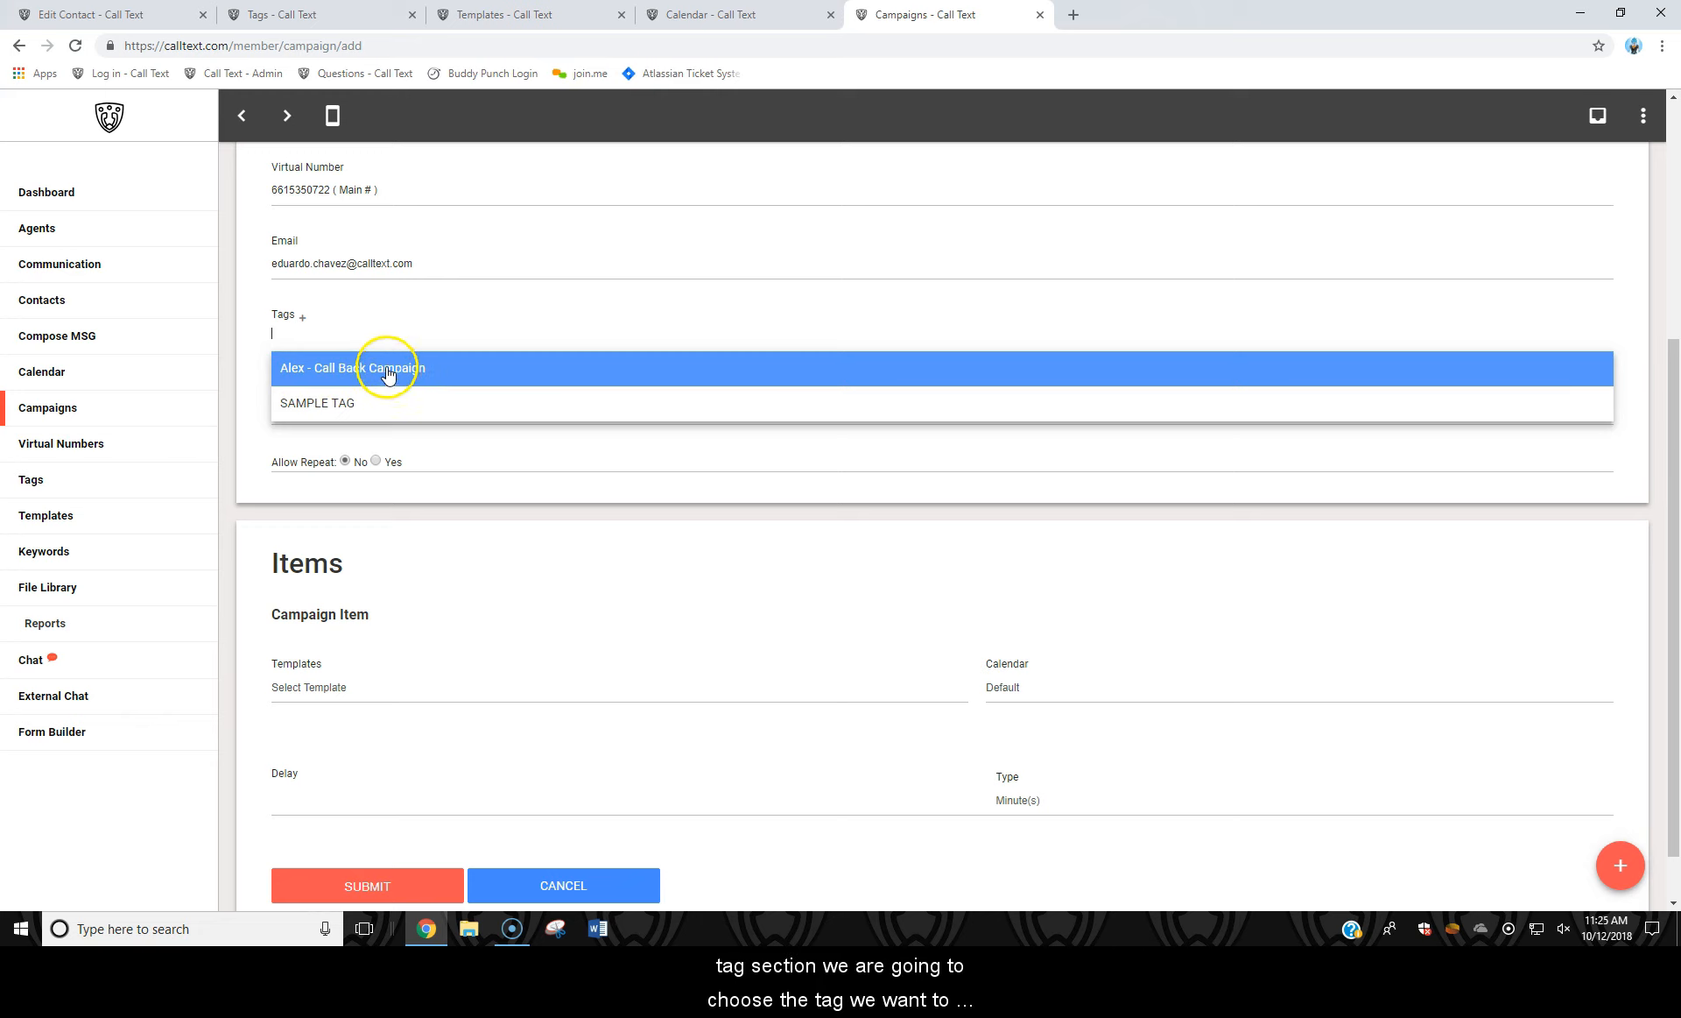
left_click(331, 373)
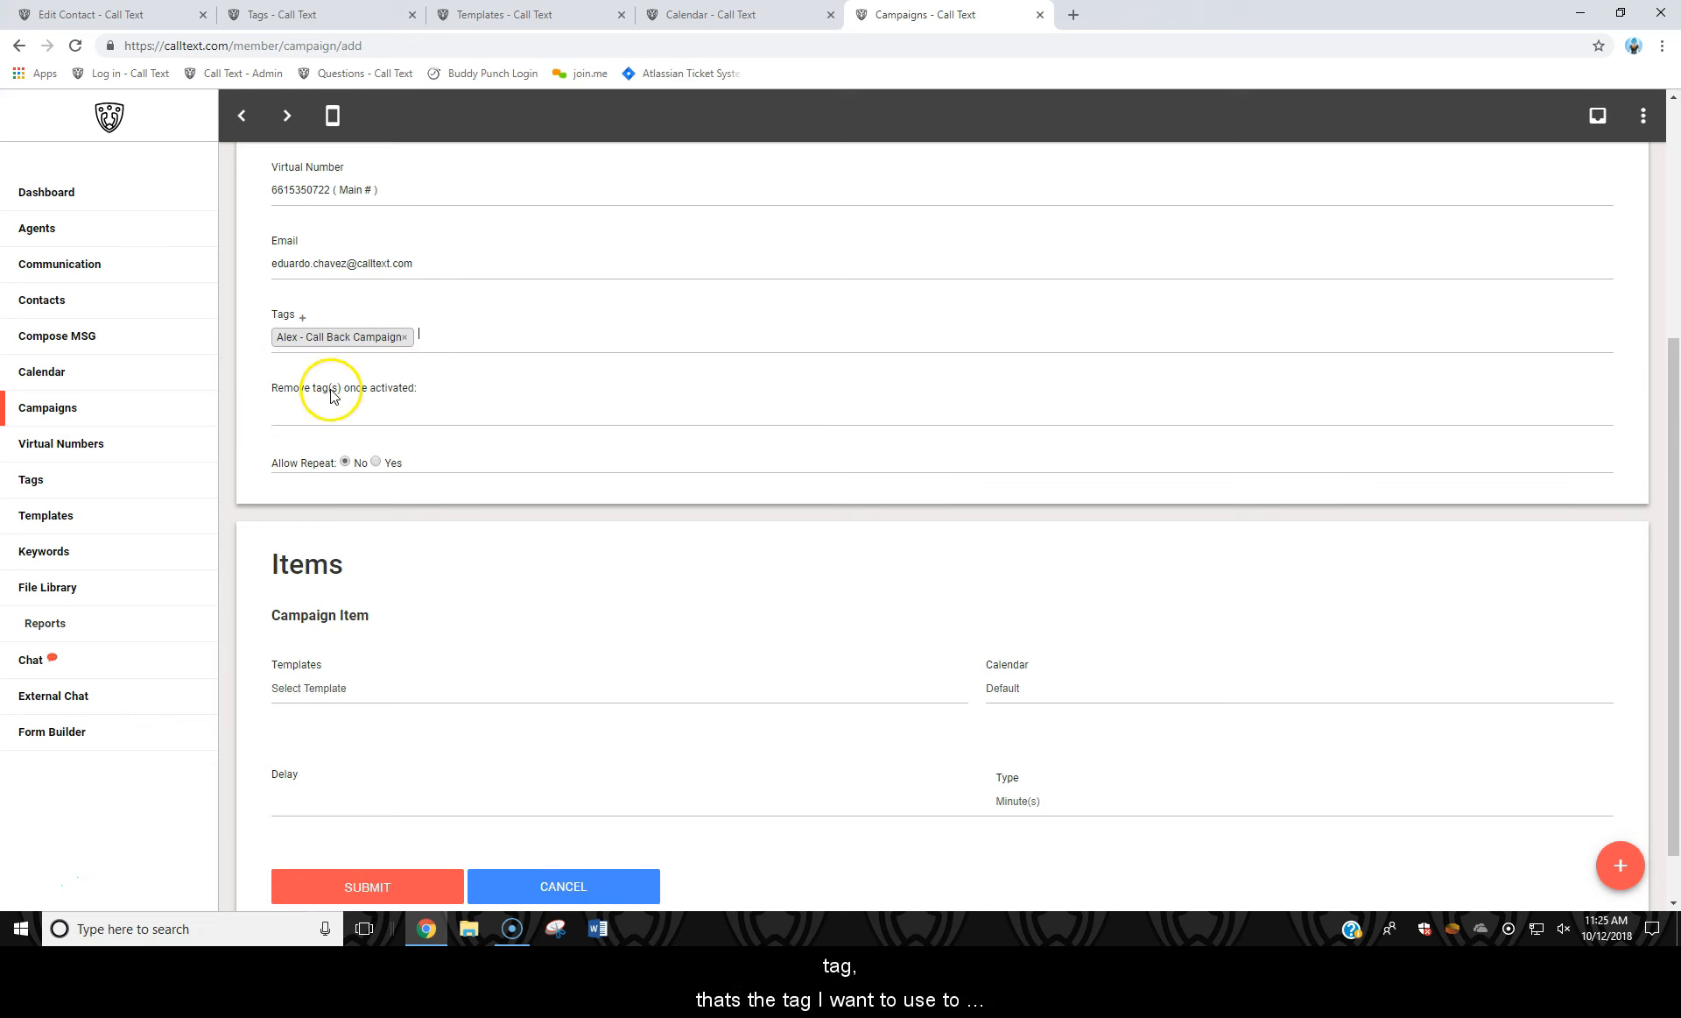
scroll(385, 324, "down", 1)
left_click(345, 400)
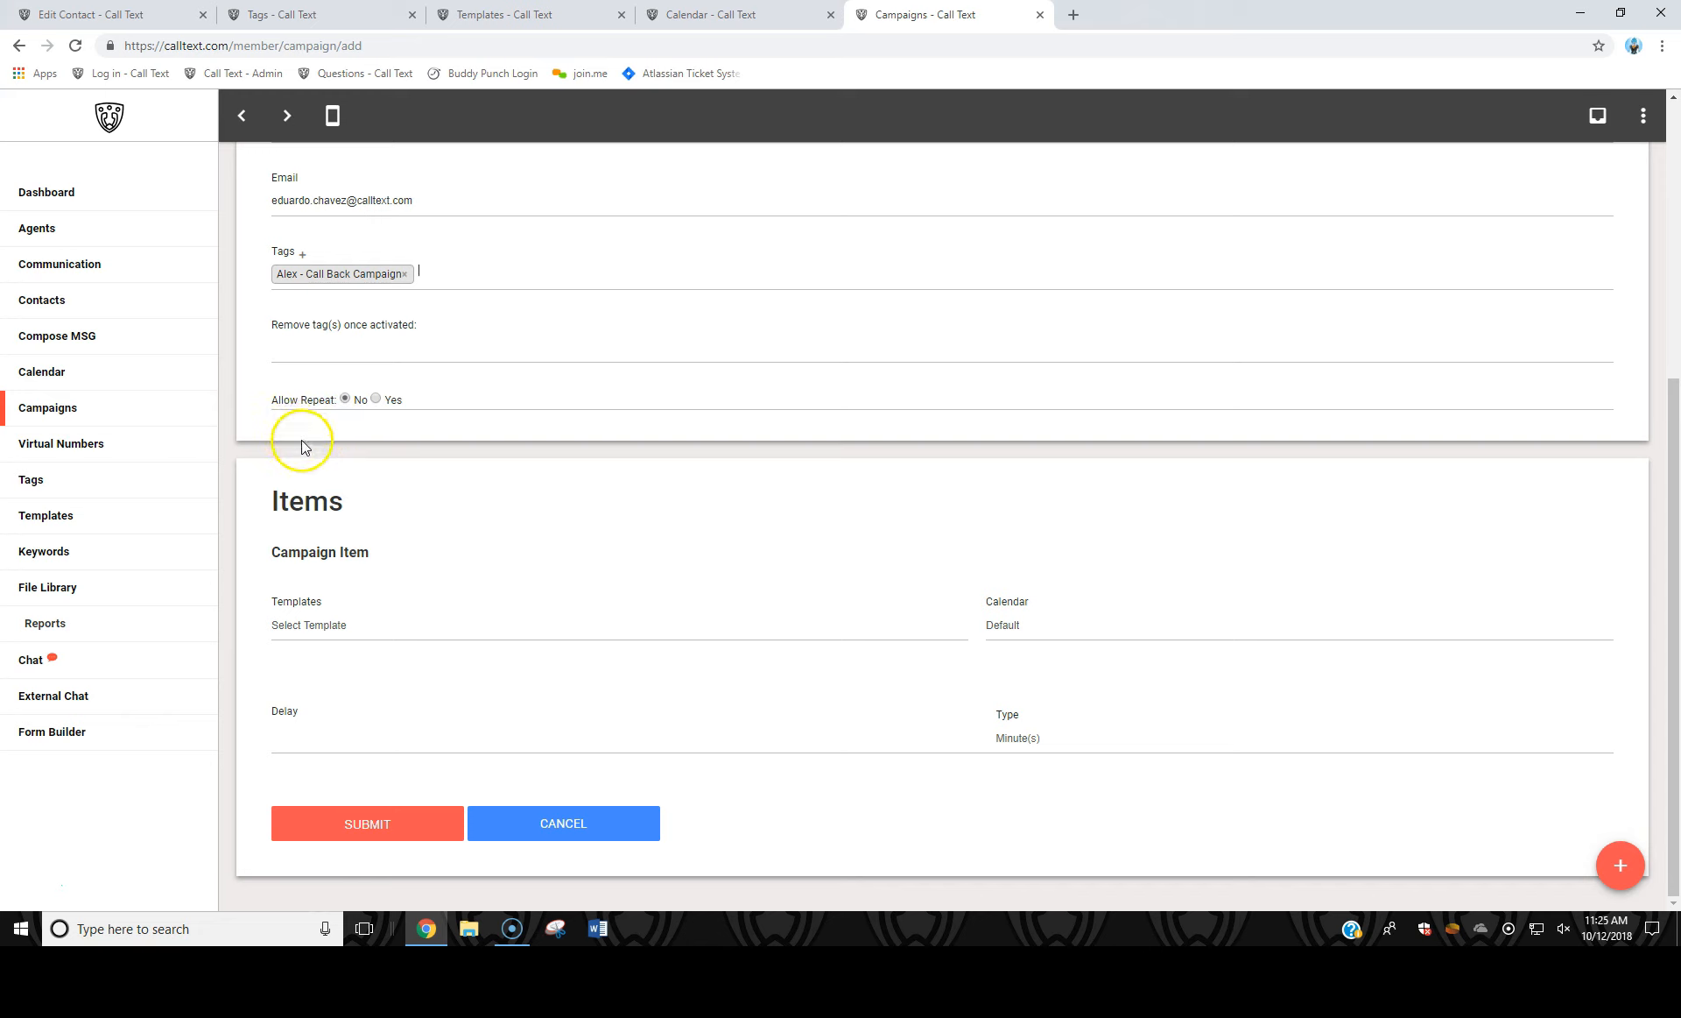
scroll(359, 376, "up", 5)
scroll(363, 378, "down", 5)
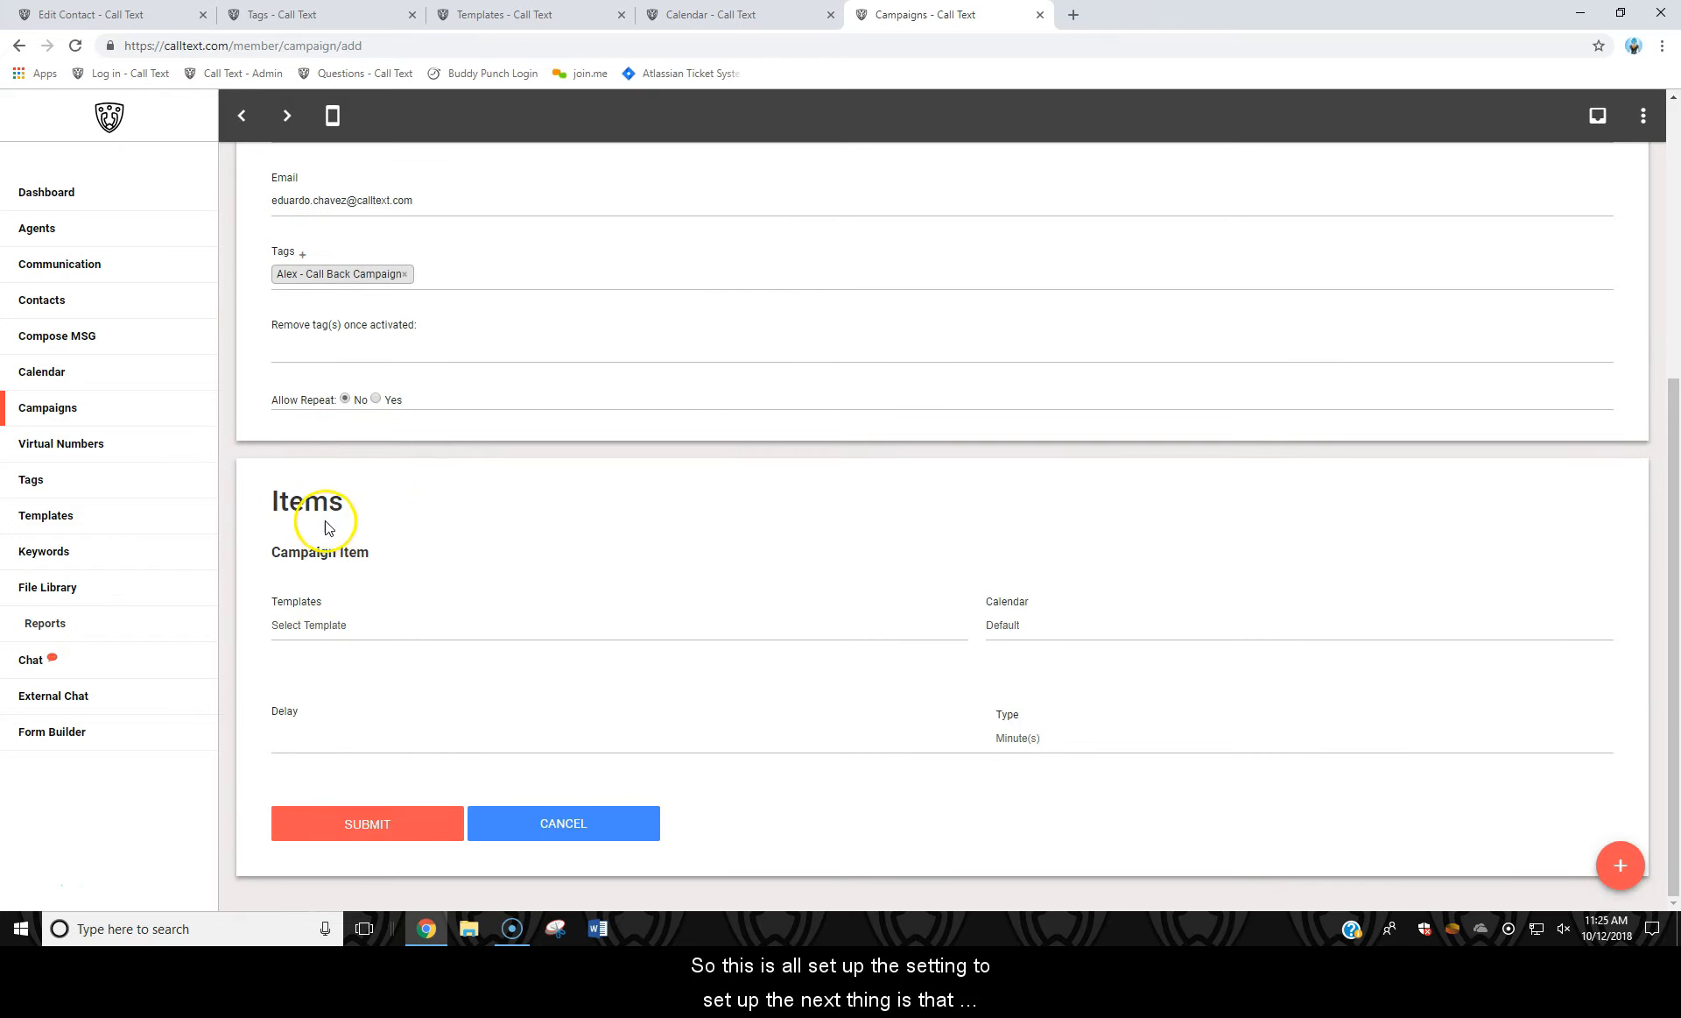
- Assign the Call Back Campaign - Day 1 call template and the Call Back Calendar to the first campaign item
left_click(335, 627)
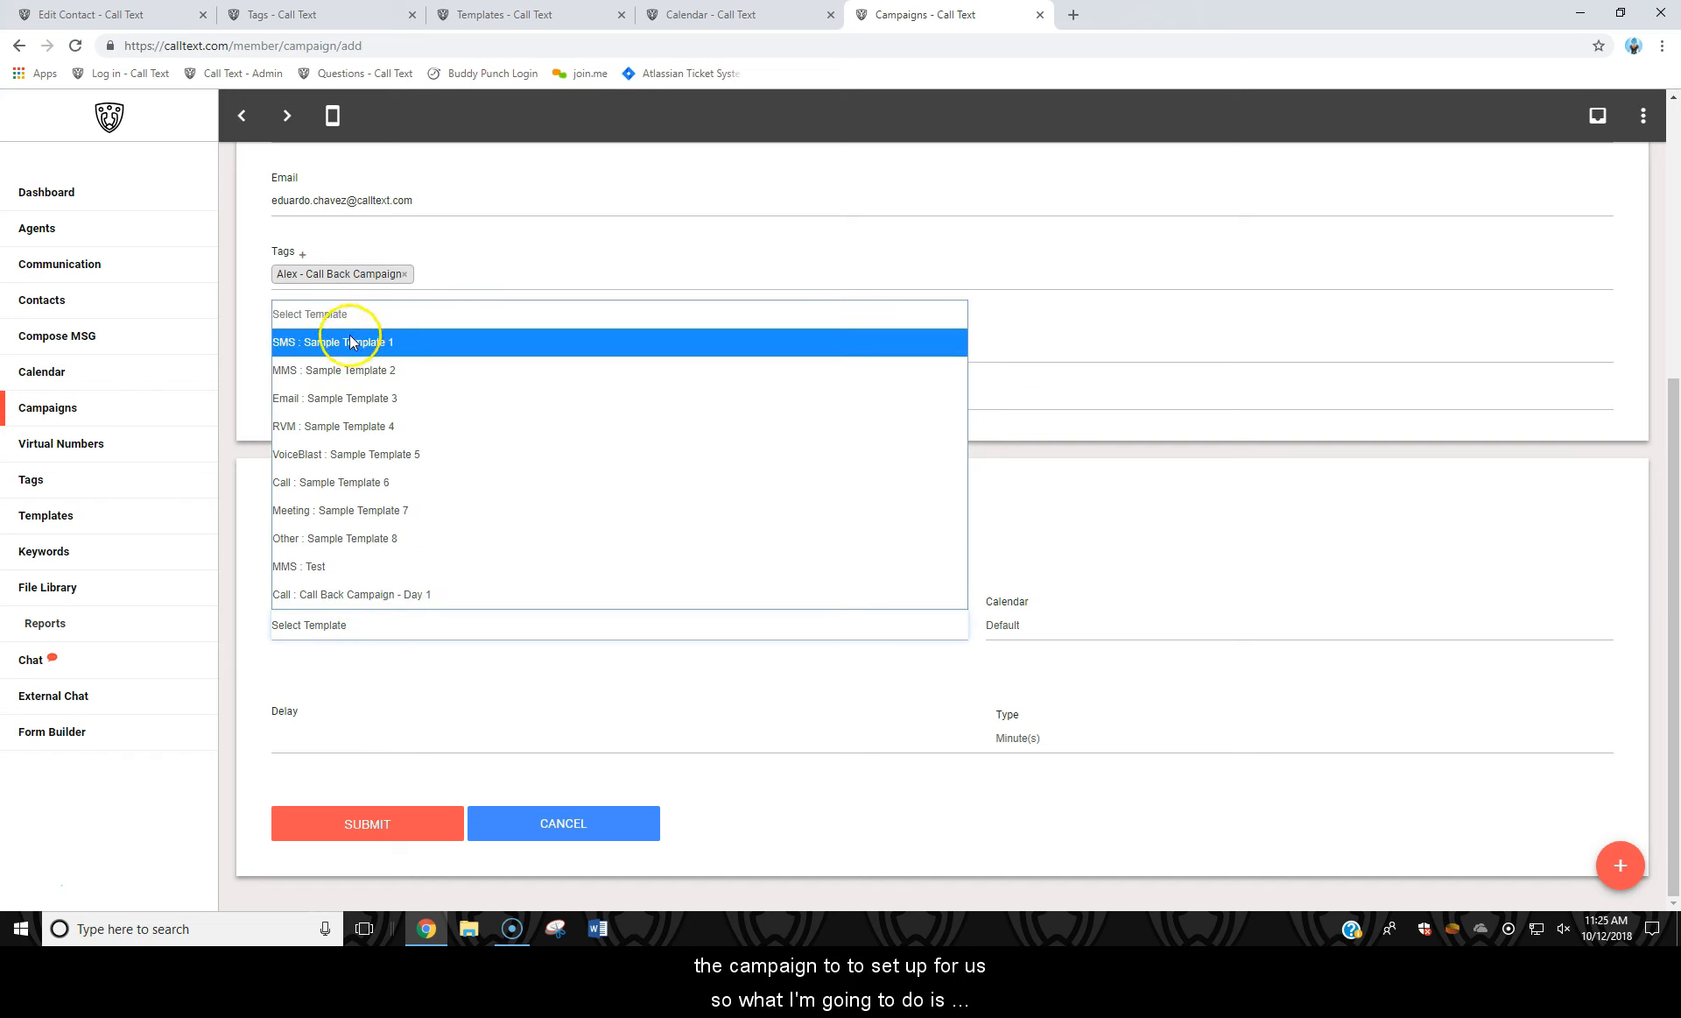
left_click(259, 667)
left_click(326, 627)
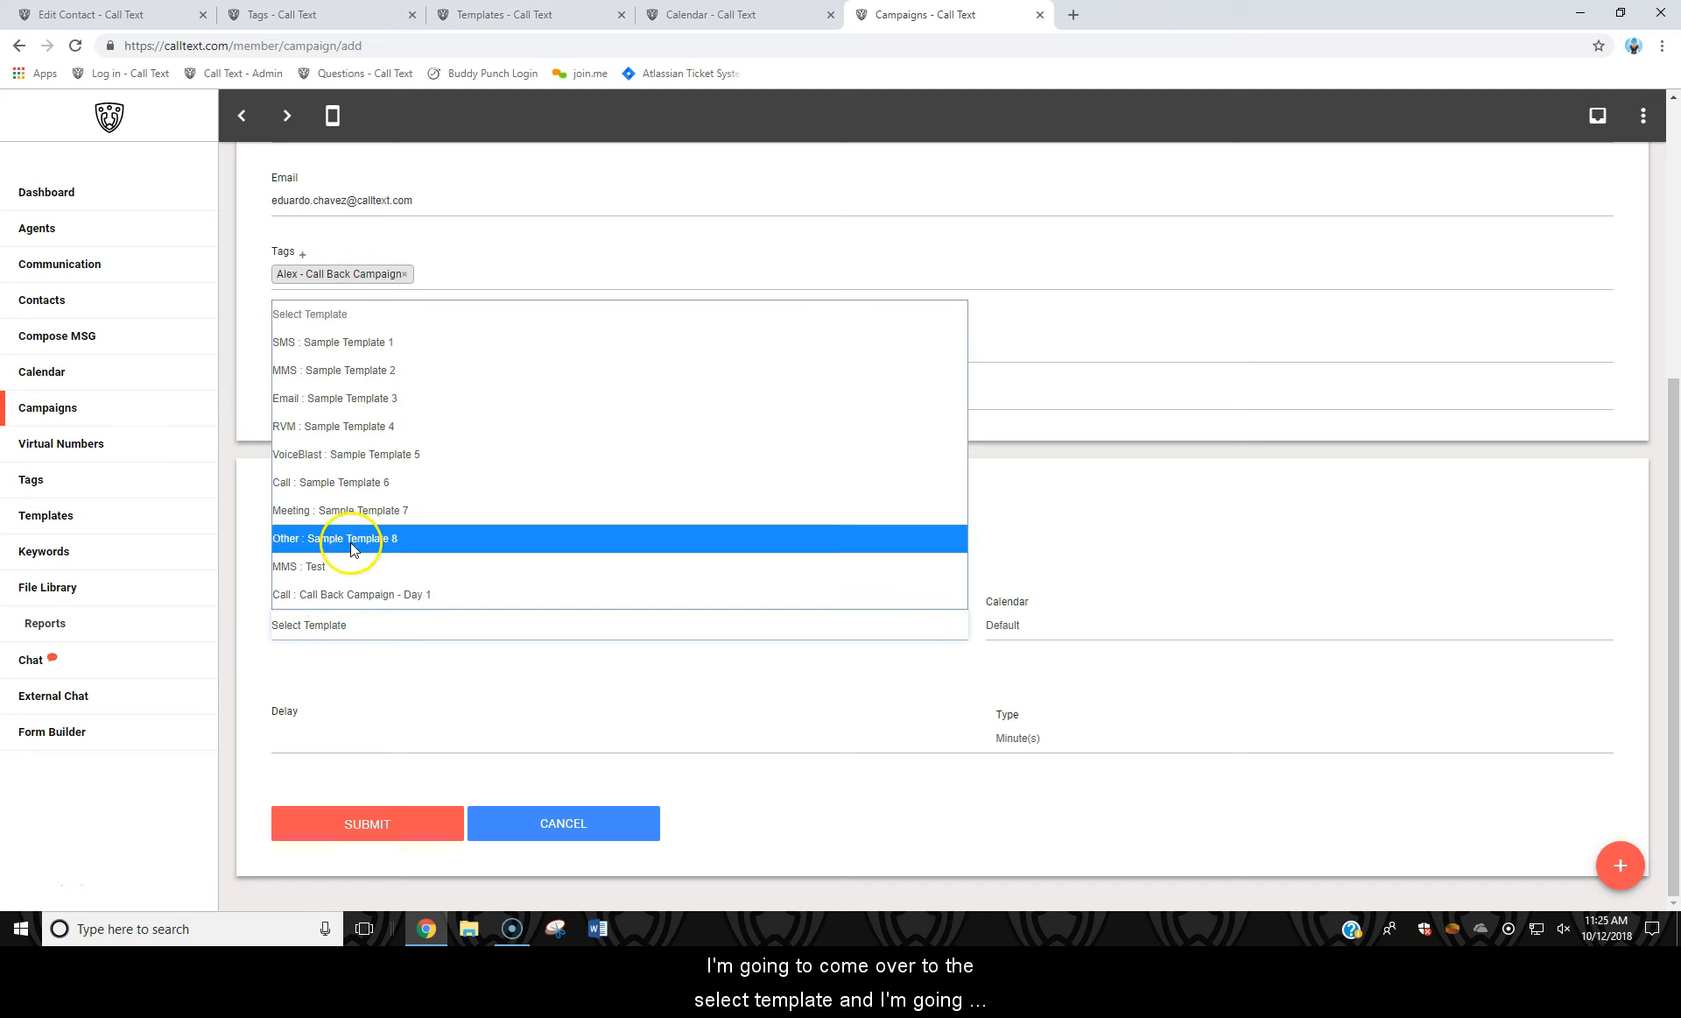
left_click(314, 594)
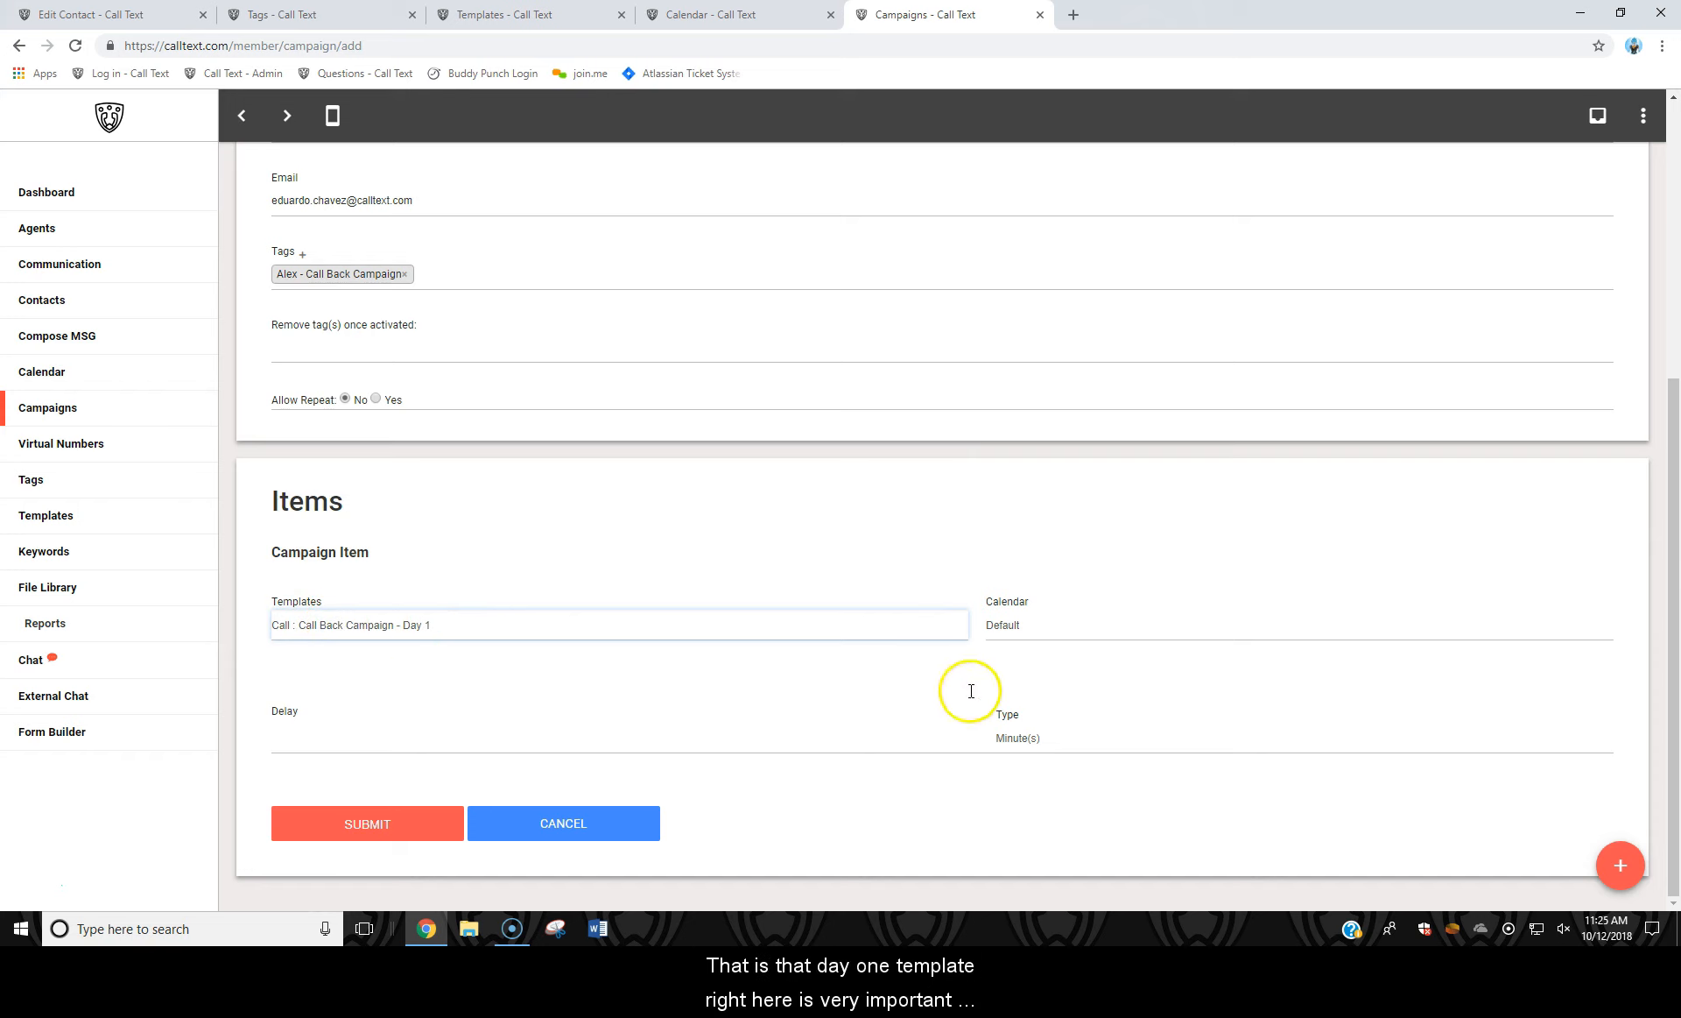
left_click(1025, 634)
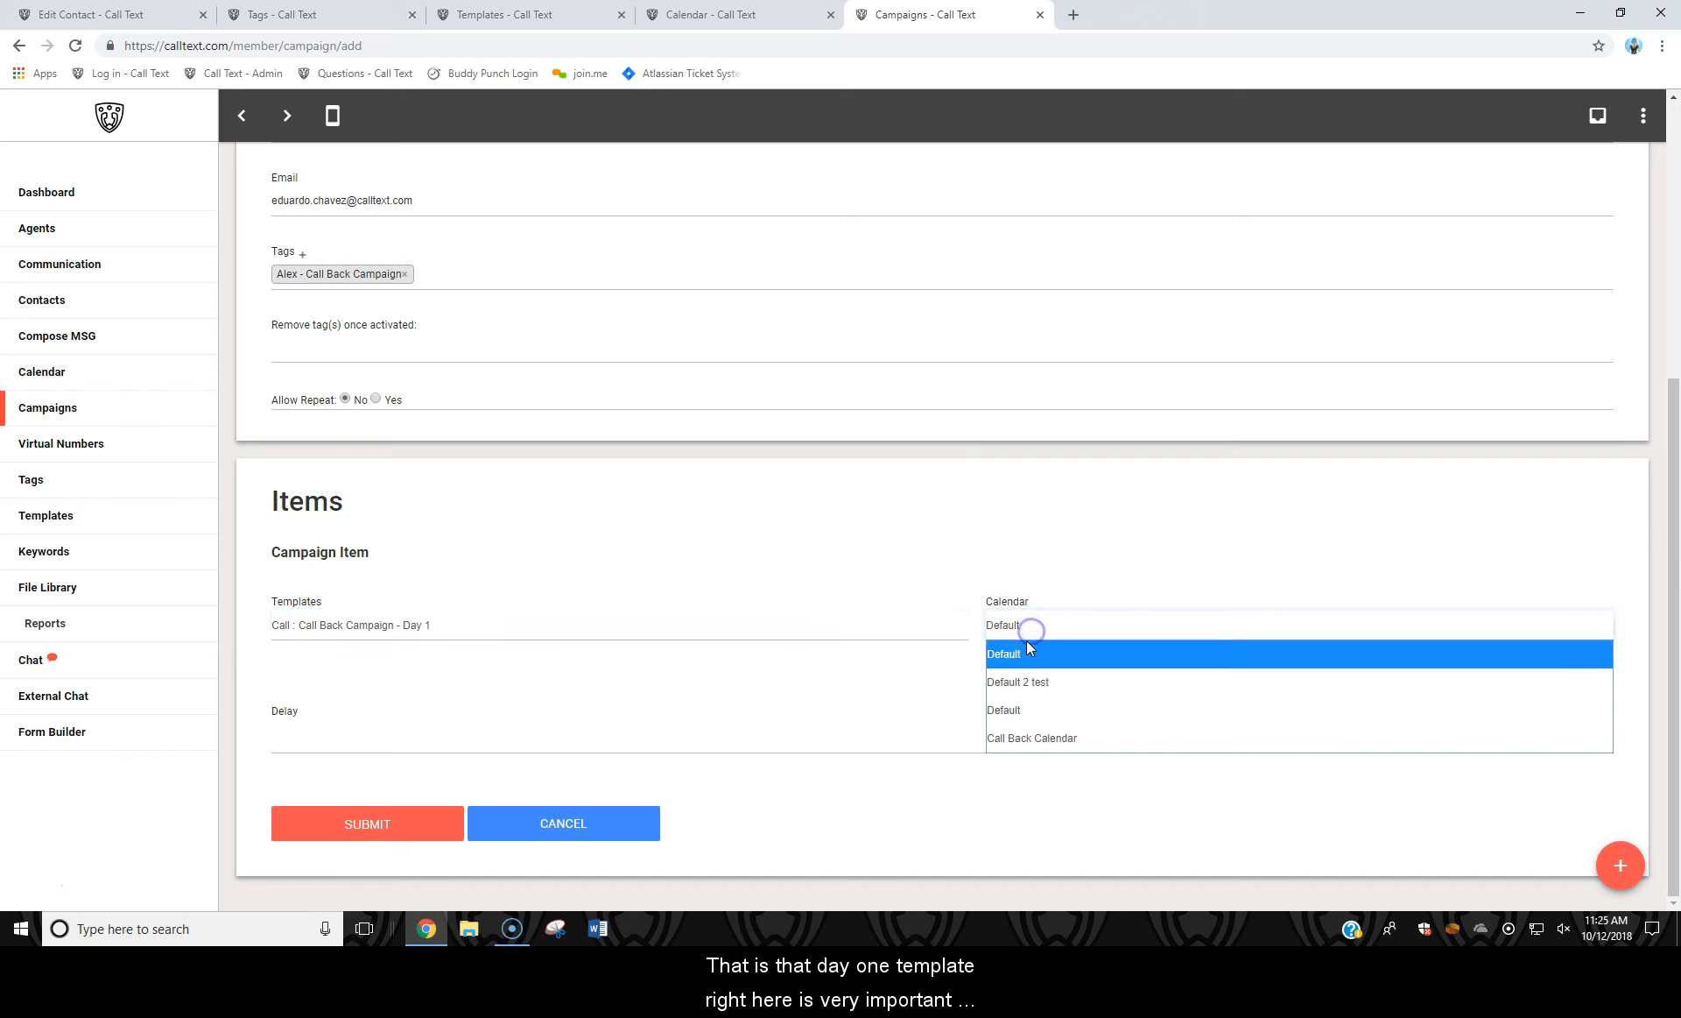
left_click(1025, 737)
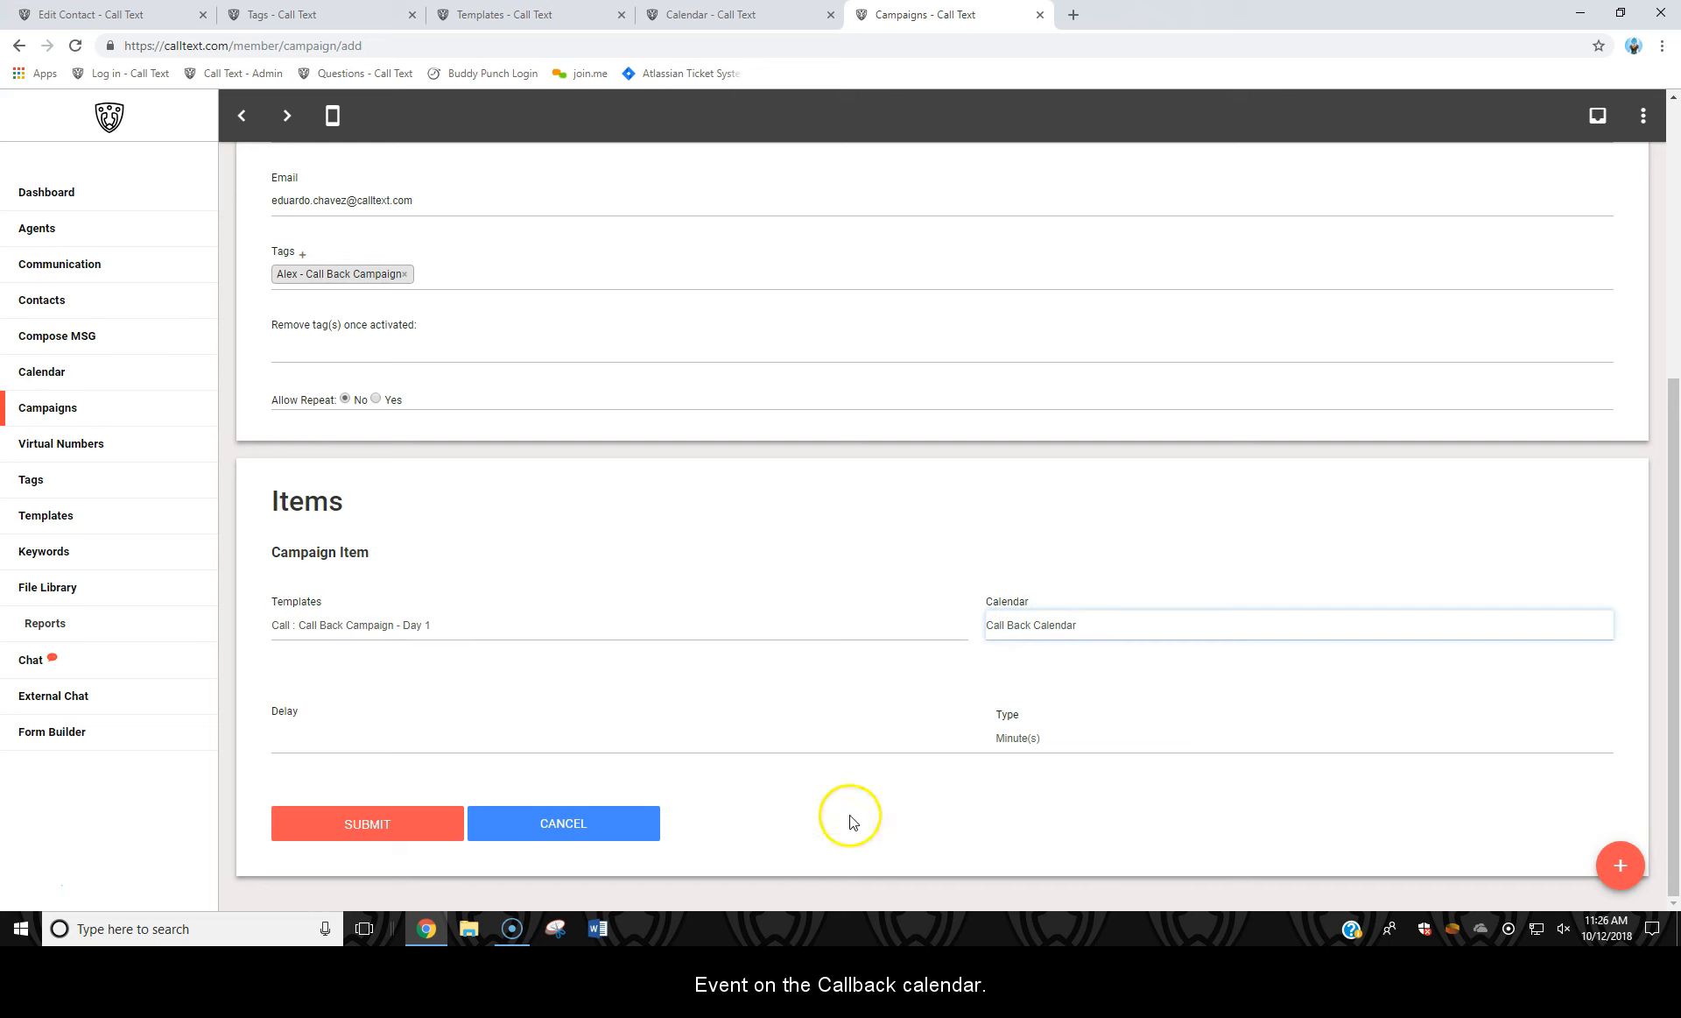
- Set the first campaign item's delay to 1 with the type Minute(s)
left_click(367, 750)
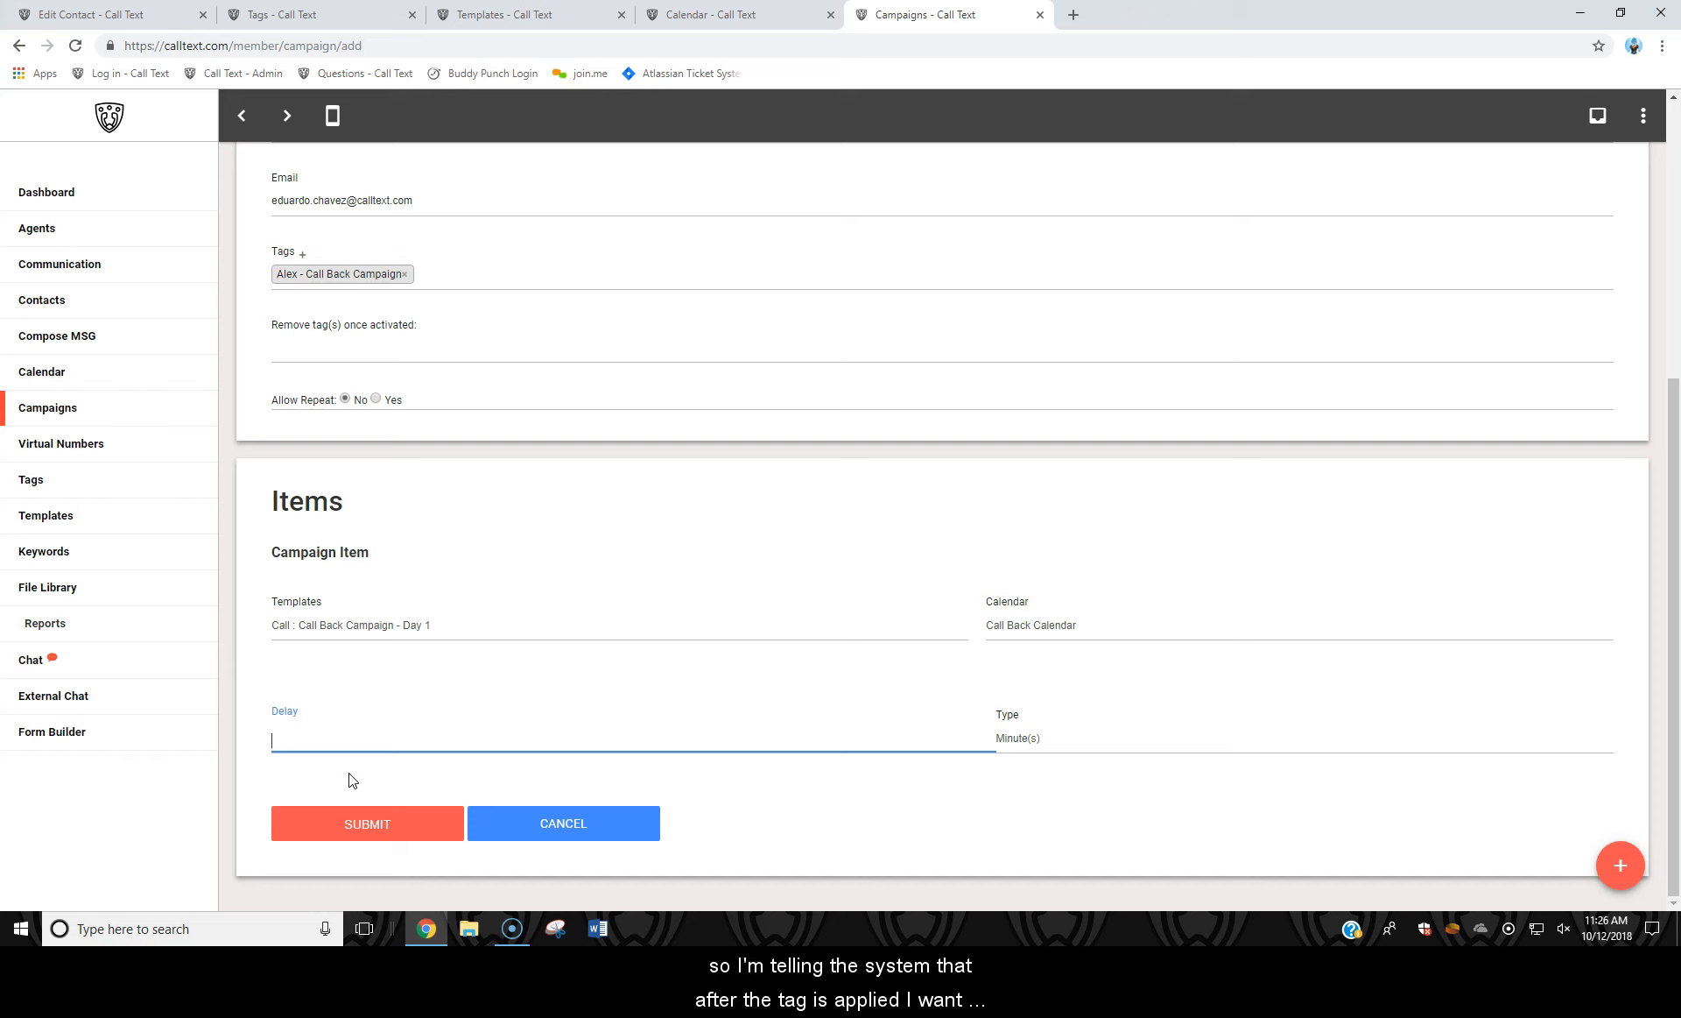
type("1")
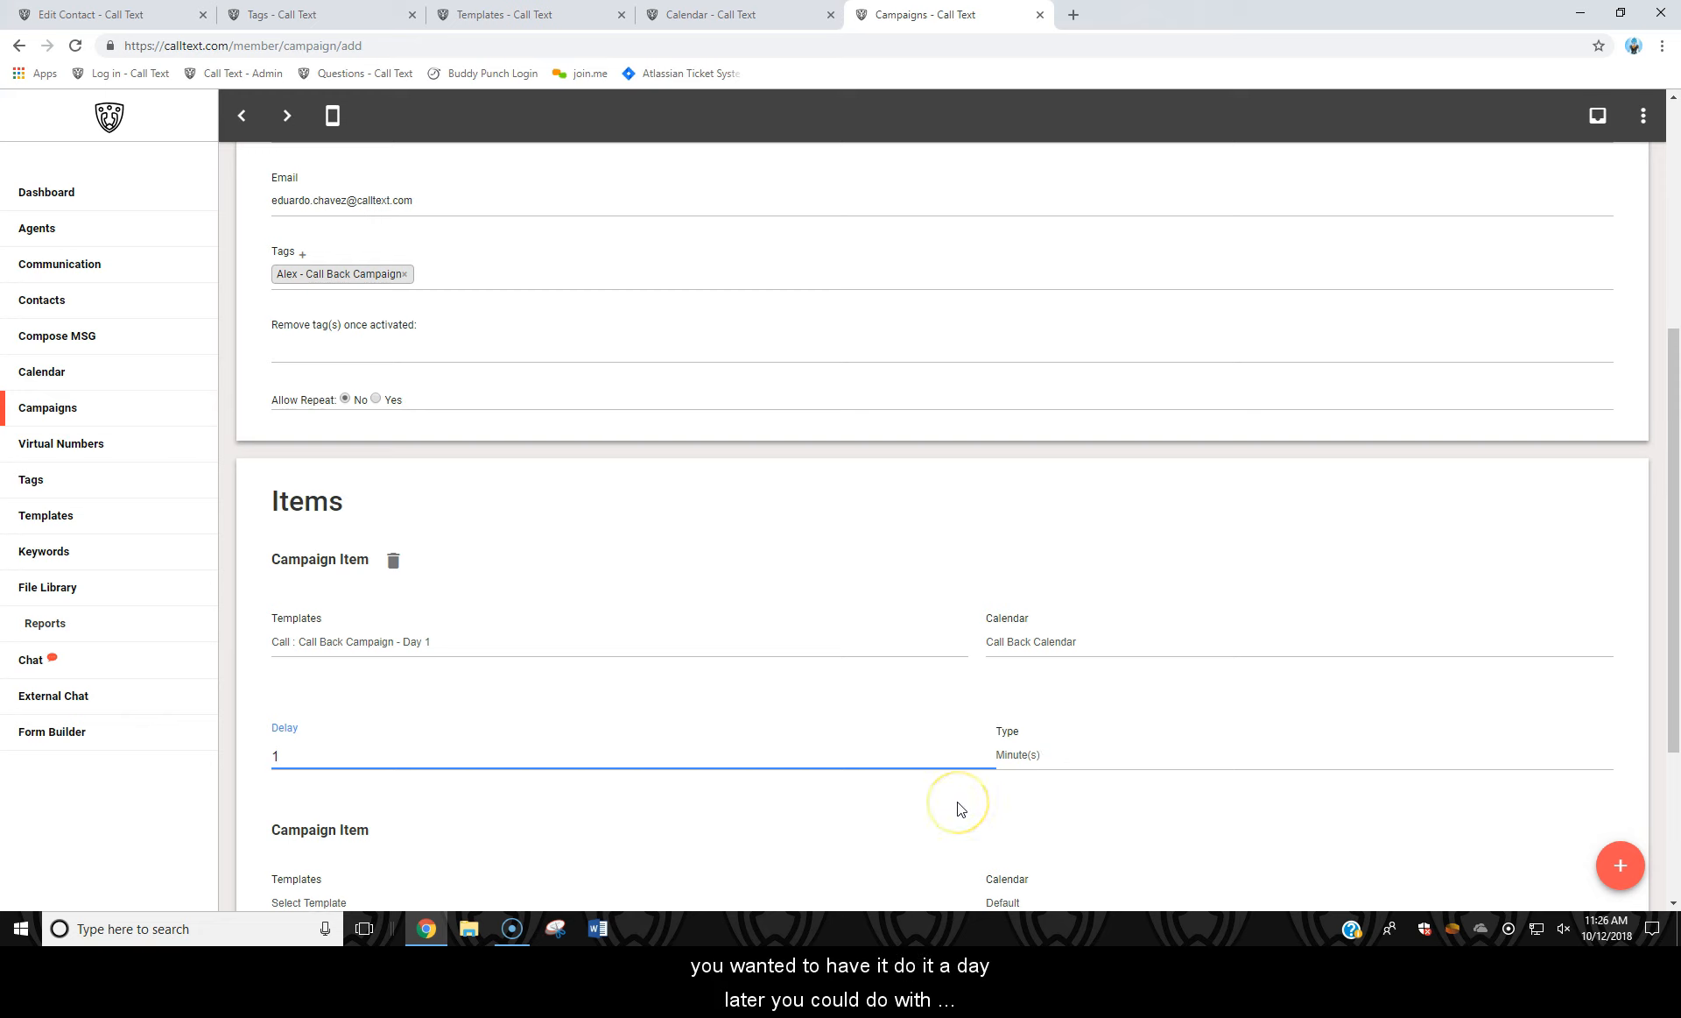
left_click(1009, 763)
left_click(983, 483)
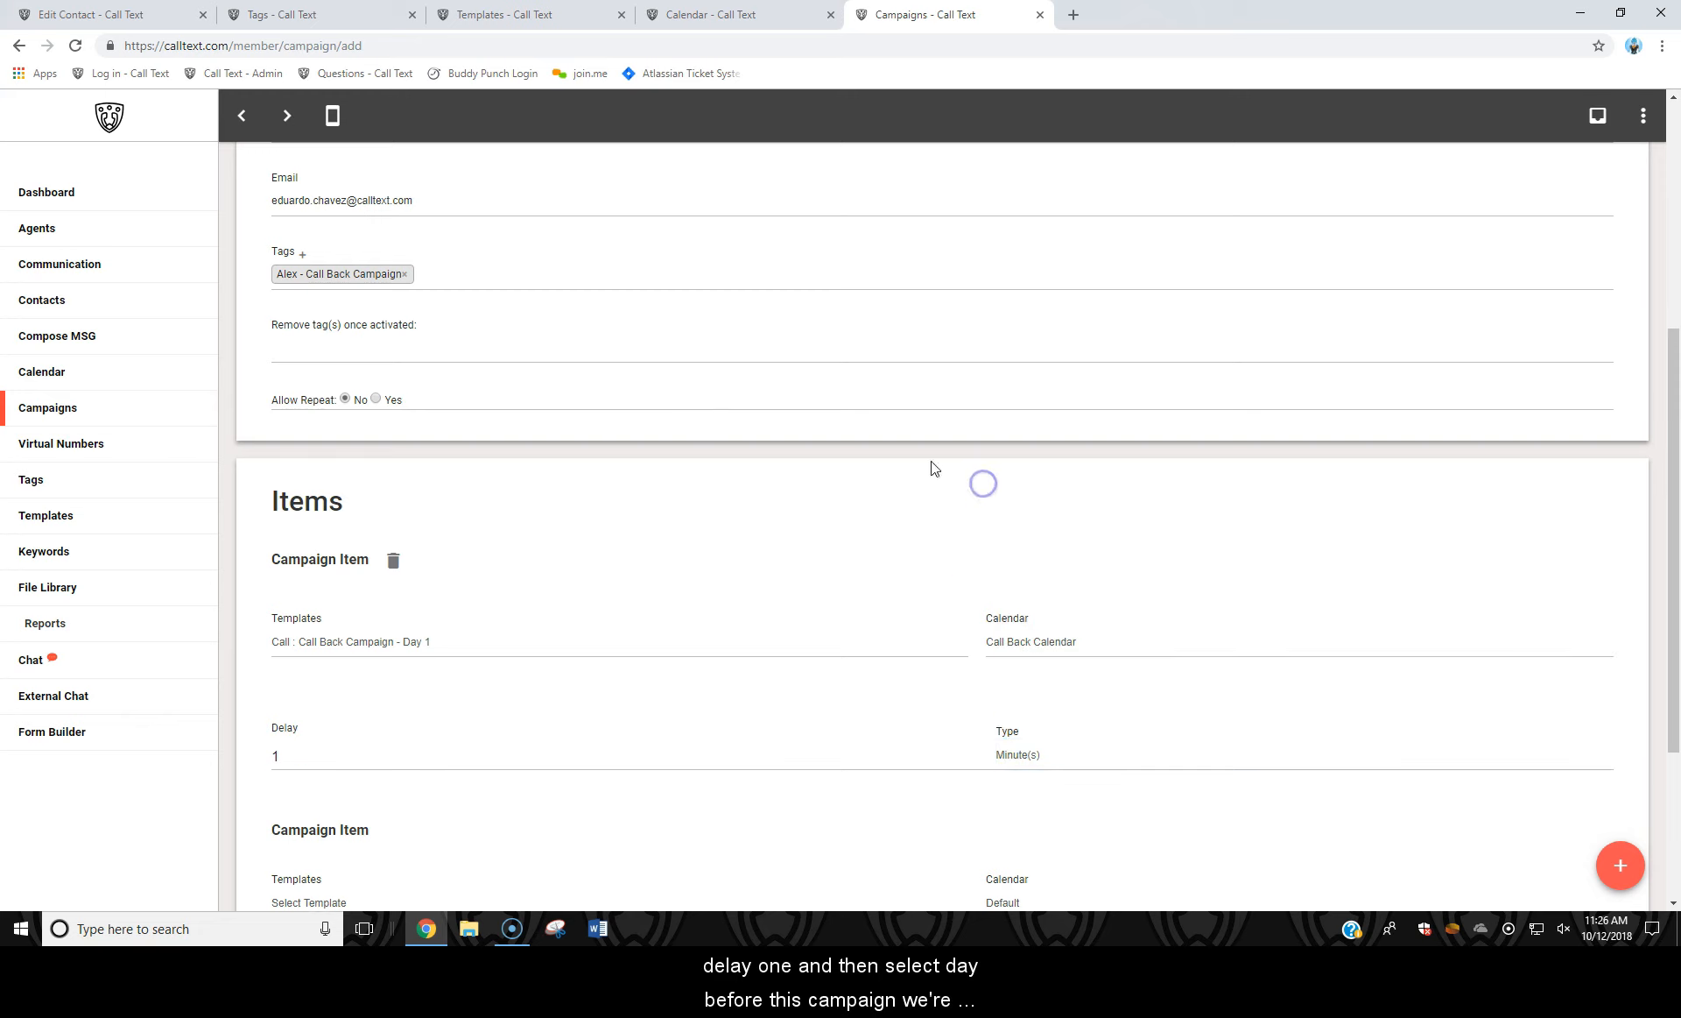
- Check the Templates list, and assign the Call Back Campaign - Day 1 template and Call Back Calendar to the second campaign item
scroll(520, 620, "down", 3)
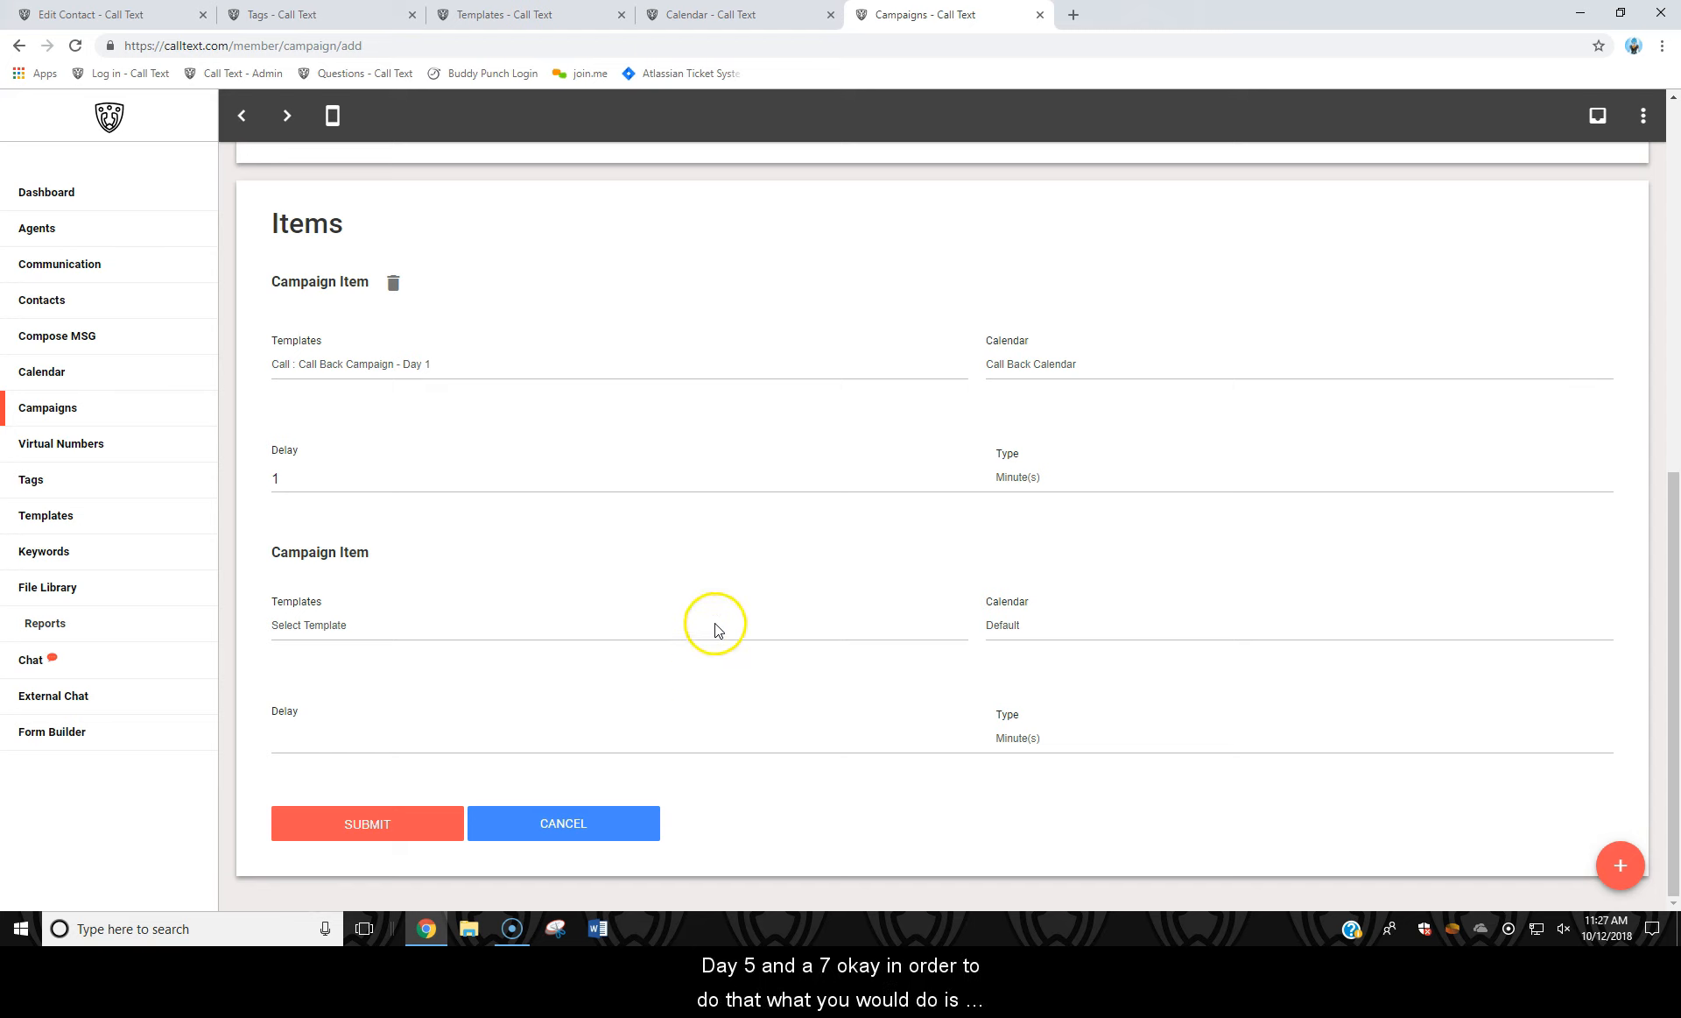
left_click(513, 14)
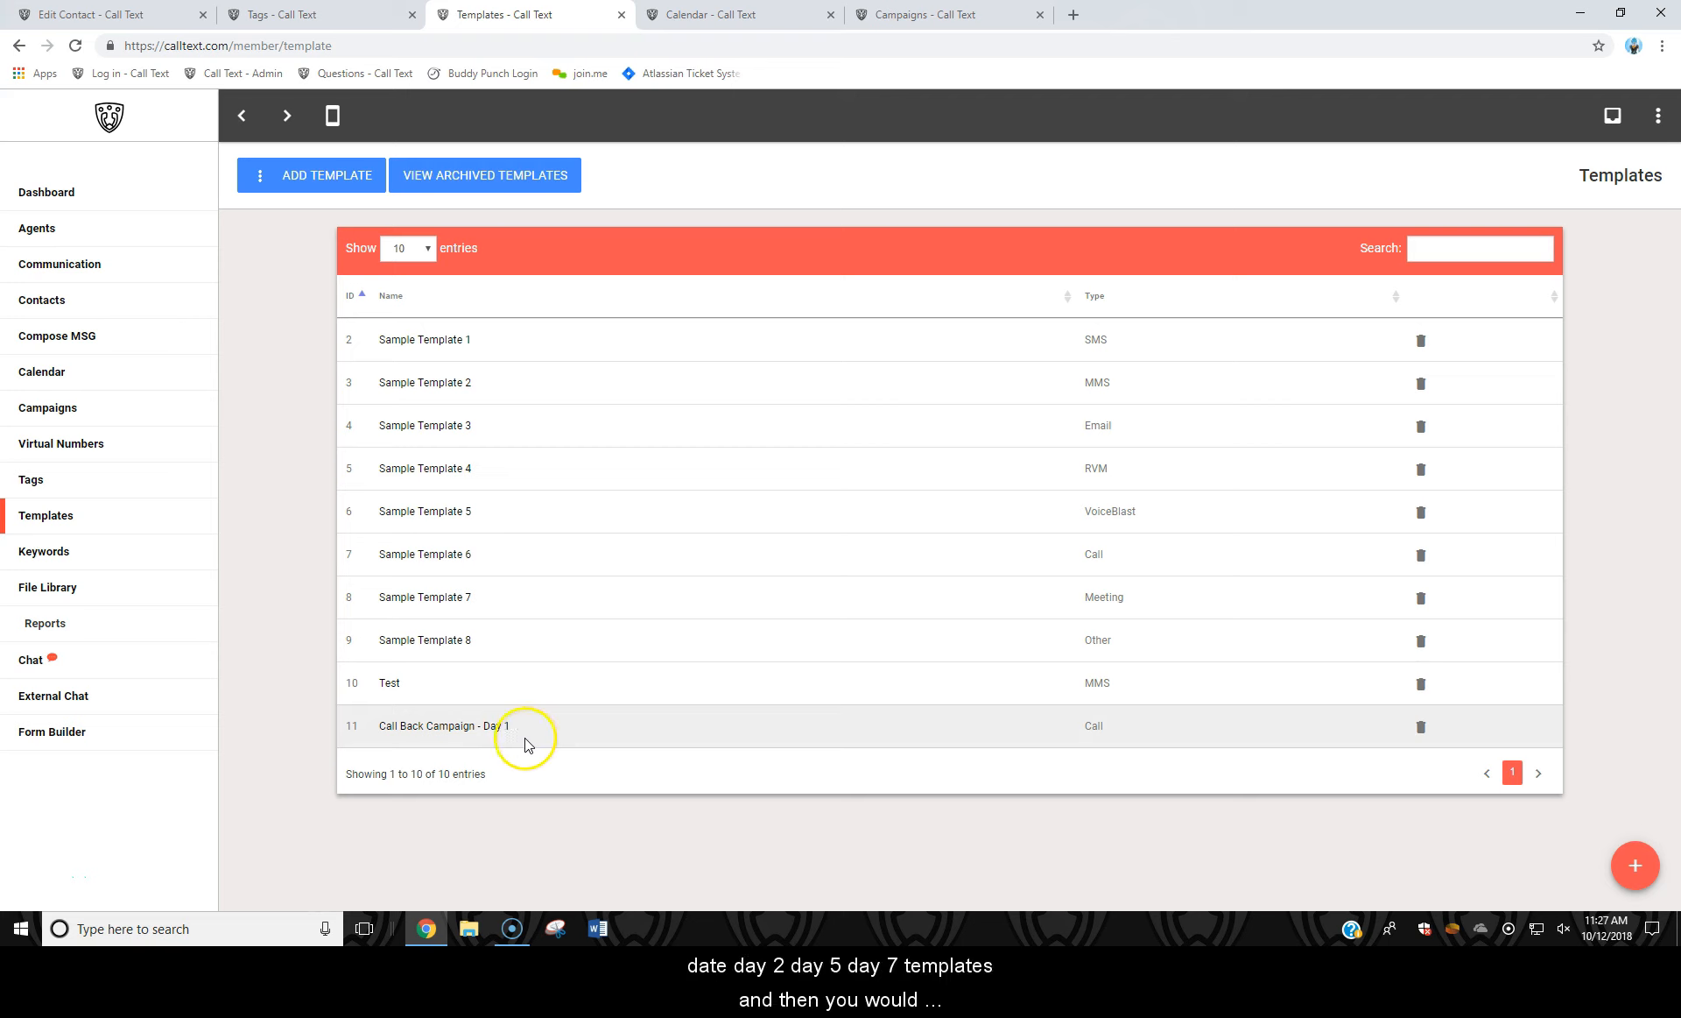
left_click(926, 15)
left_click(355, 613)
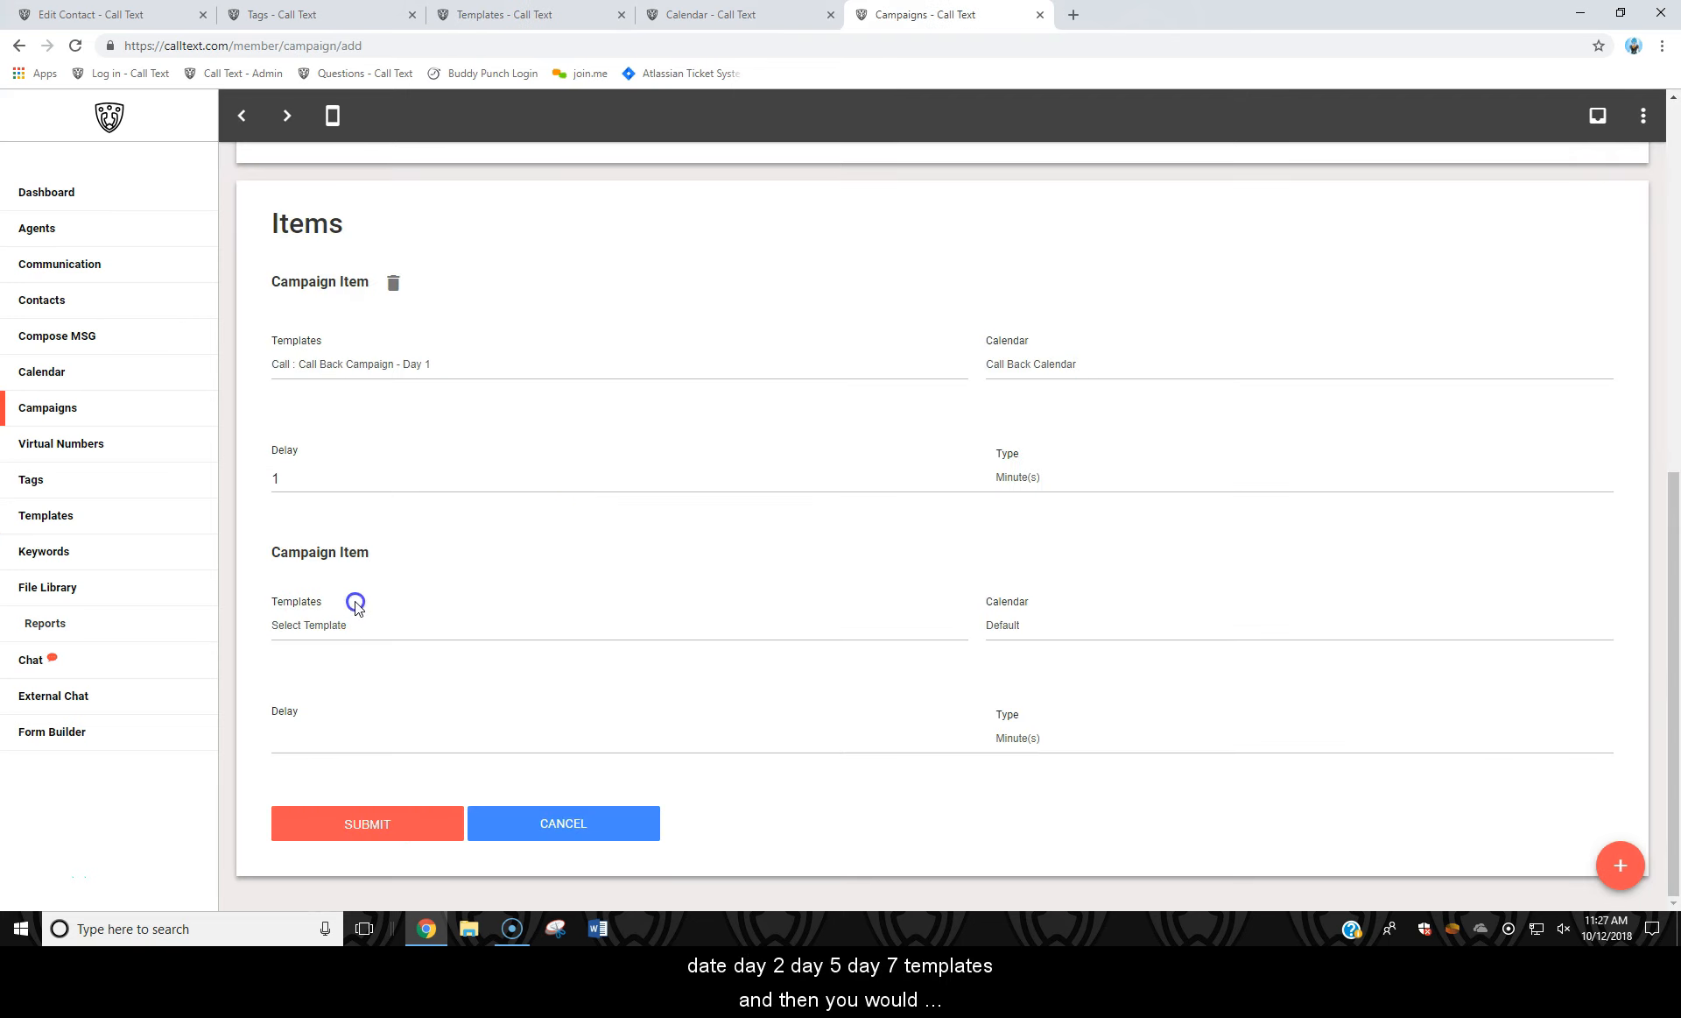
left_click(383, 595)
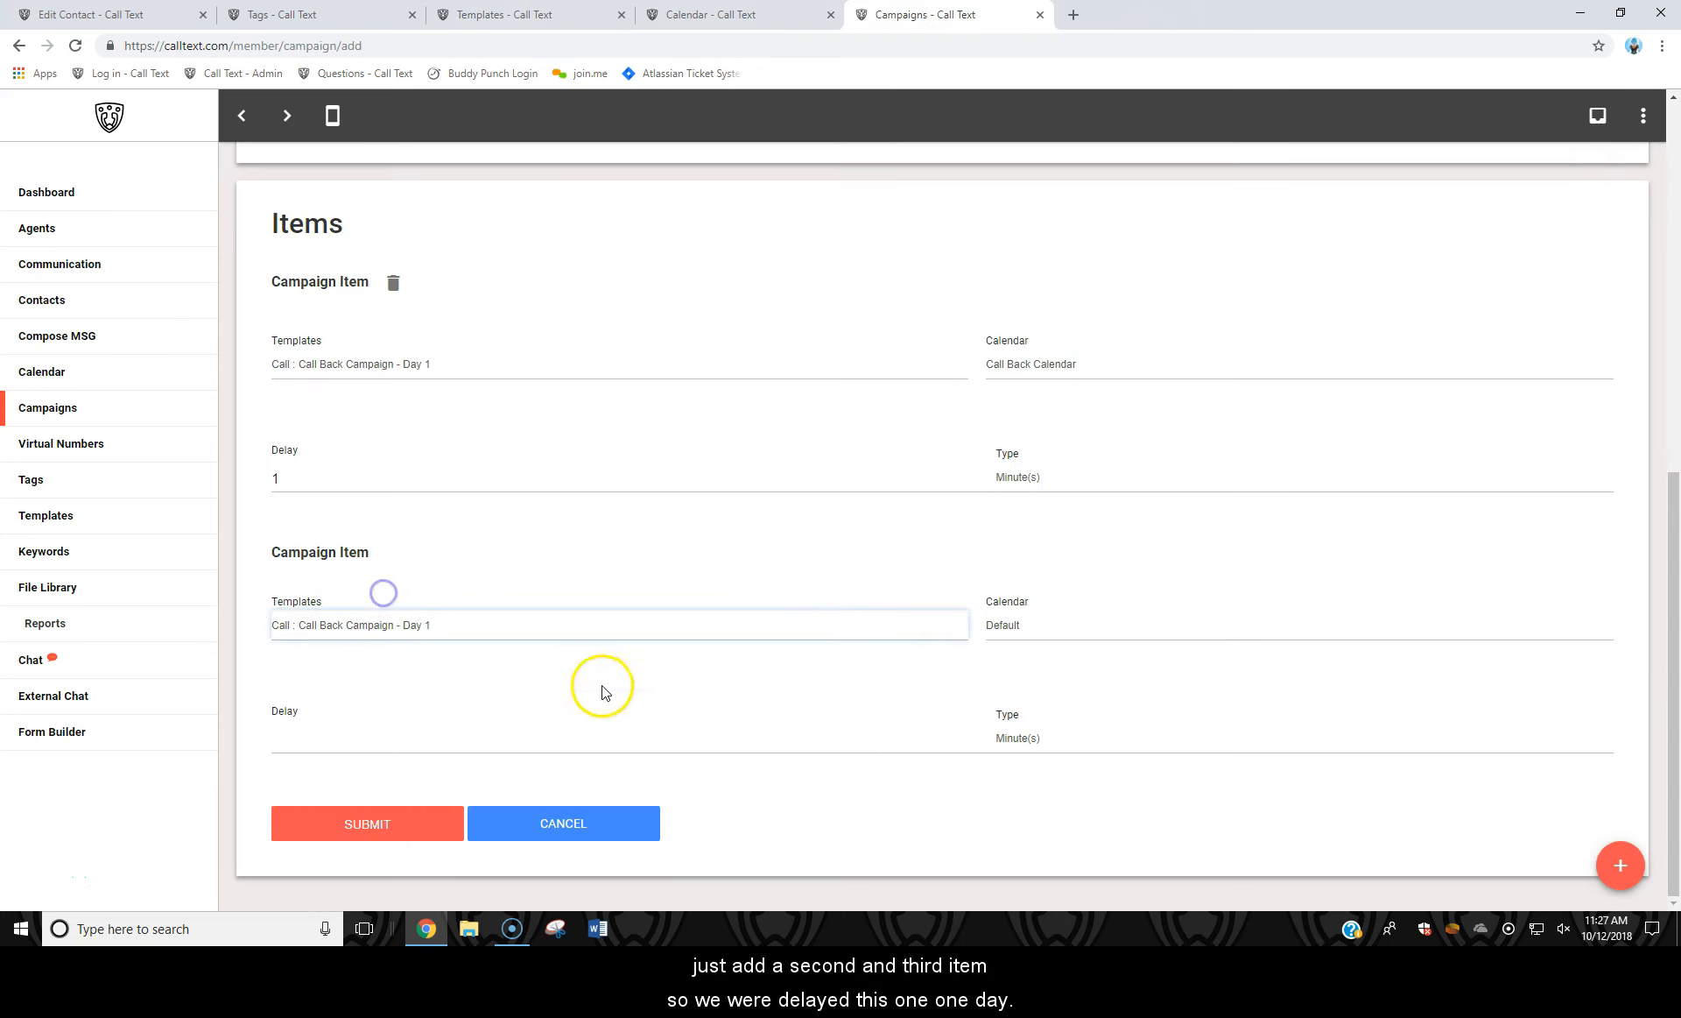
left_click(1016, 624)
left_click(1030, 738)
- Set the second campaign item's delay to 1 with the type Day(s)
left_click(685, 740)
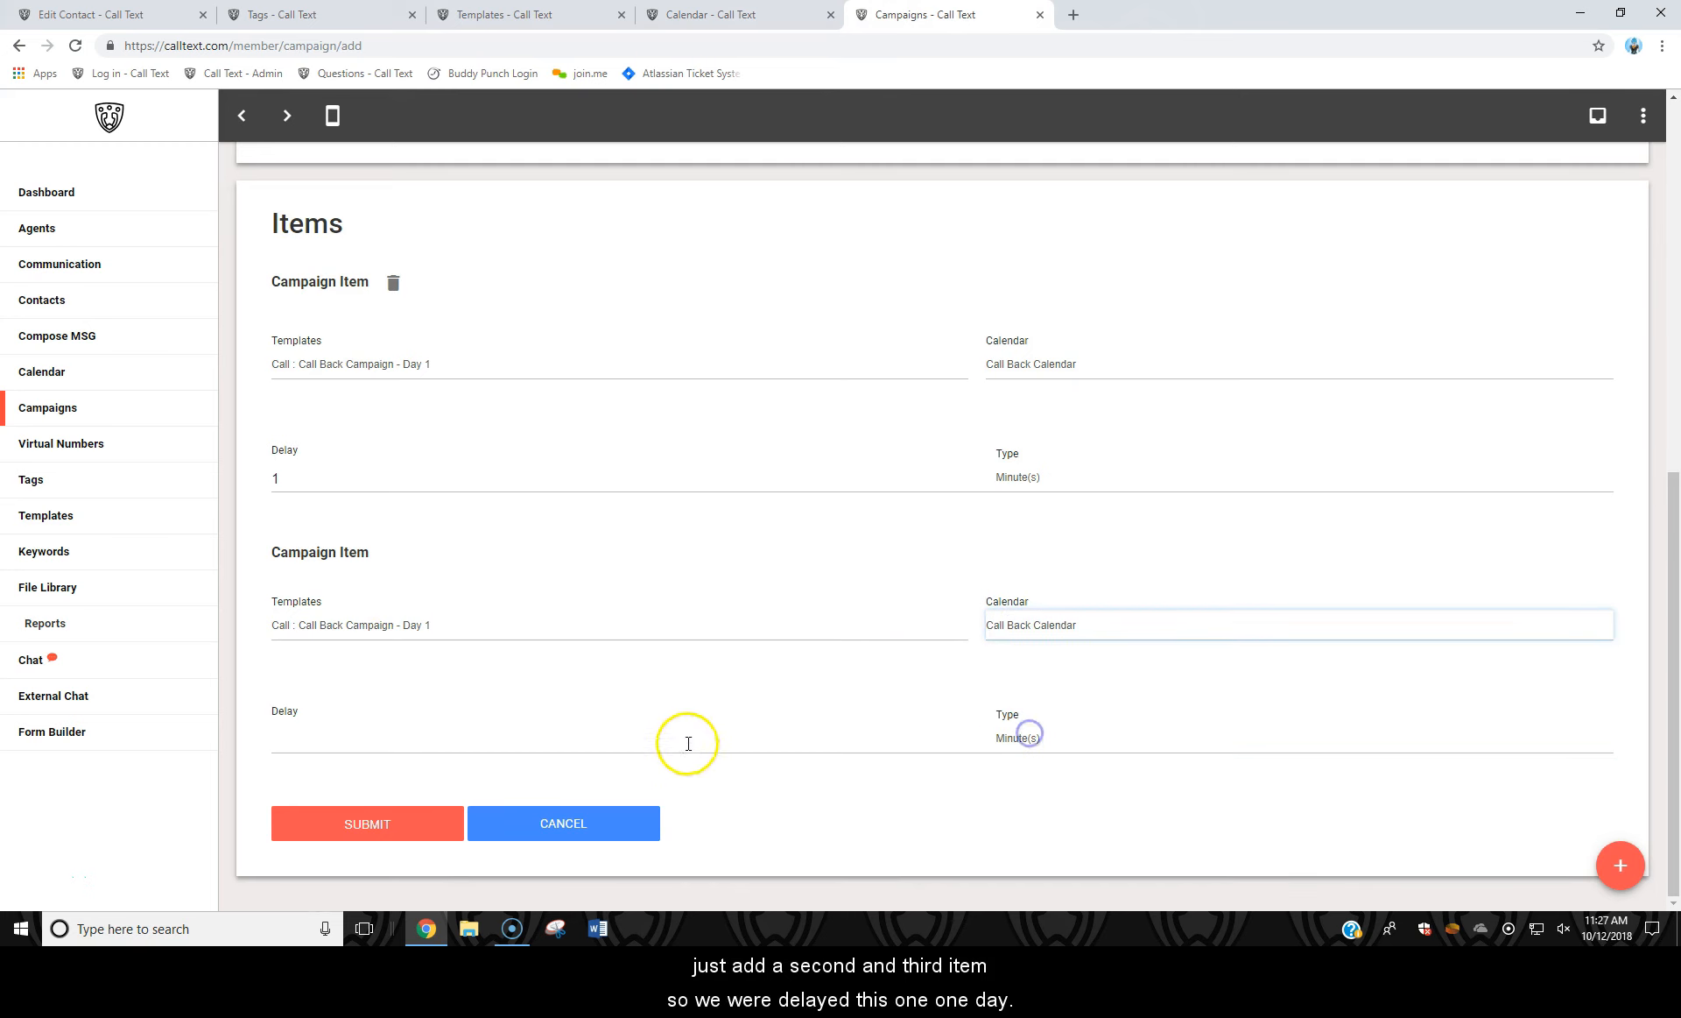
type("1")
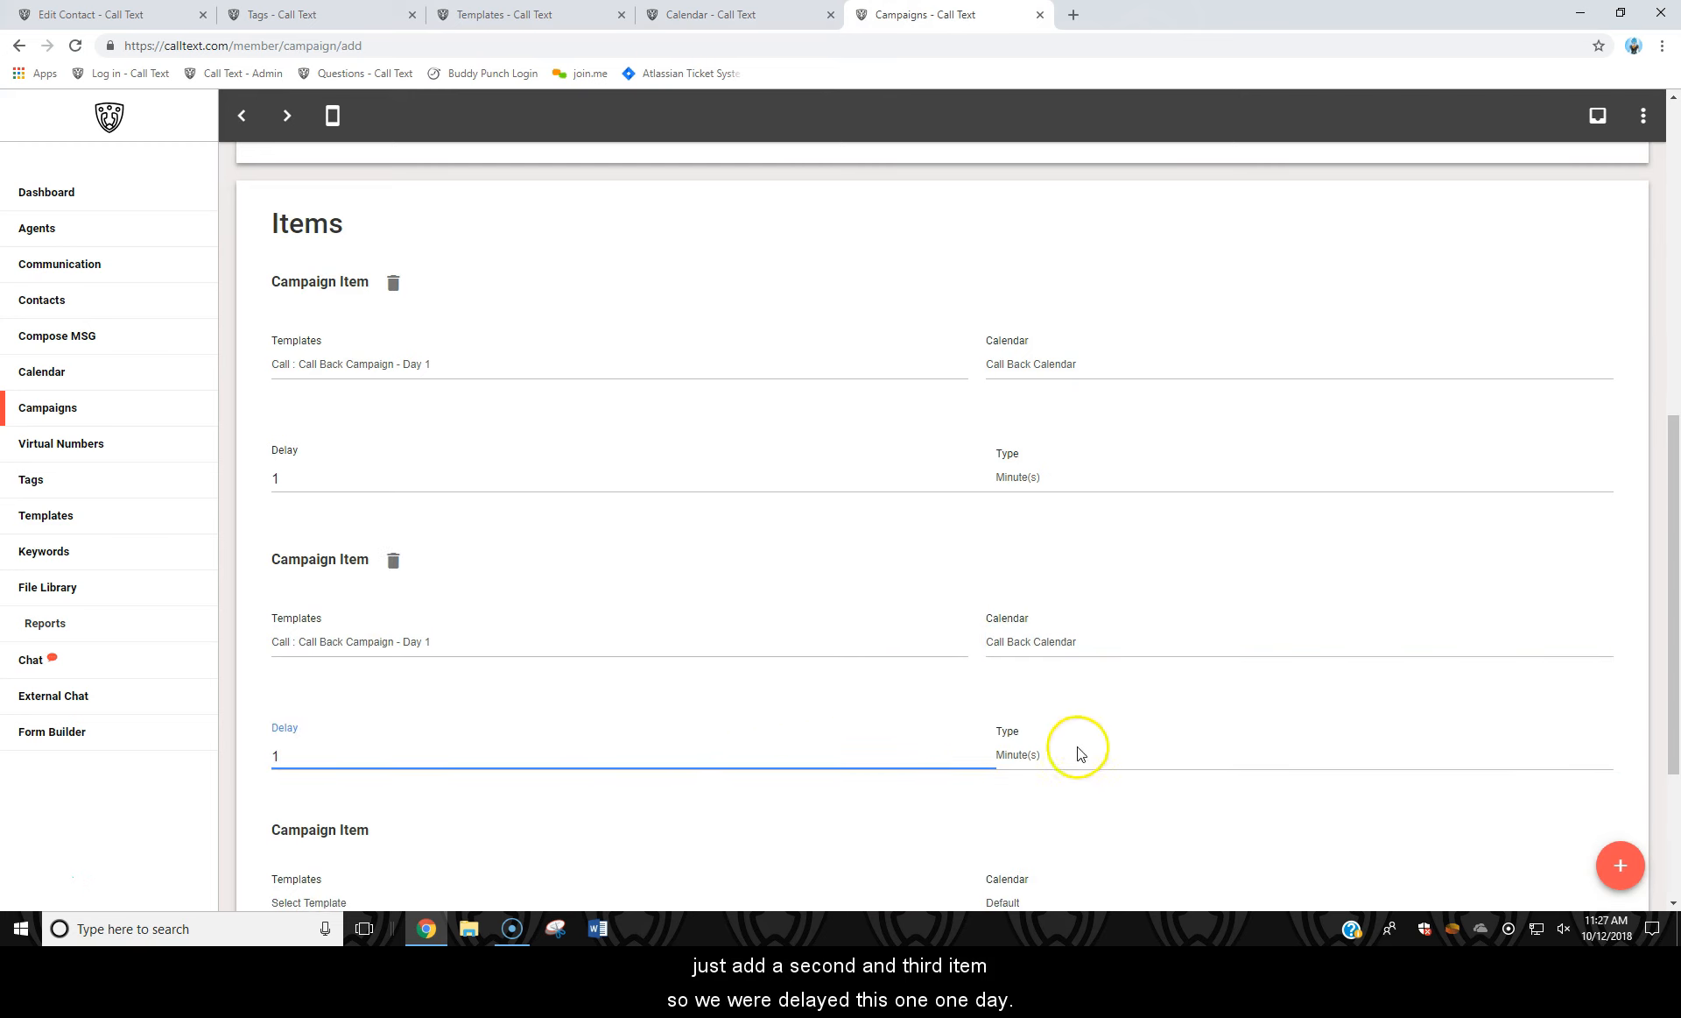
left_click(1009, 743)
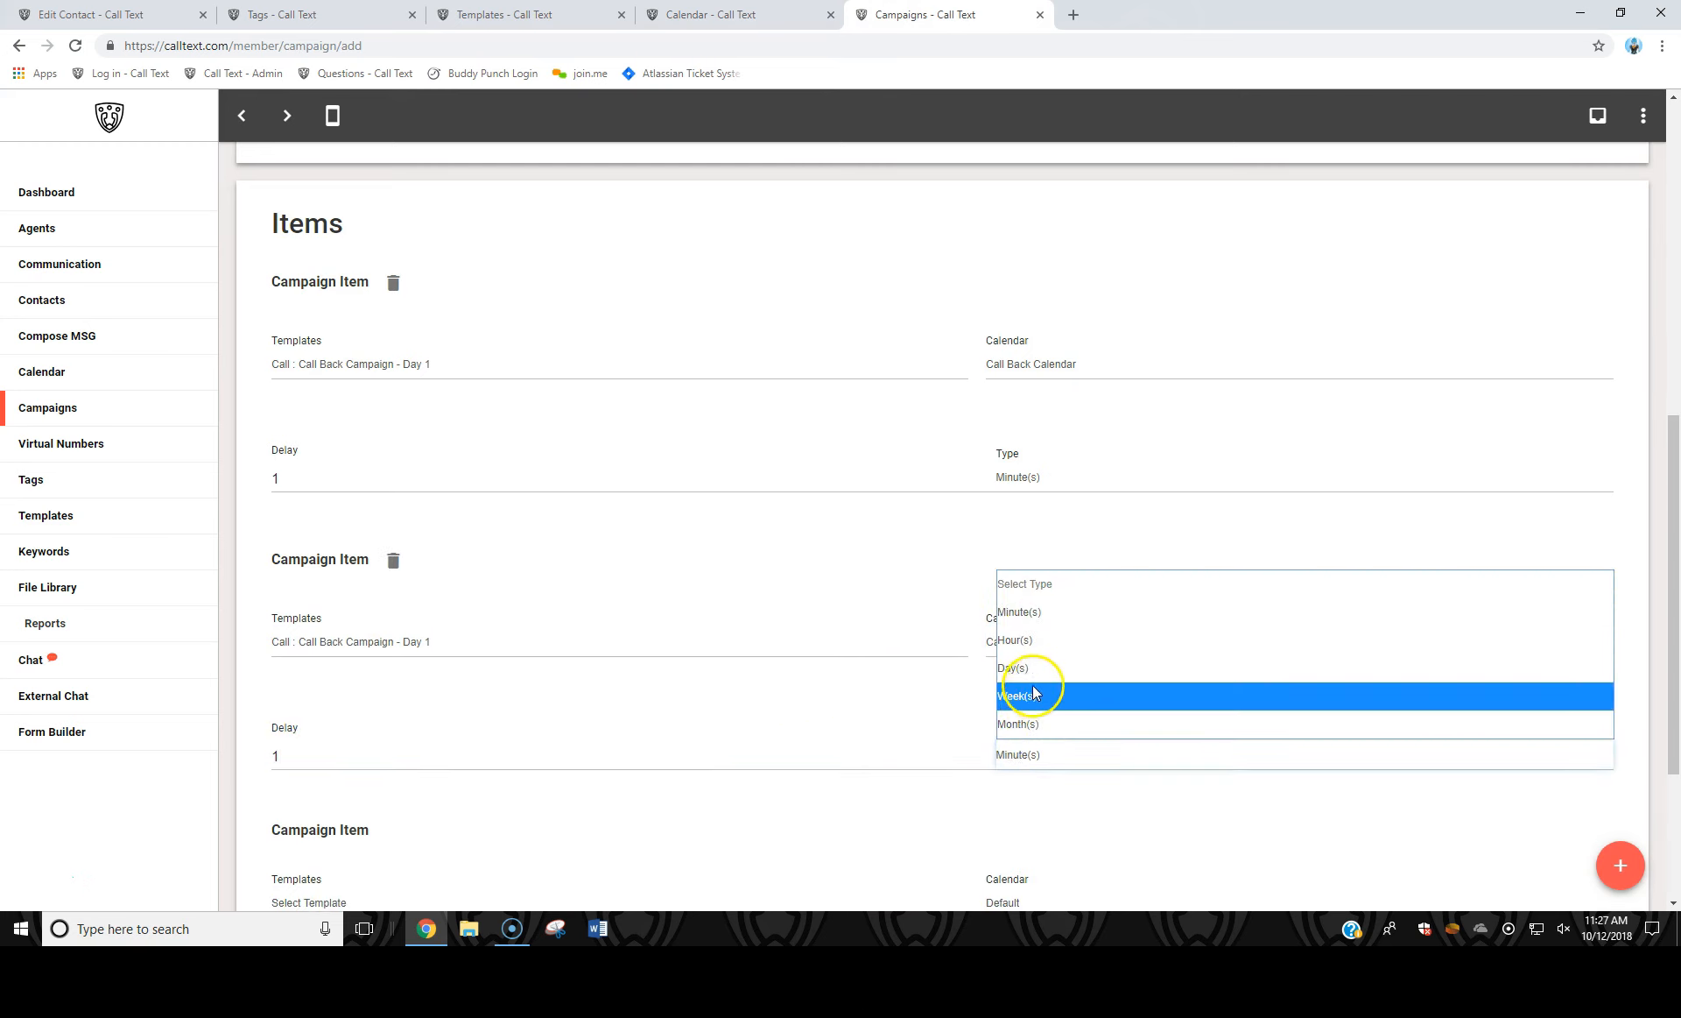
left_click(1030, 673)
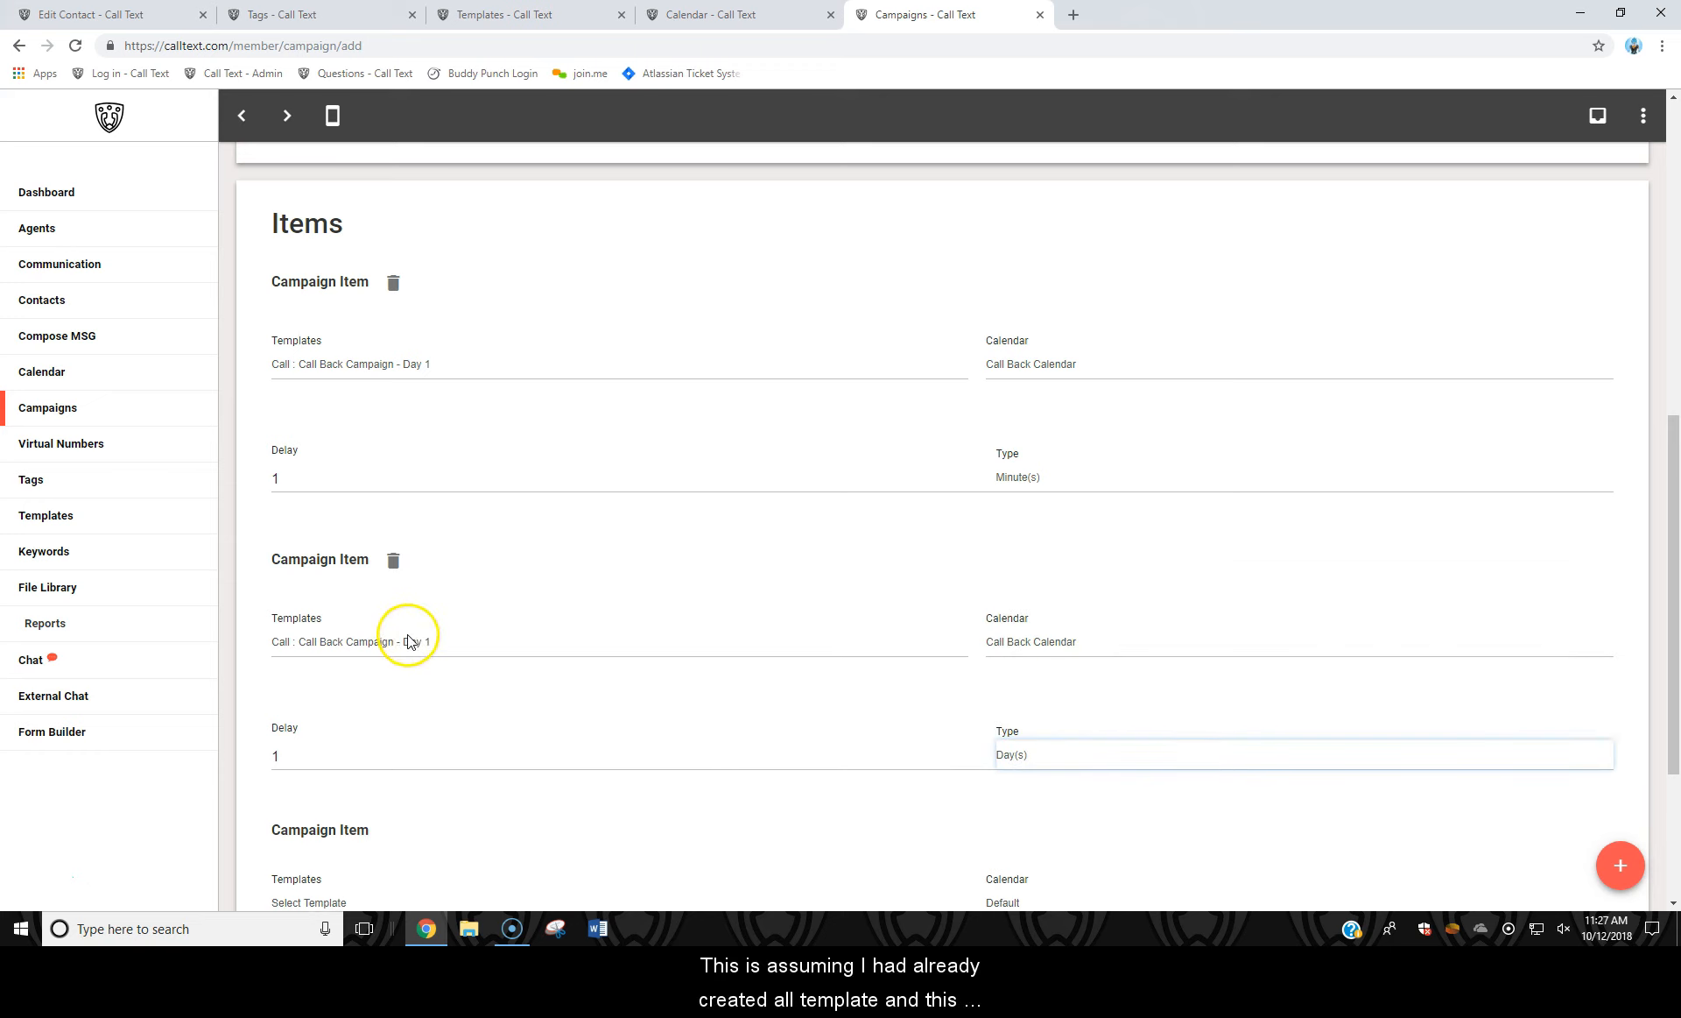
- Assign the Call Back Campaign - Day 1 call template and the Call Back Calendar to the third campaign item
scroll(408, 641, "down", 3)
left_click(338, 639)
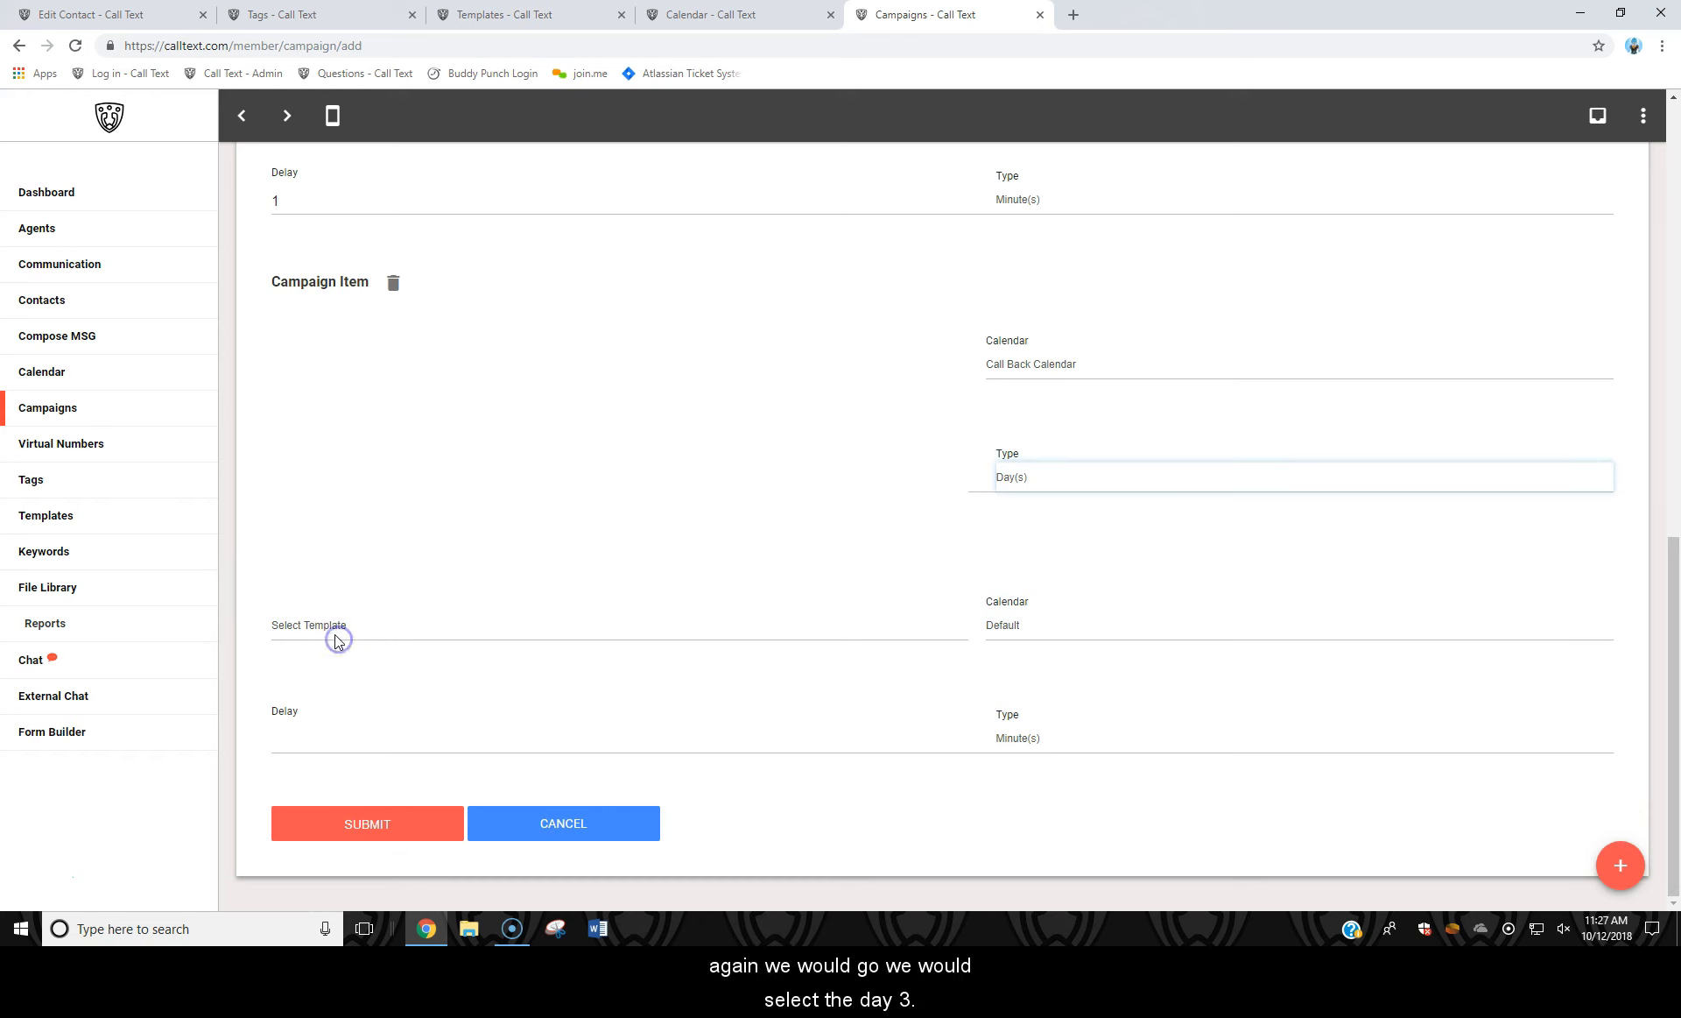
left_click(384, 592)
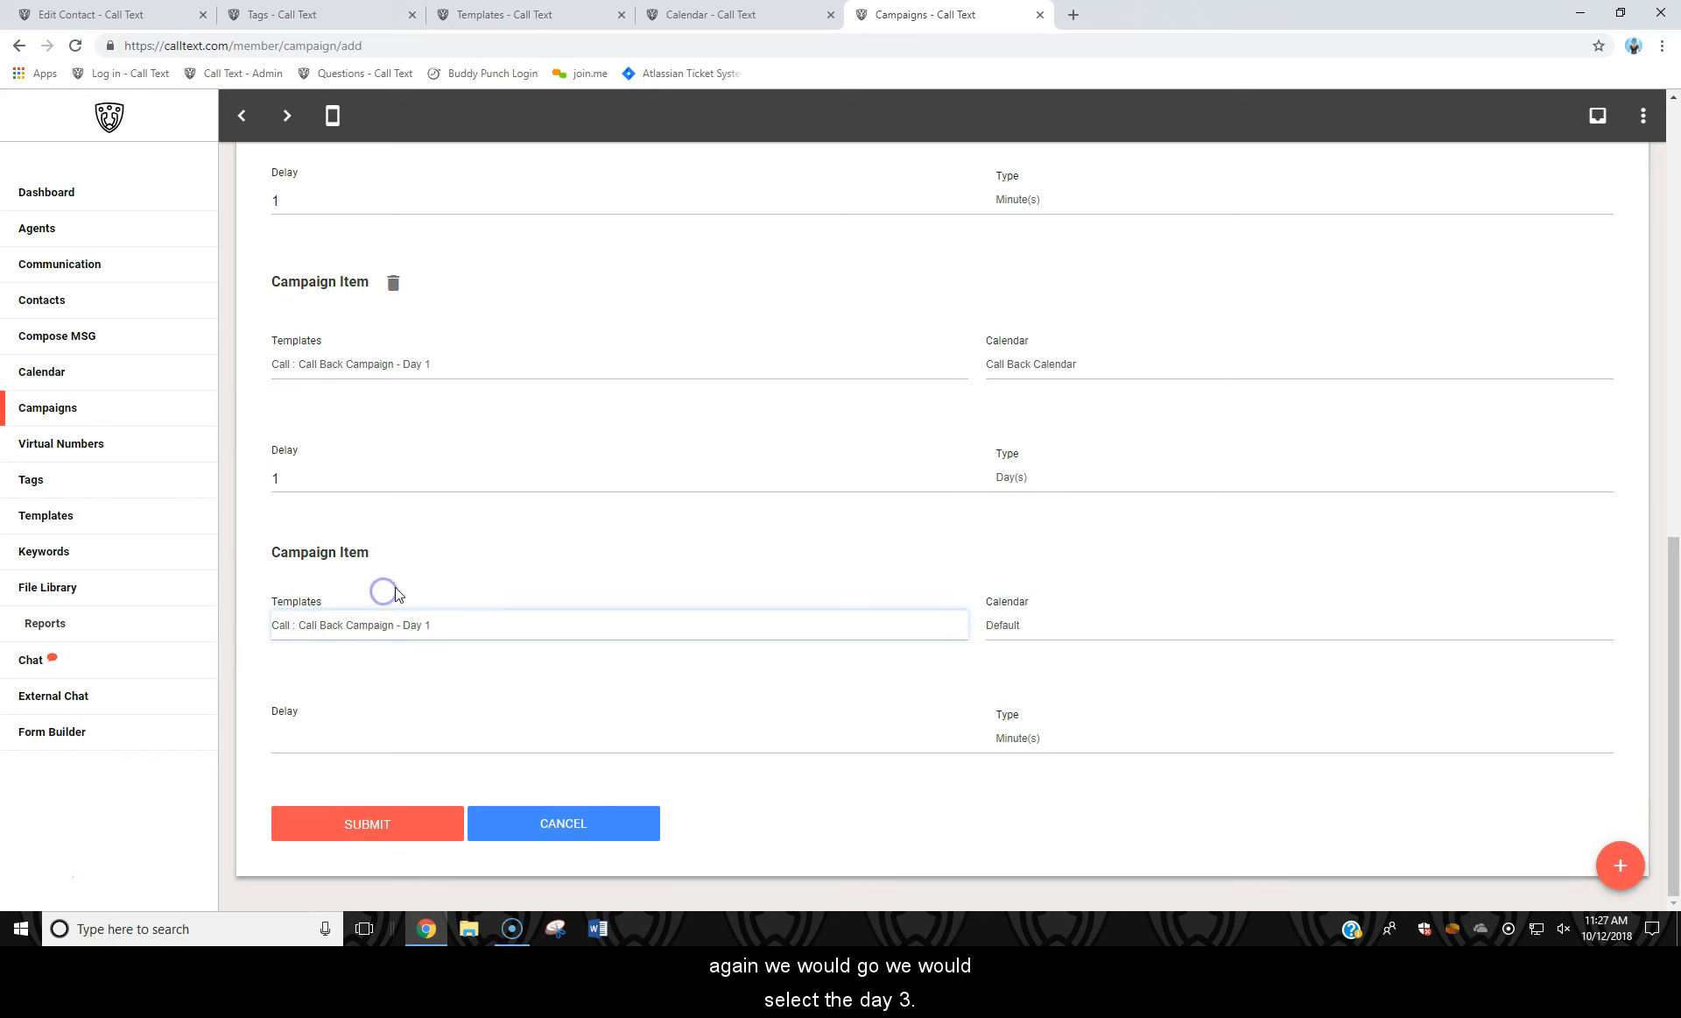
left_click(1033, 624)
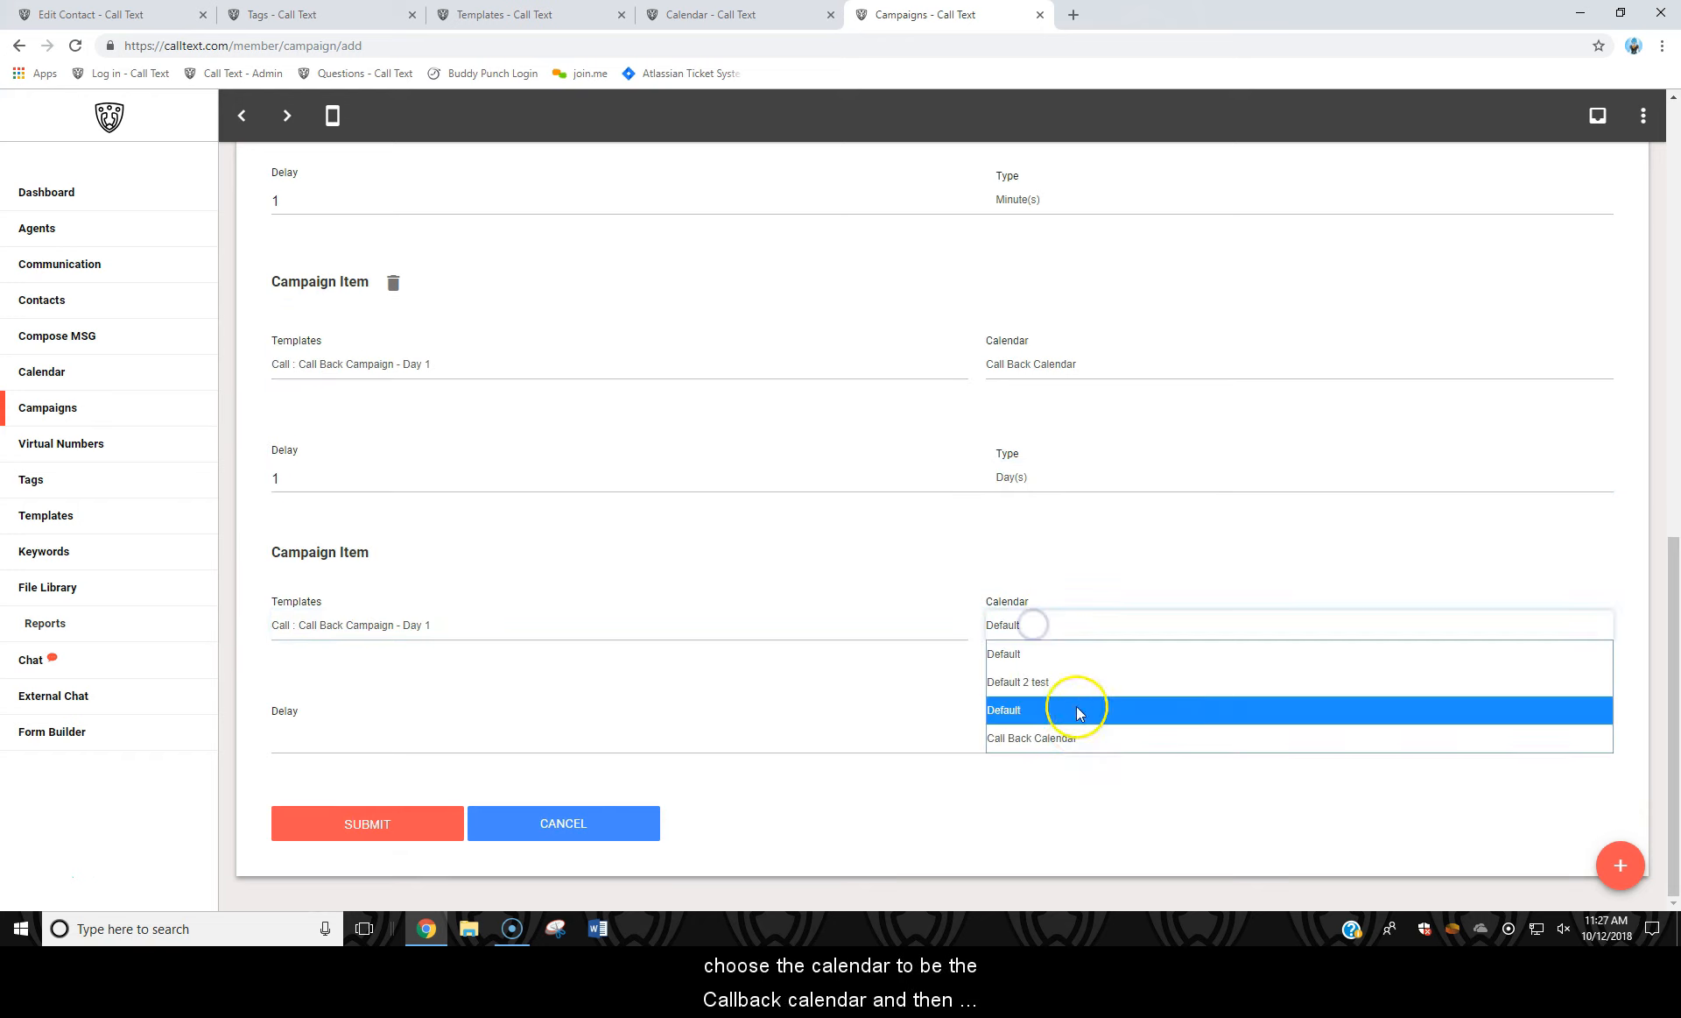
left_click(1038, 738)
- Set the third campaign item's delay to 1 with the type Day(s)
left_click(591, 724)
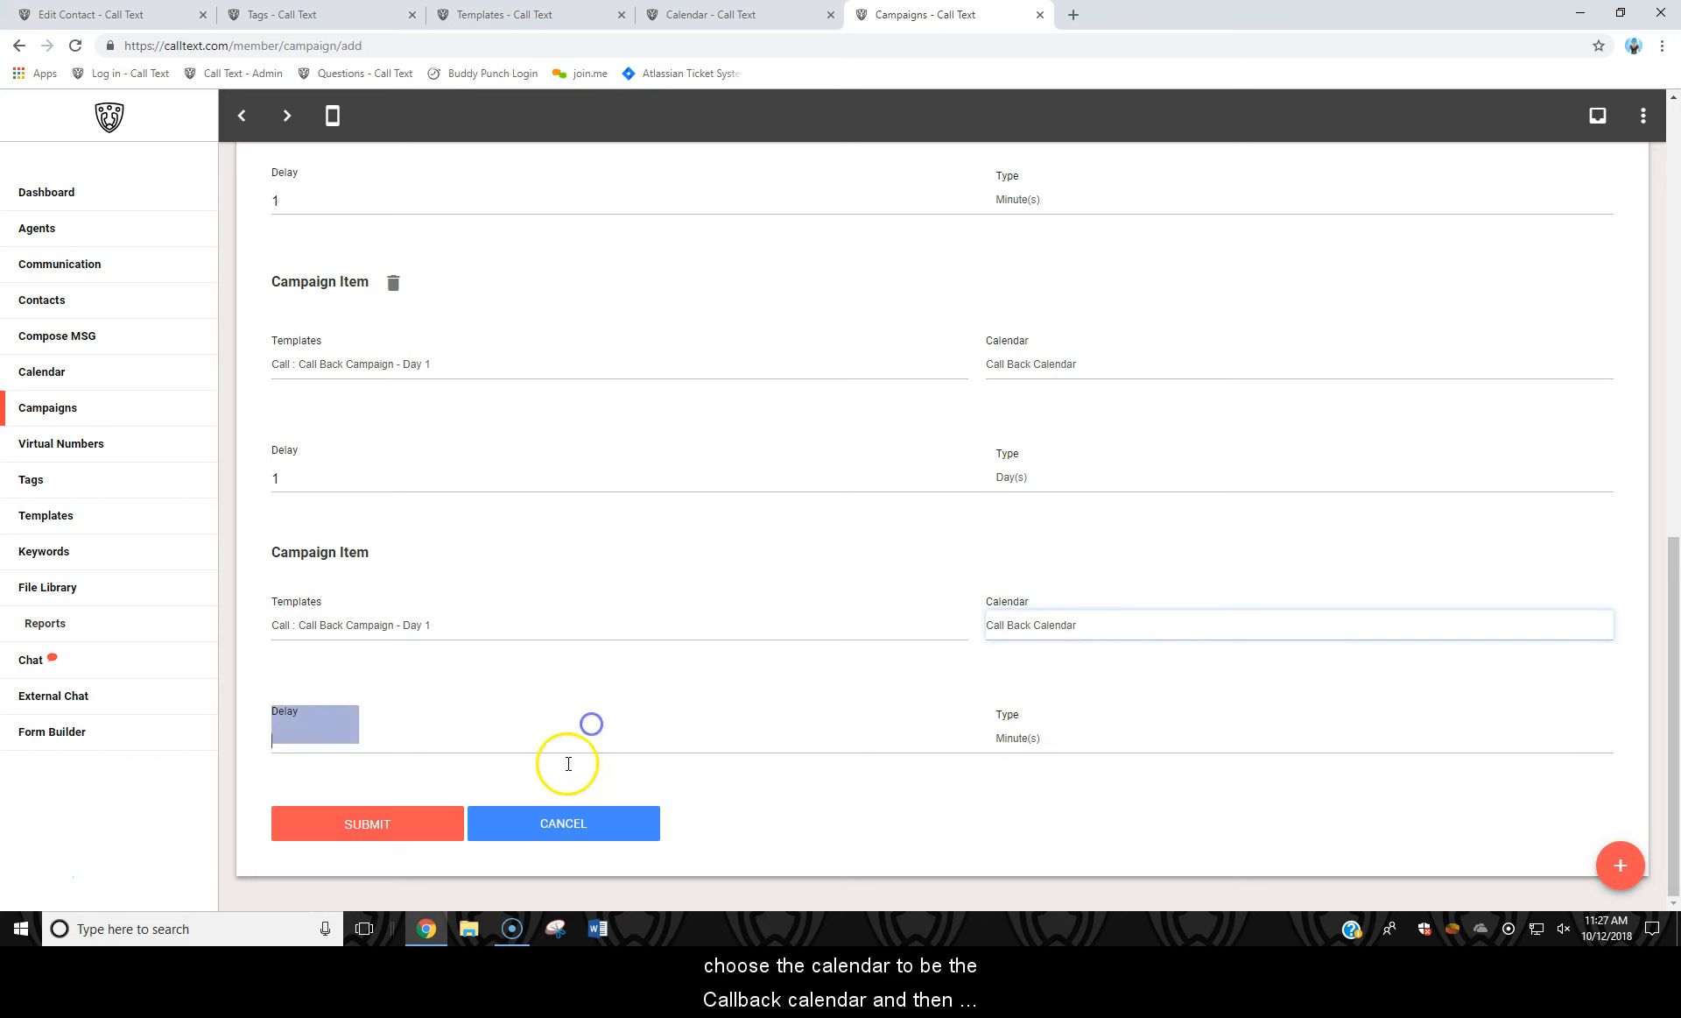
type("1")
left_click(1009, 753)
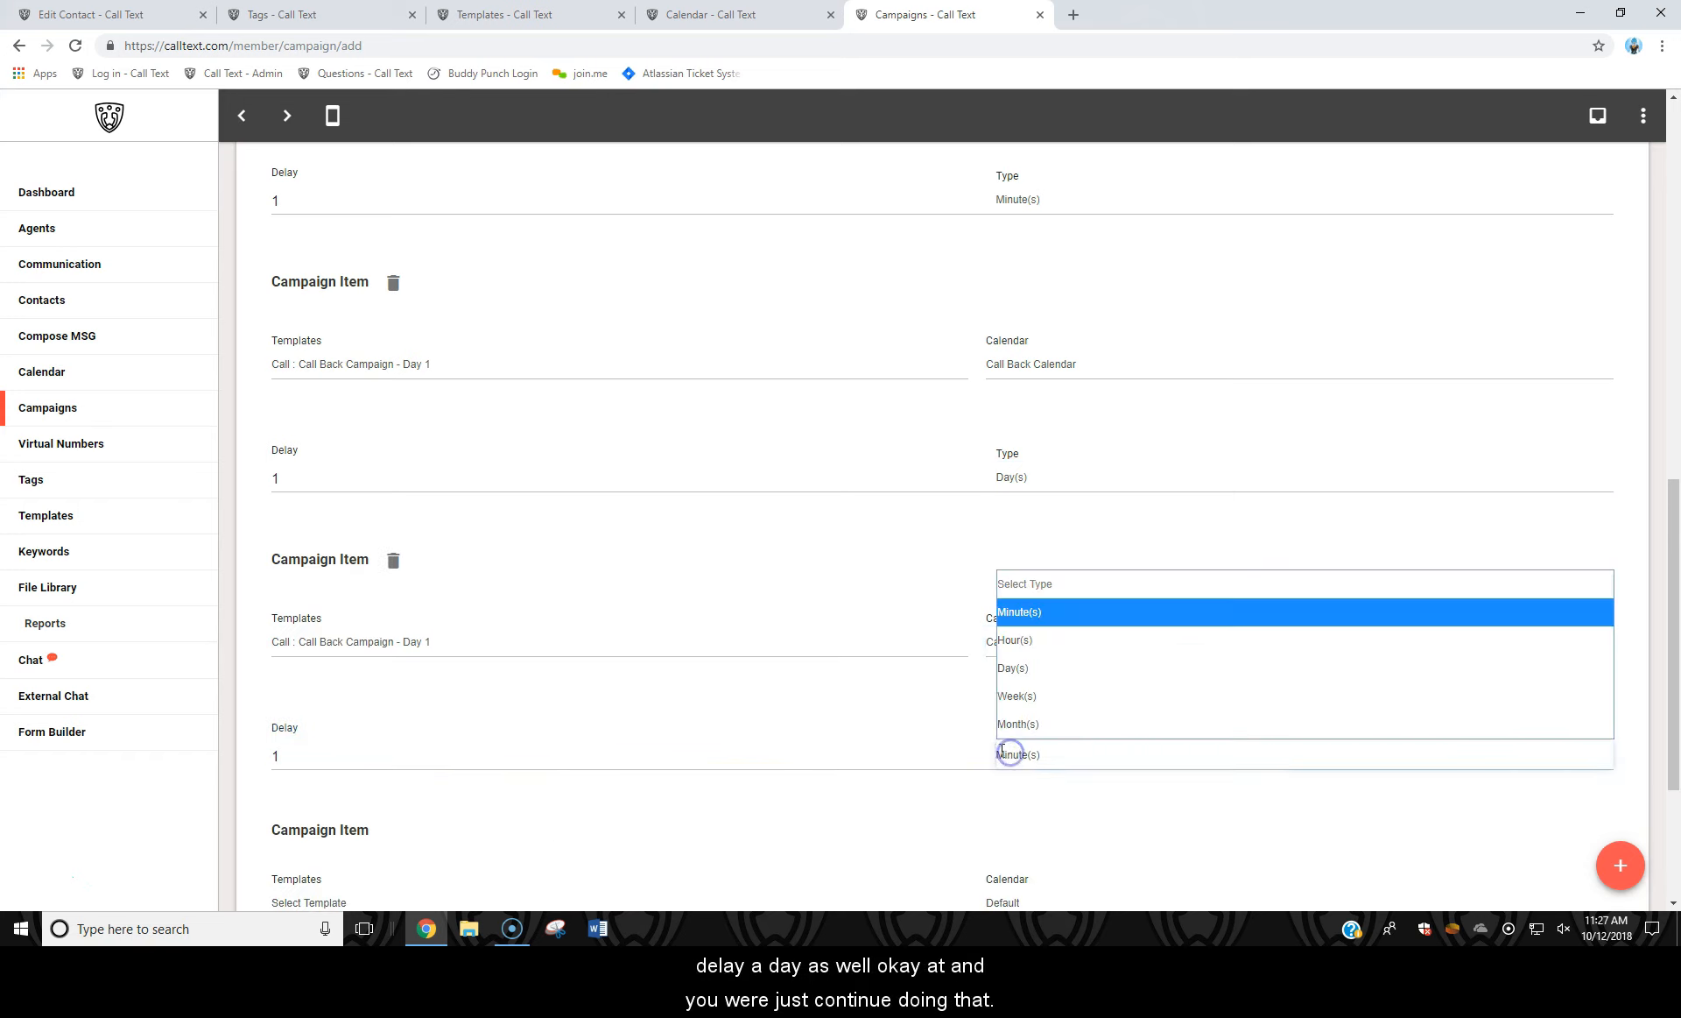
left_click(1014, 666)
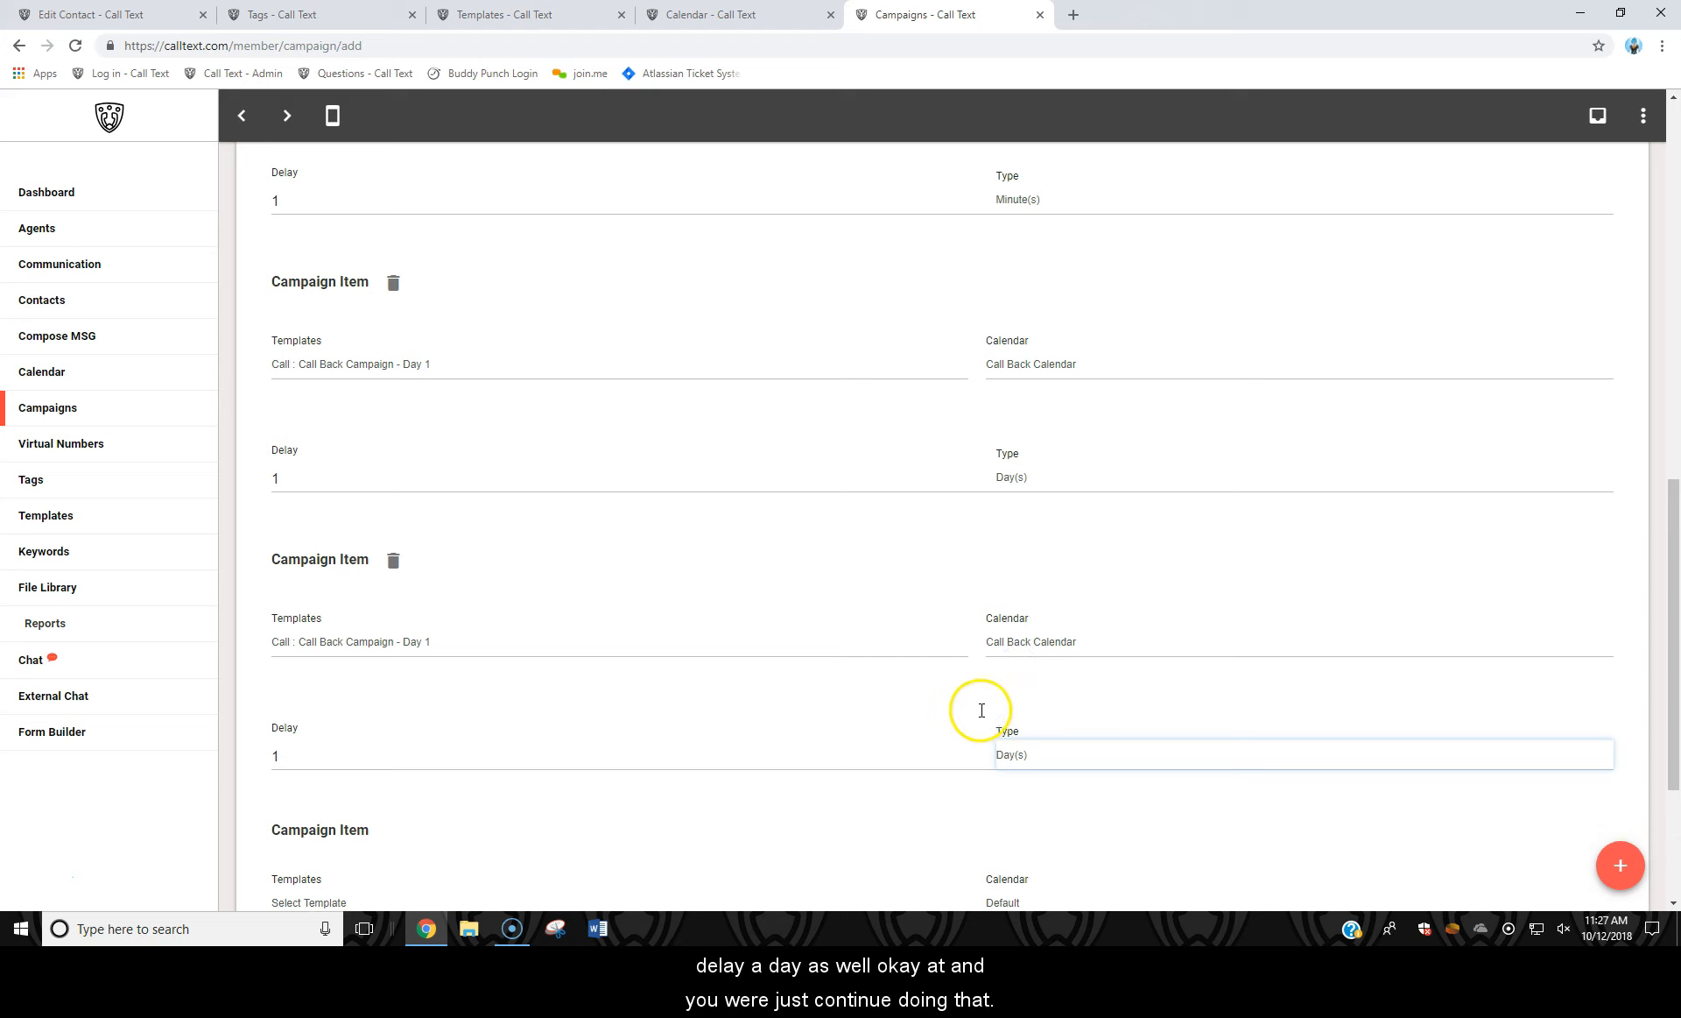
- Review the completed campaign items and submit the campaign
scroll(821, 701, "down", 3)
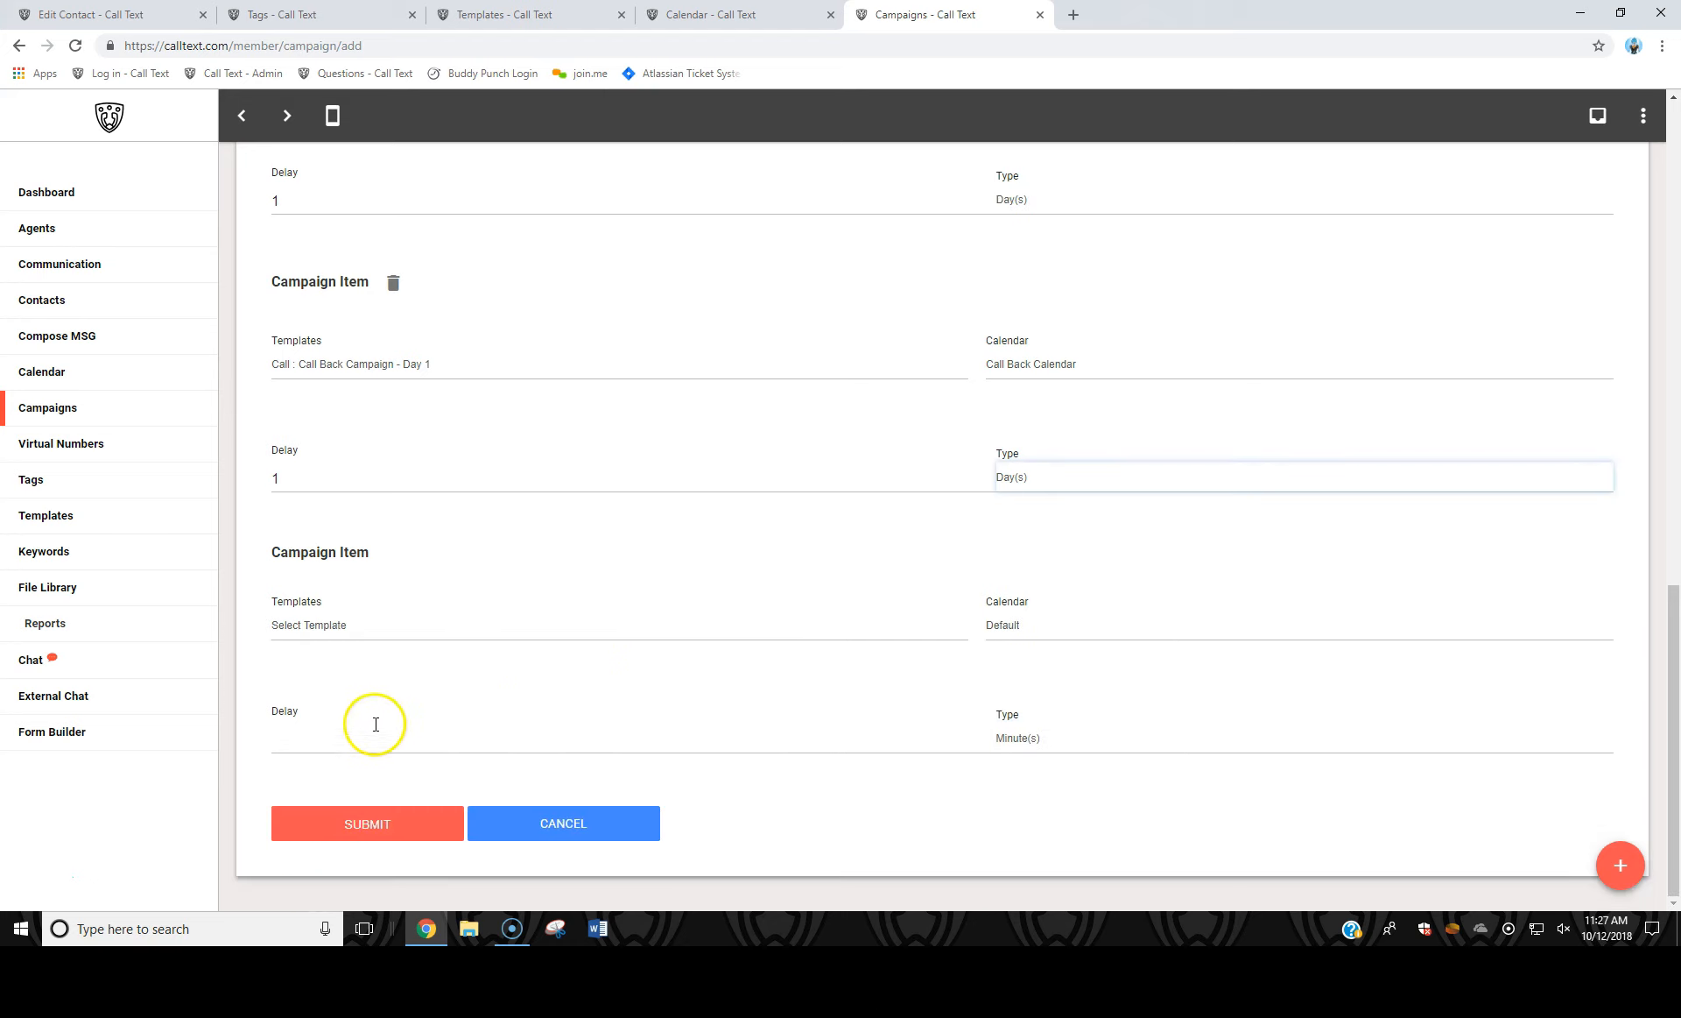
scroll(612, 274, "up", 10)
scroll(675, 550, "down", 5)
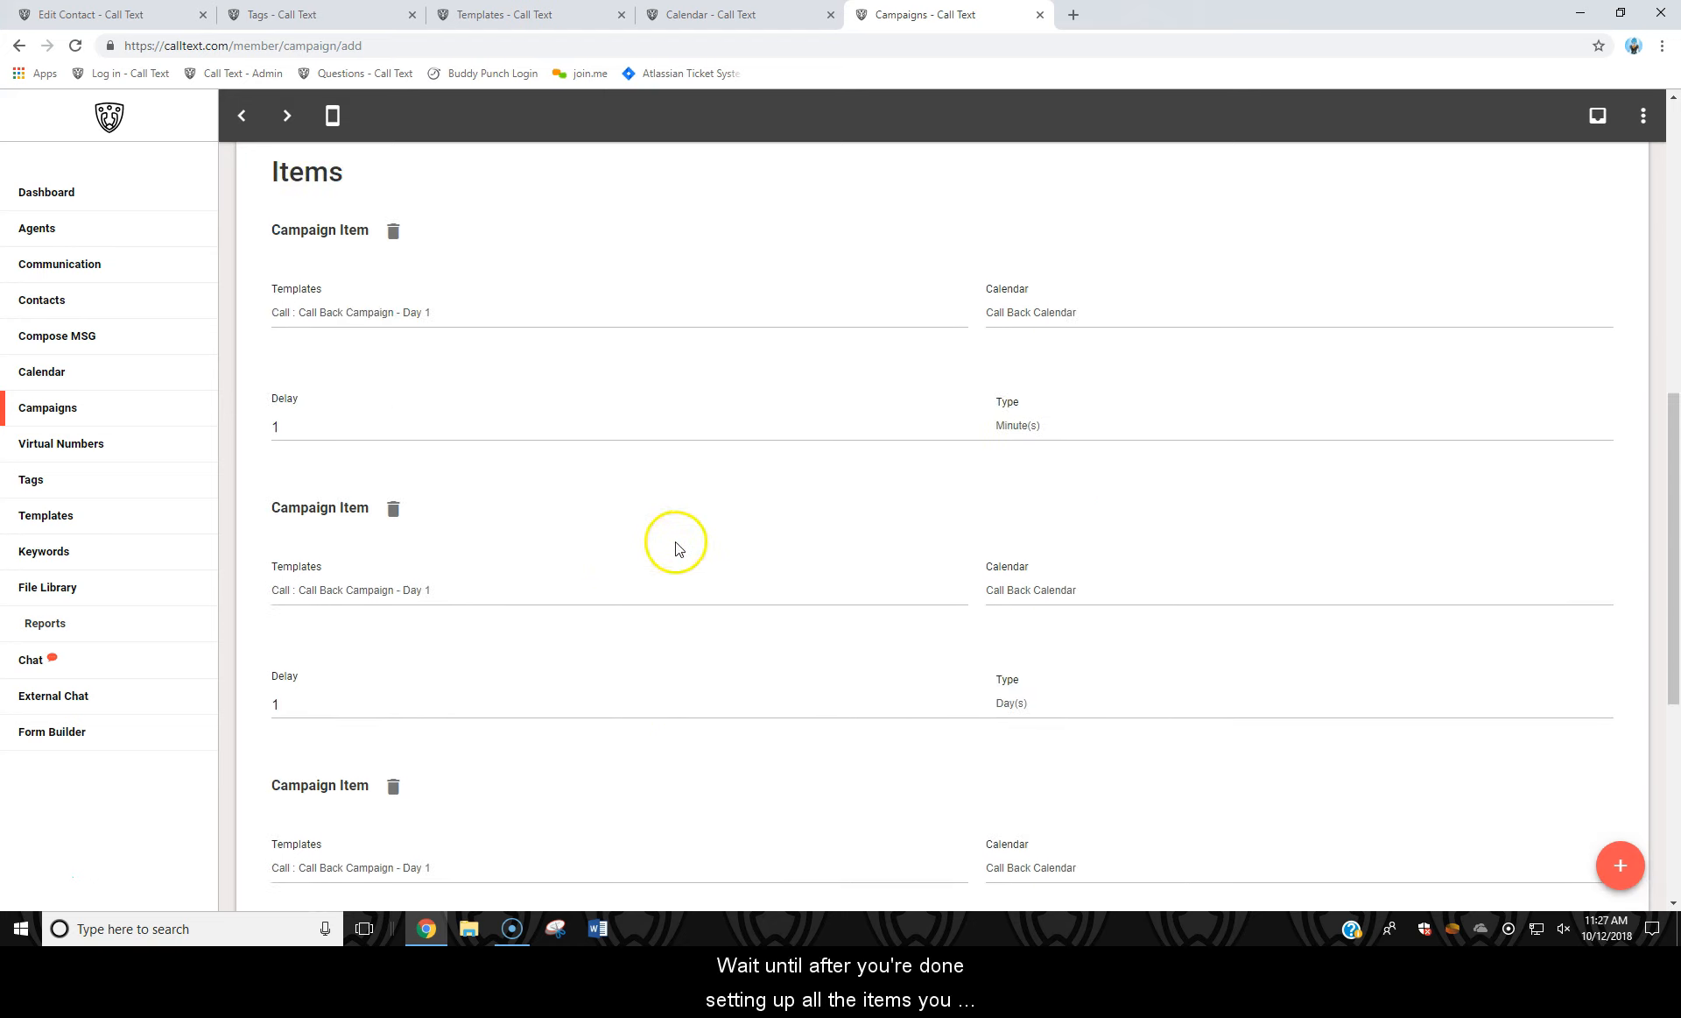
scroll(471, 513, "down", 2)
left_click(372, 819)
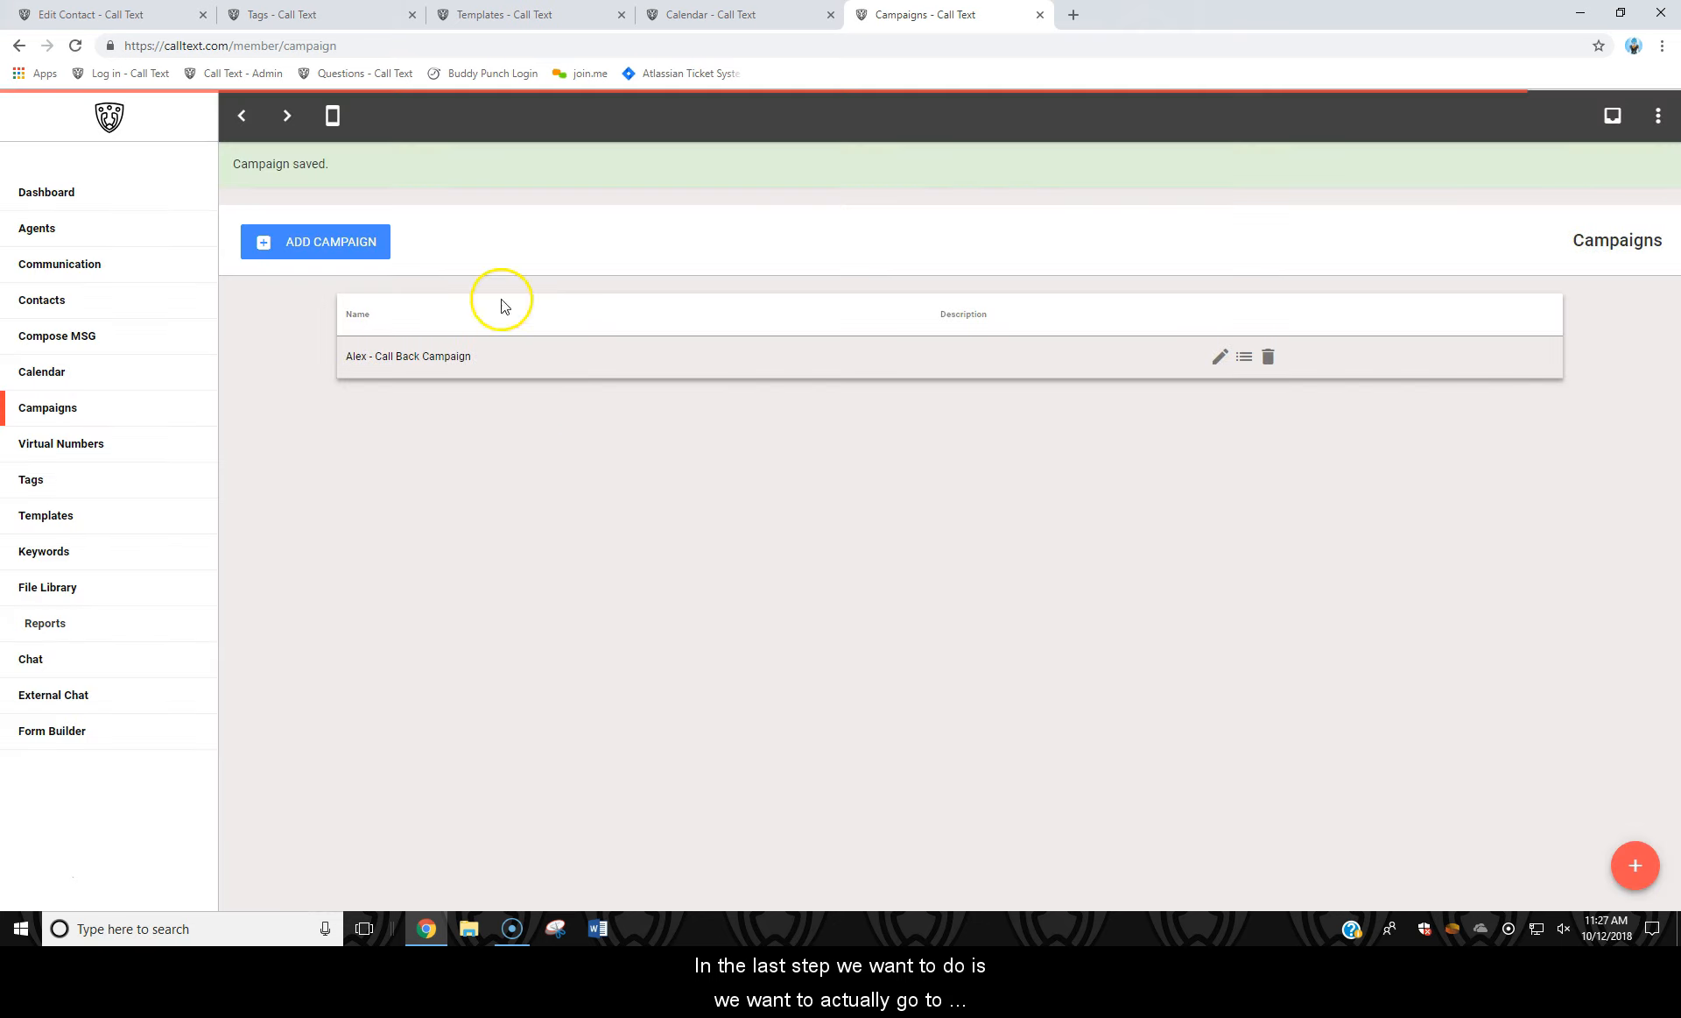
- Set the Call Back Campaign tag as the caller tagging for the Main # virtual number and submit the settings
left_click(77, 440)
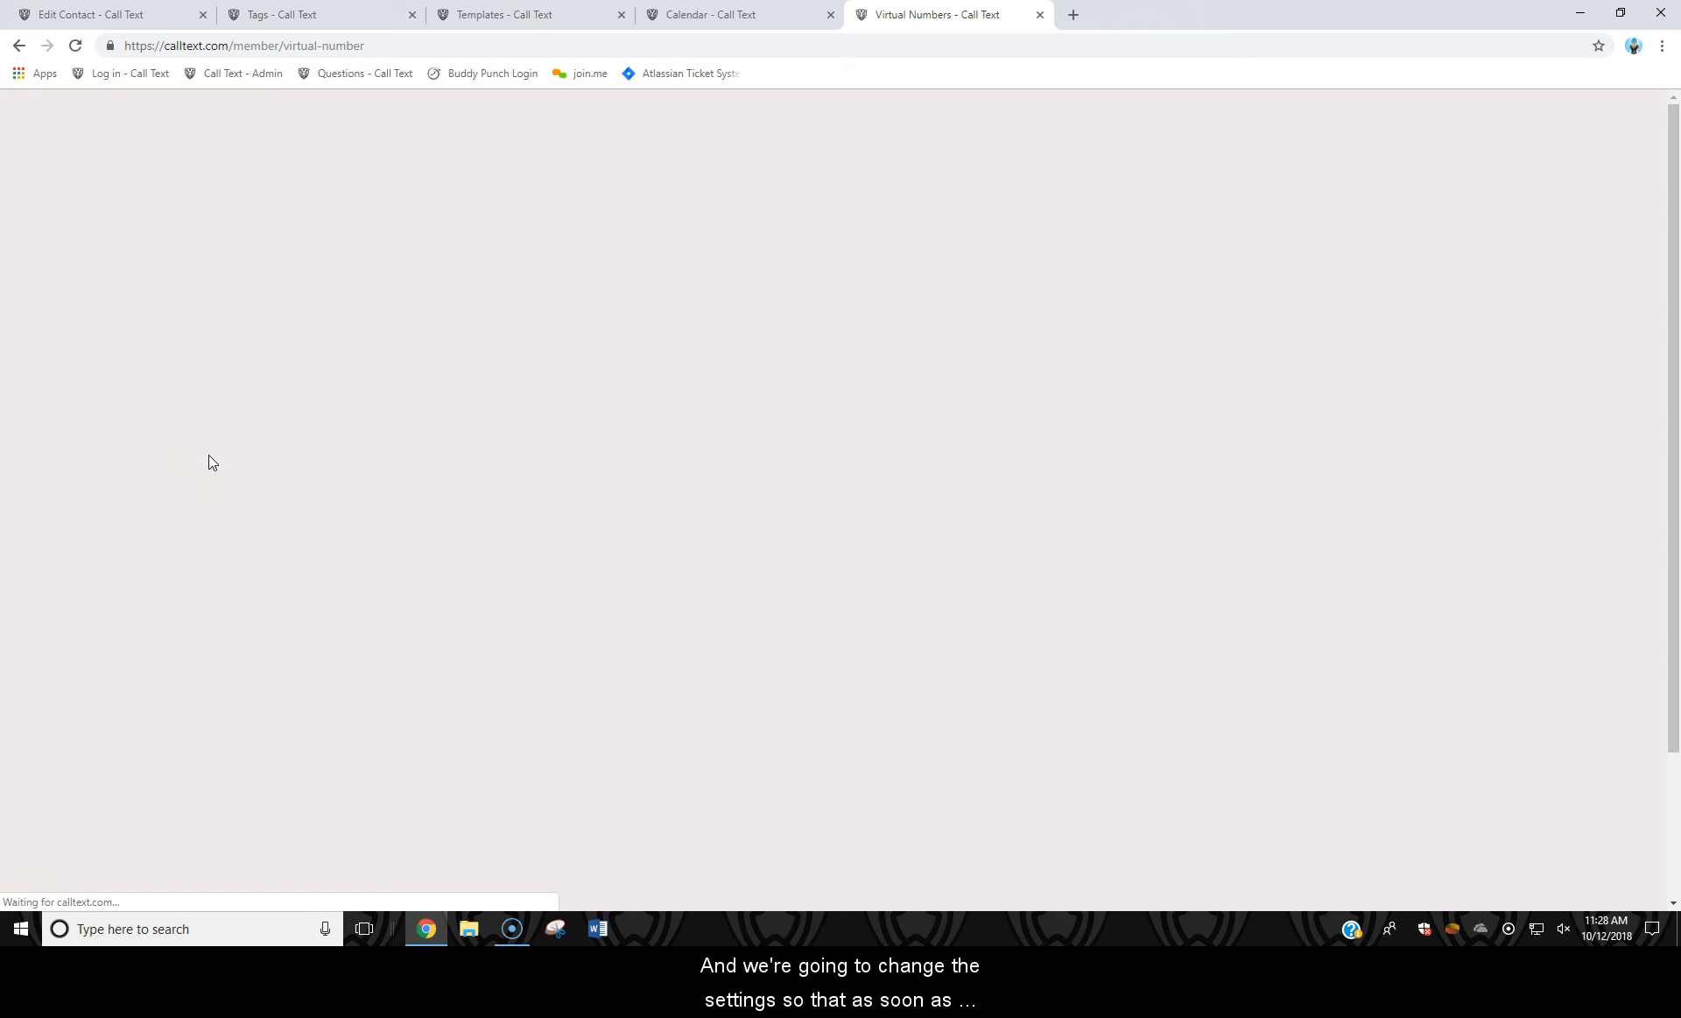
left_click(362, 349)
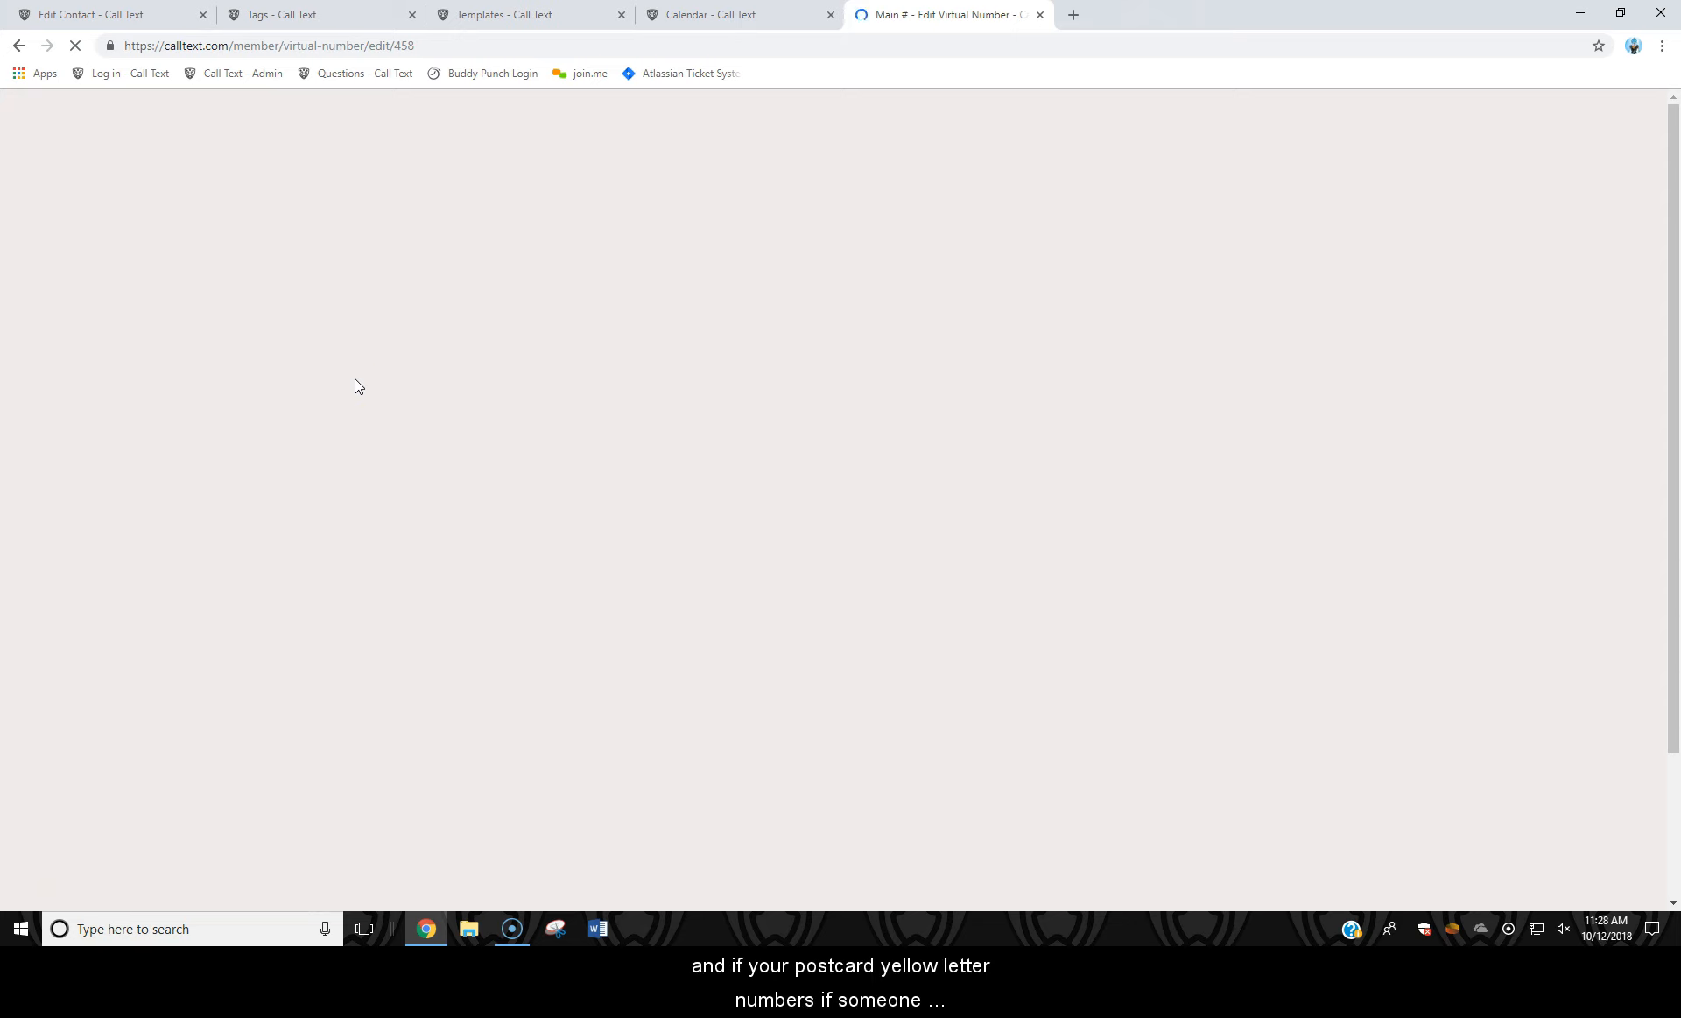
left_click(622, 461)
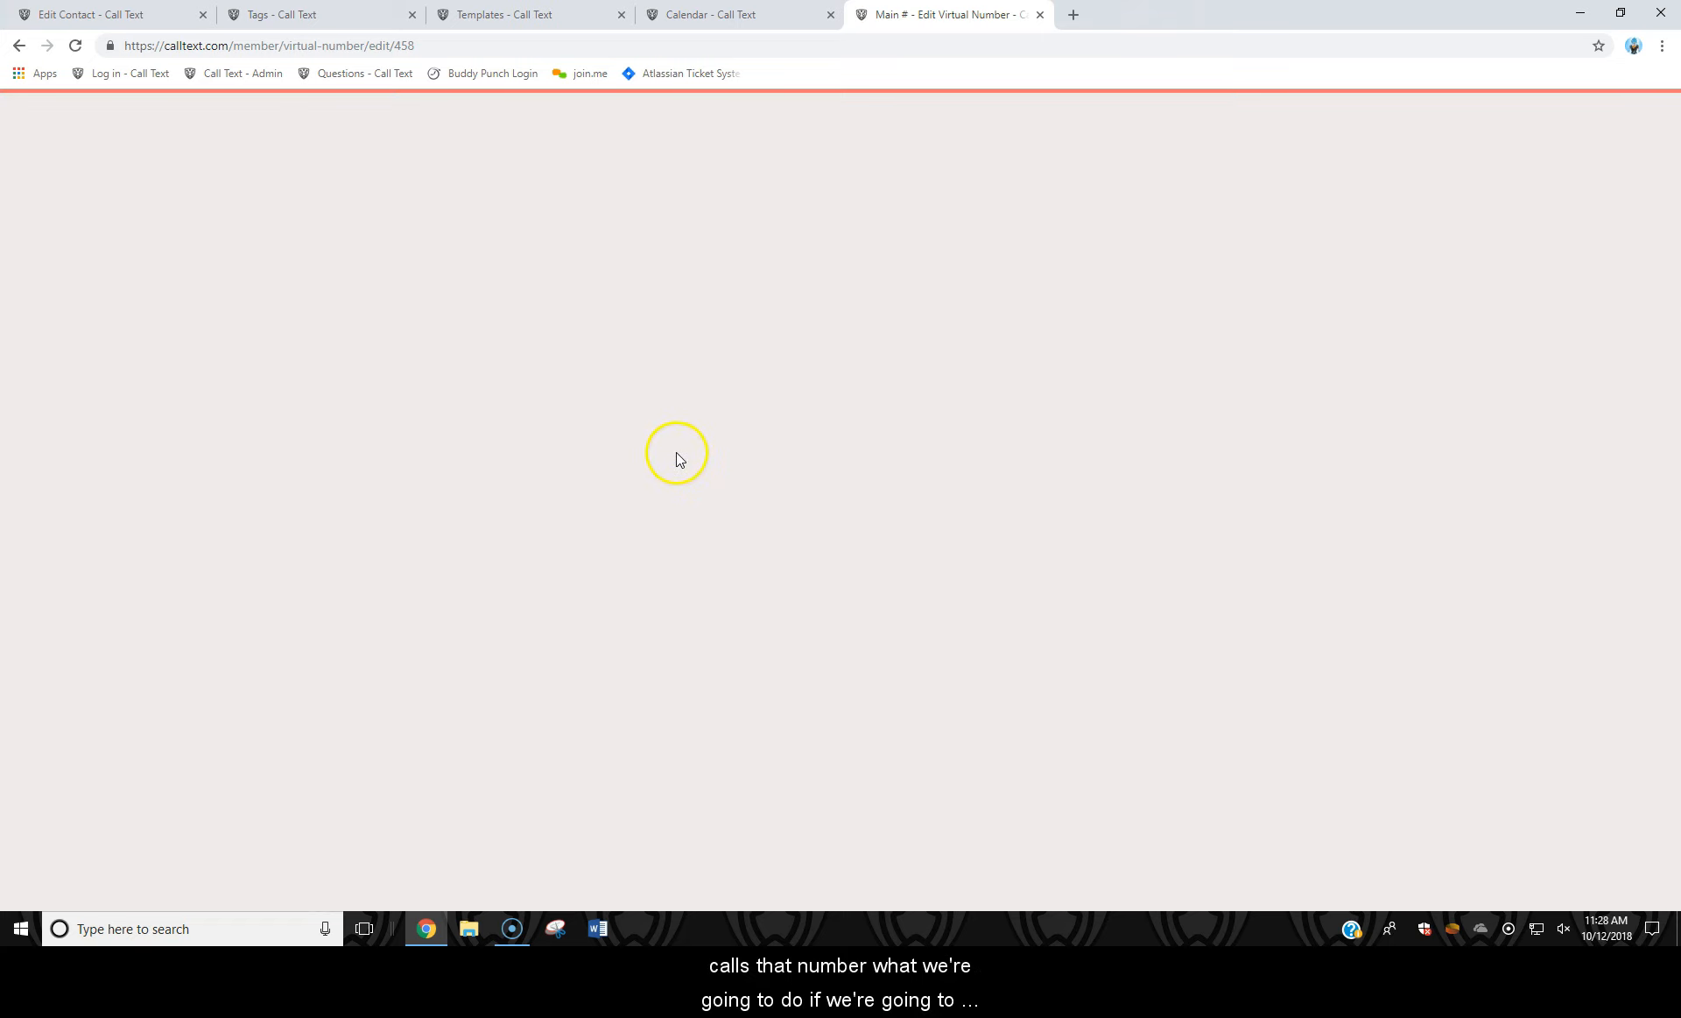
left_click(701, 249)
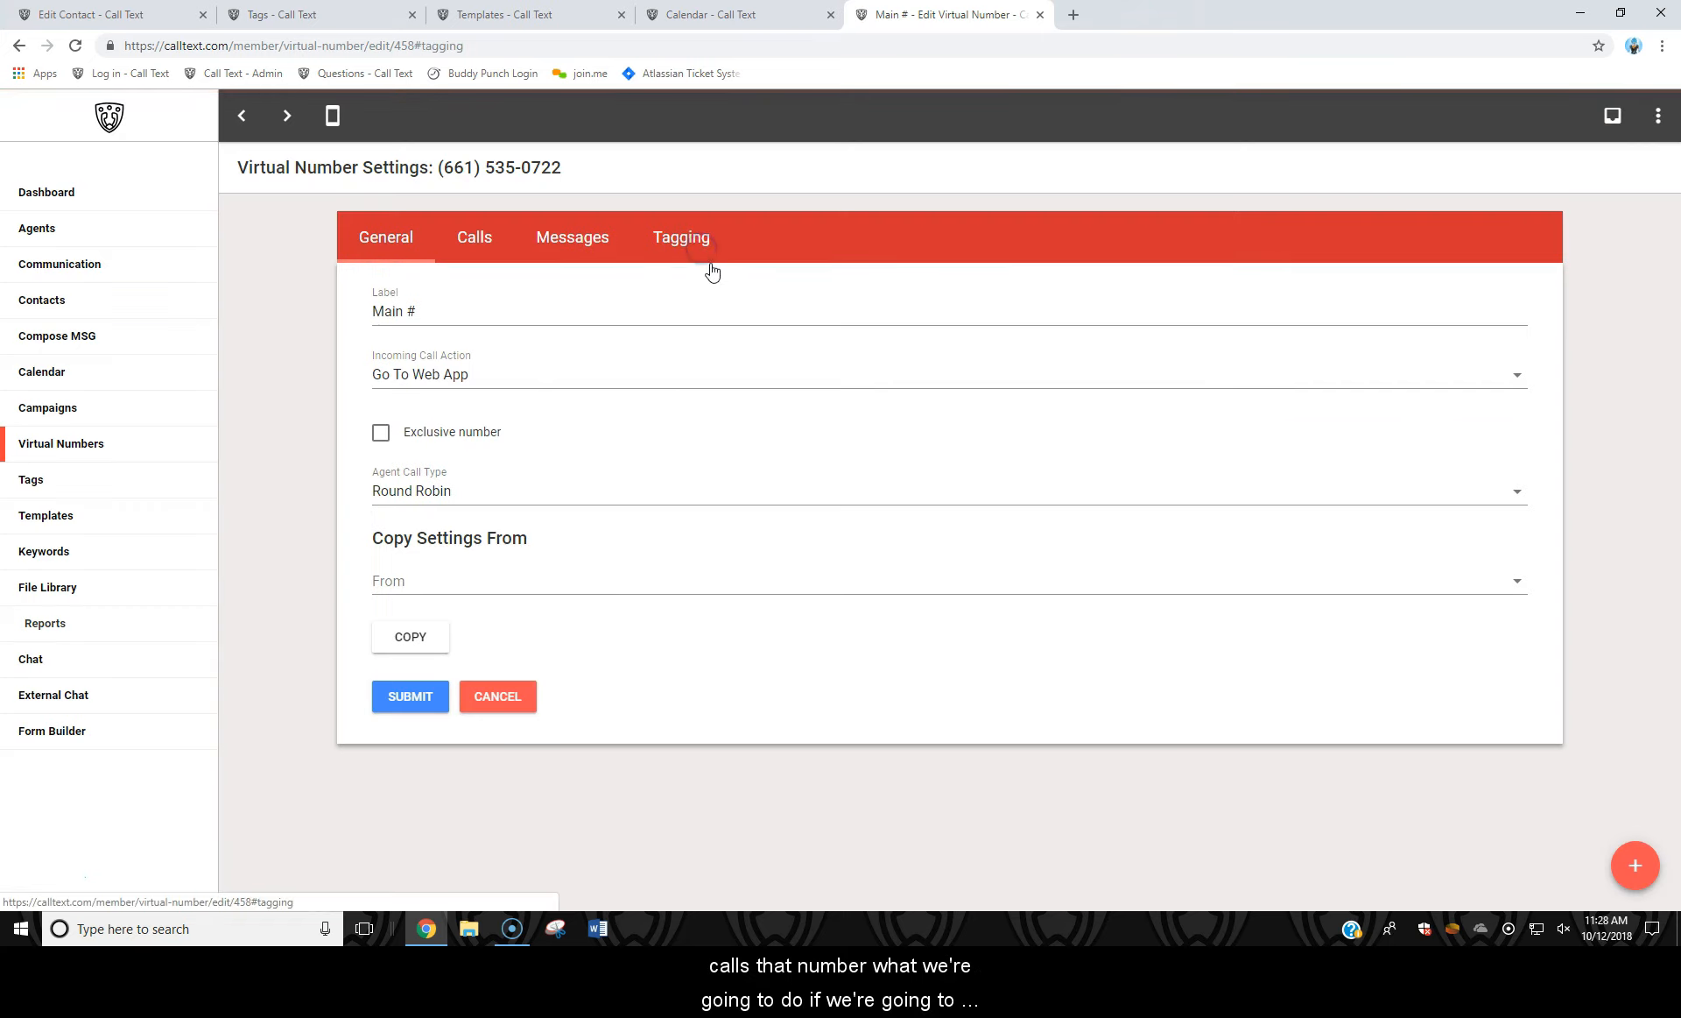
left_click(490, 314)
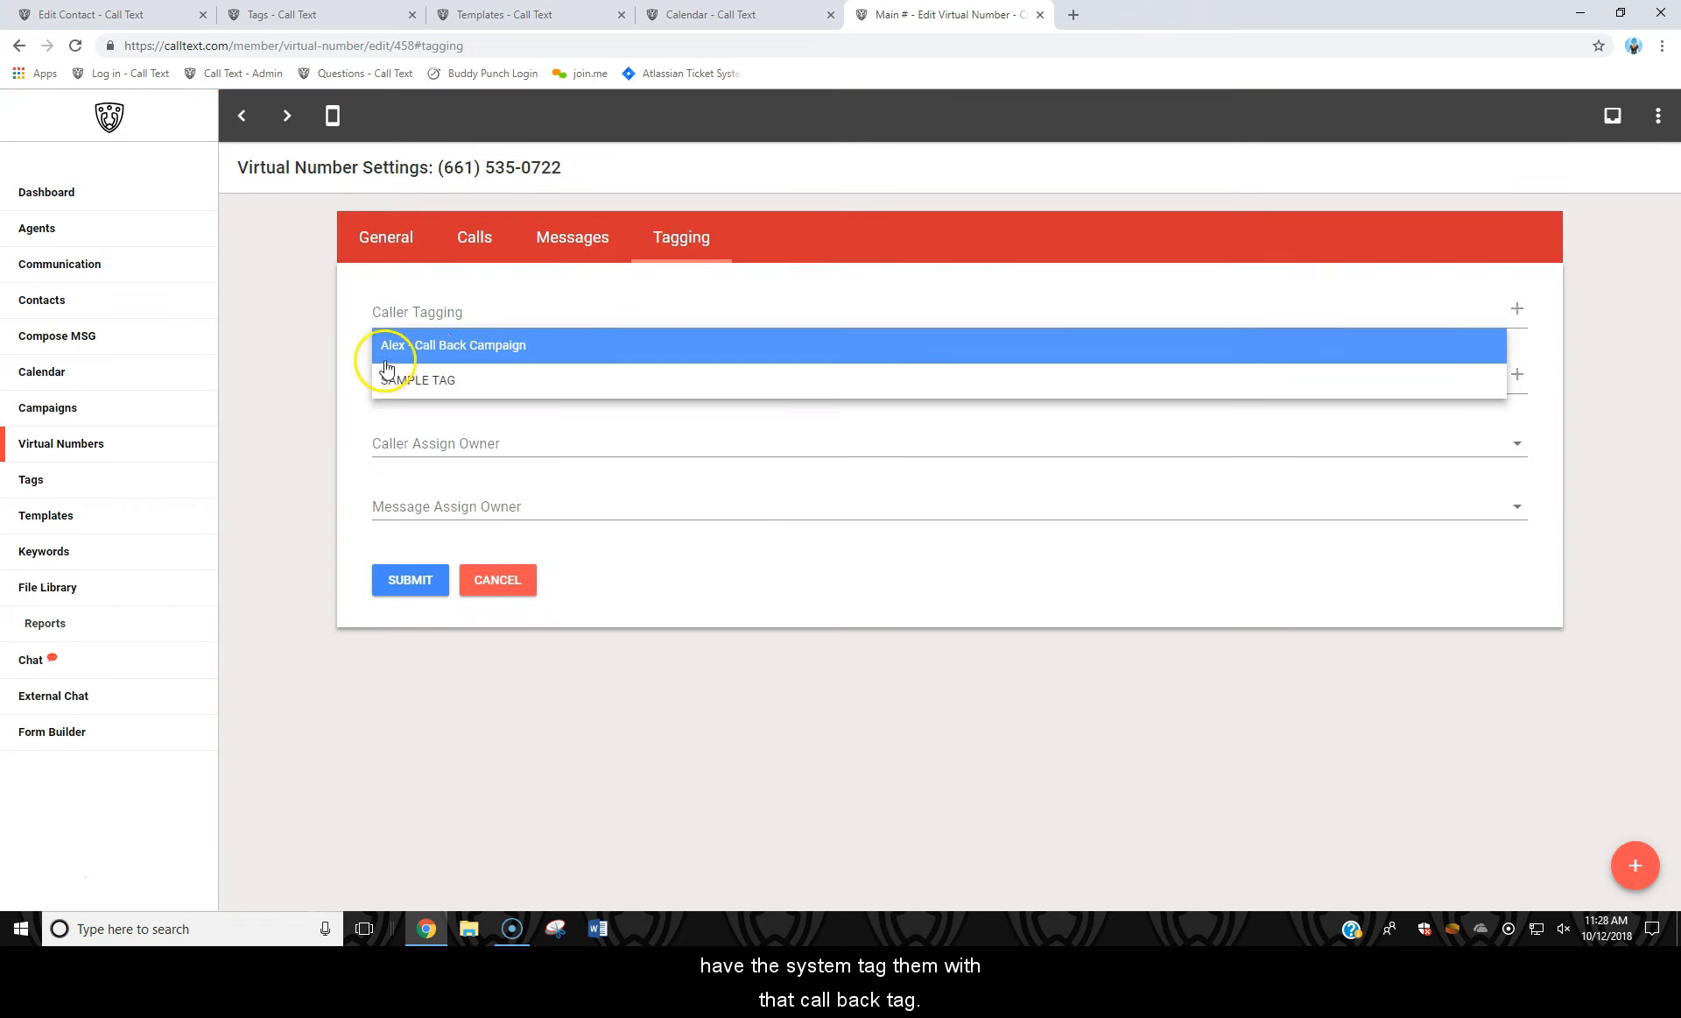
left_click(437, 344)
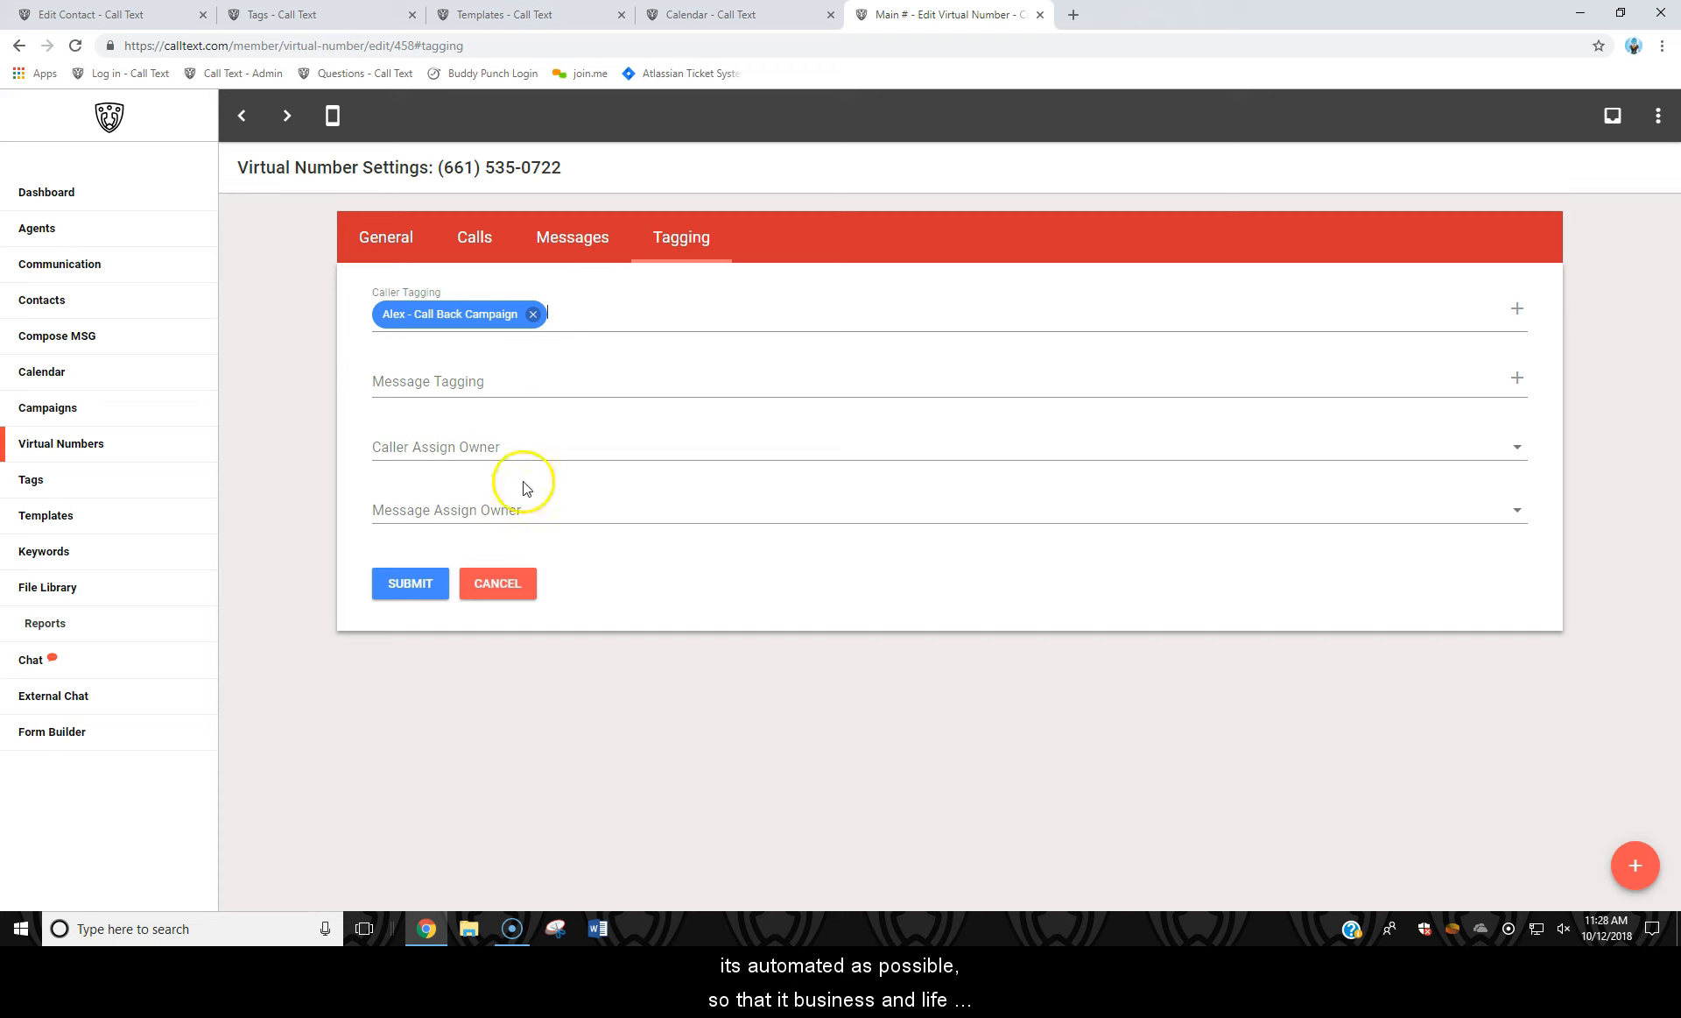
left_click(392, 585)
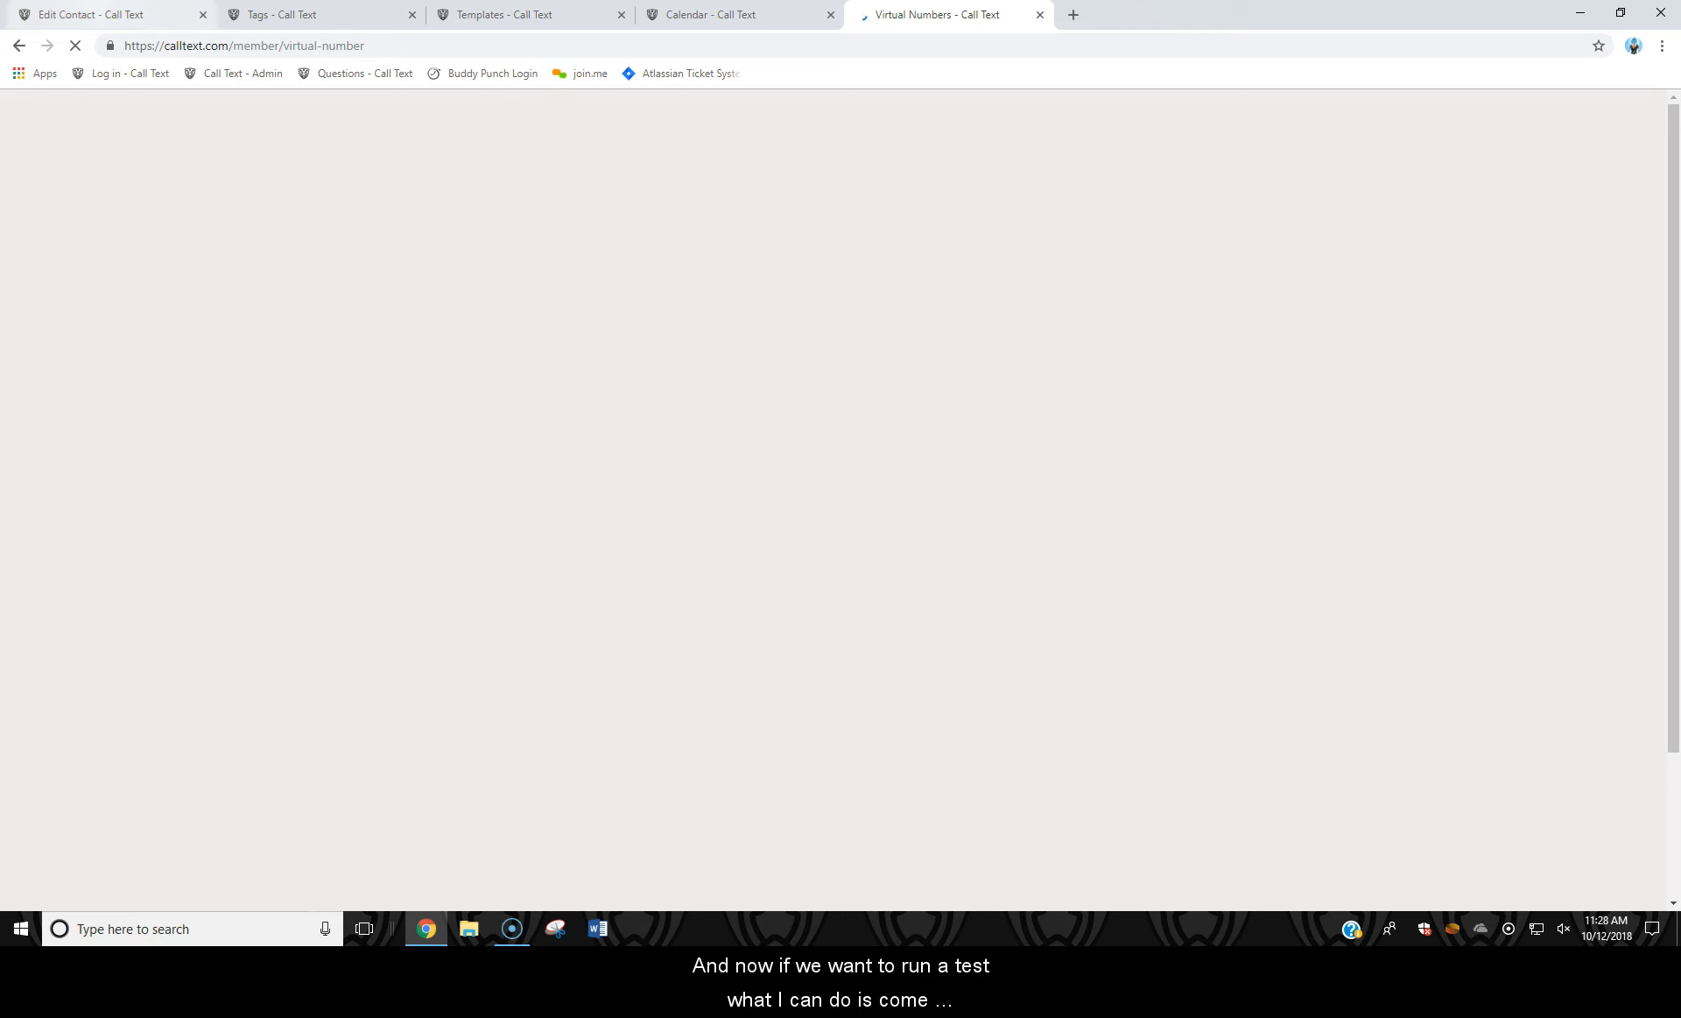
- Return to the contacts list, clear its search filter and open the contact that has an email address
left_click(178, 15)
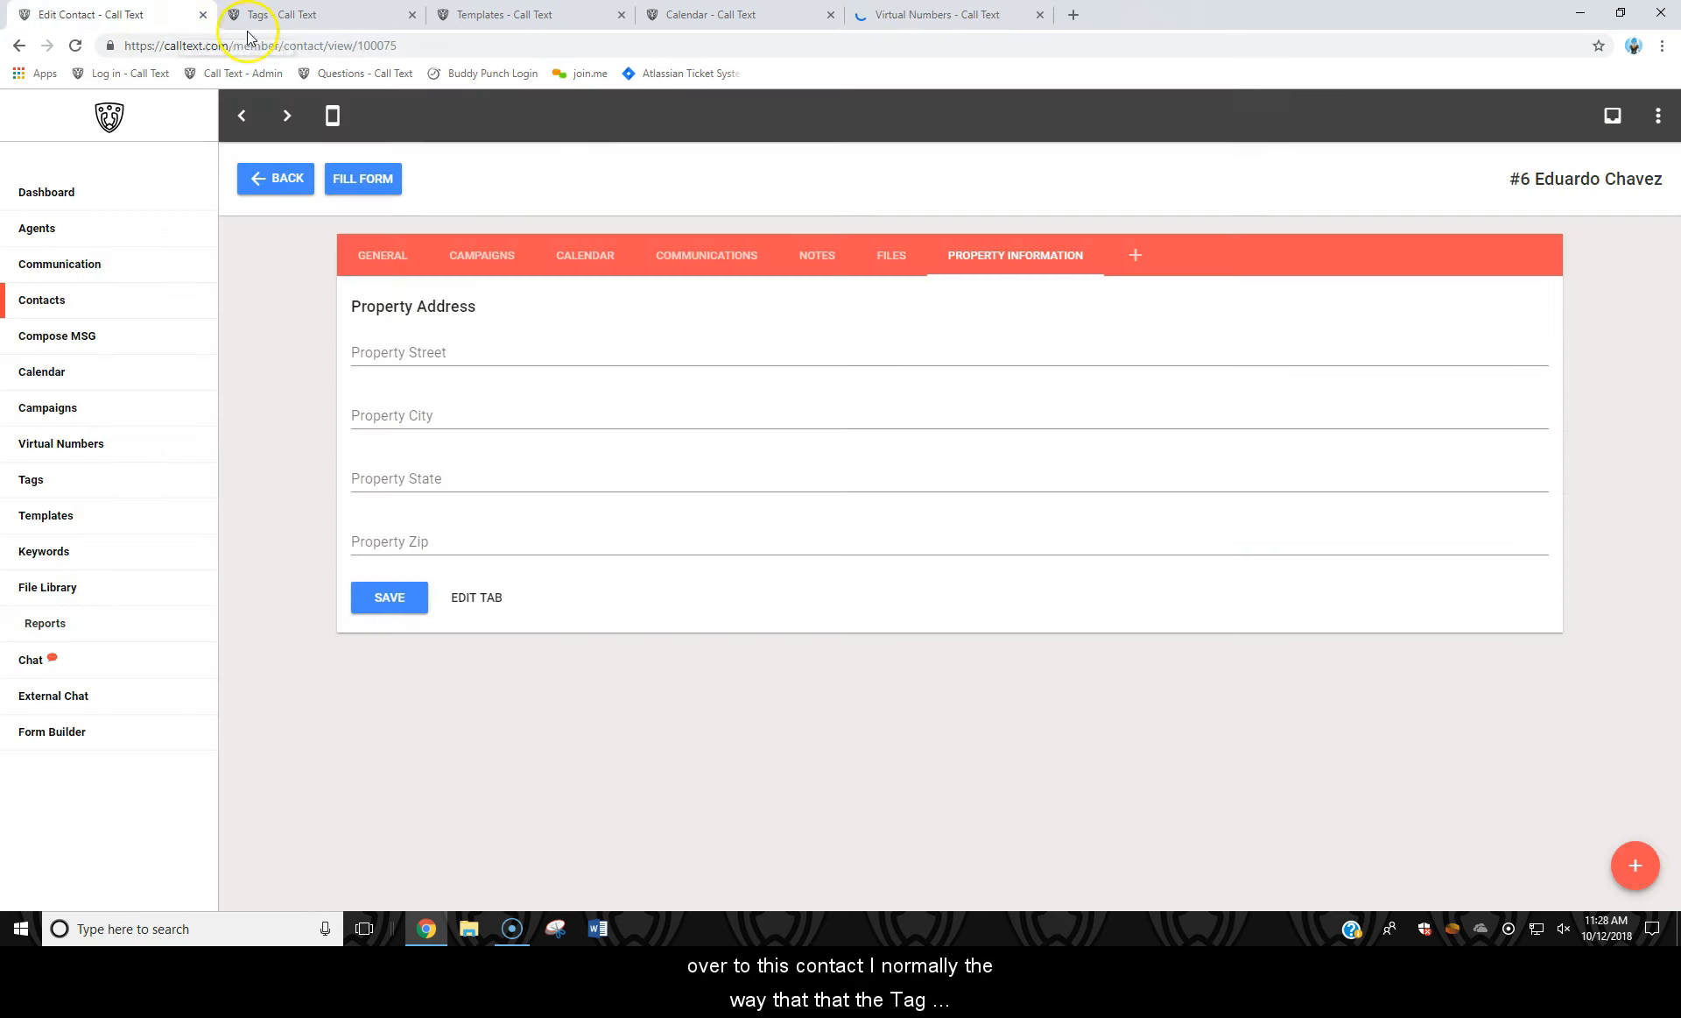
left_click(275, 185)
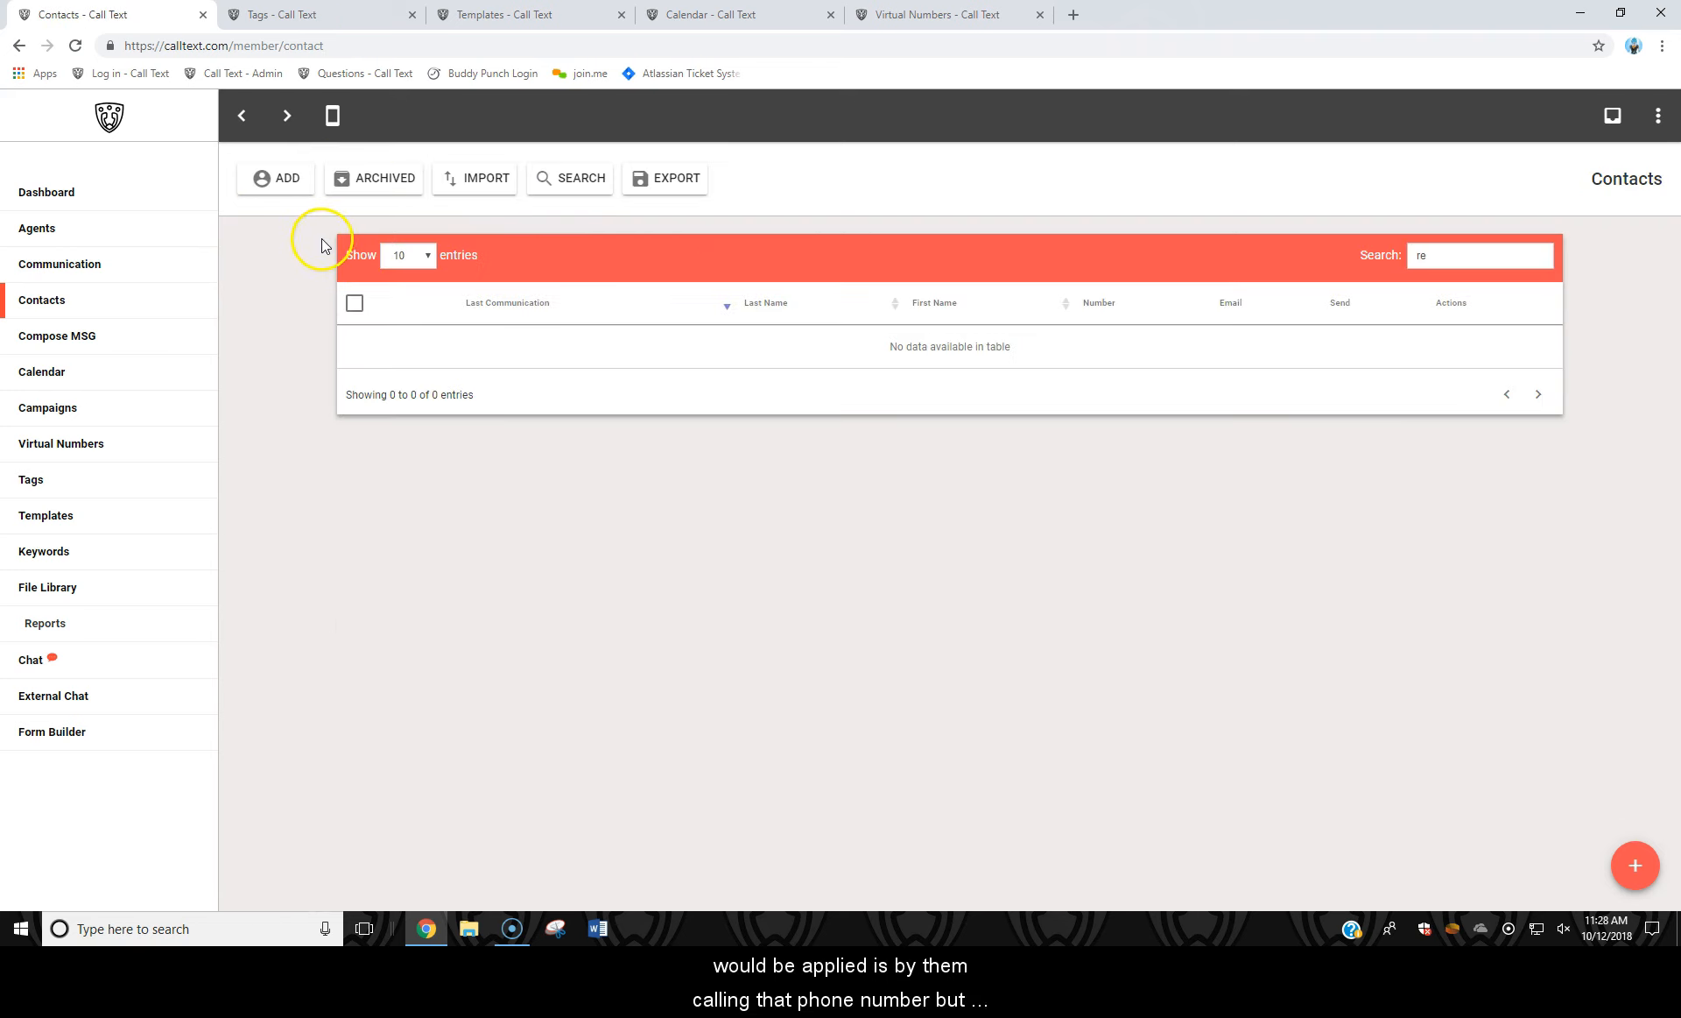
double_click(1453, 255)
key("BackSpace")
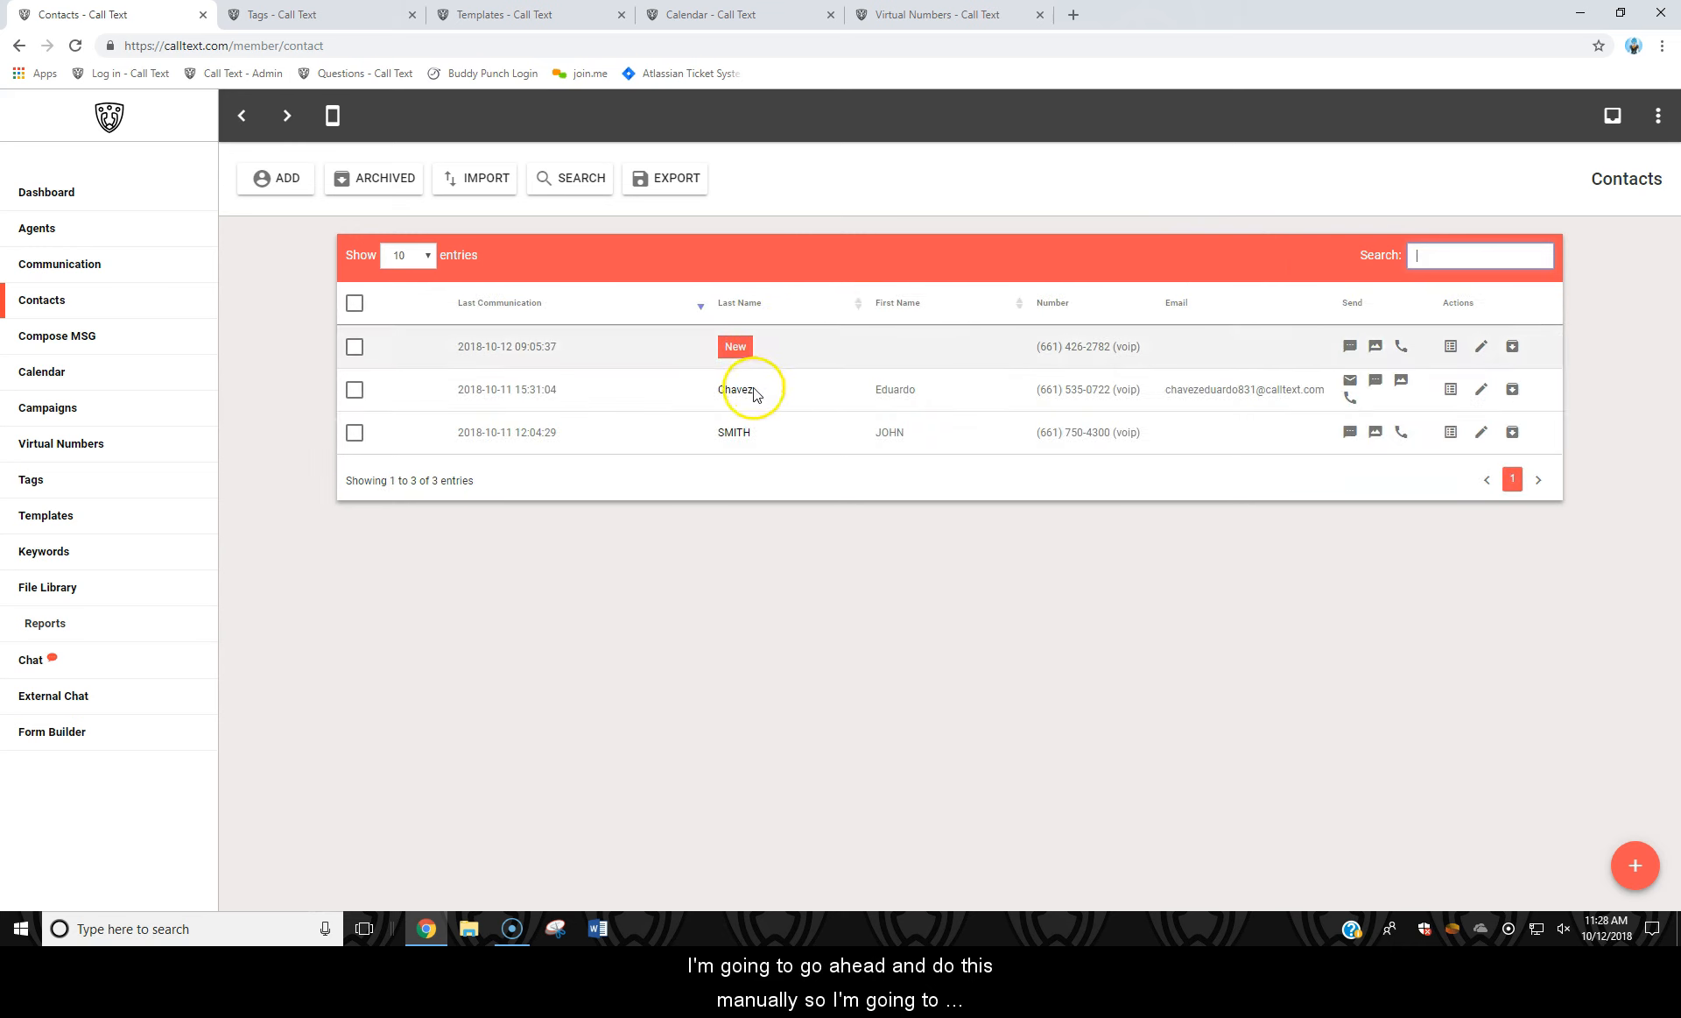
left_click(738, 396)
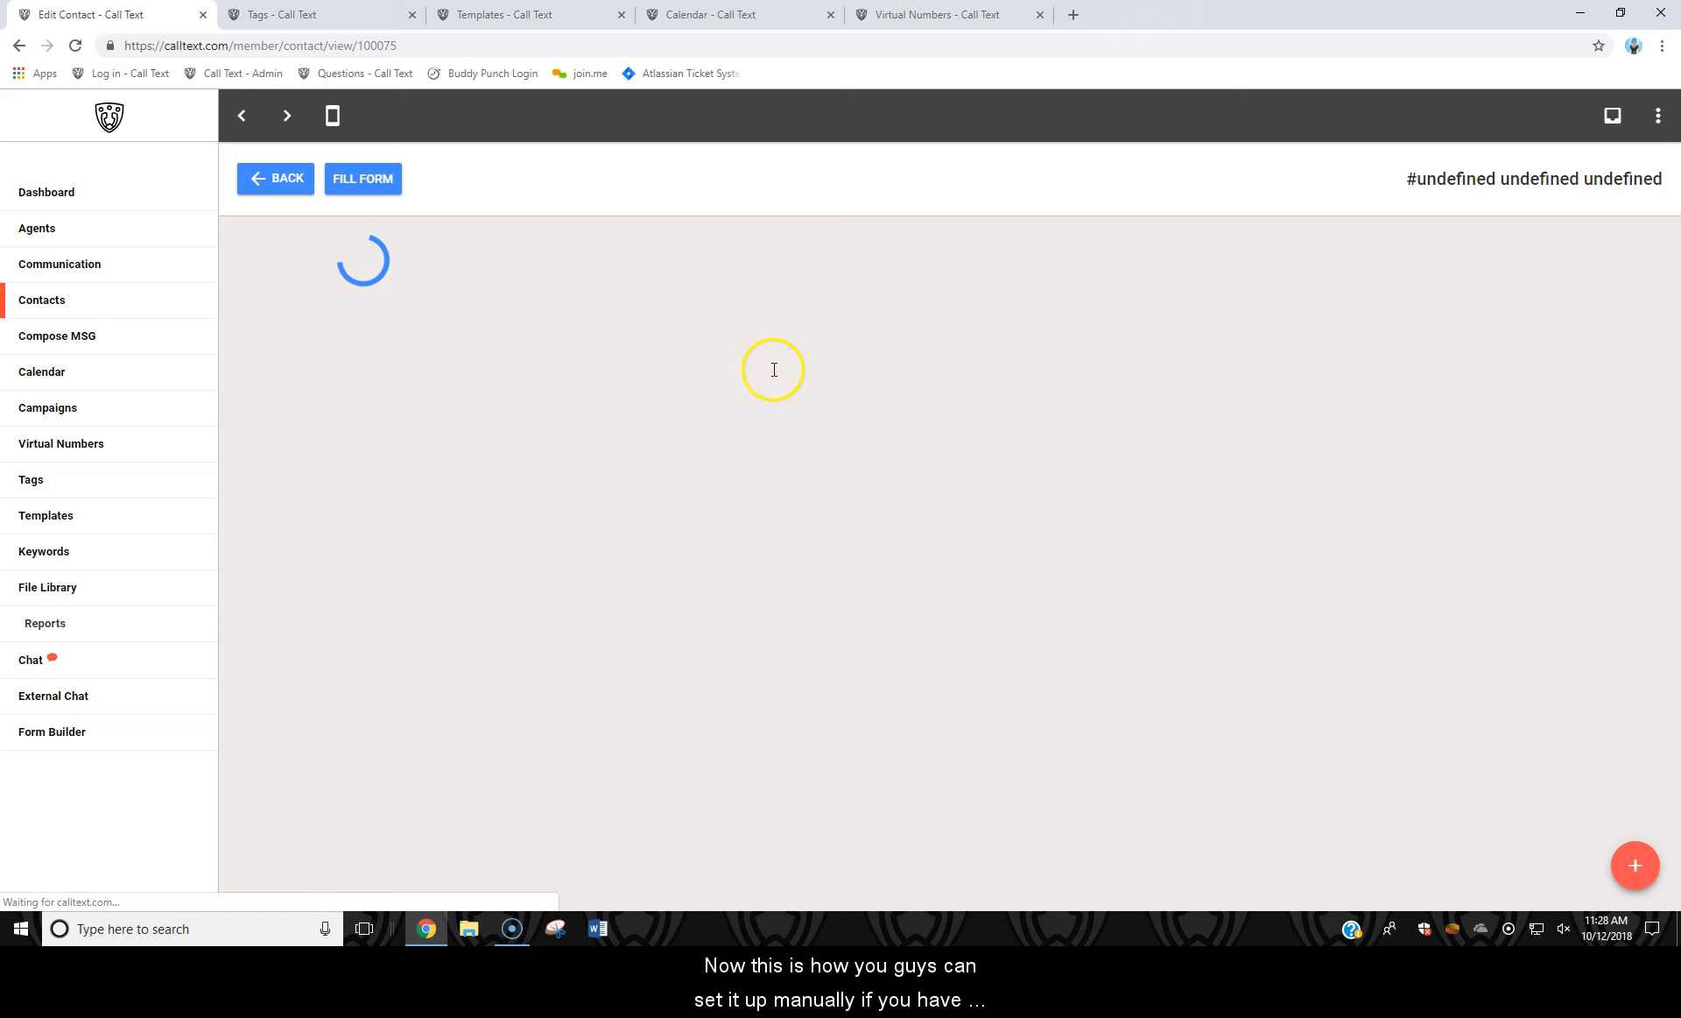
- Add the Call Back Campaign tag to the contact's general details and save the contact
scroll(767, 337, "down", 8)
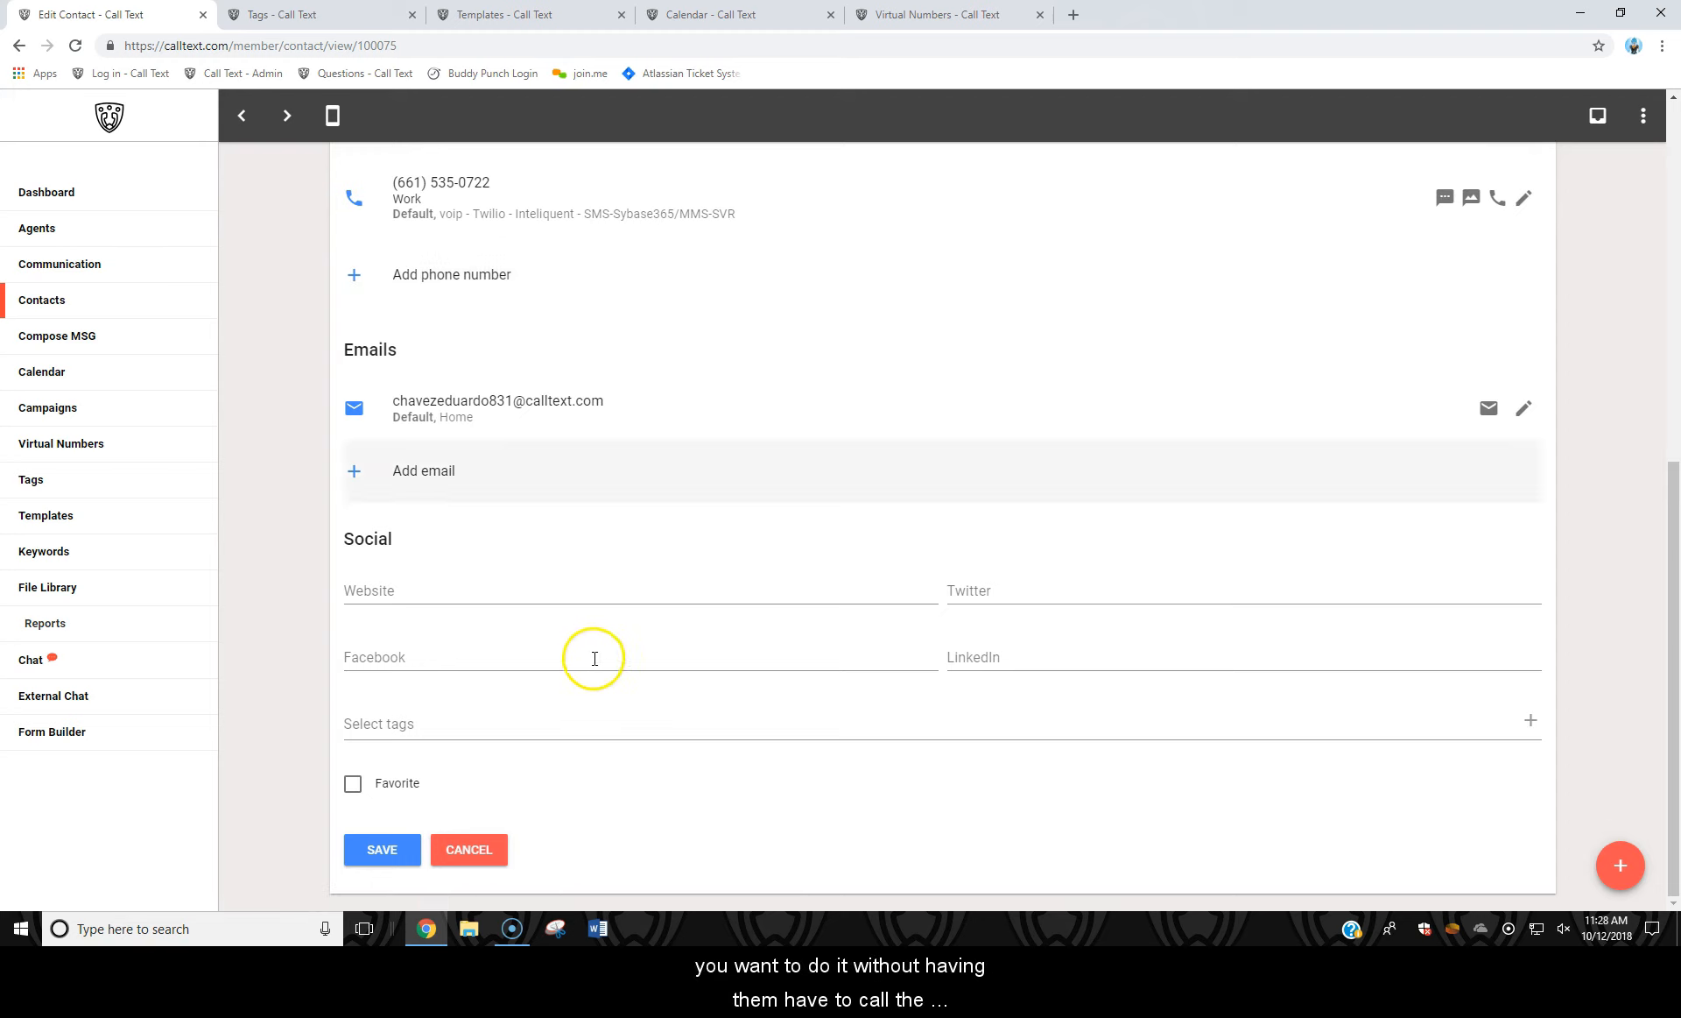
scroll(469, 601, "up", 10)
scroll(569, 324, "down", 8)
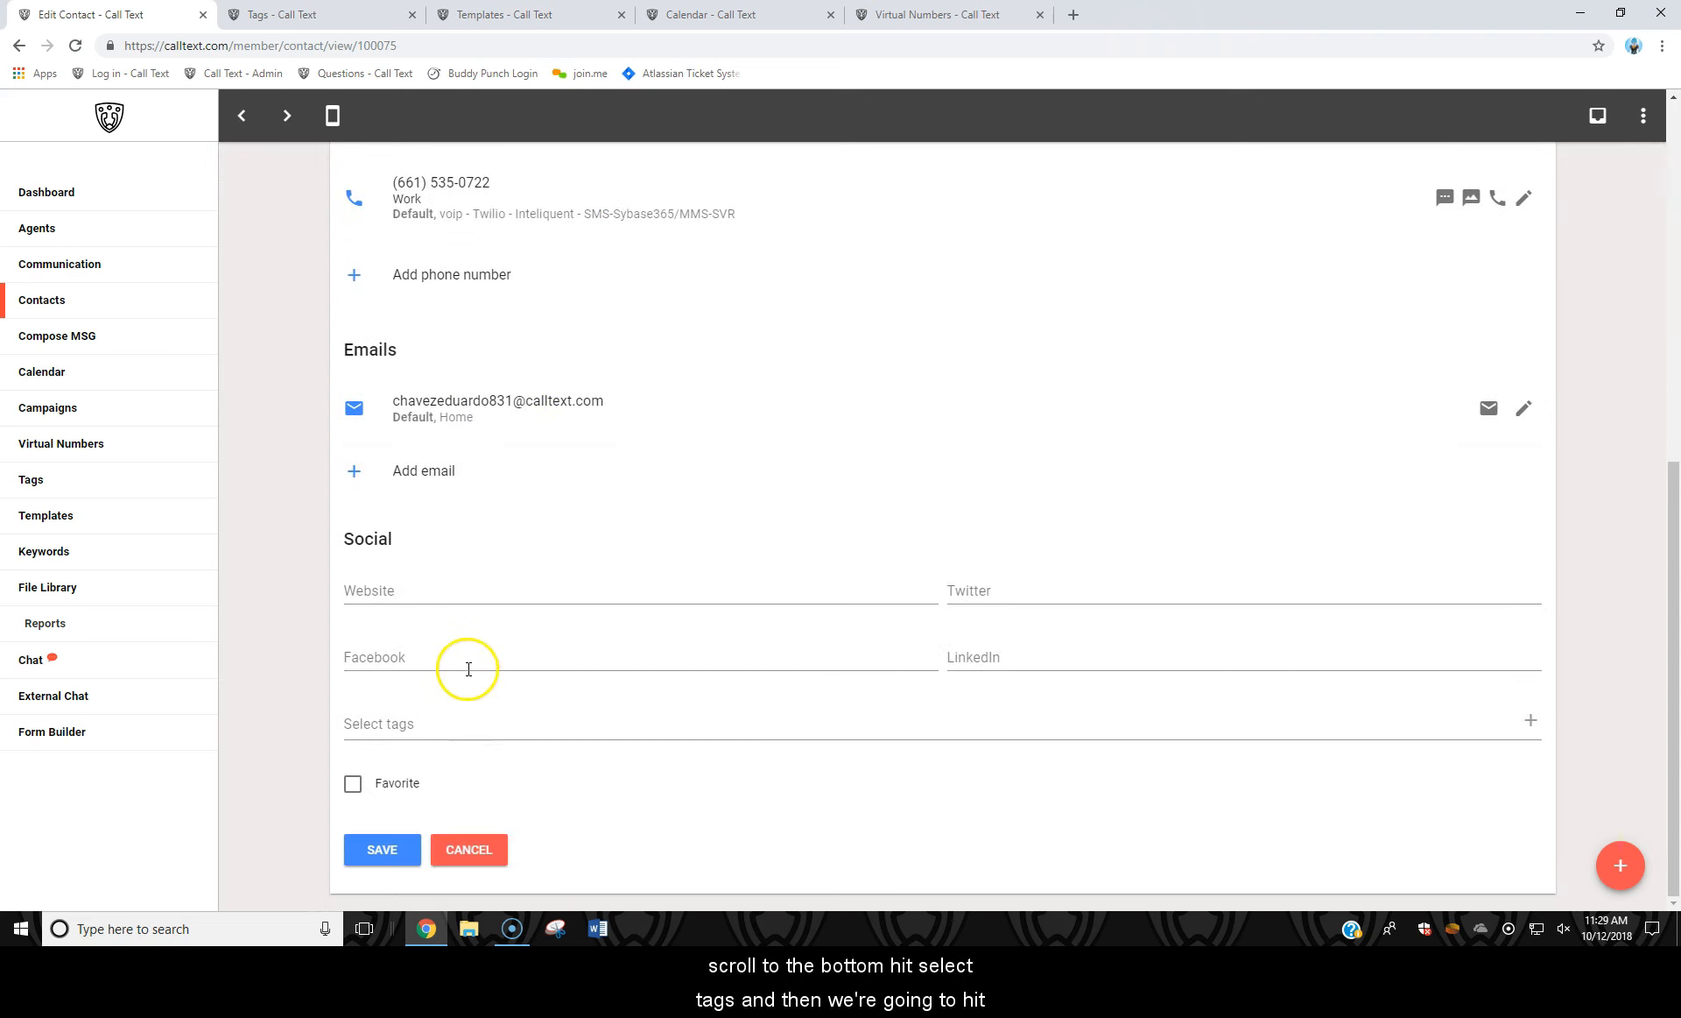
left_click(404, 711)
left_click(405, 722)
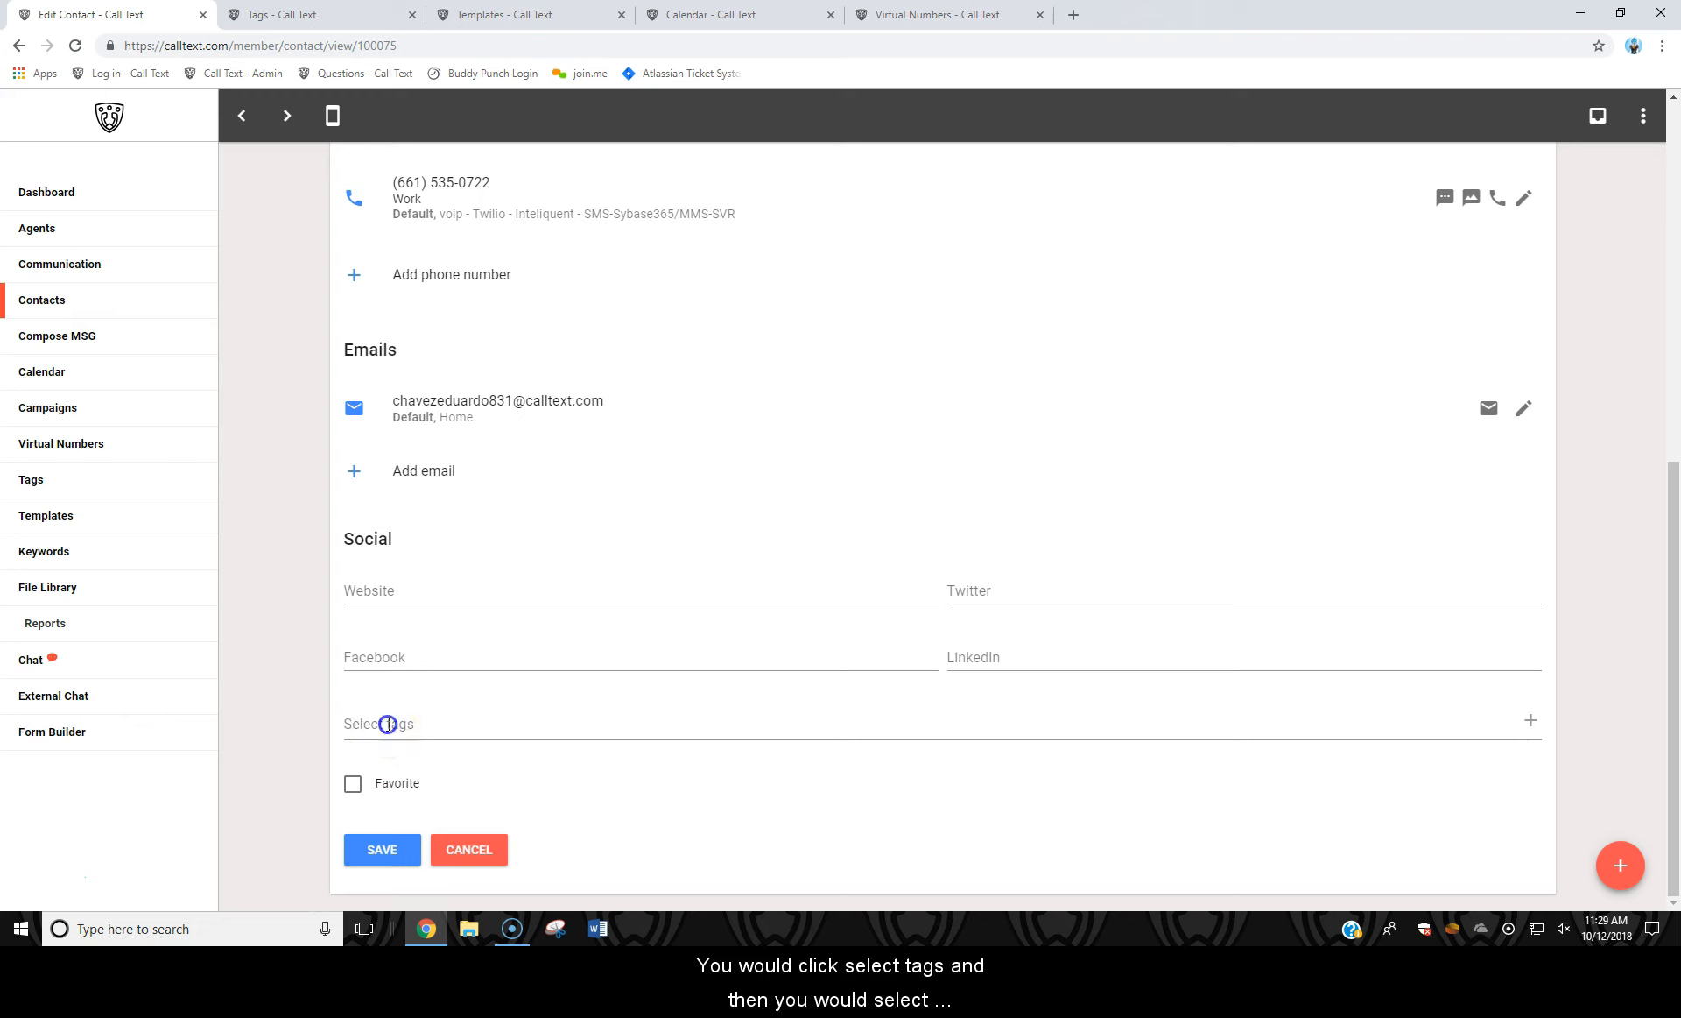
left_click(389, 723)
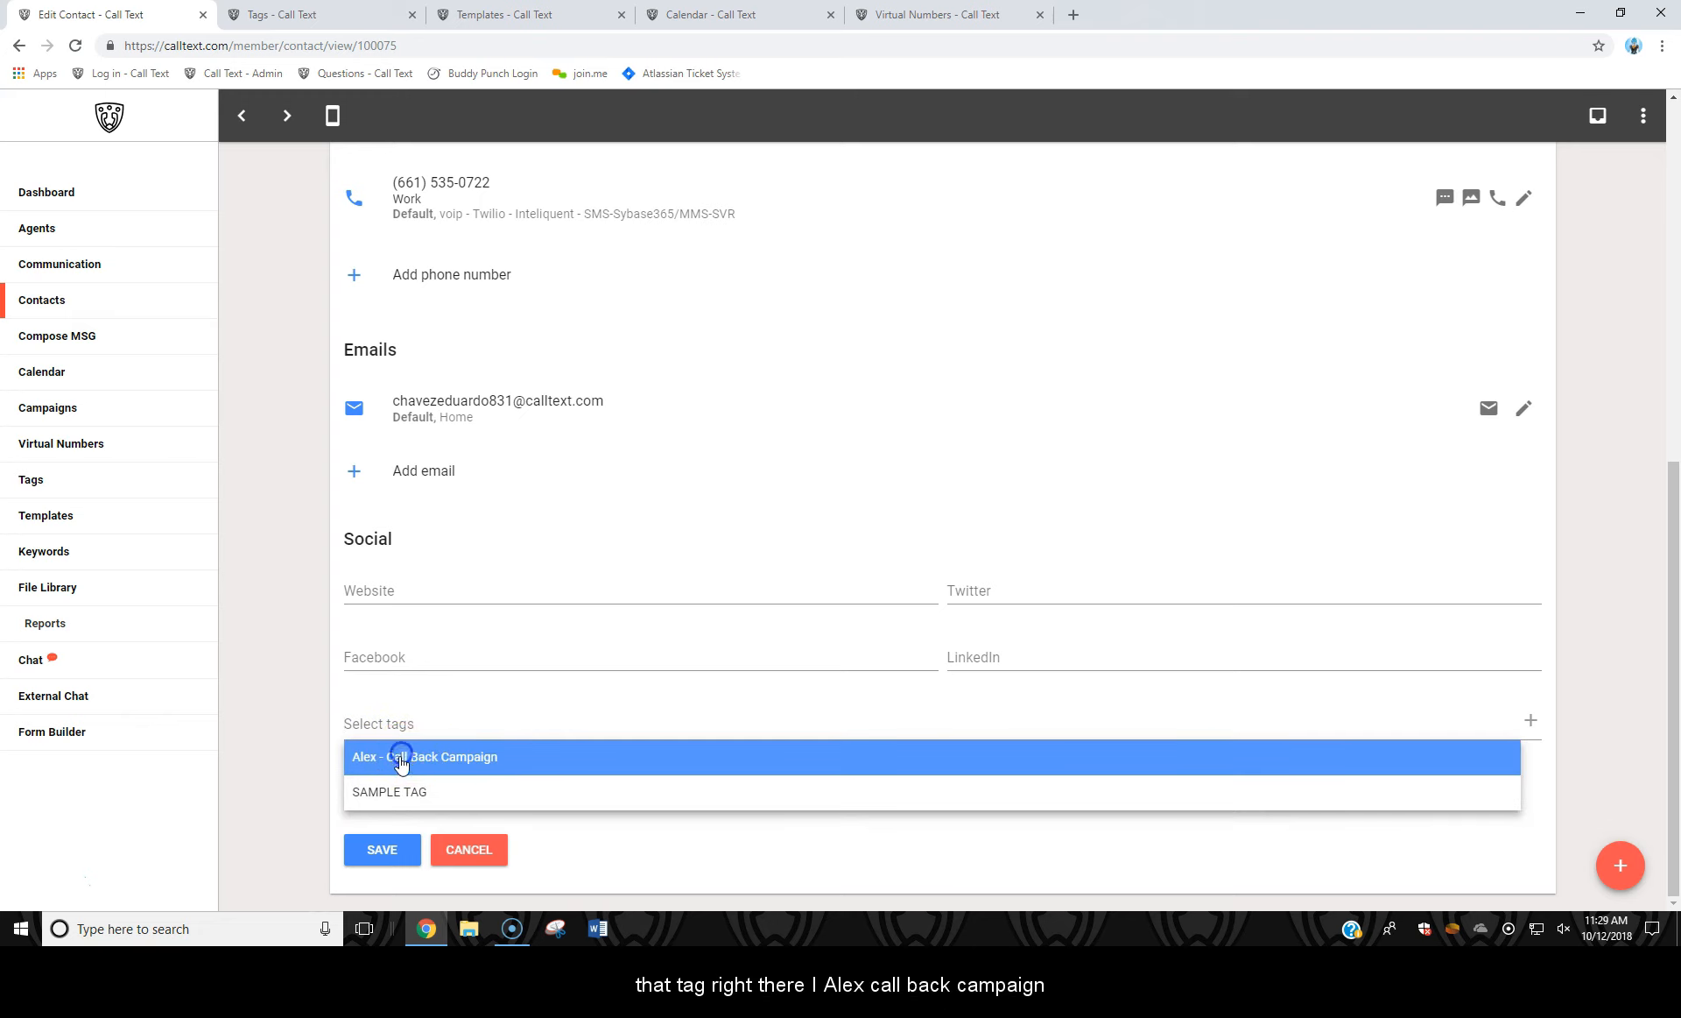
left_click(401, 760)
left_click(379, 854)
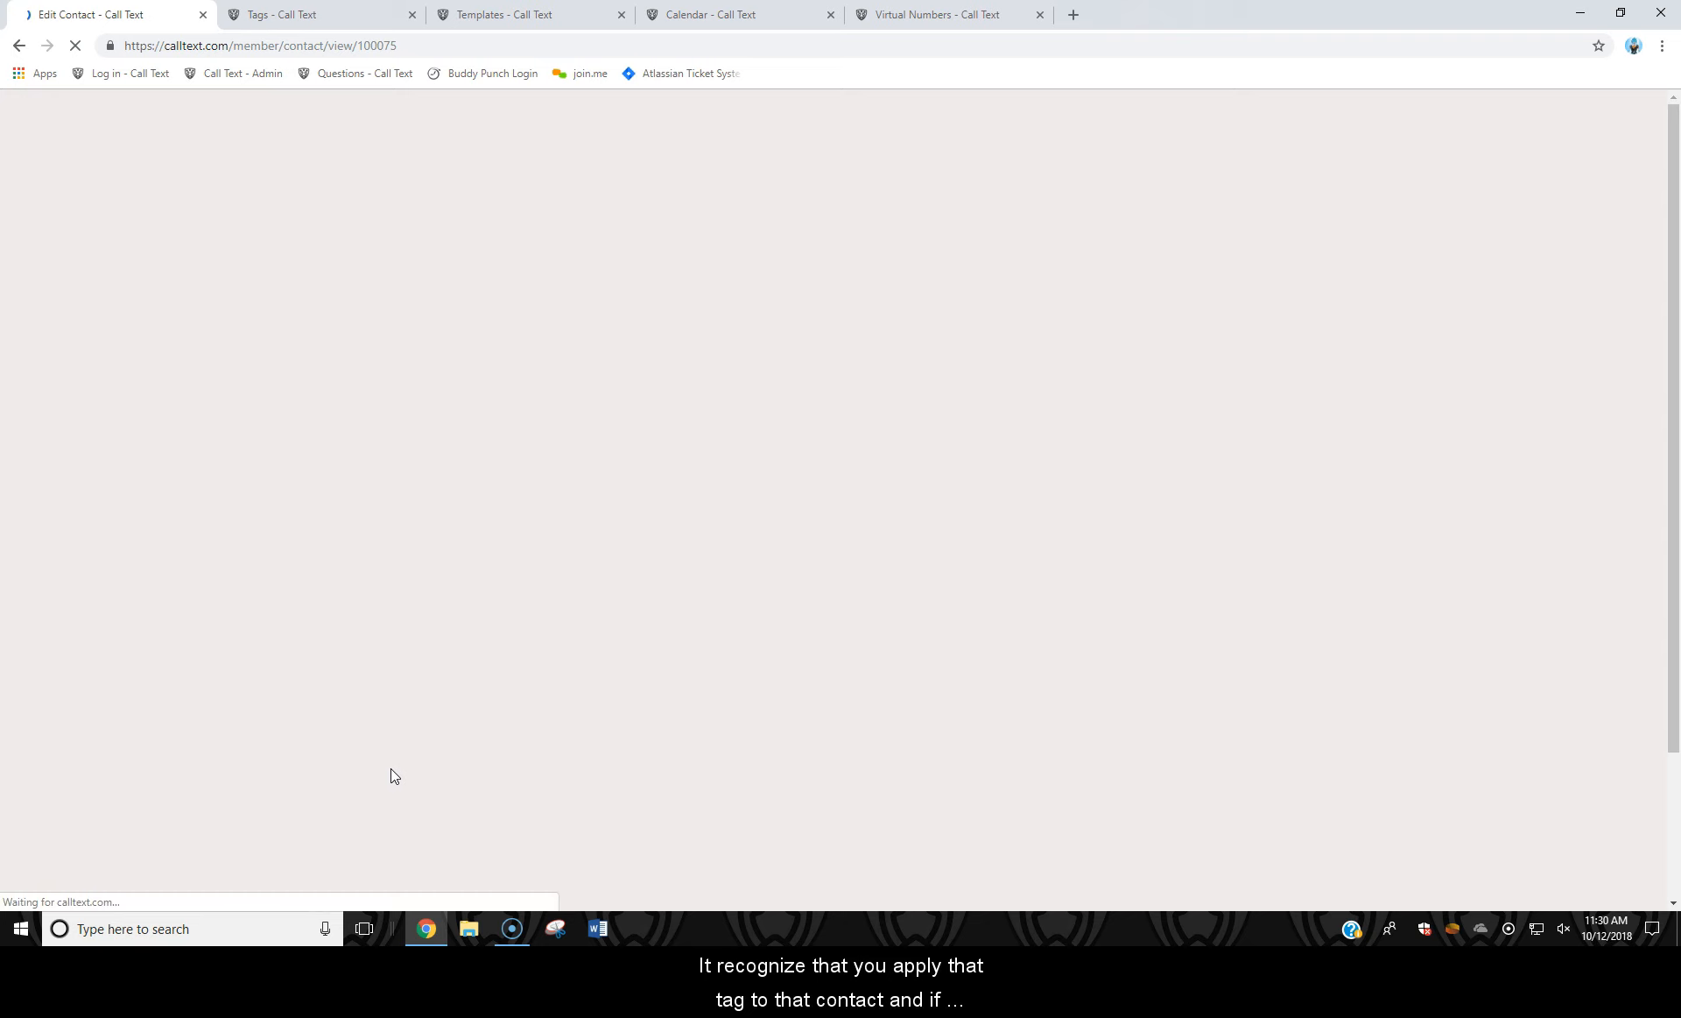
- Reload the calendar page and switch to the Call Back Calendar to check the events scheduled by the campaign
left_click(744, 15)
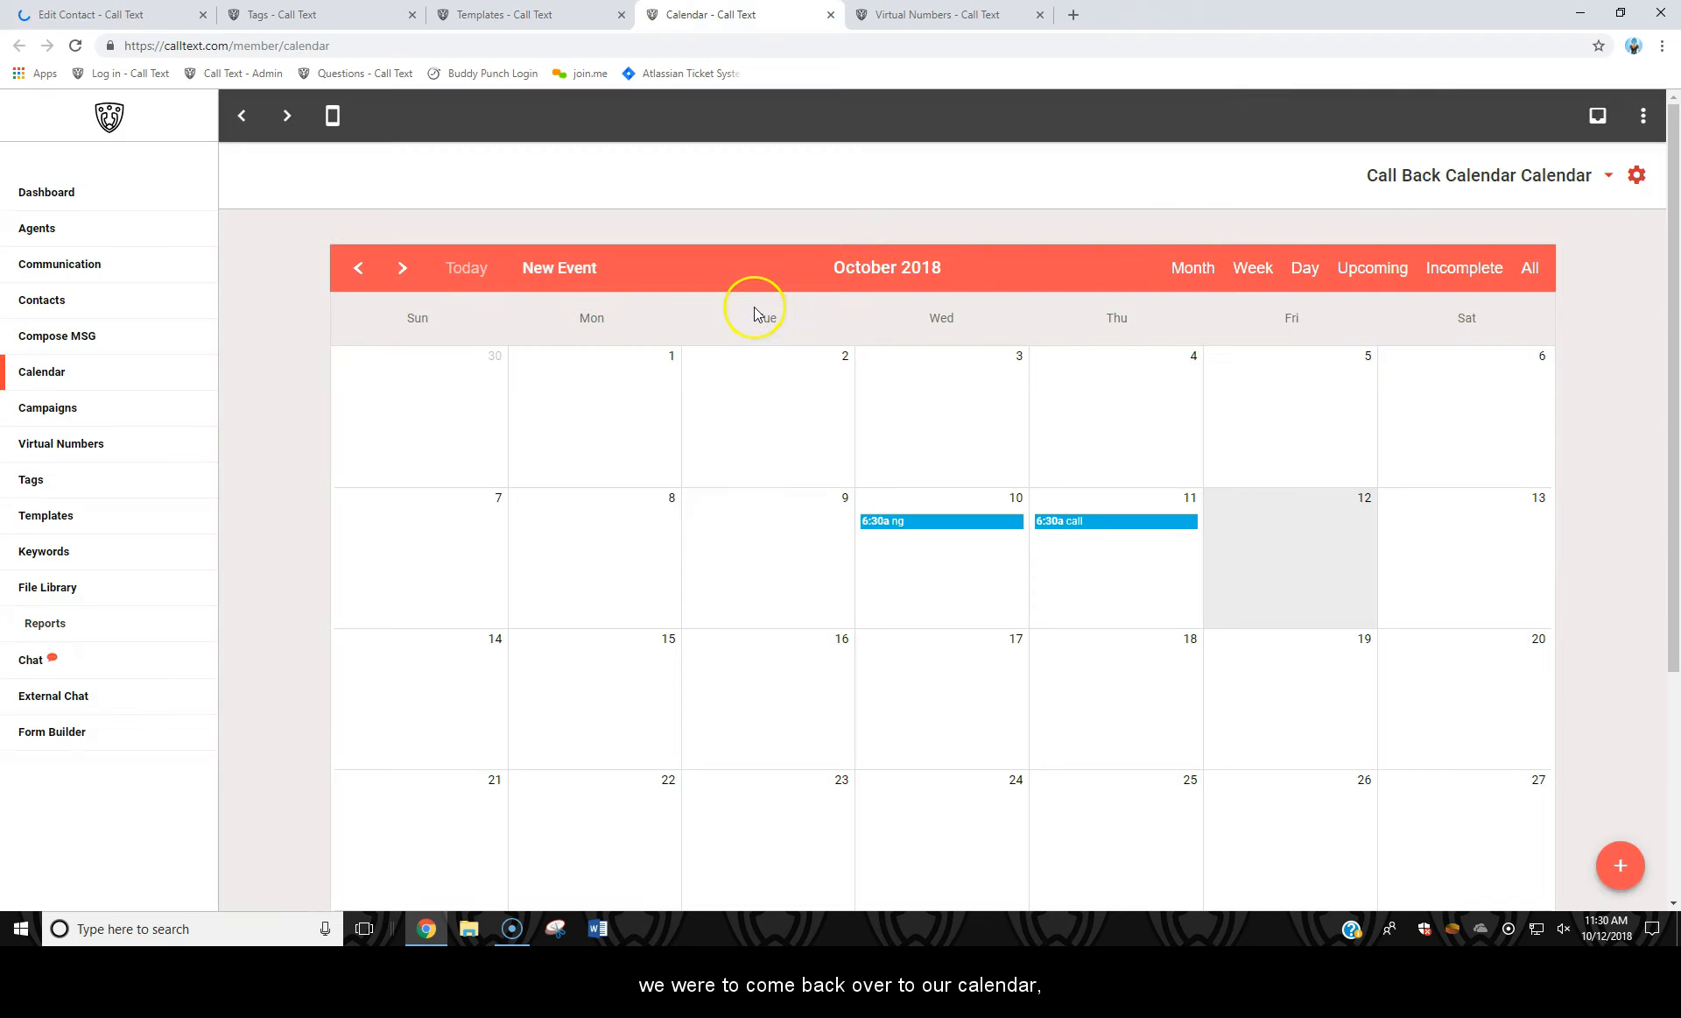
left_click(76, 46)
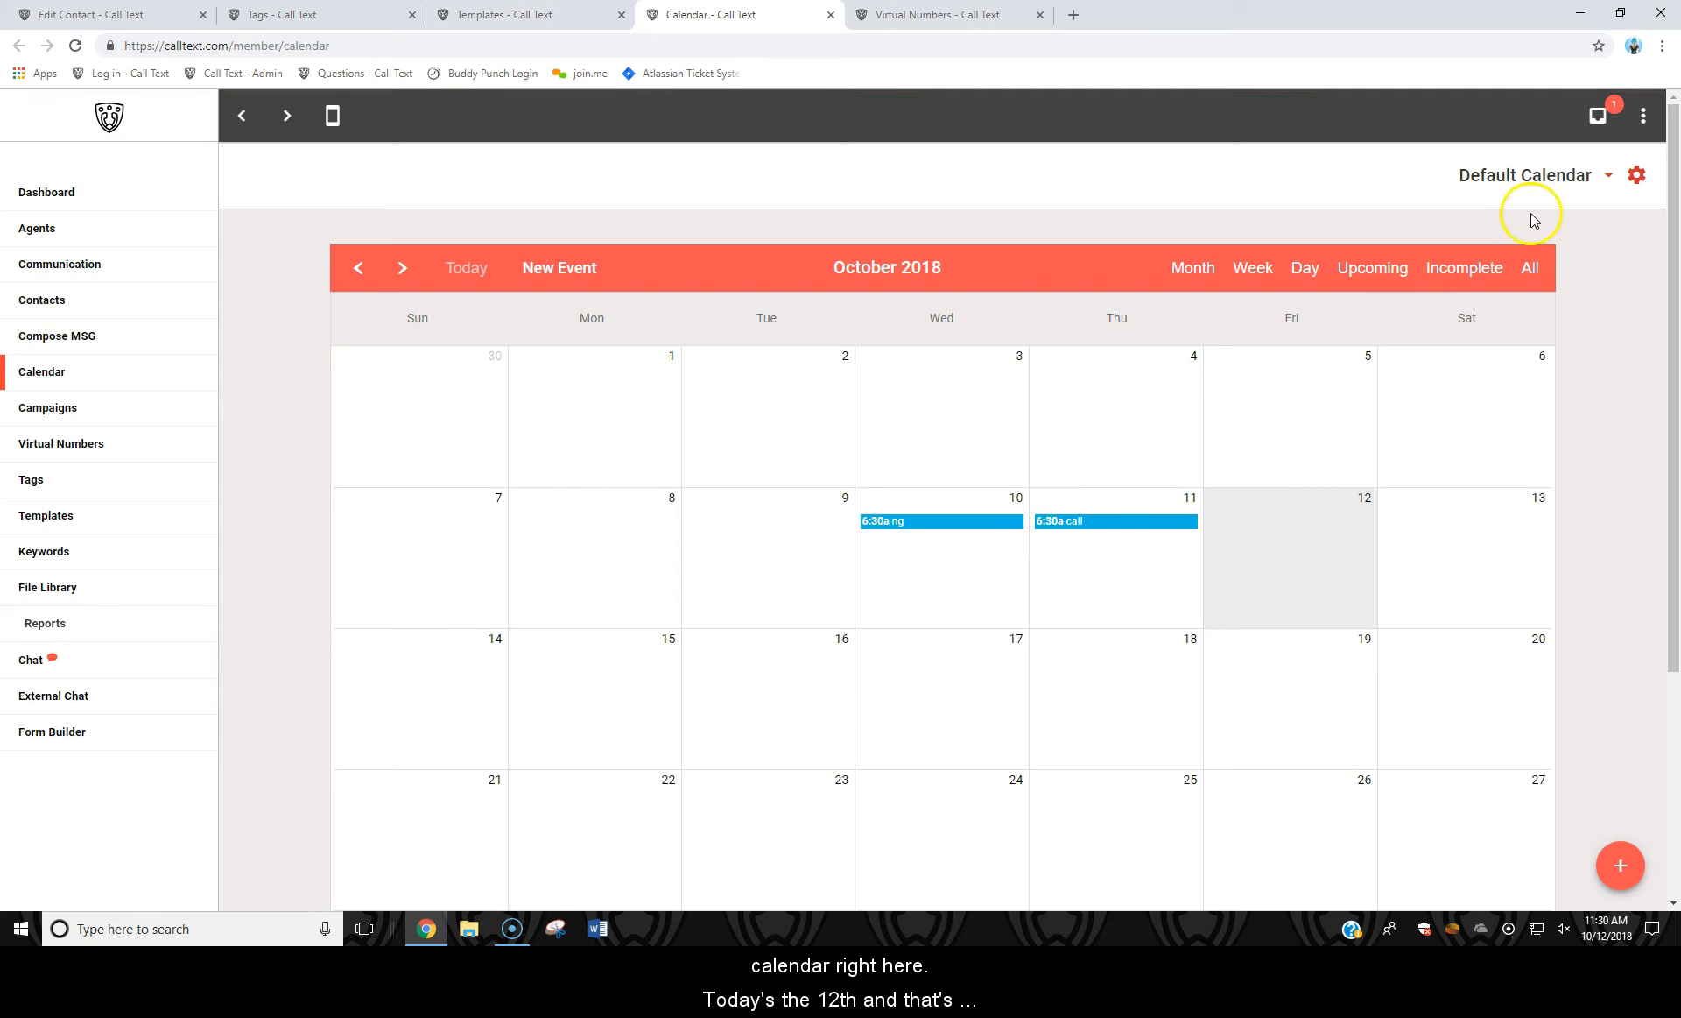
left_click(1611, 173)
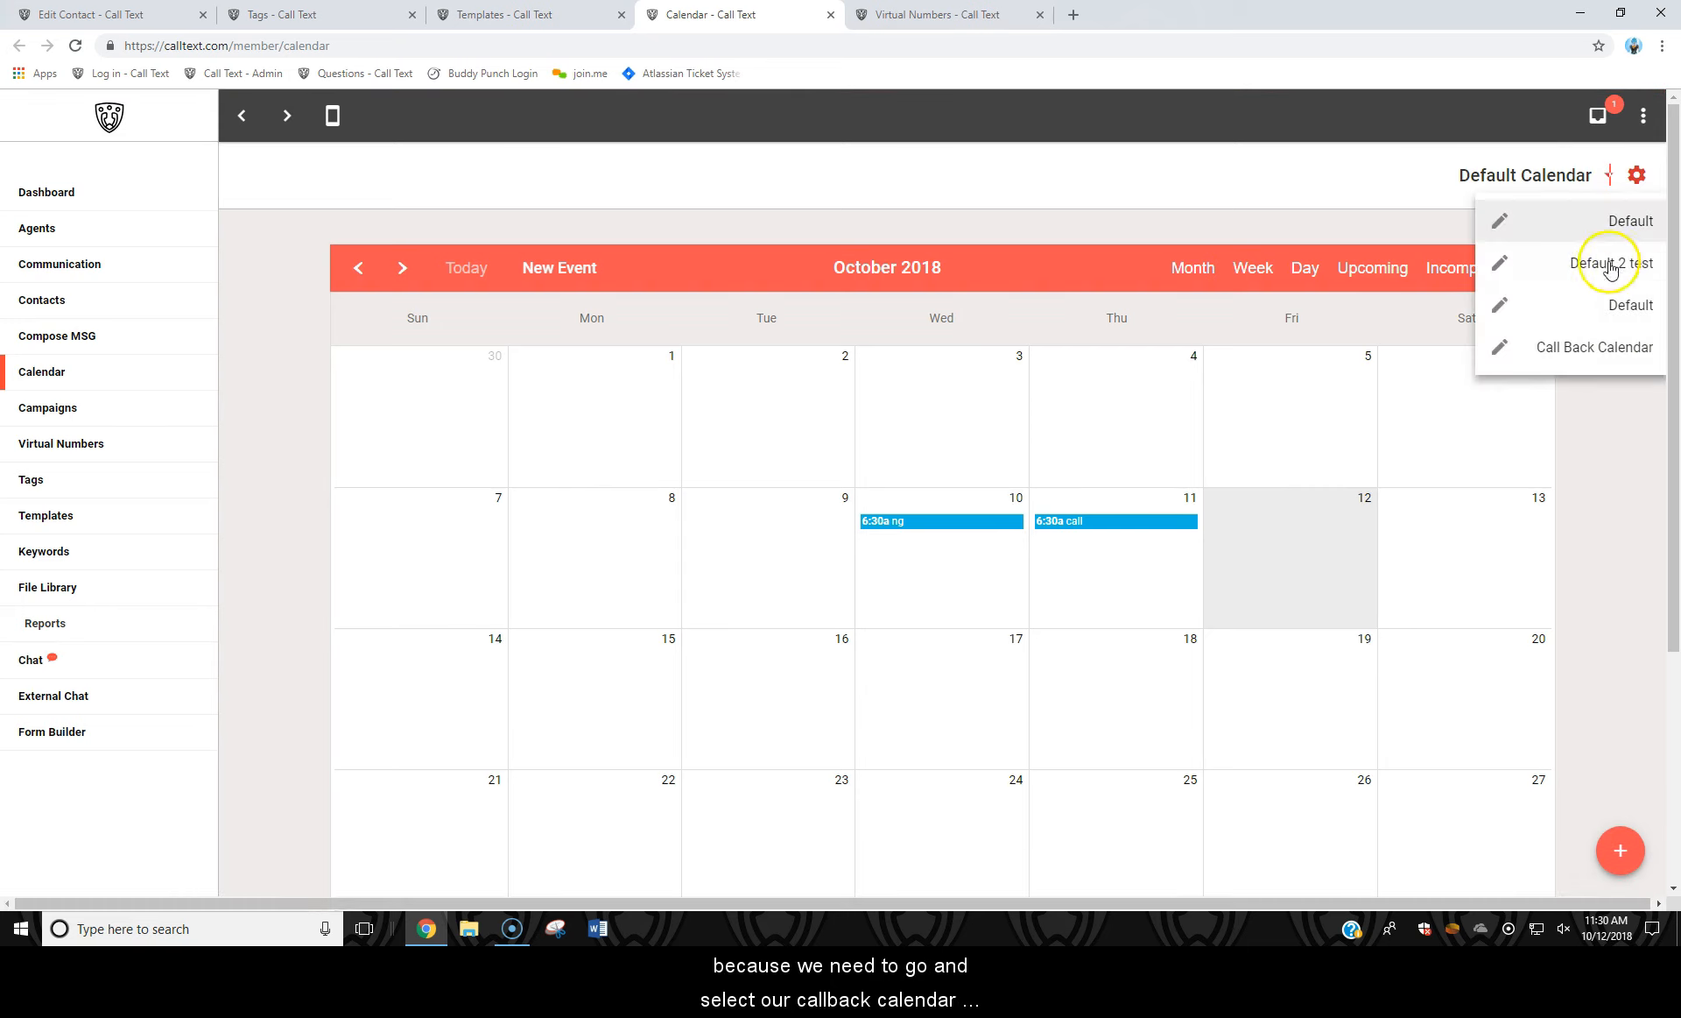
left_click(1608, 347)
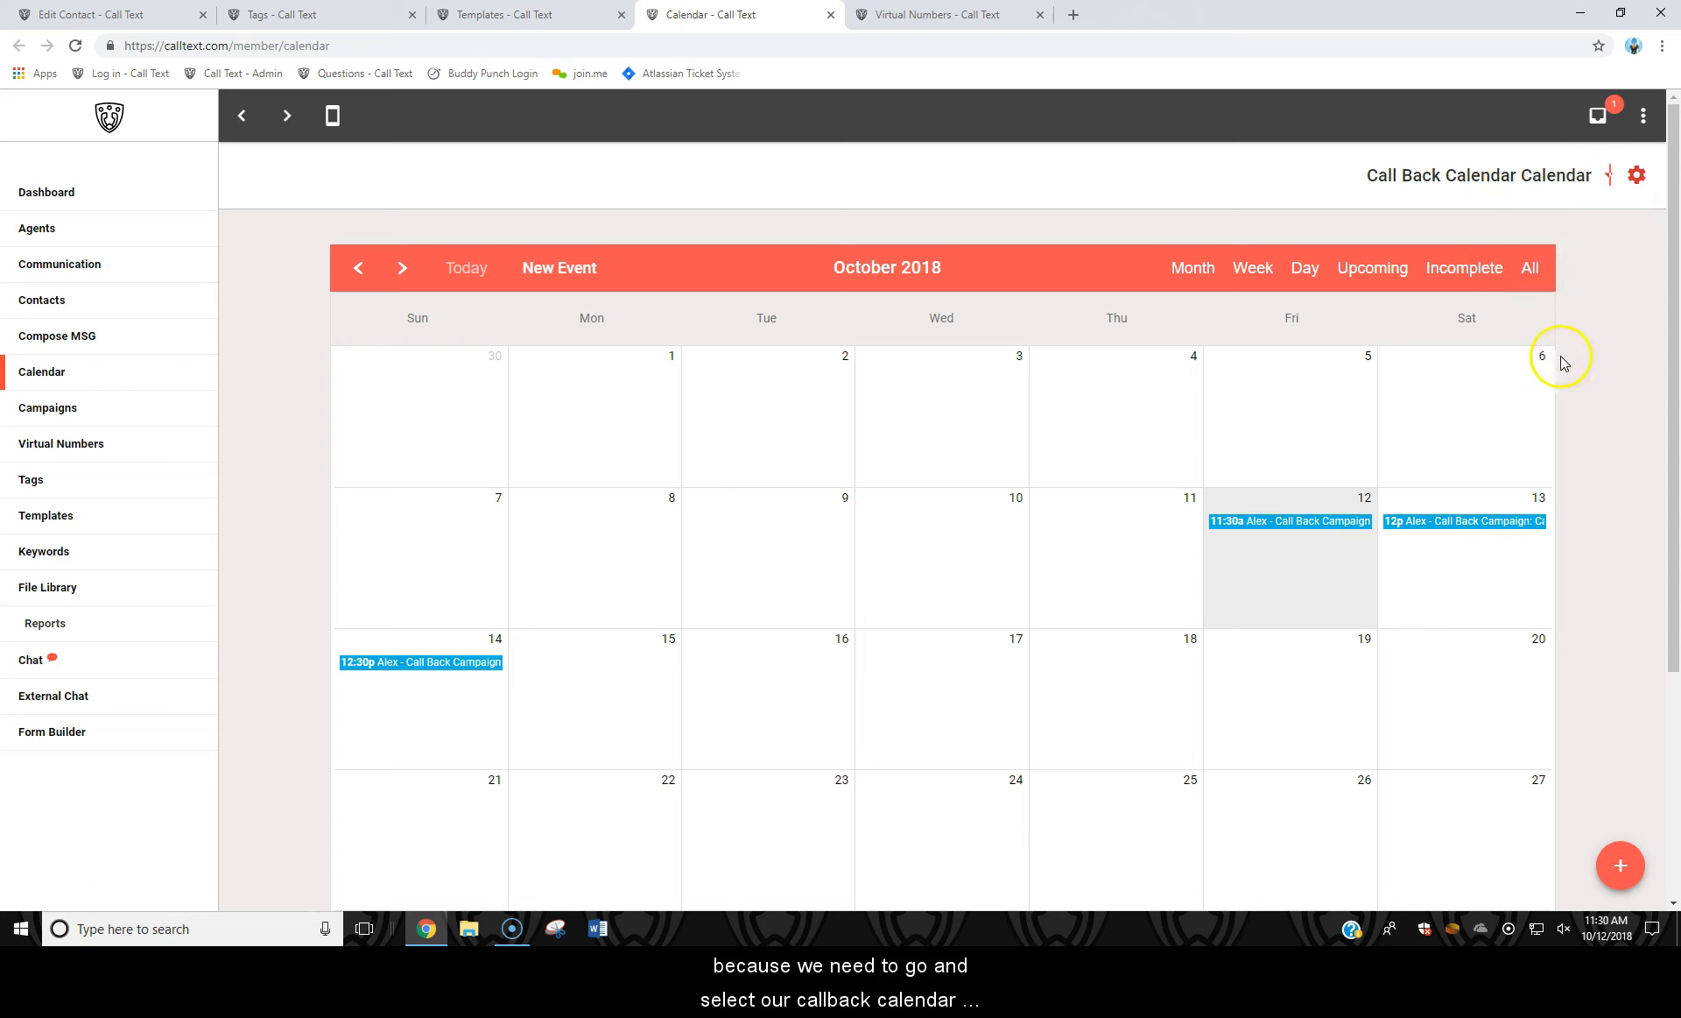
scroll(1139, 552, "down", 3)
scroll(1092, 507, "up", 3)
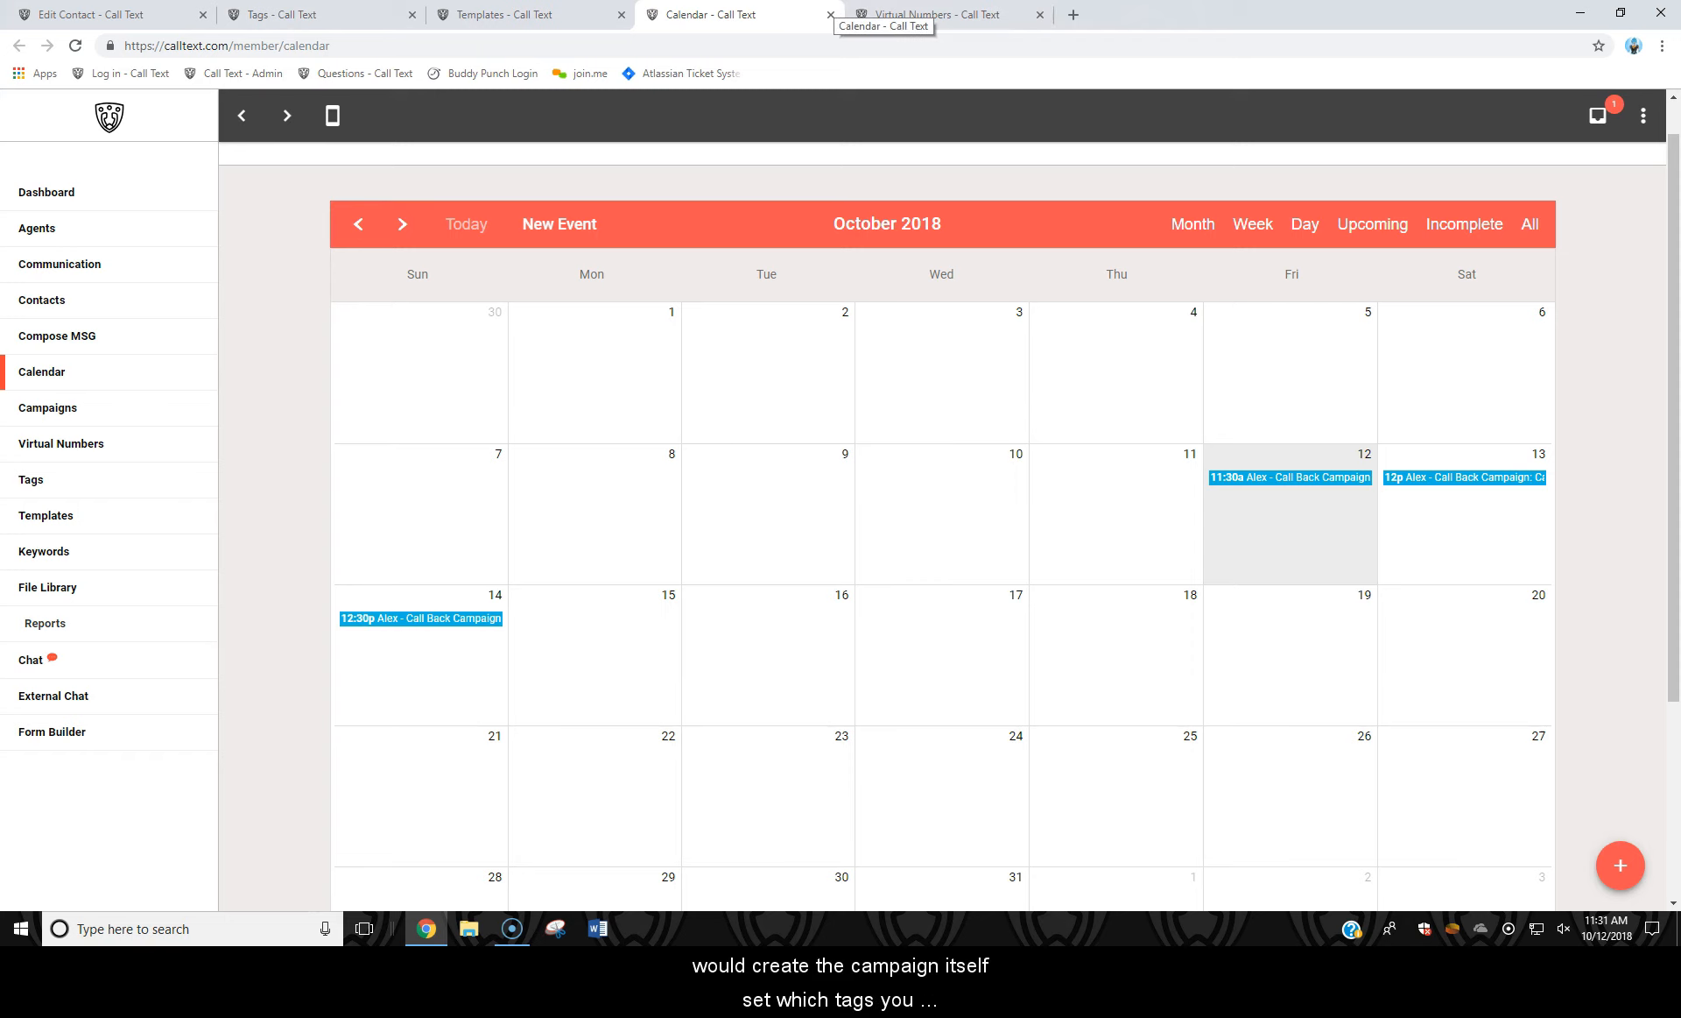
left_click(910, 28)
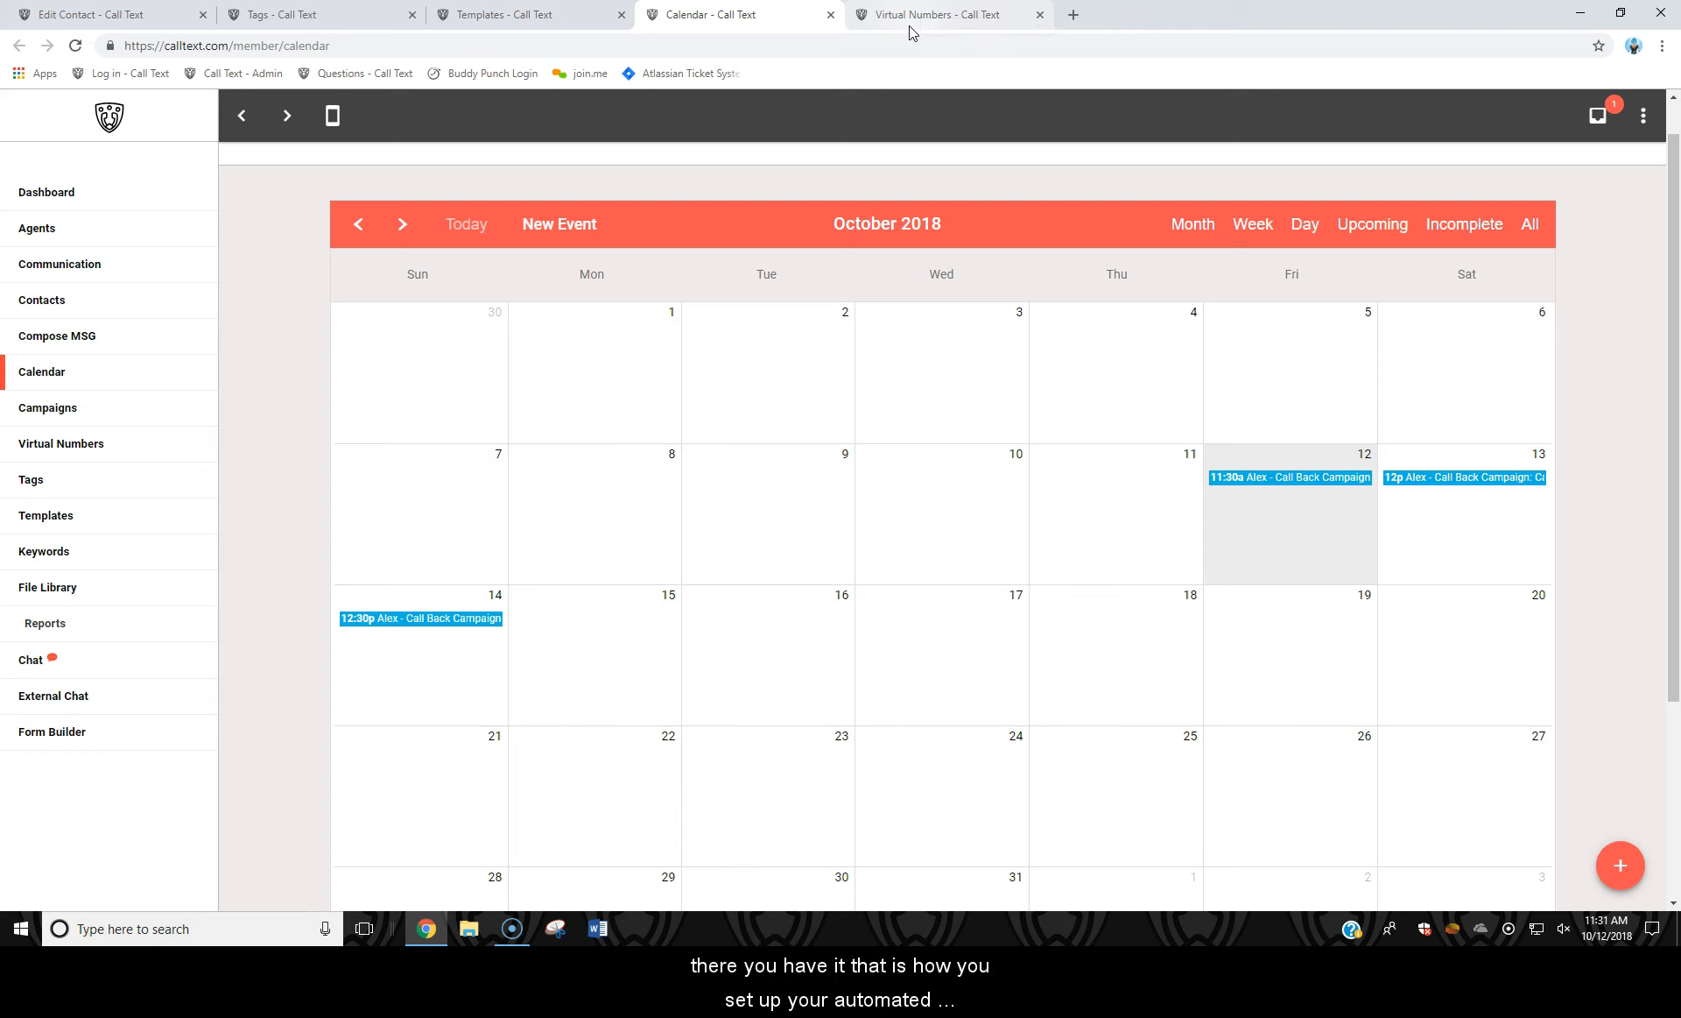
scroll(674, 416, "down", 3)
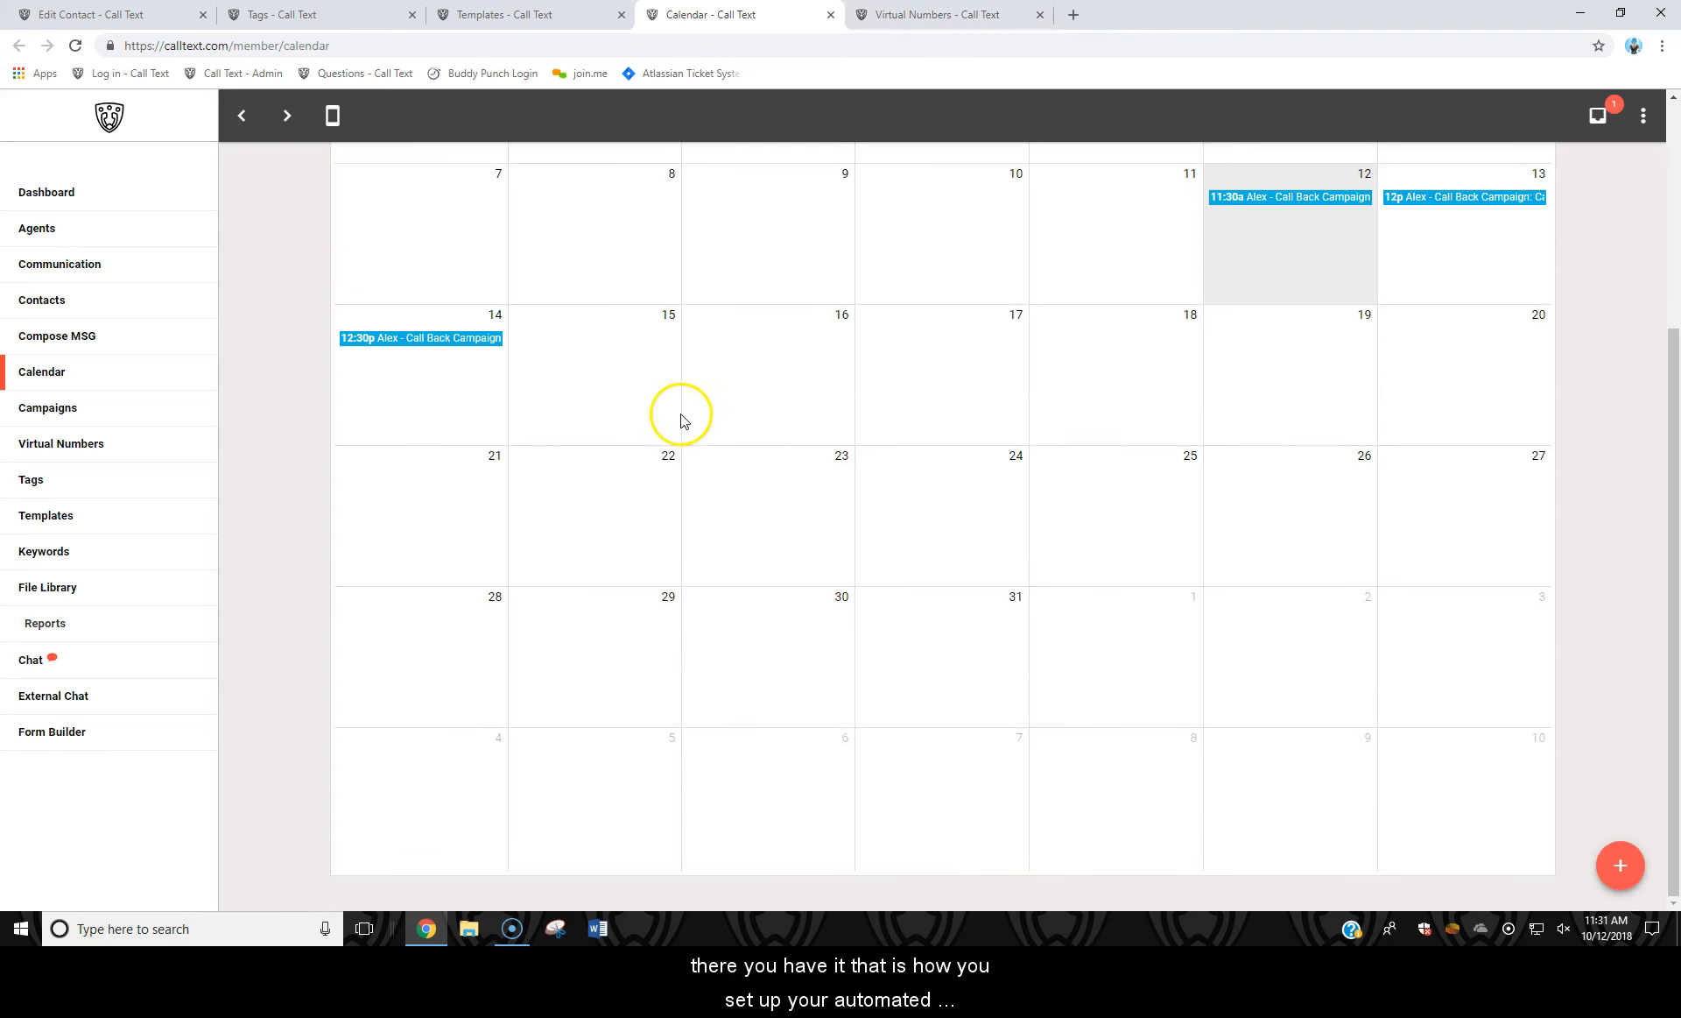